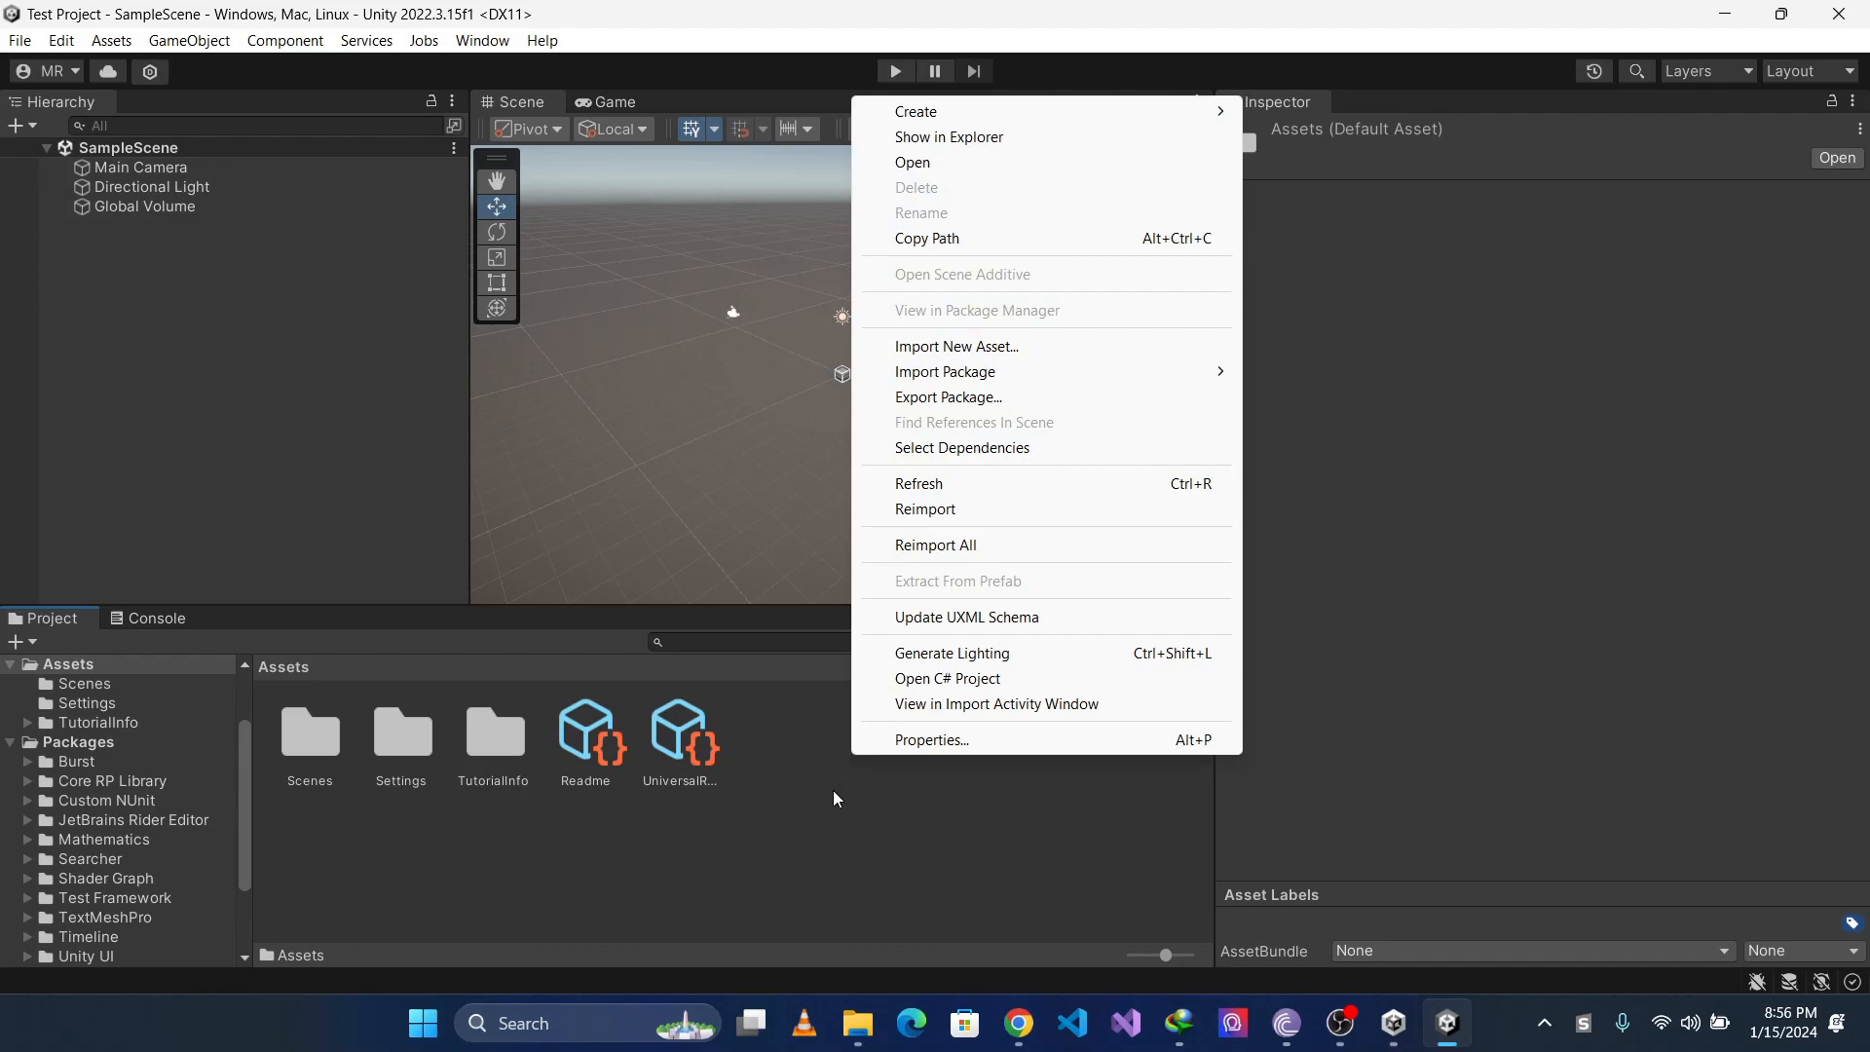
Create a folder named Alpha Shader in the project's Assets folder
right_click(813, 854)
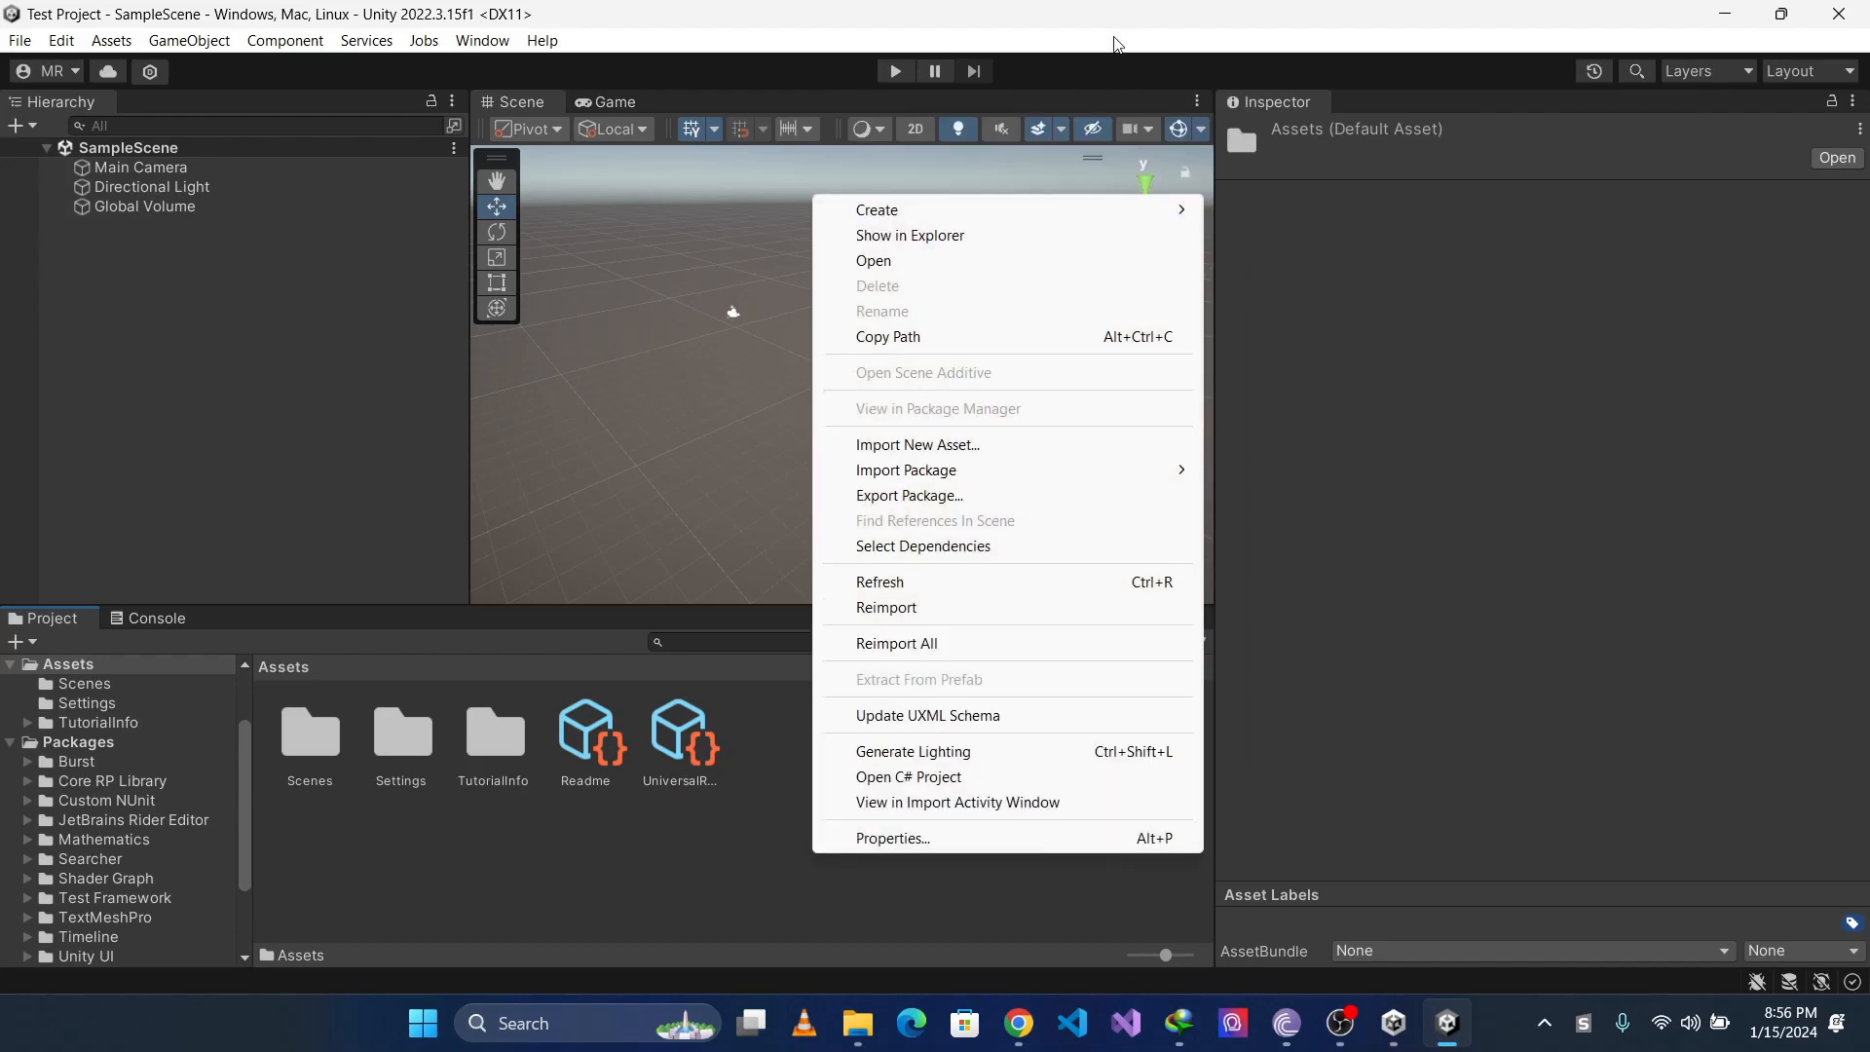
mouse_move(990, 216)
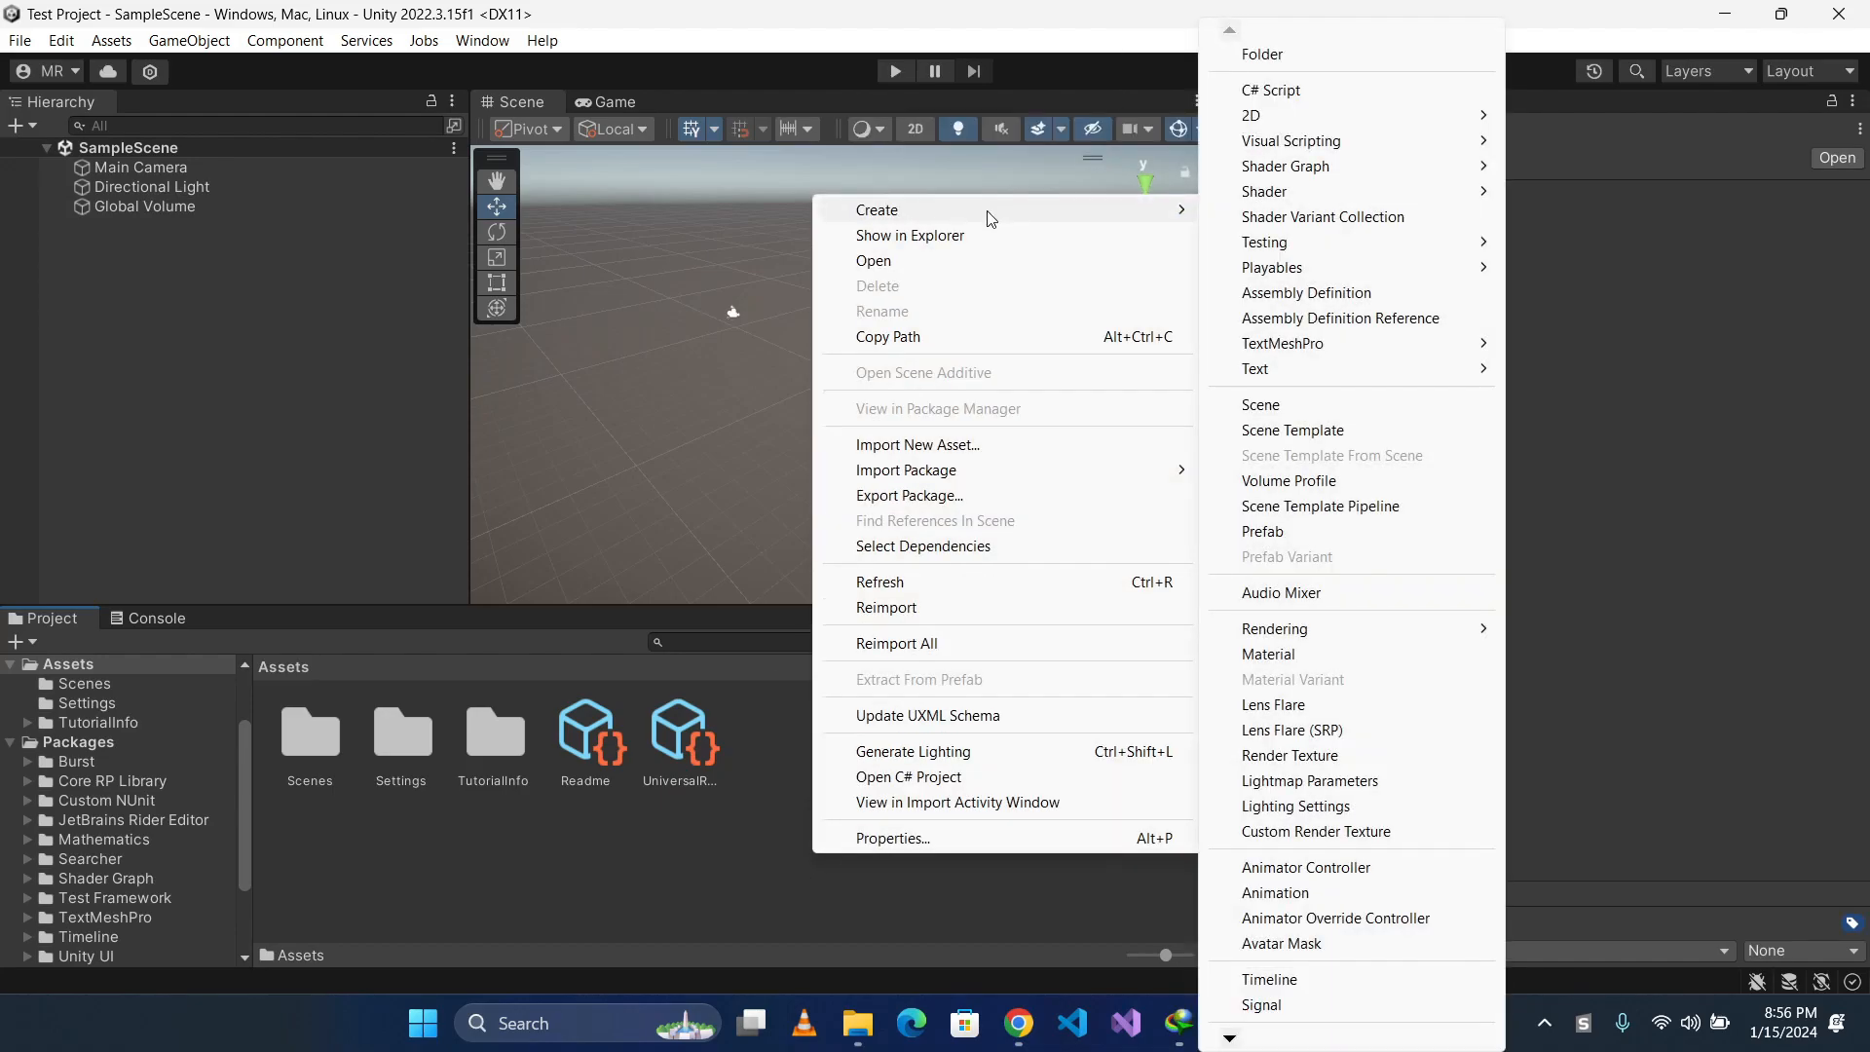
left_click(1256, 43)
type("A")
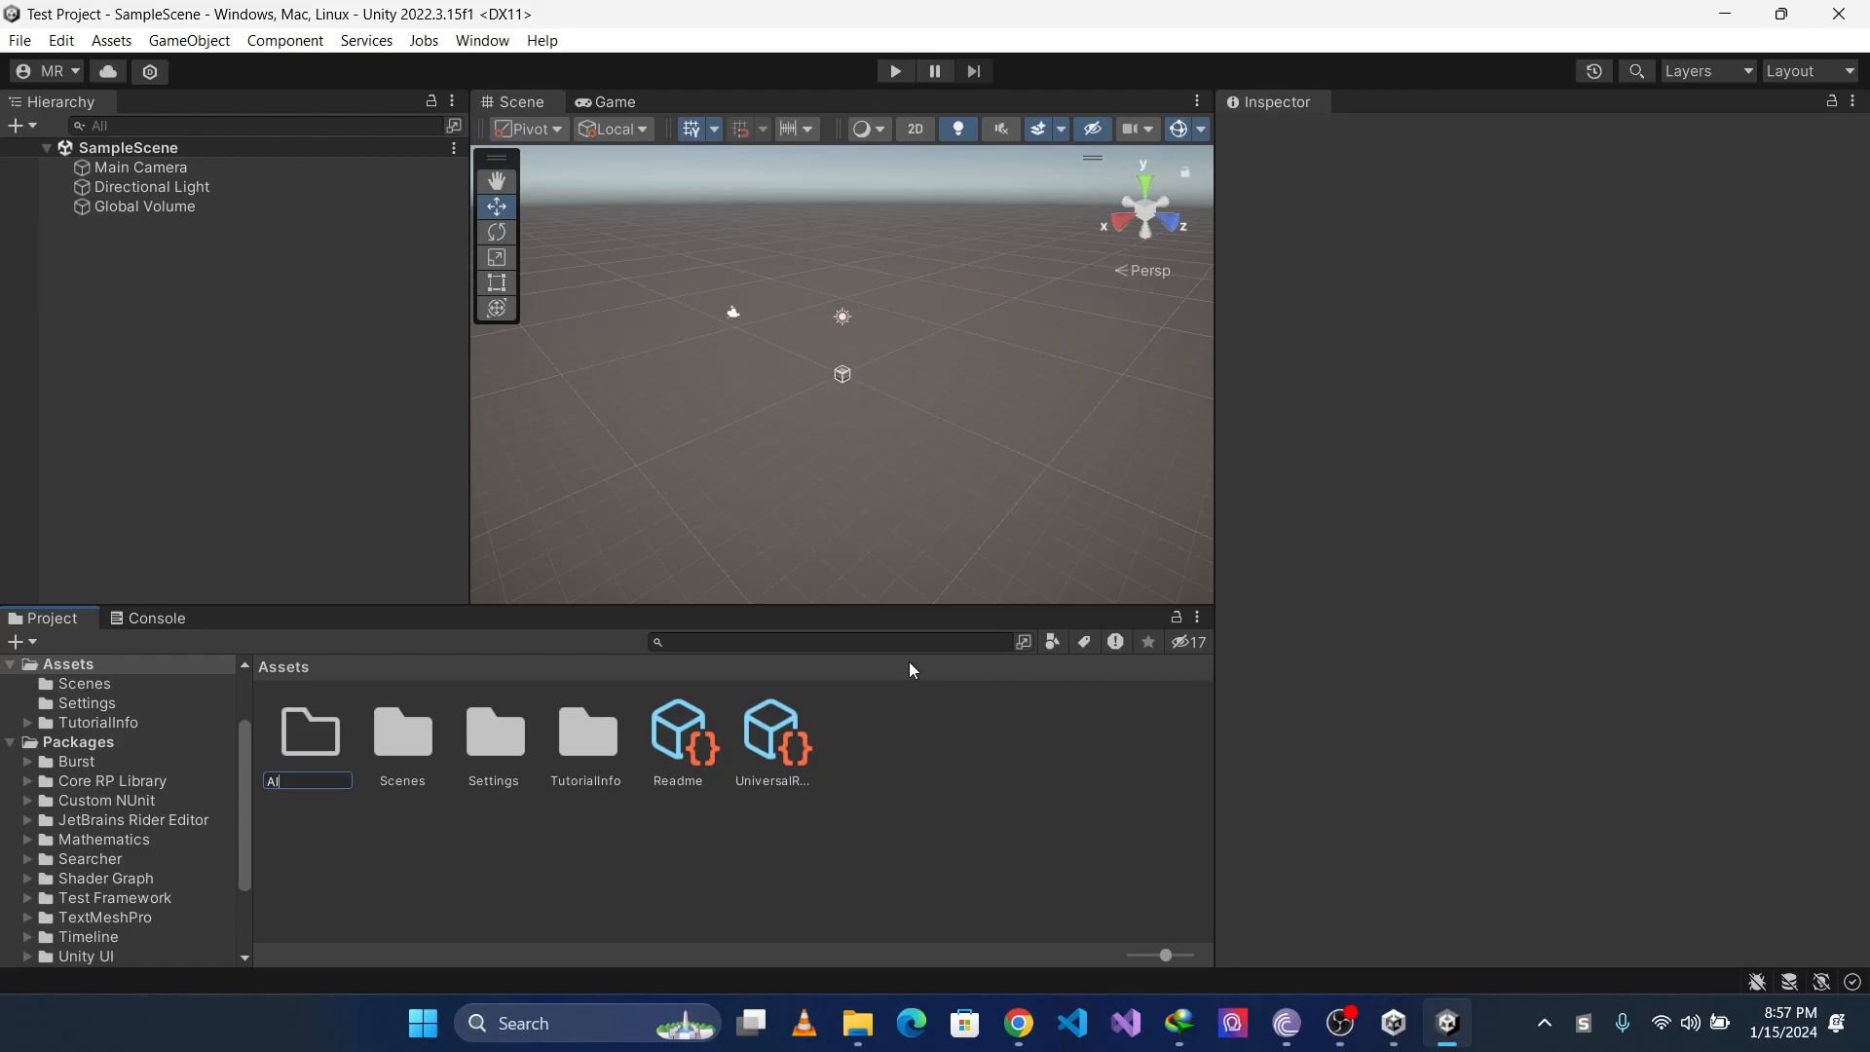
type("lpha Shader")
key("Return")
Create a URP Unlit Shader Graph named Alpha Shader inside the Alpha Shader folder
double_click(312, 729)
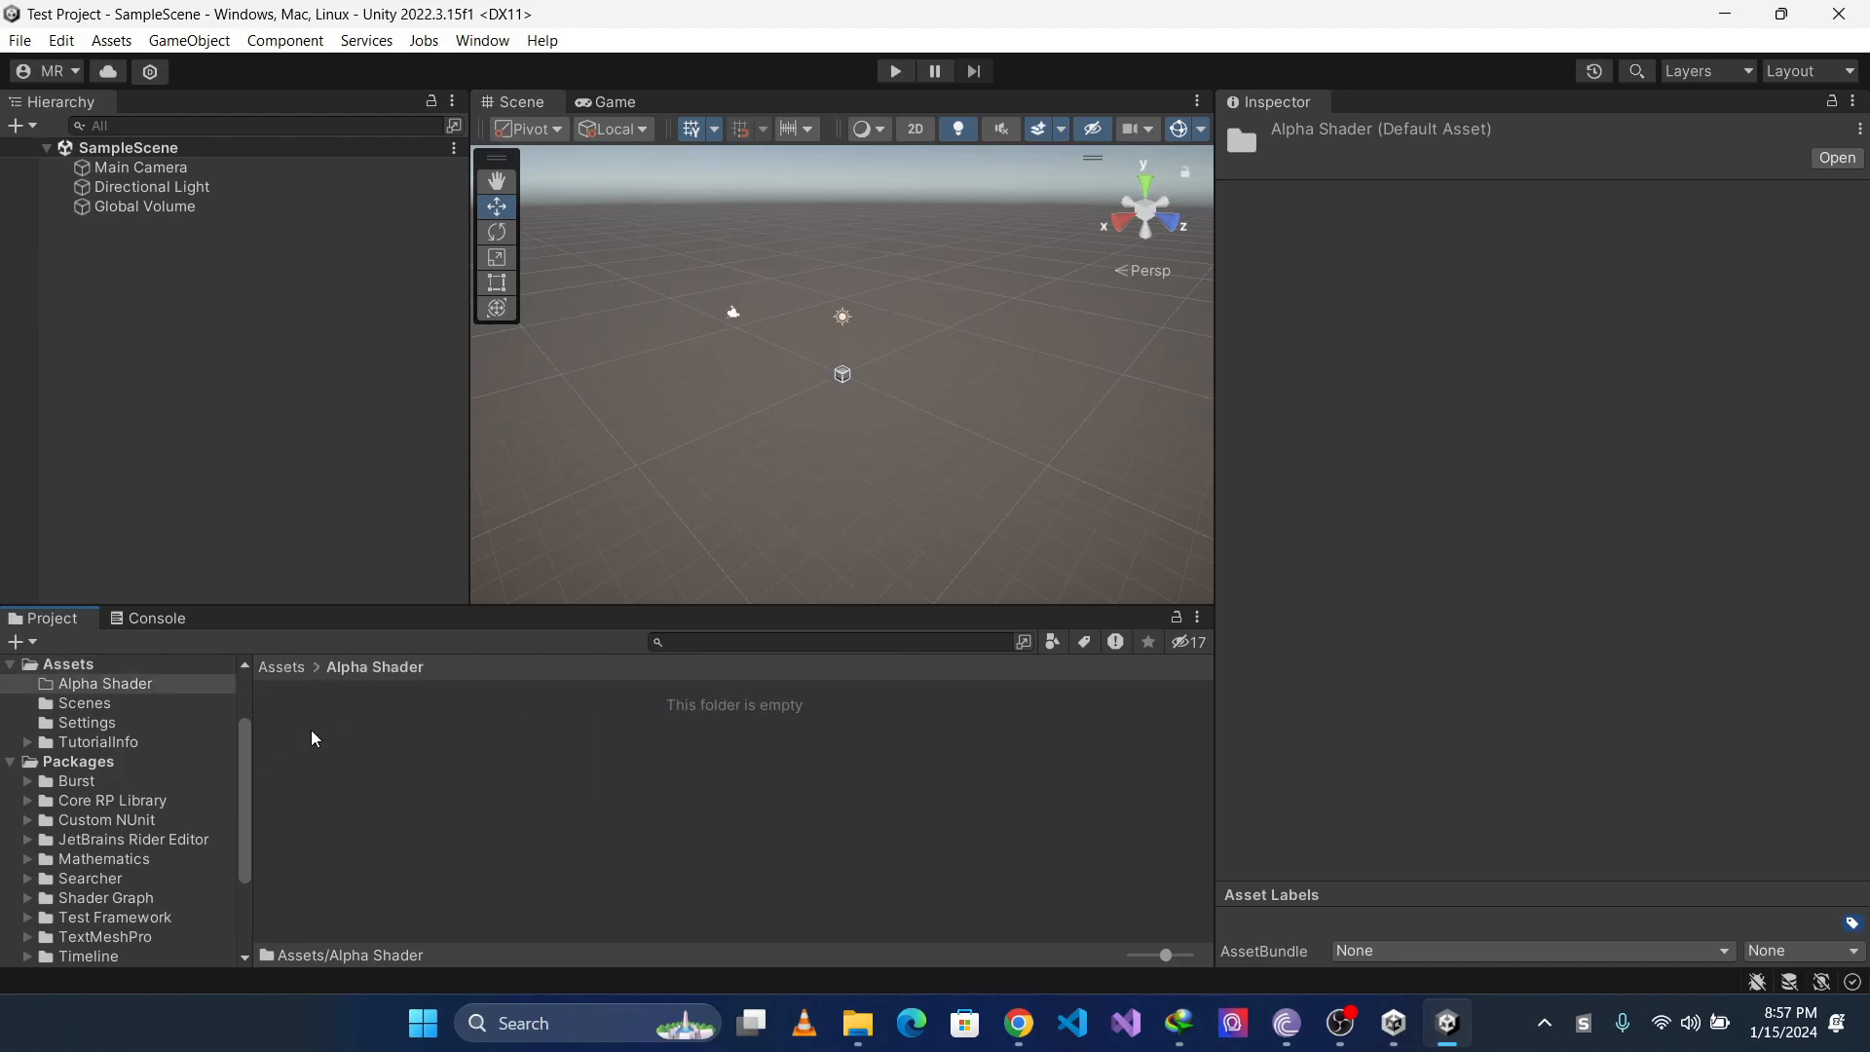
right_click(352, 789)
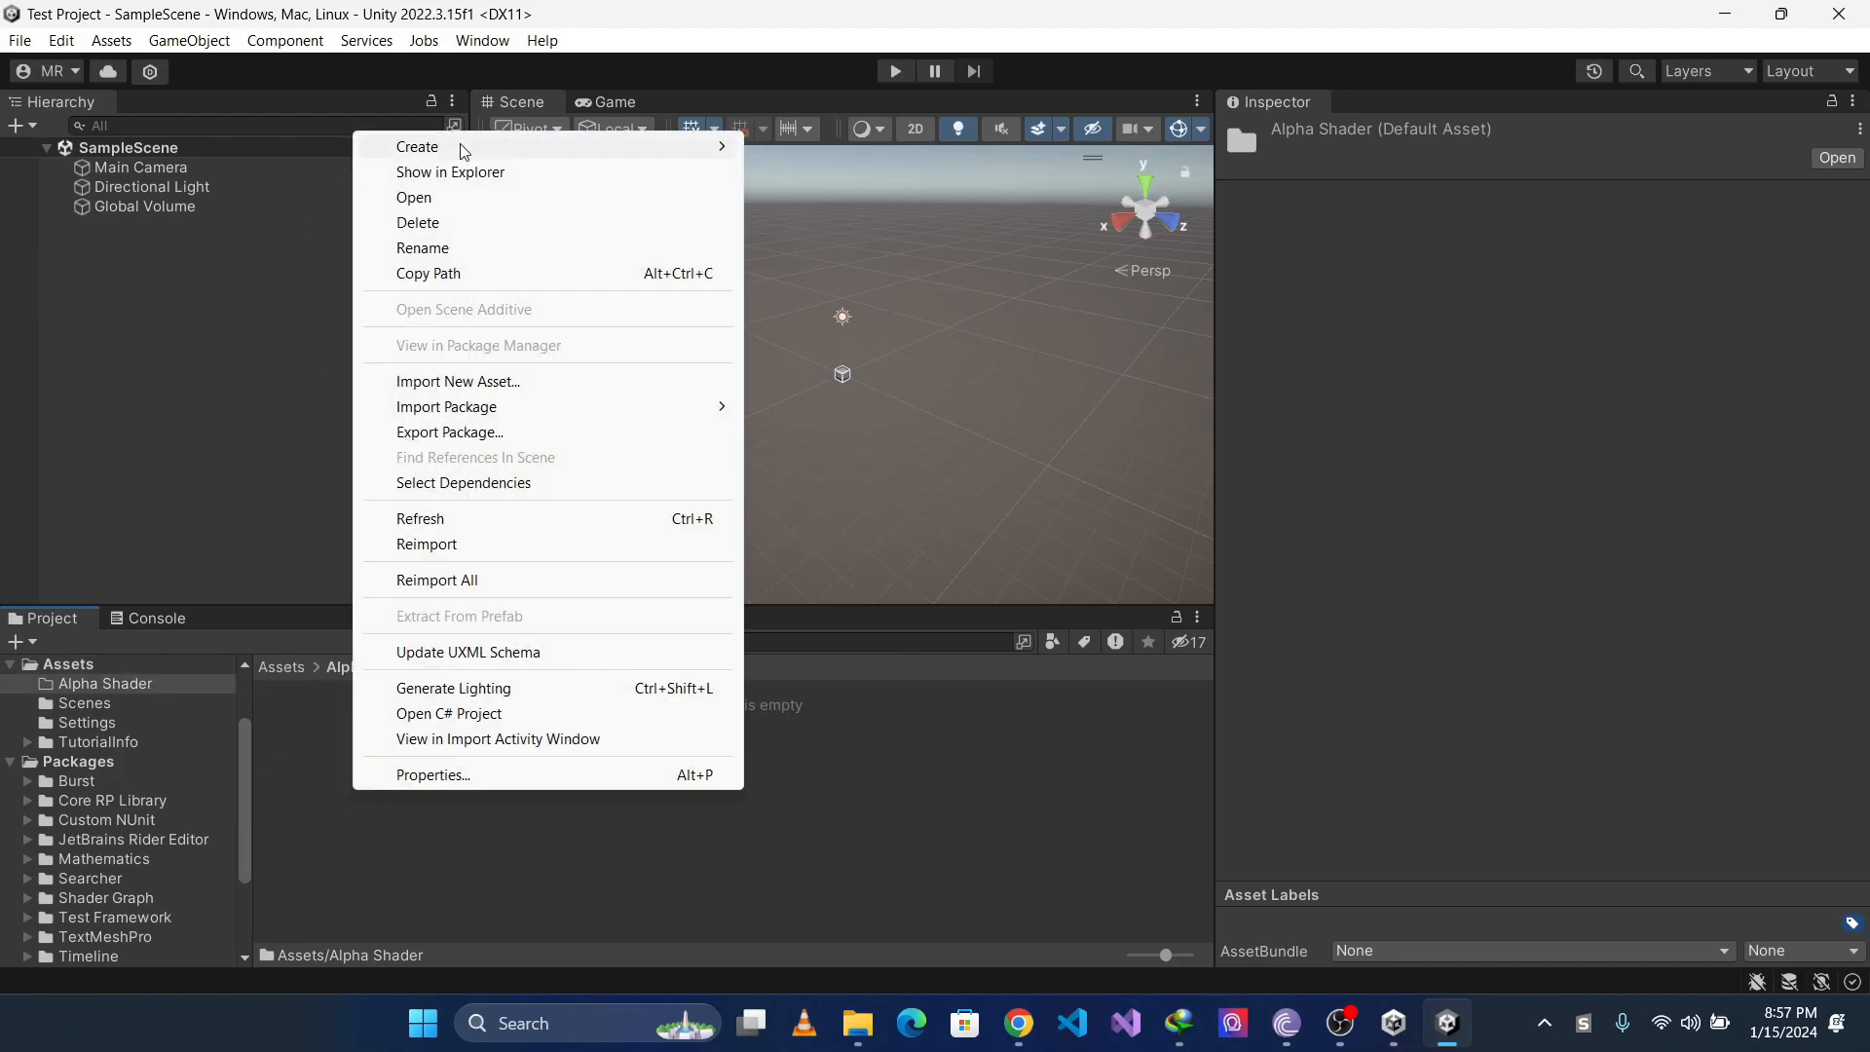
mouse_move(464, 148)
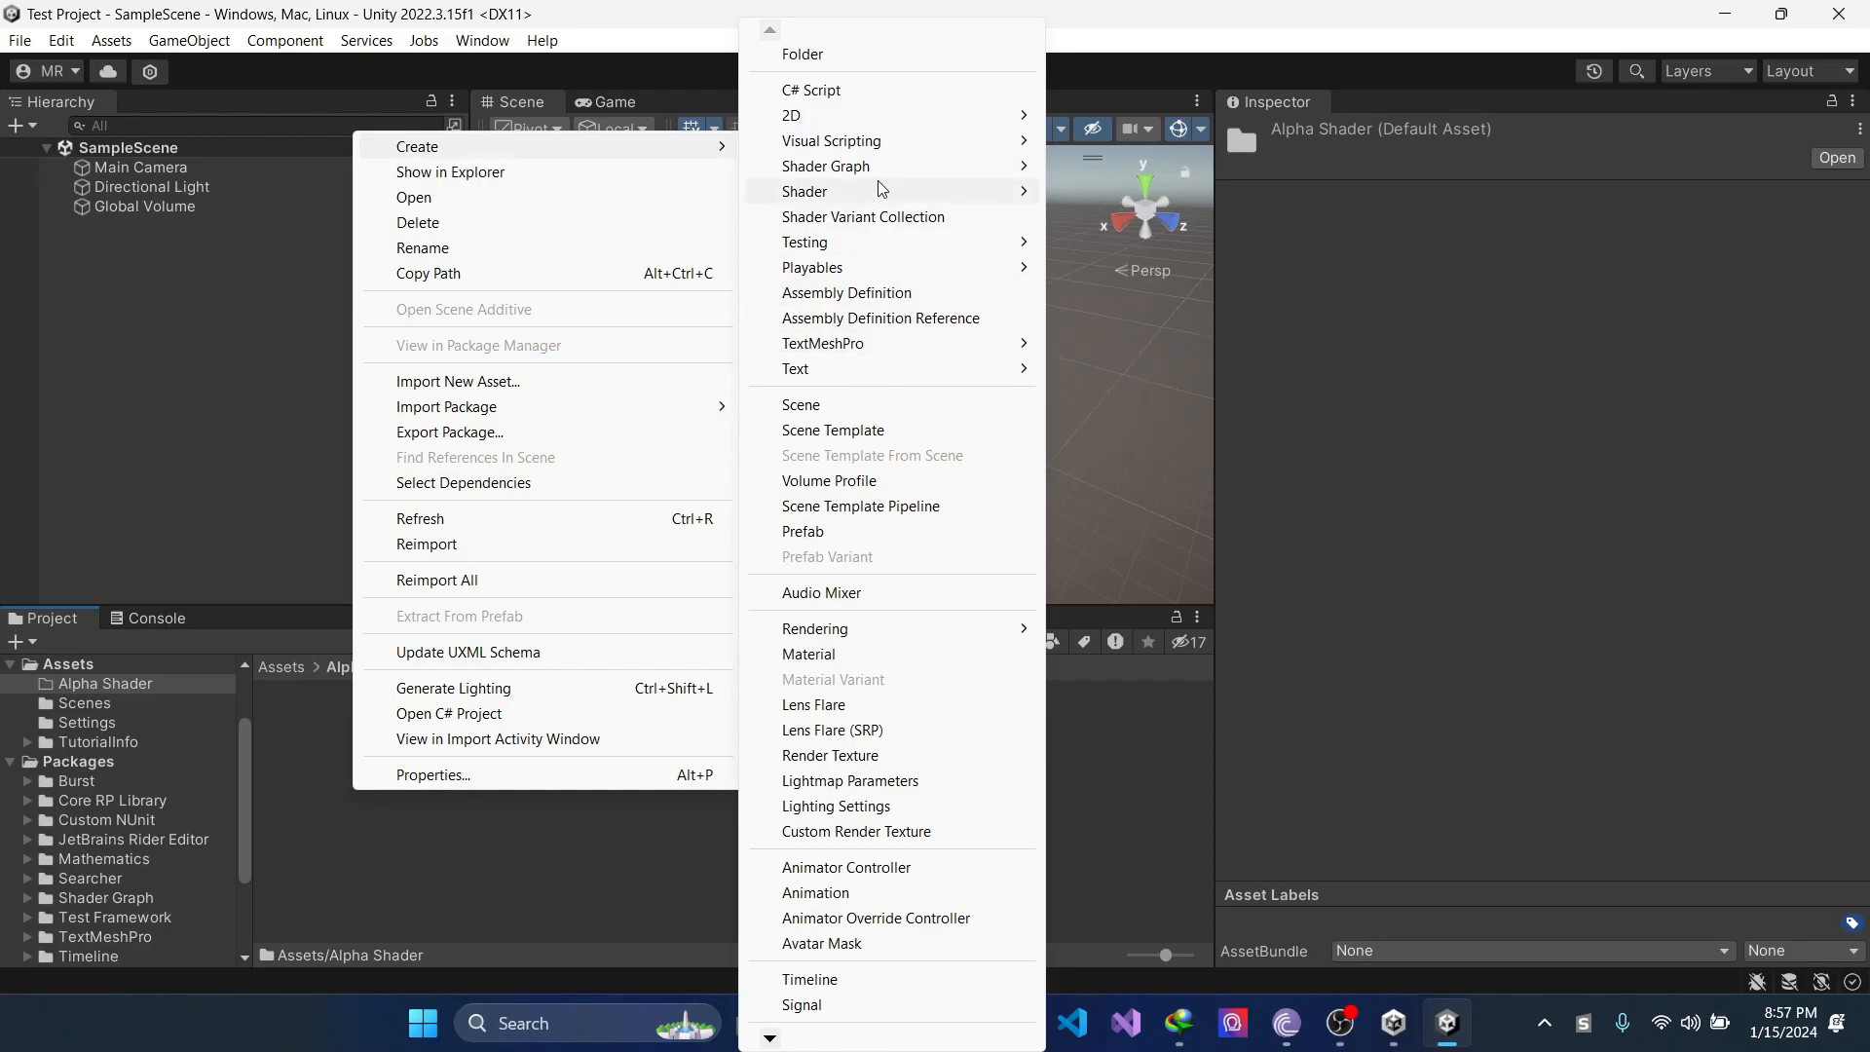
mouse_move(891, 170)
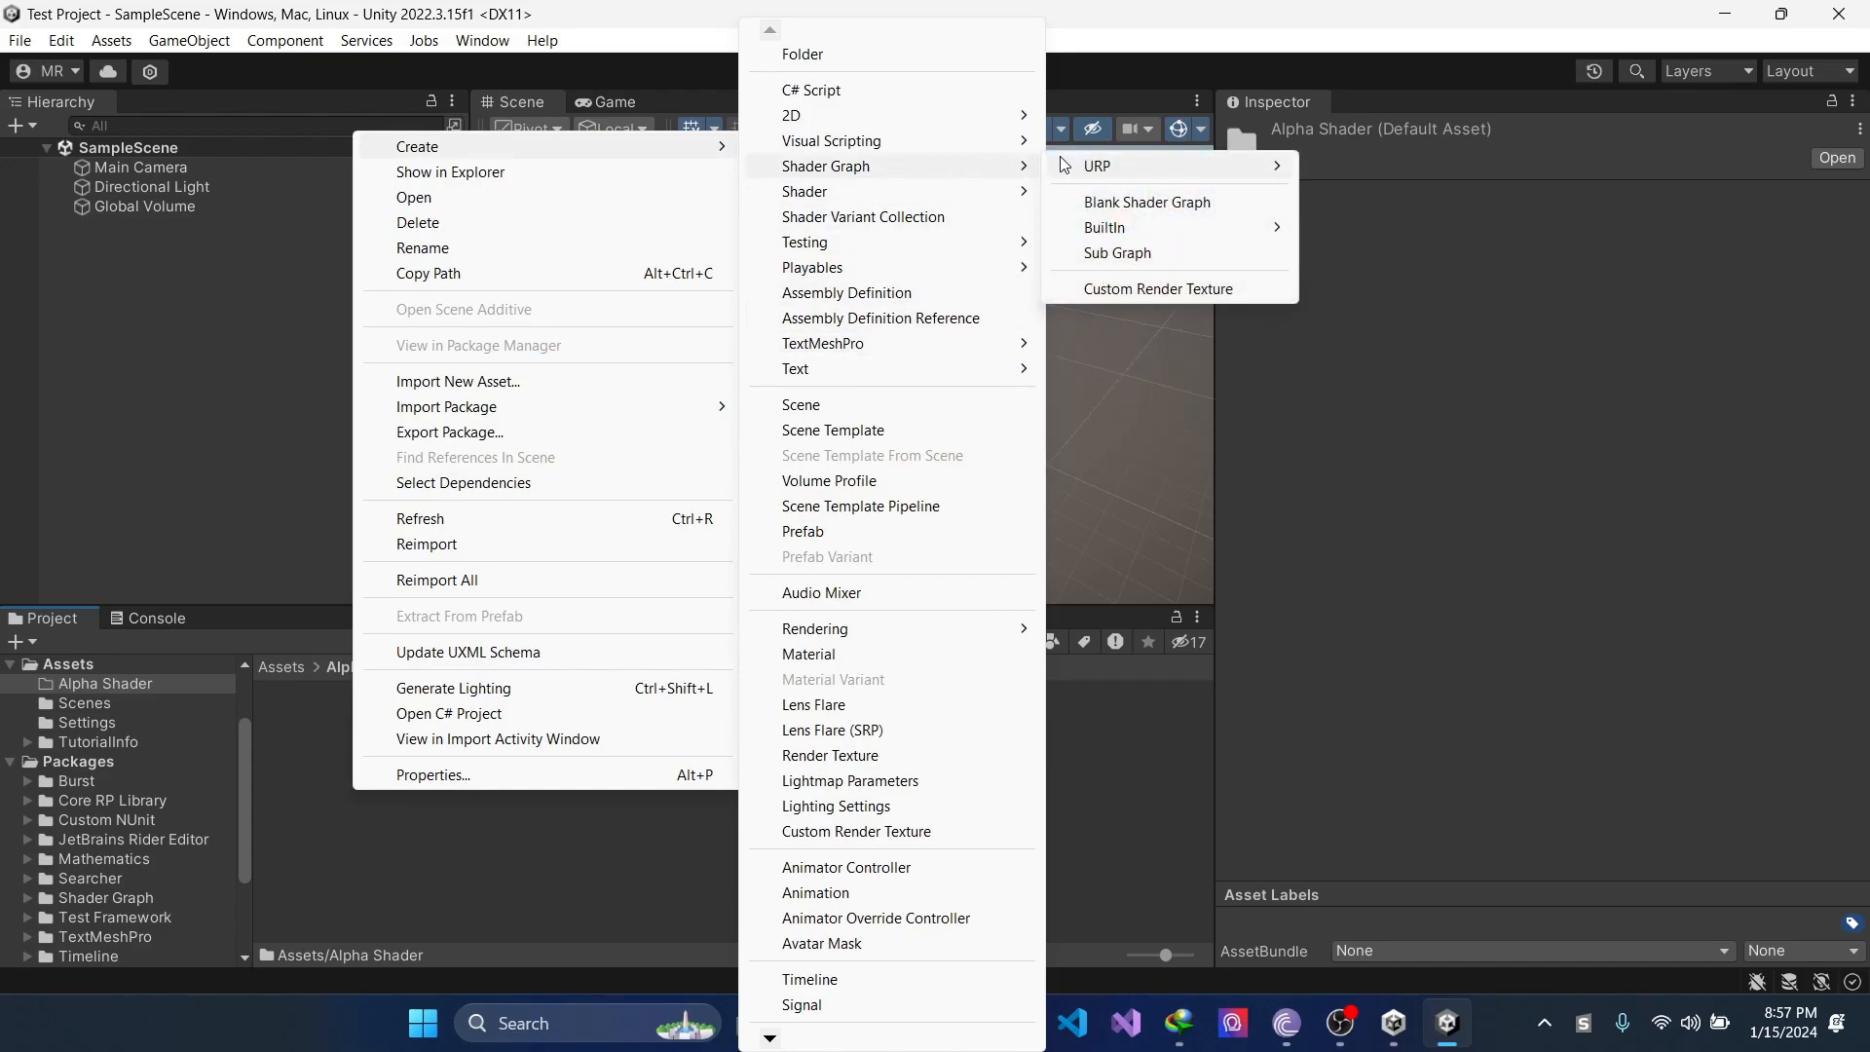
mouse_move(1149, 165)
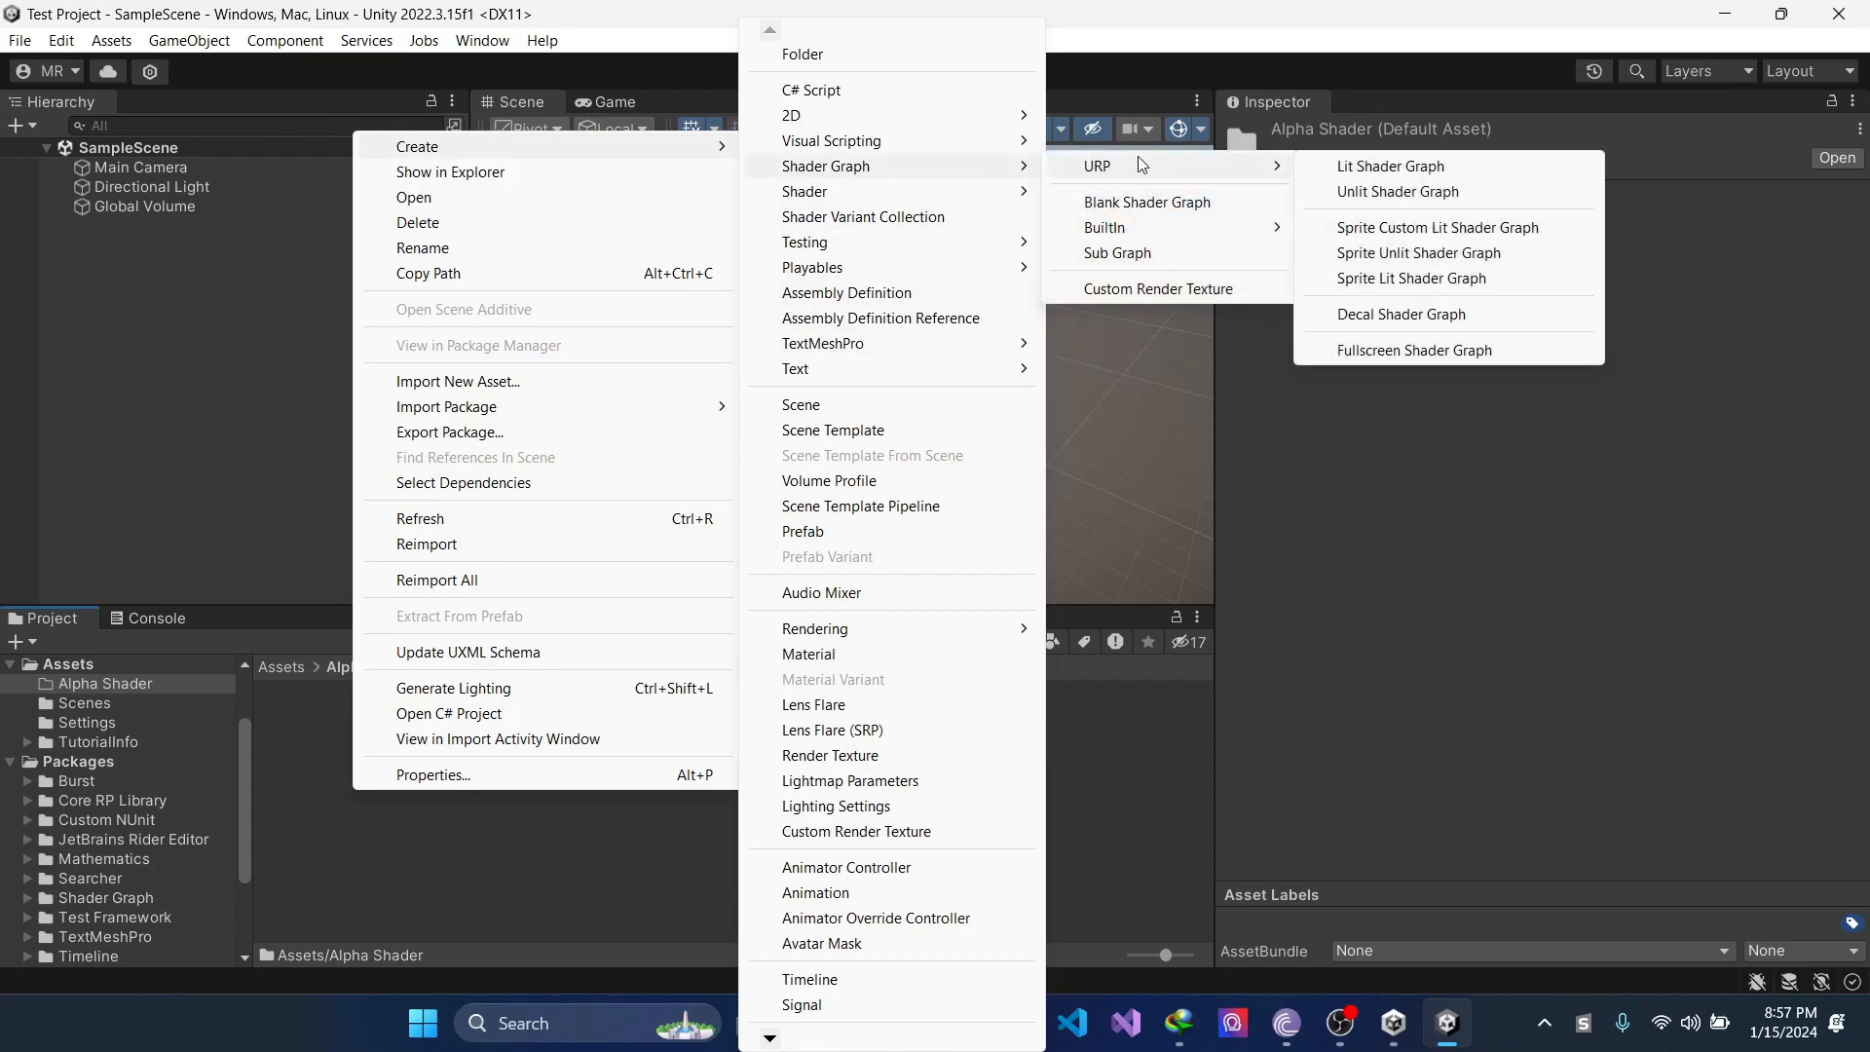
left_click(1387, 192)
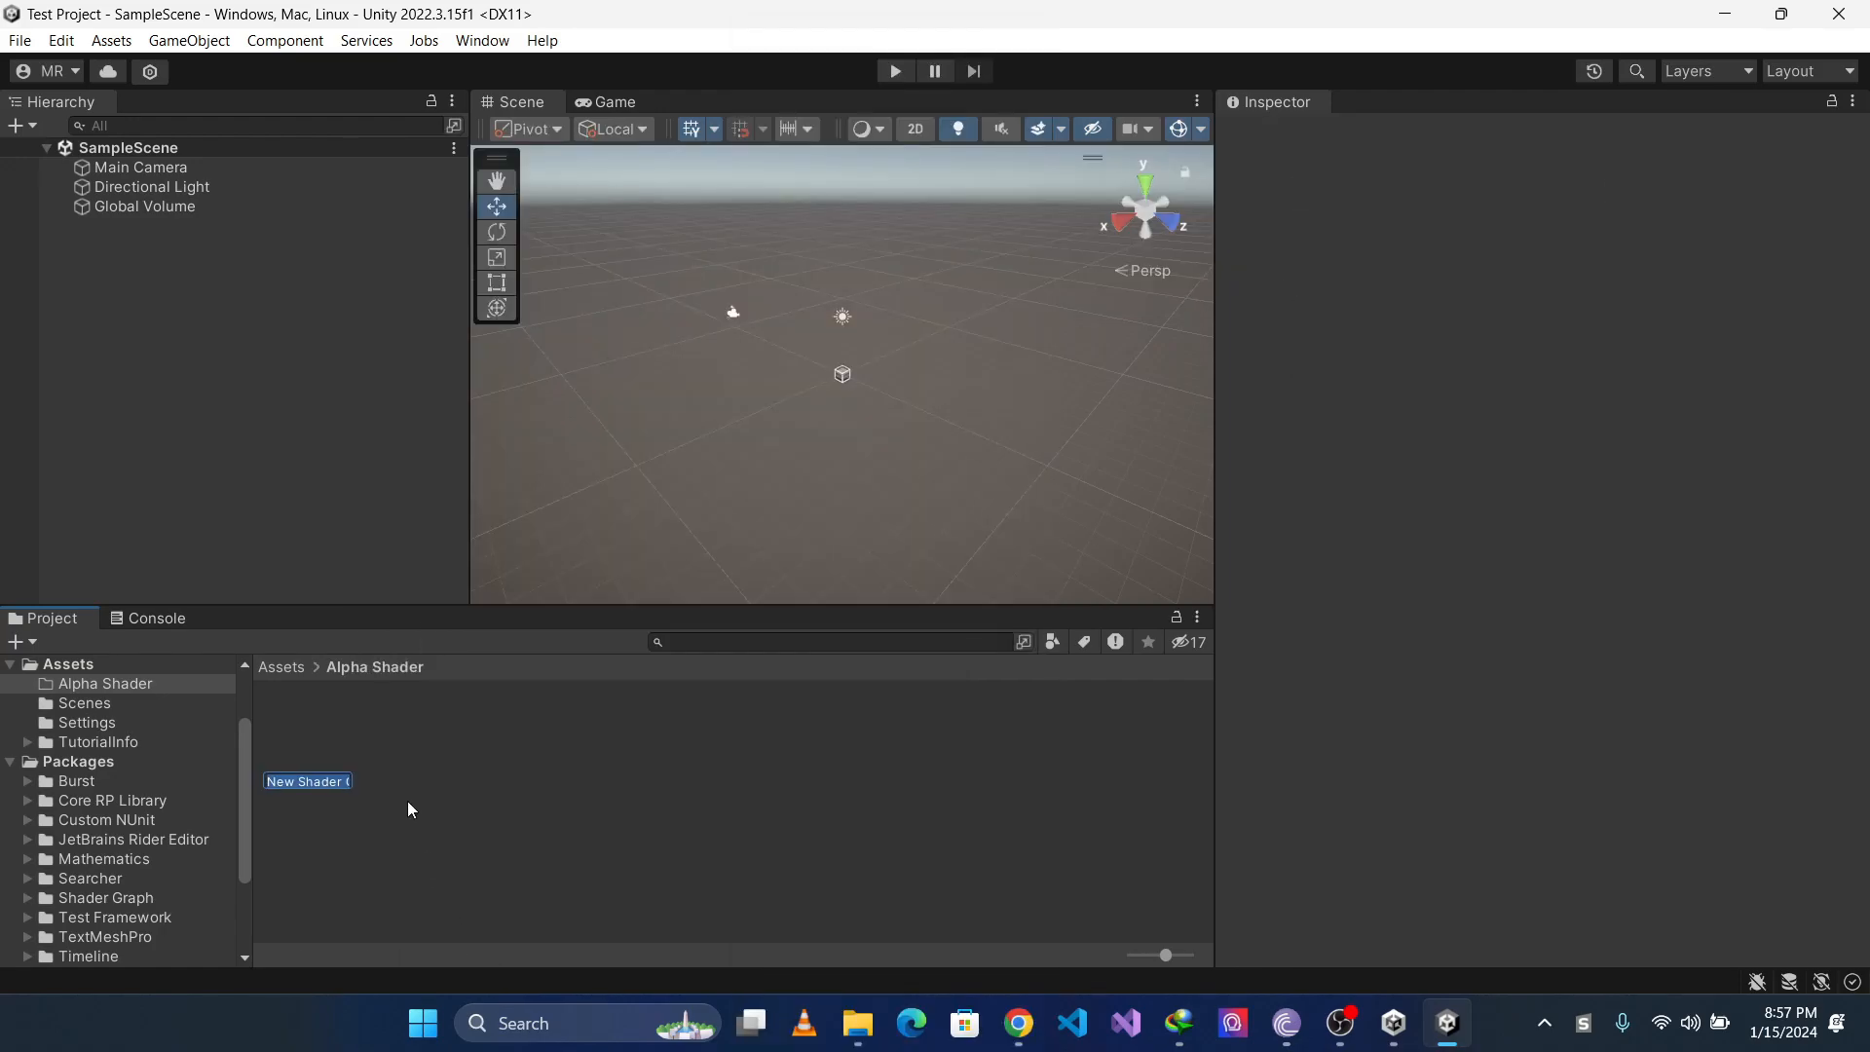
type("A")
type("lpha")
type(" Shader")
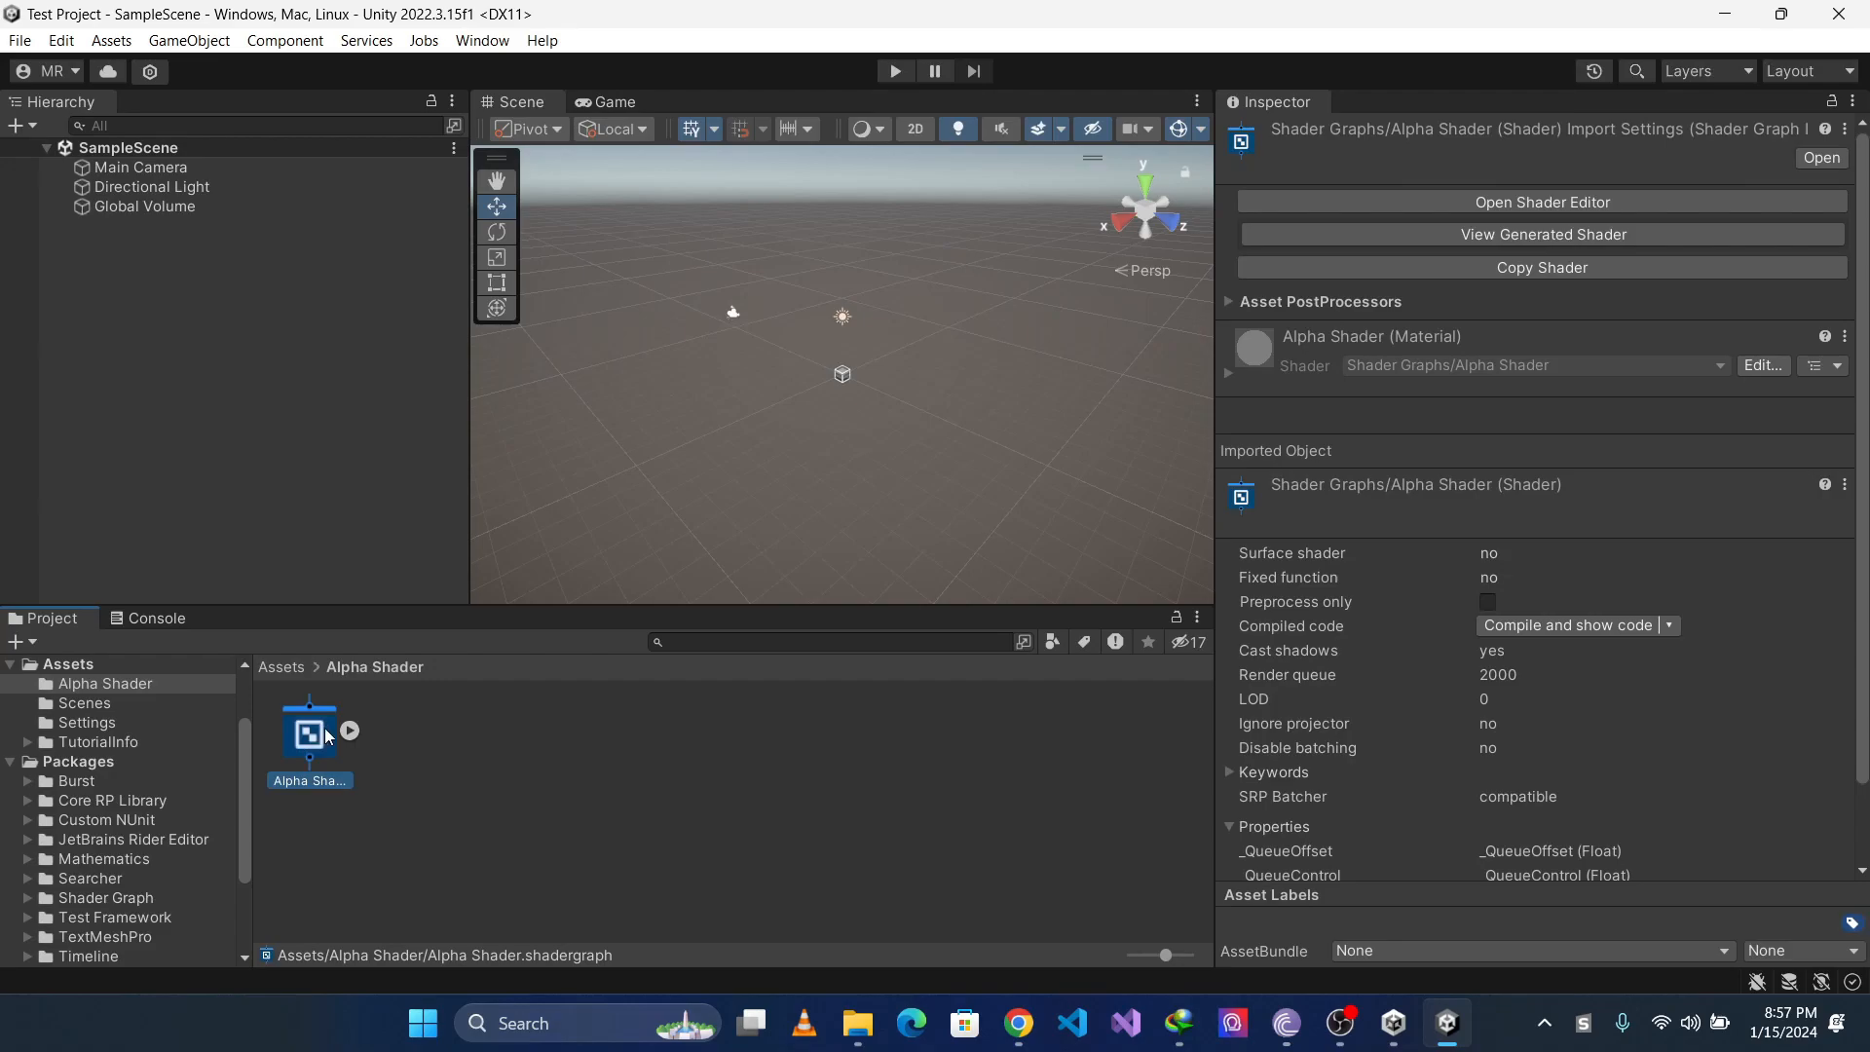
Create a material based on the Alpha Shader graph and name it Alpha Shader
right_click(328, 736)
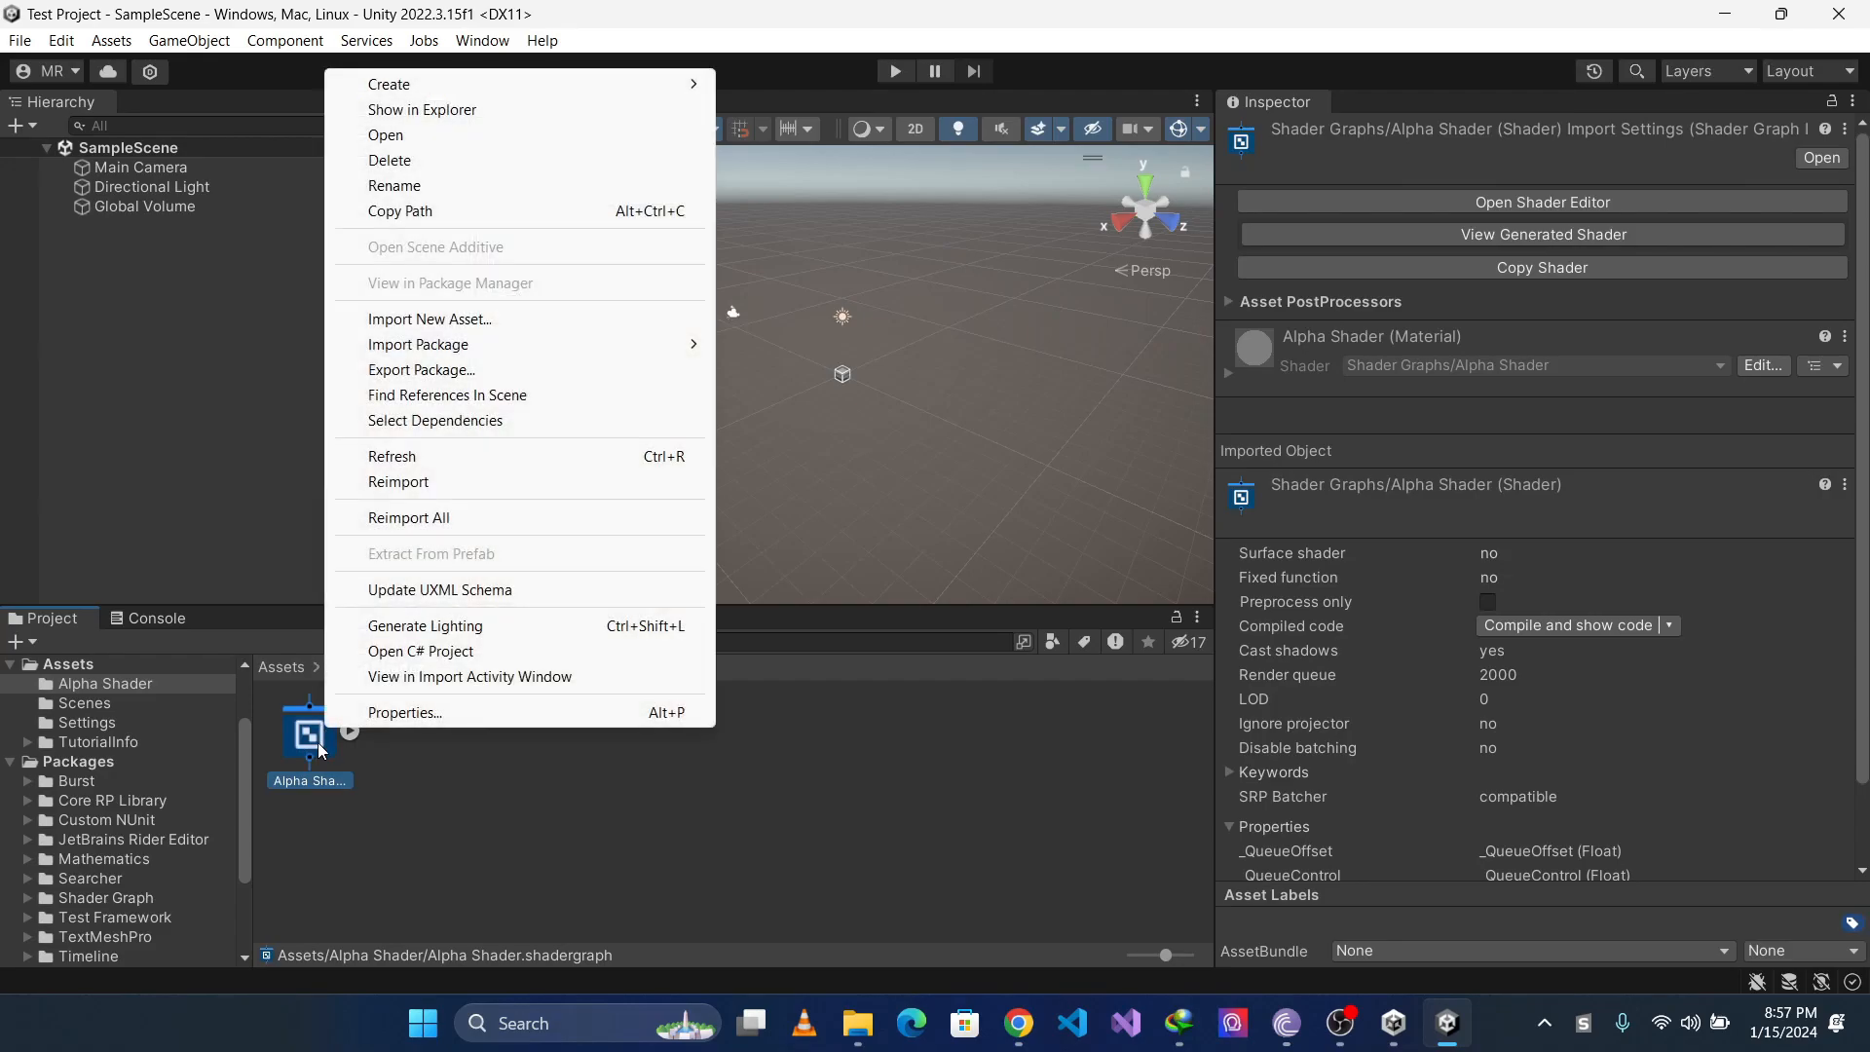
mouse_move(482, 85)
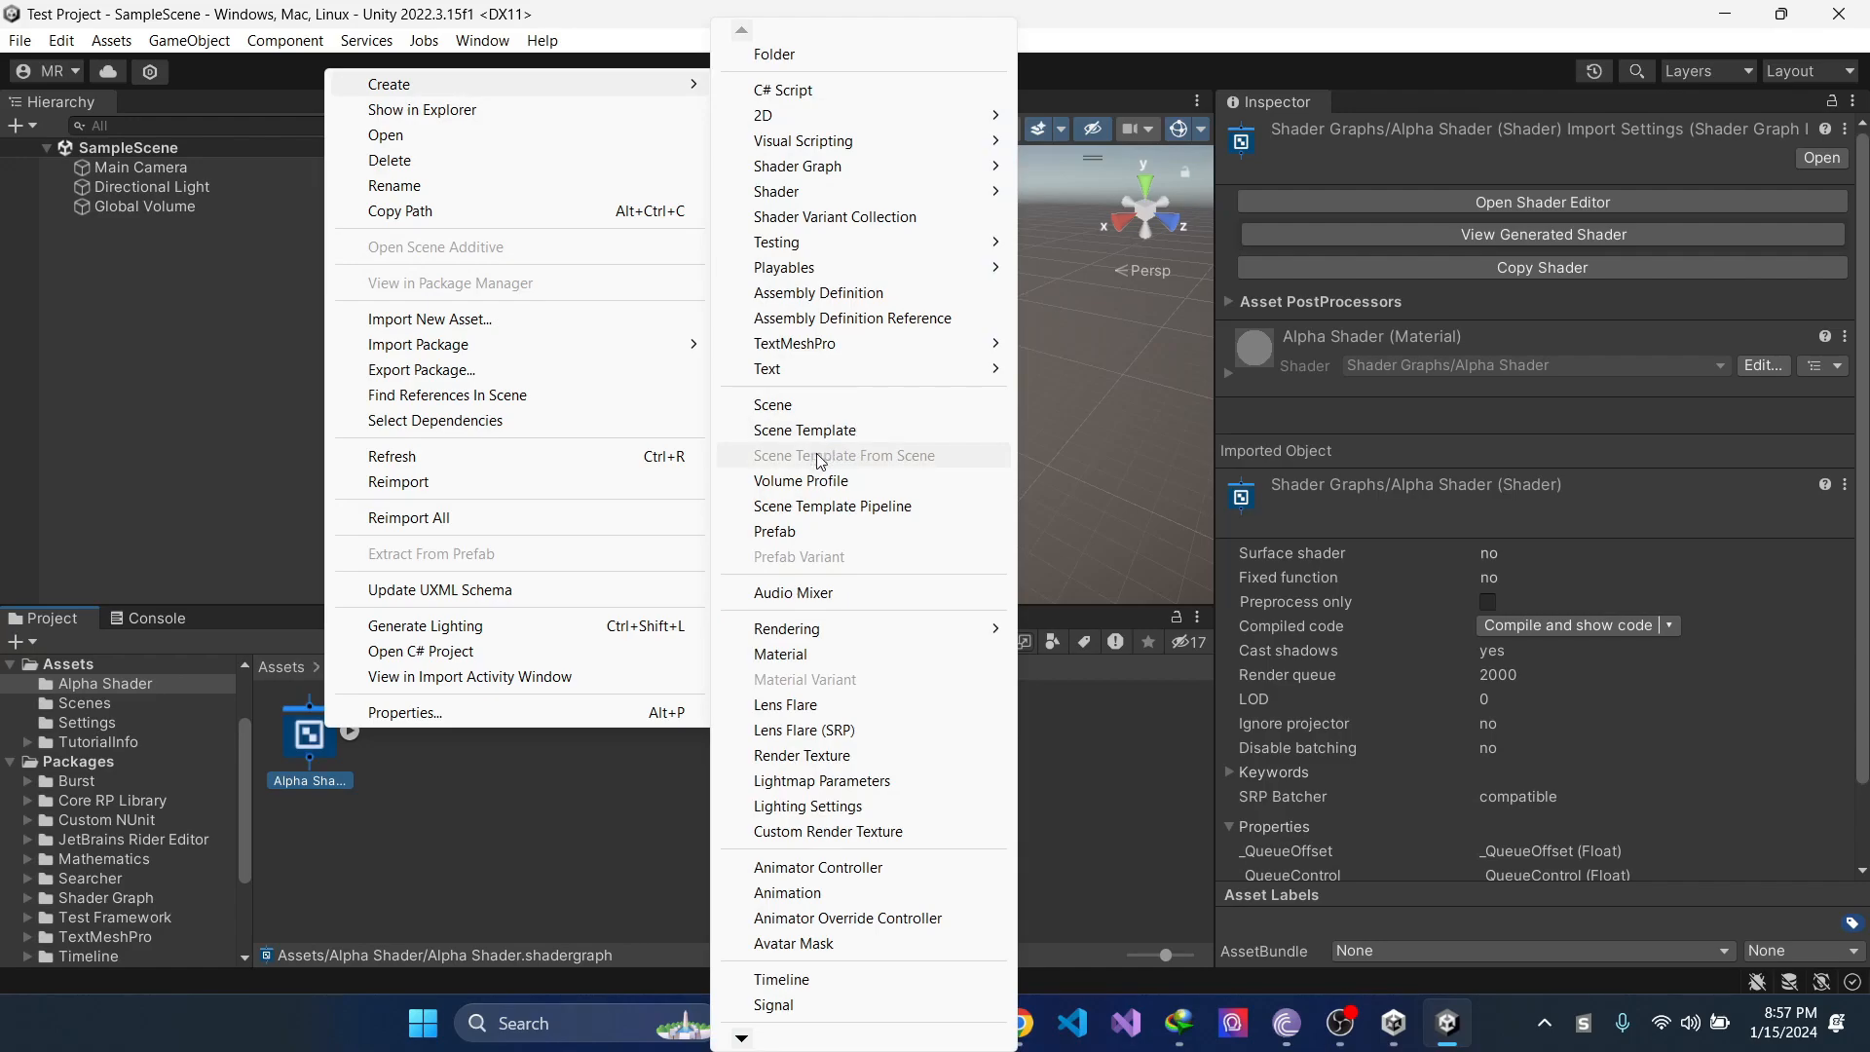
left_click(786, 655)
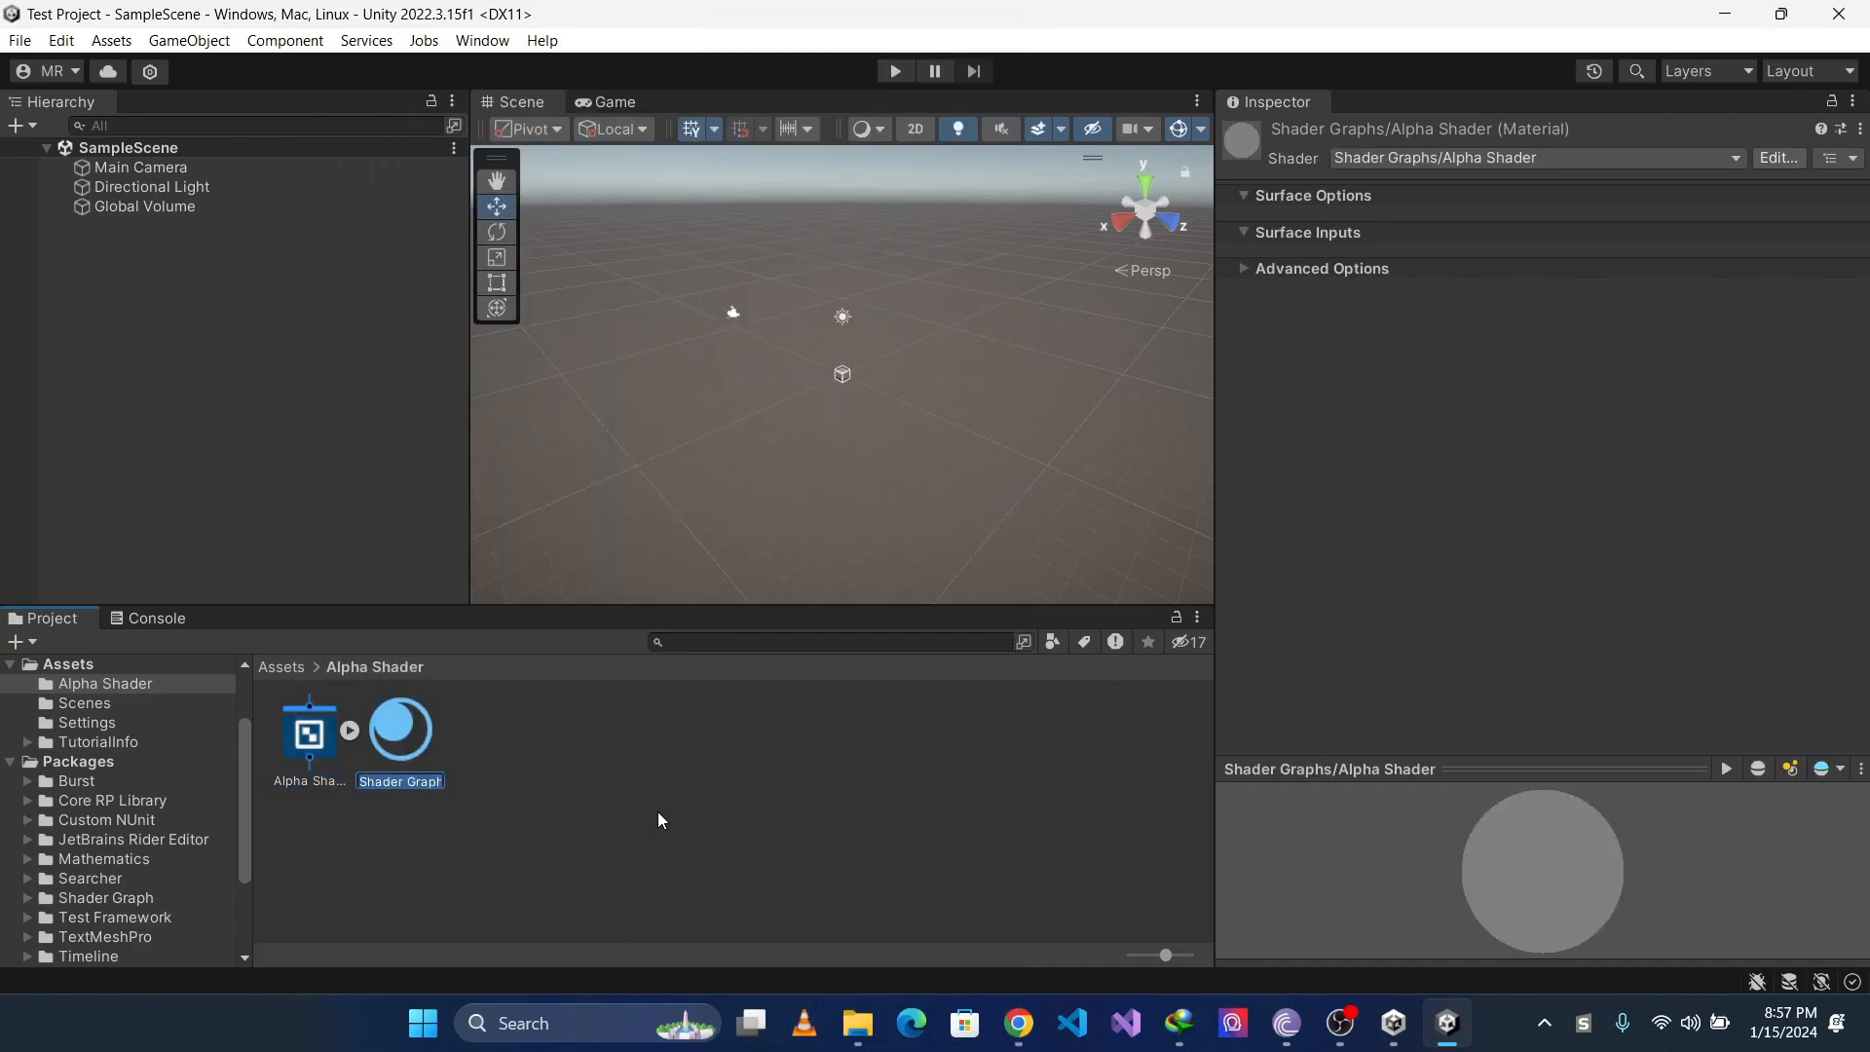
key("Return")
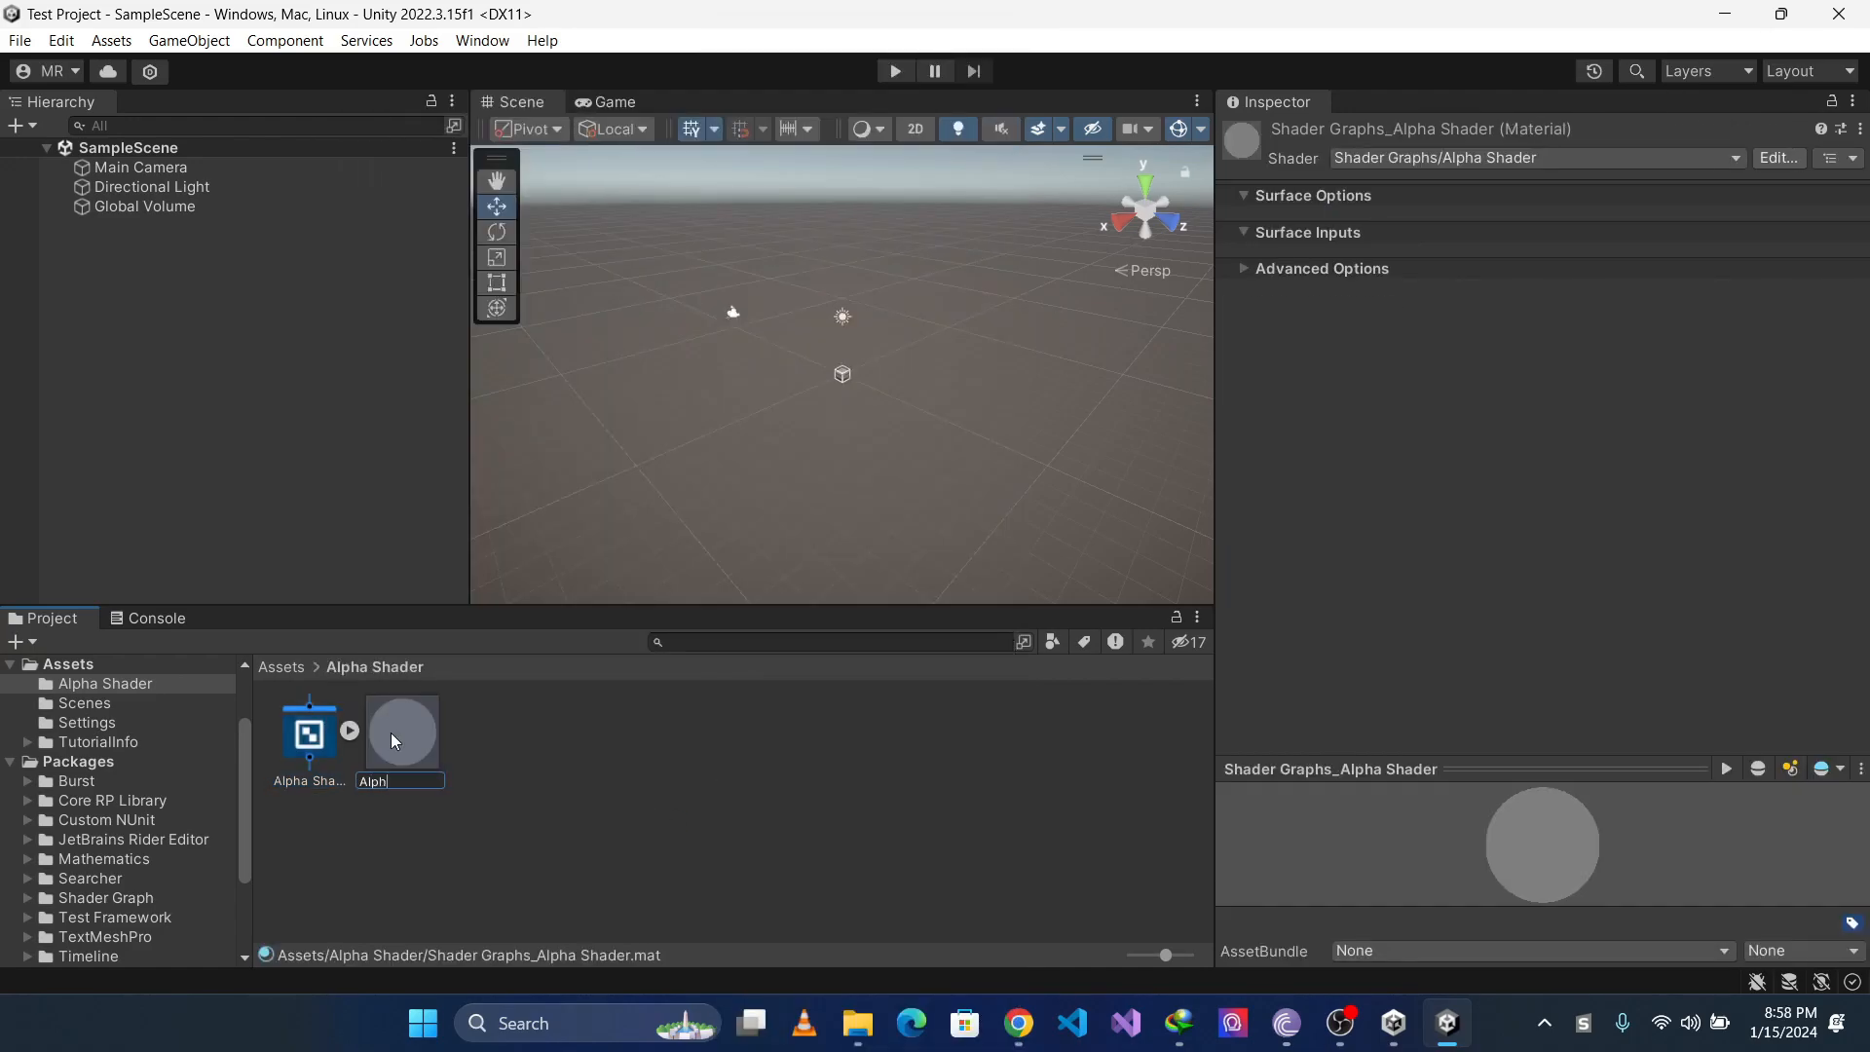
type("Alpha Shader")
key("Return")
Open the Alpha Shader graph for editing and undock it into a maximized window
double_click(398, 740)
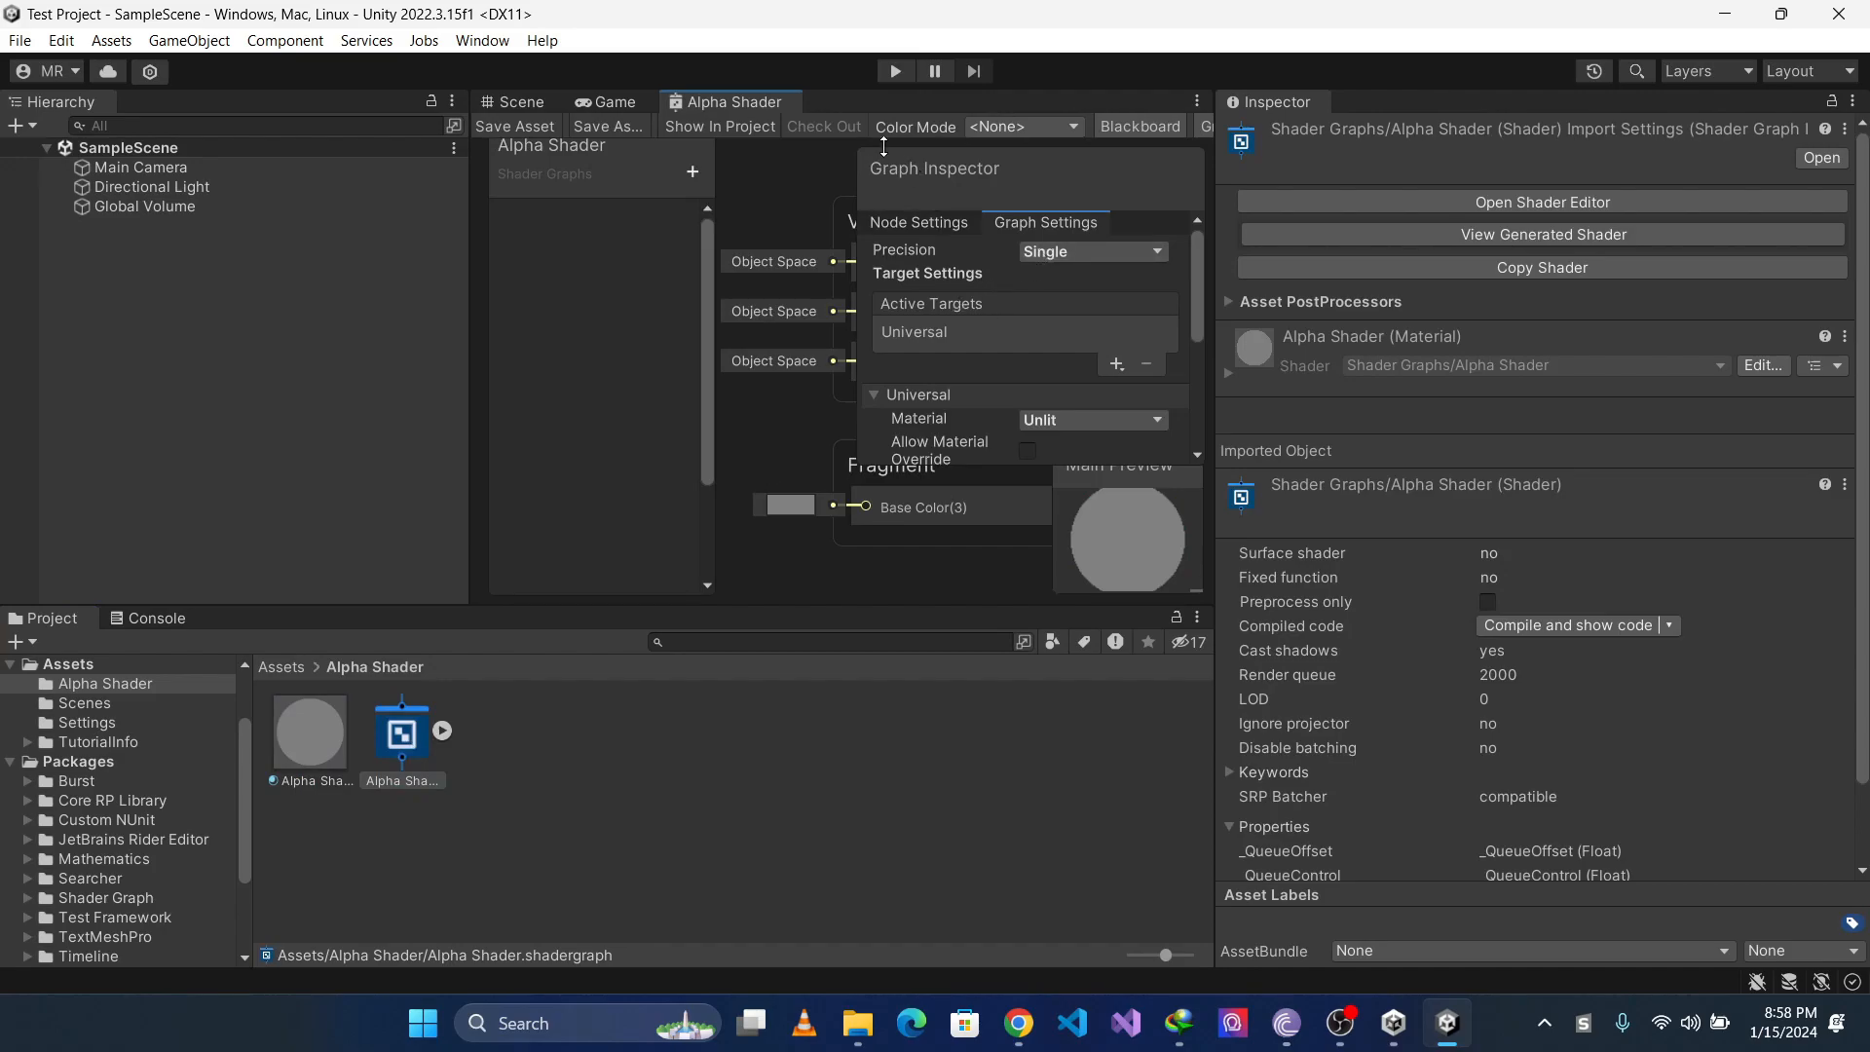
left_click_drag(761, 102, 765, 321)
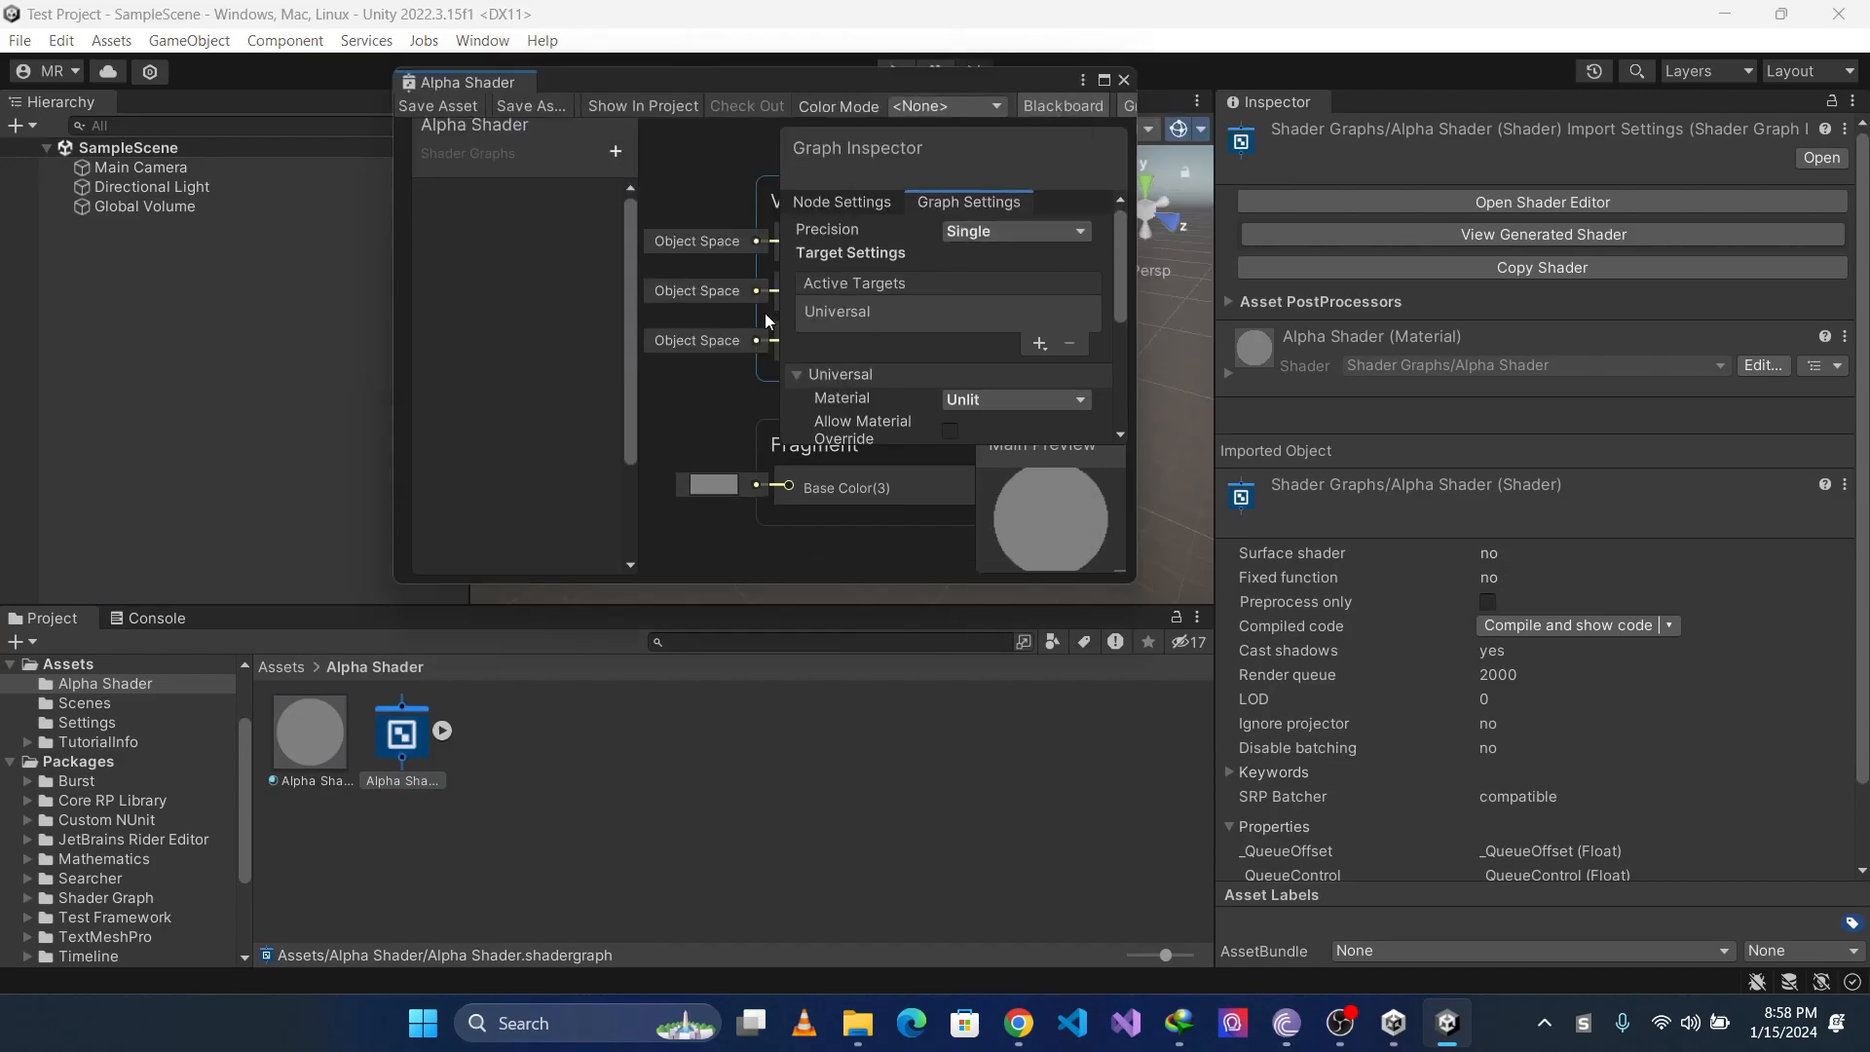
left_click(1104, 81)
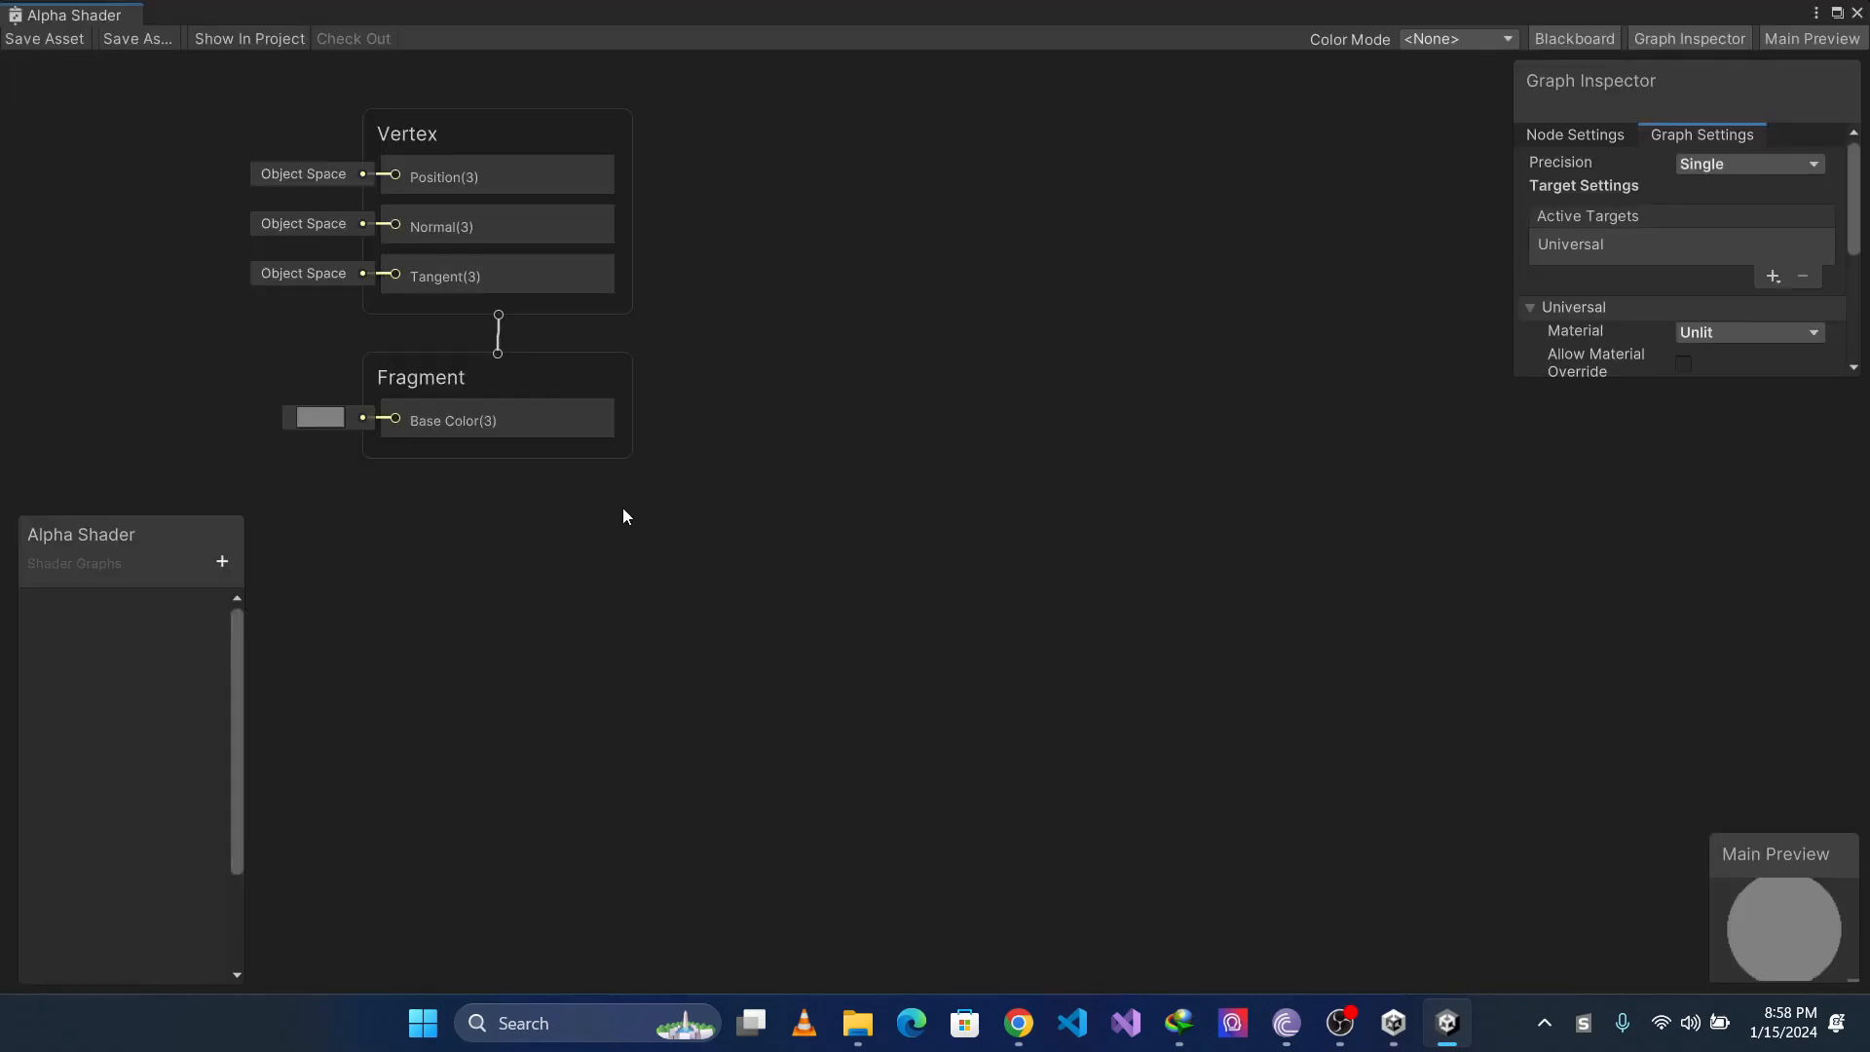
Enable Allow Material Override for the Universal target in the graph settings
scroll(881, 448, "down", 1)
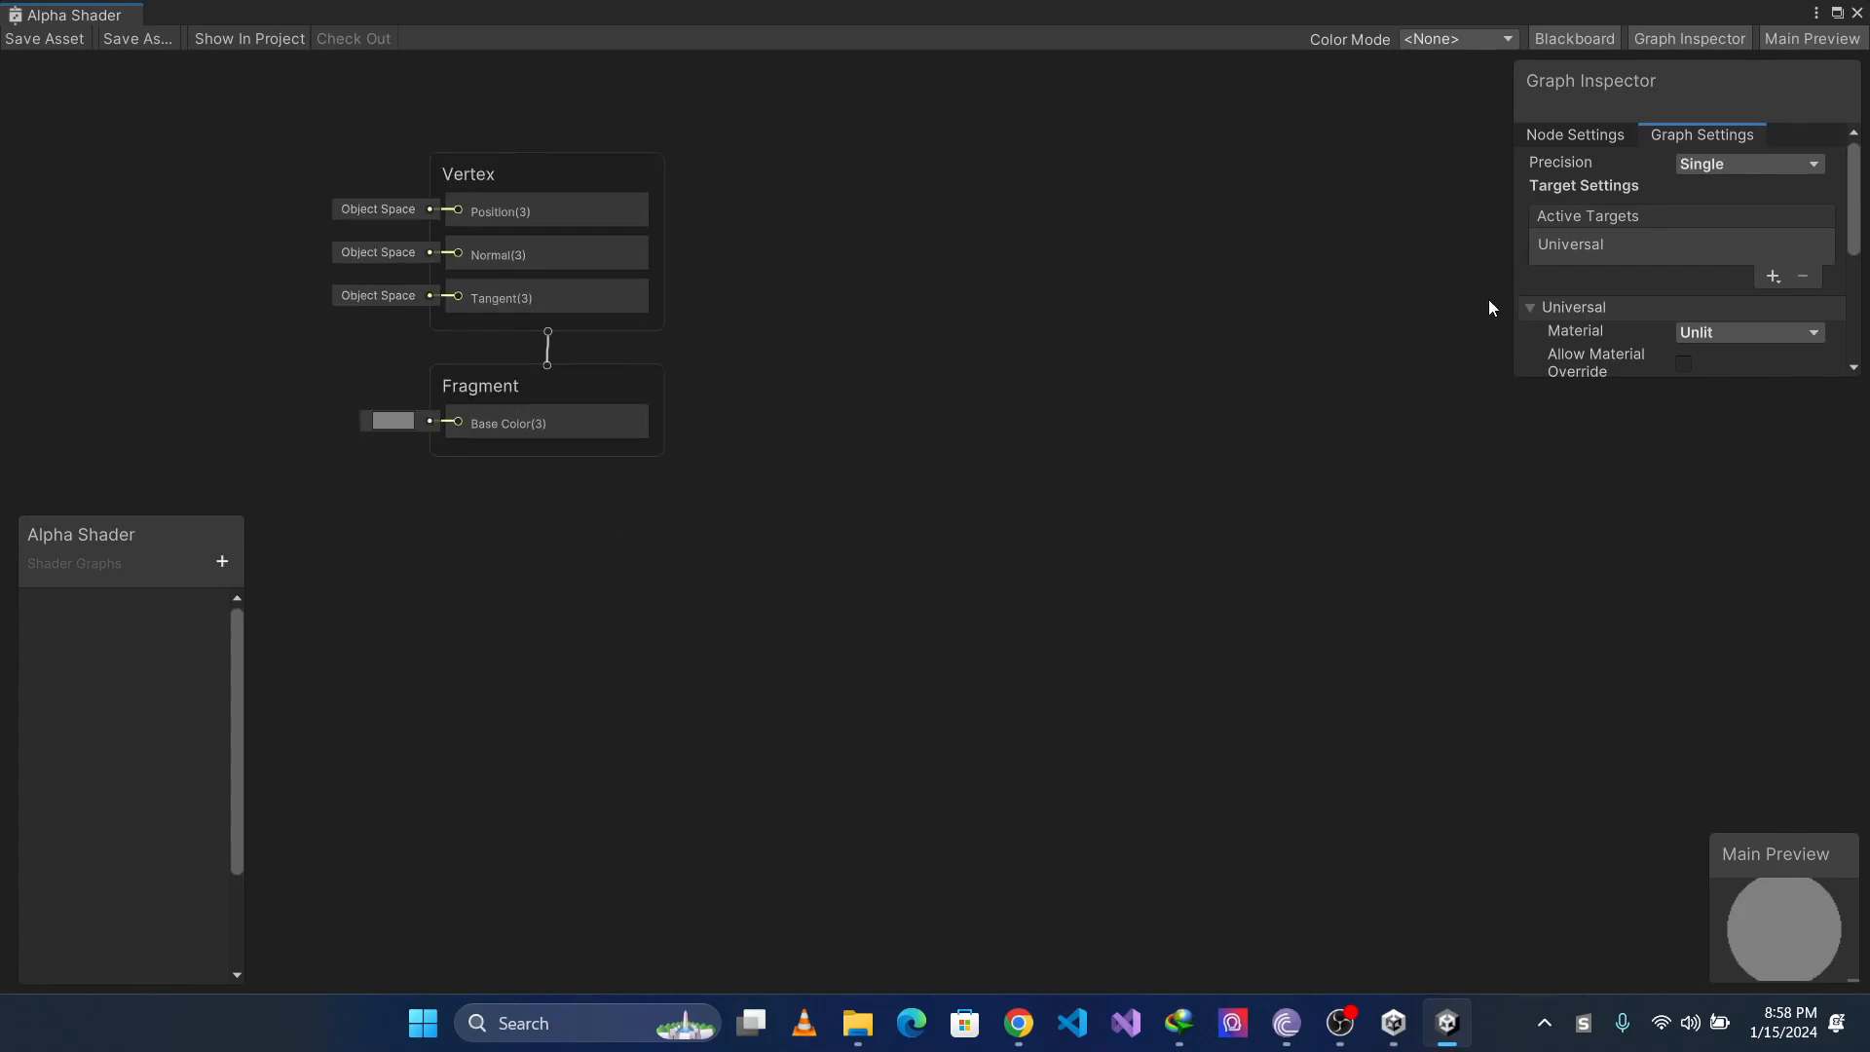
scroll(1580, 290, "down", 4)
scroll(1586, 292, "up", 2)
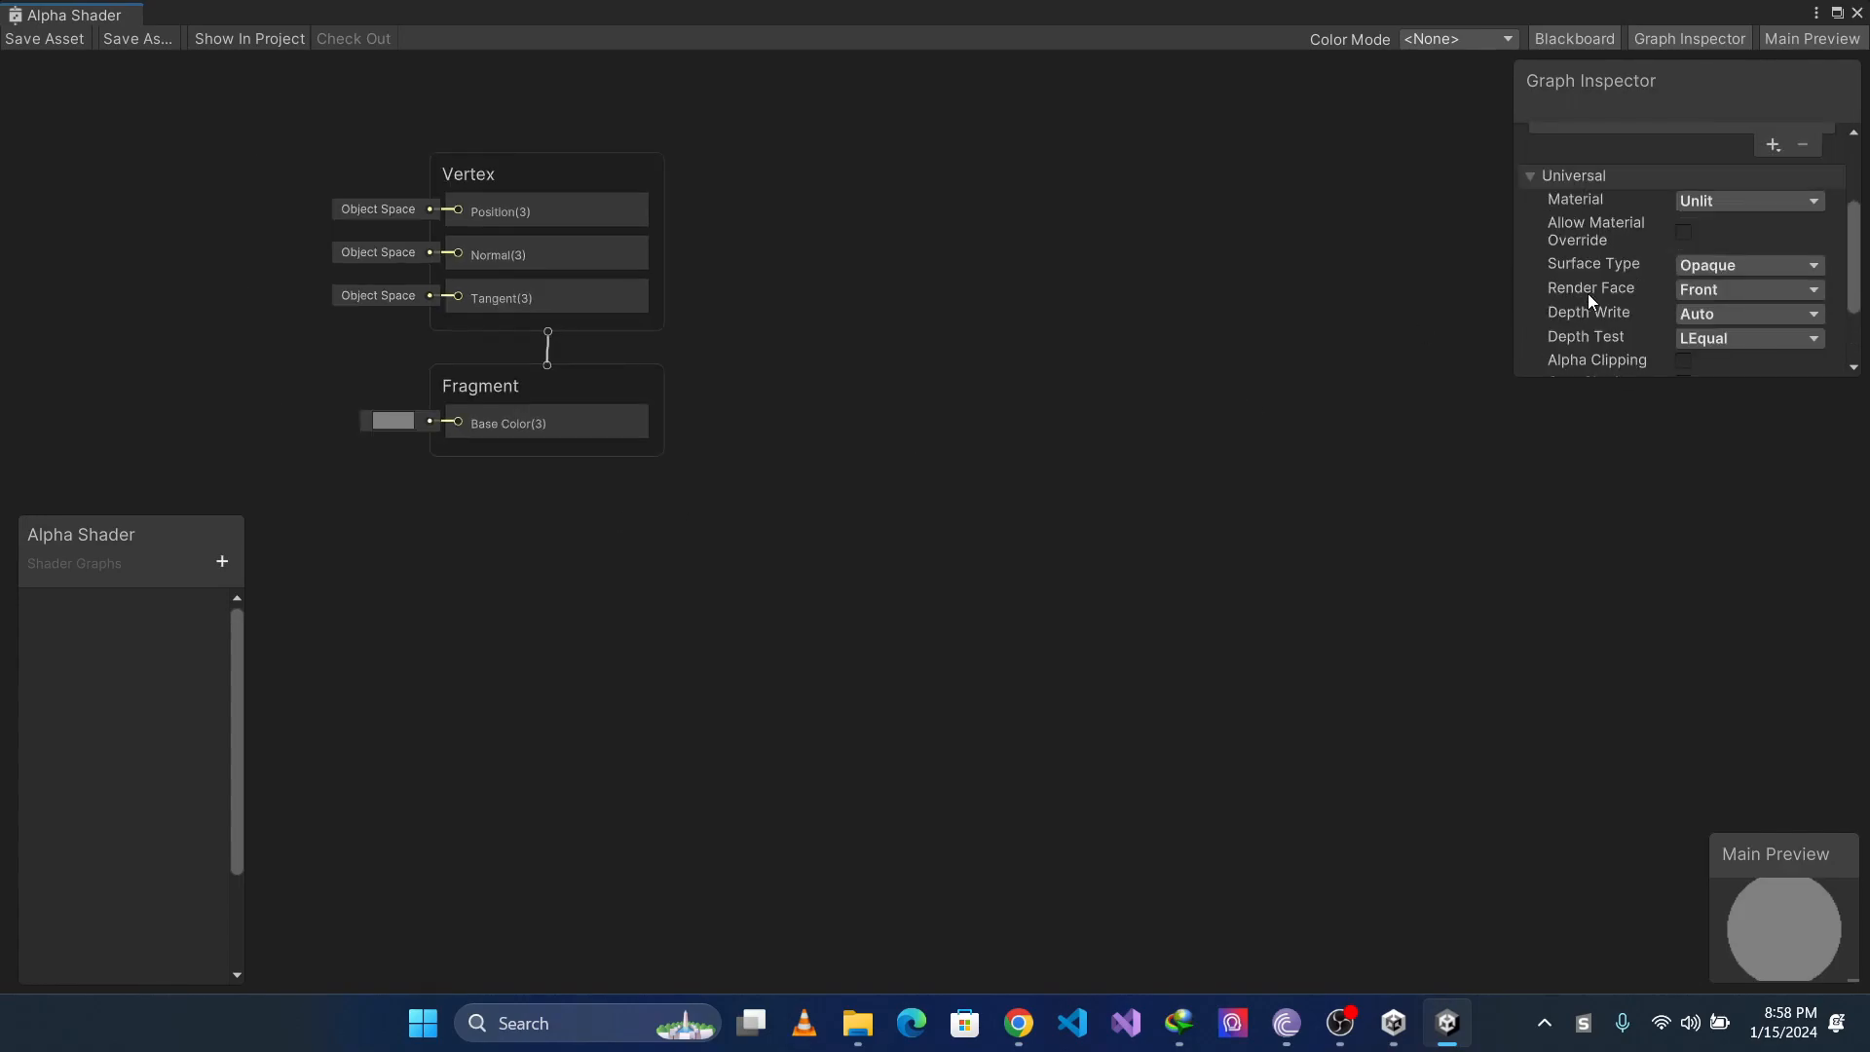
left_click(1681, 233)
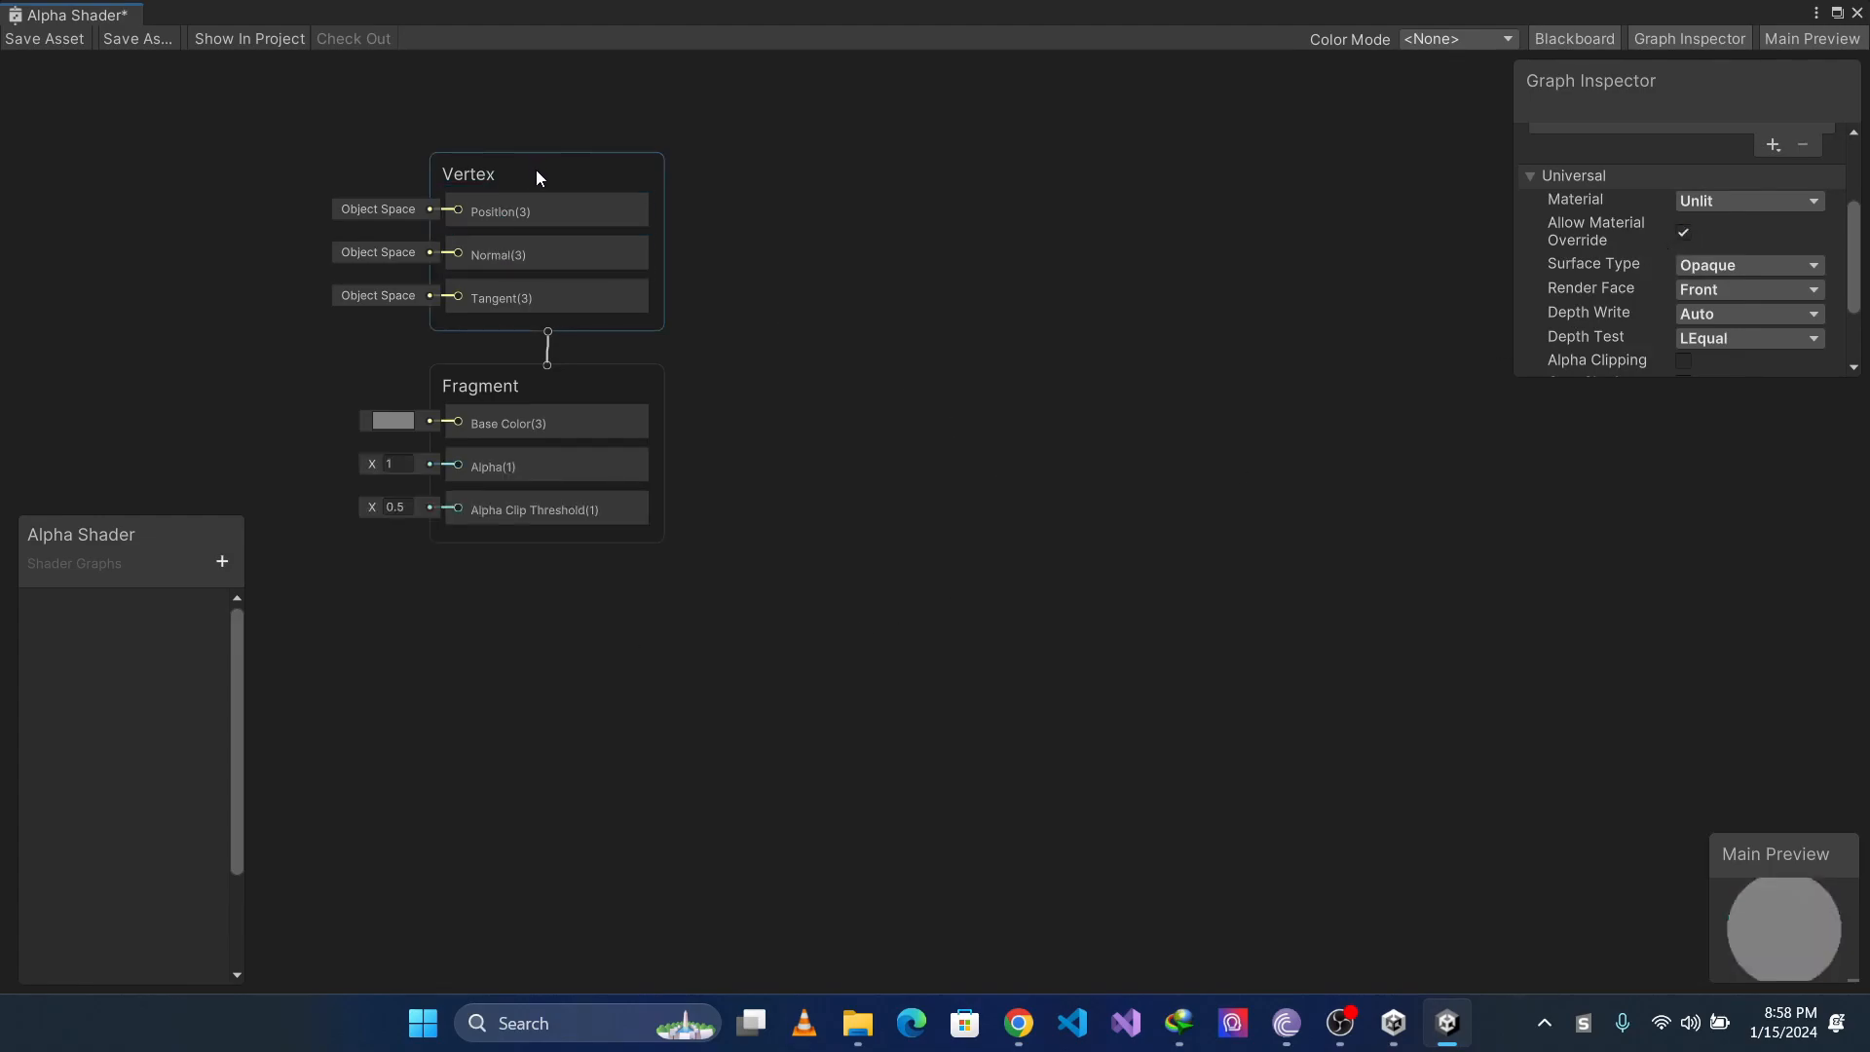
Move the Vertex and Fragment blocks to the far side of the graph, with Vertex aligned above Fragment
left_click_drag(535, 169, 1320, 365)
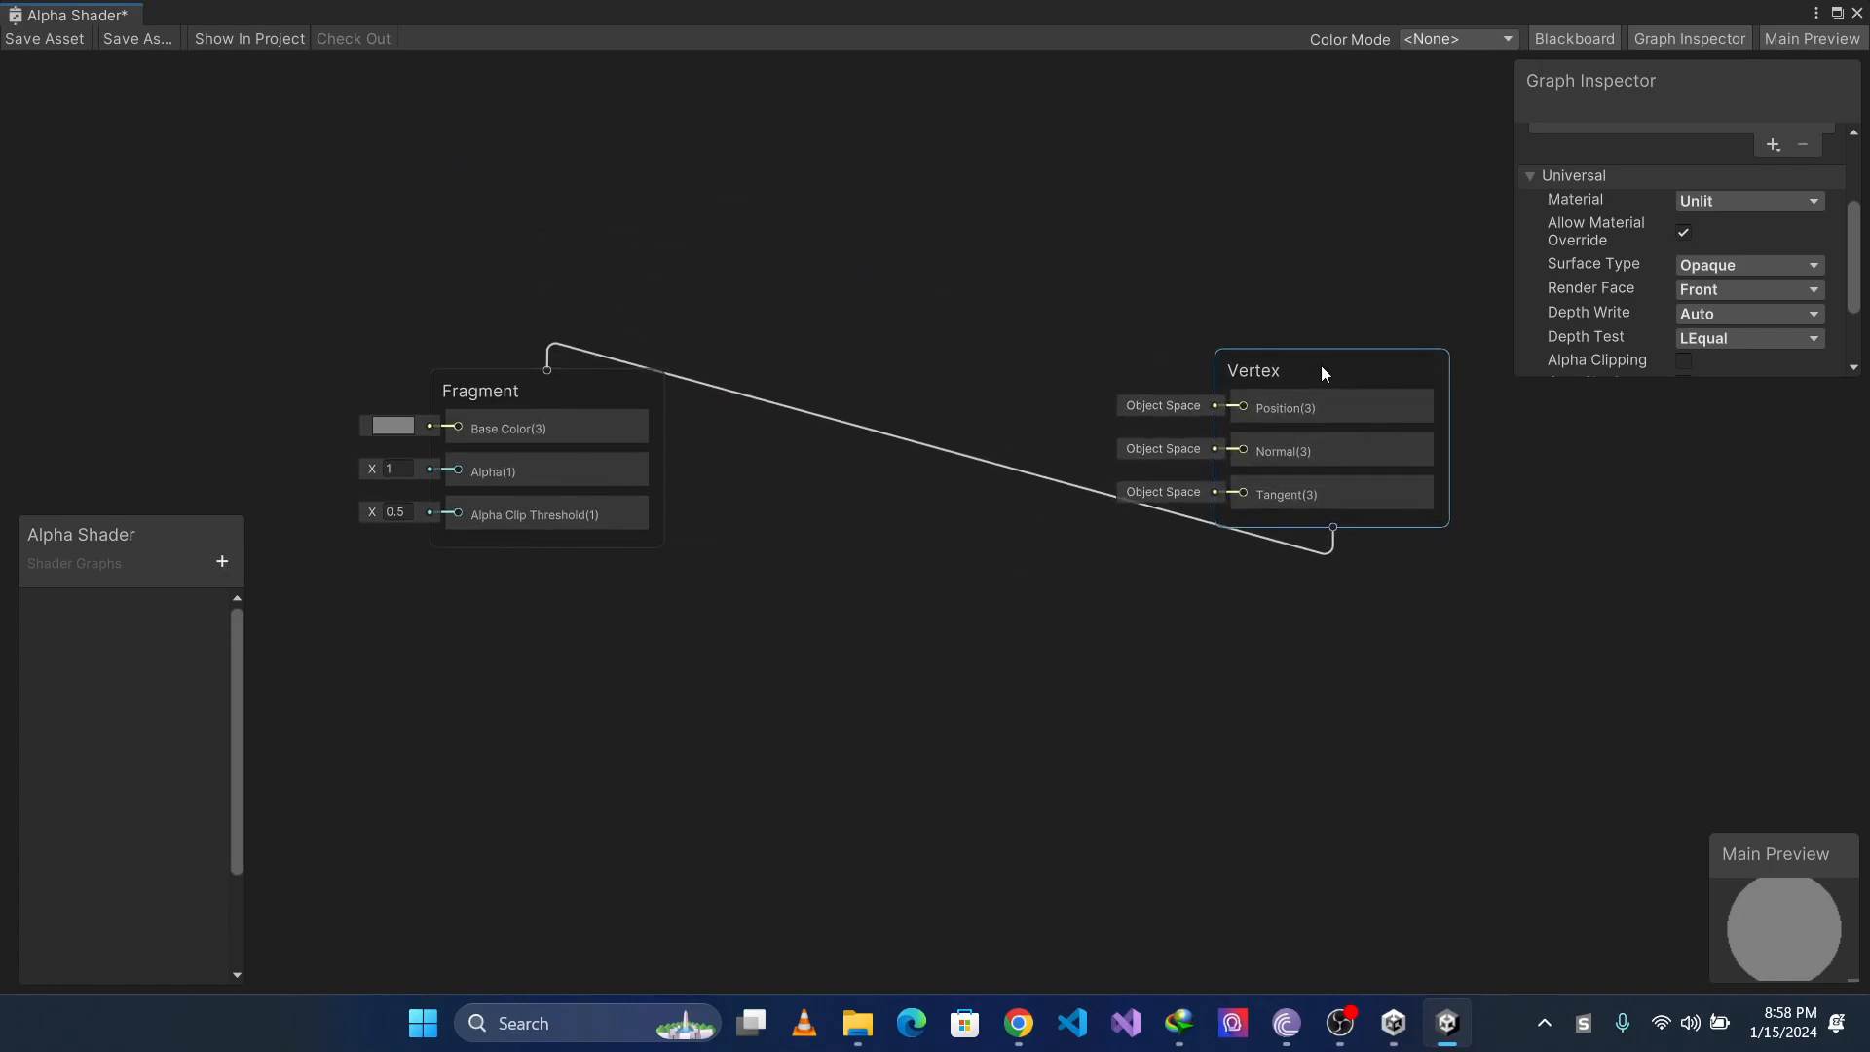
left_click_drag(546, 393, 1440, 652)
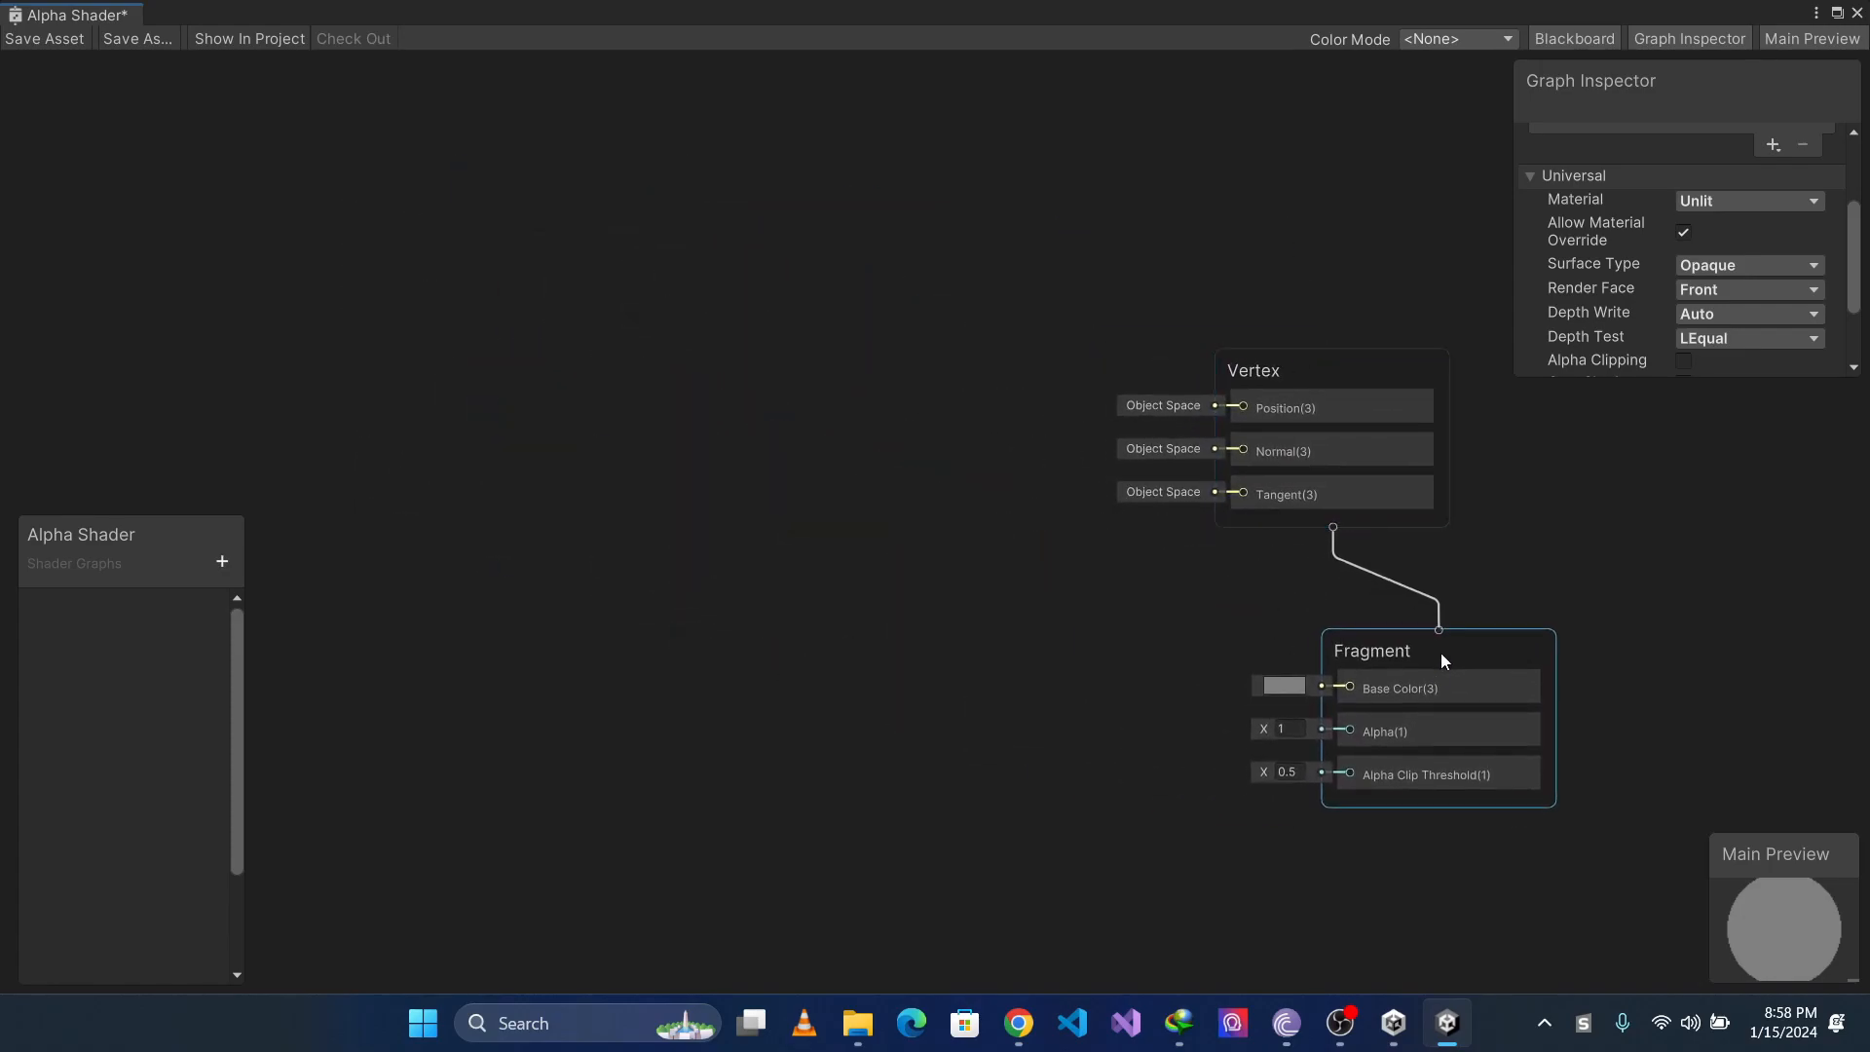
left_click_drag(1330, 365, 1435, 405)
Add a Texture 2D property named Base Texture and place it as a node in the graph
left_click(222, 562)
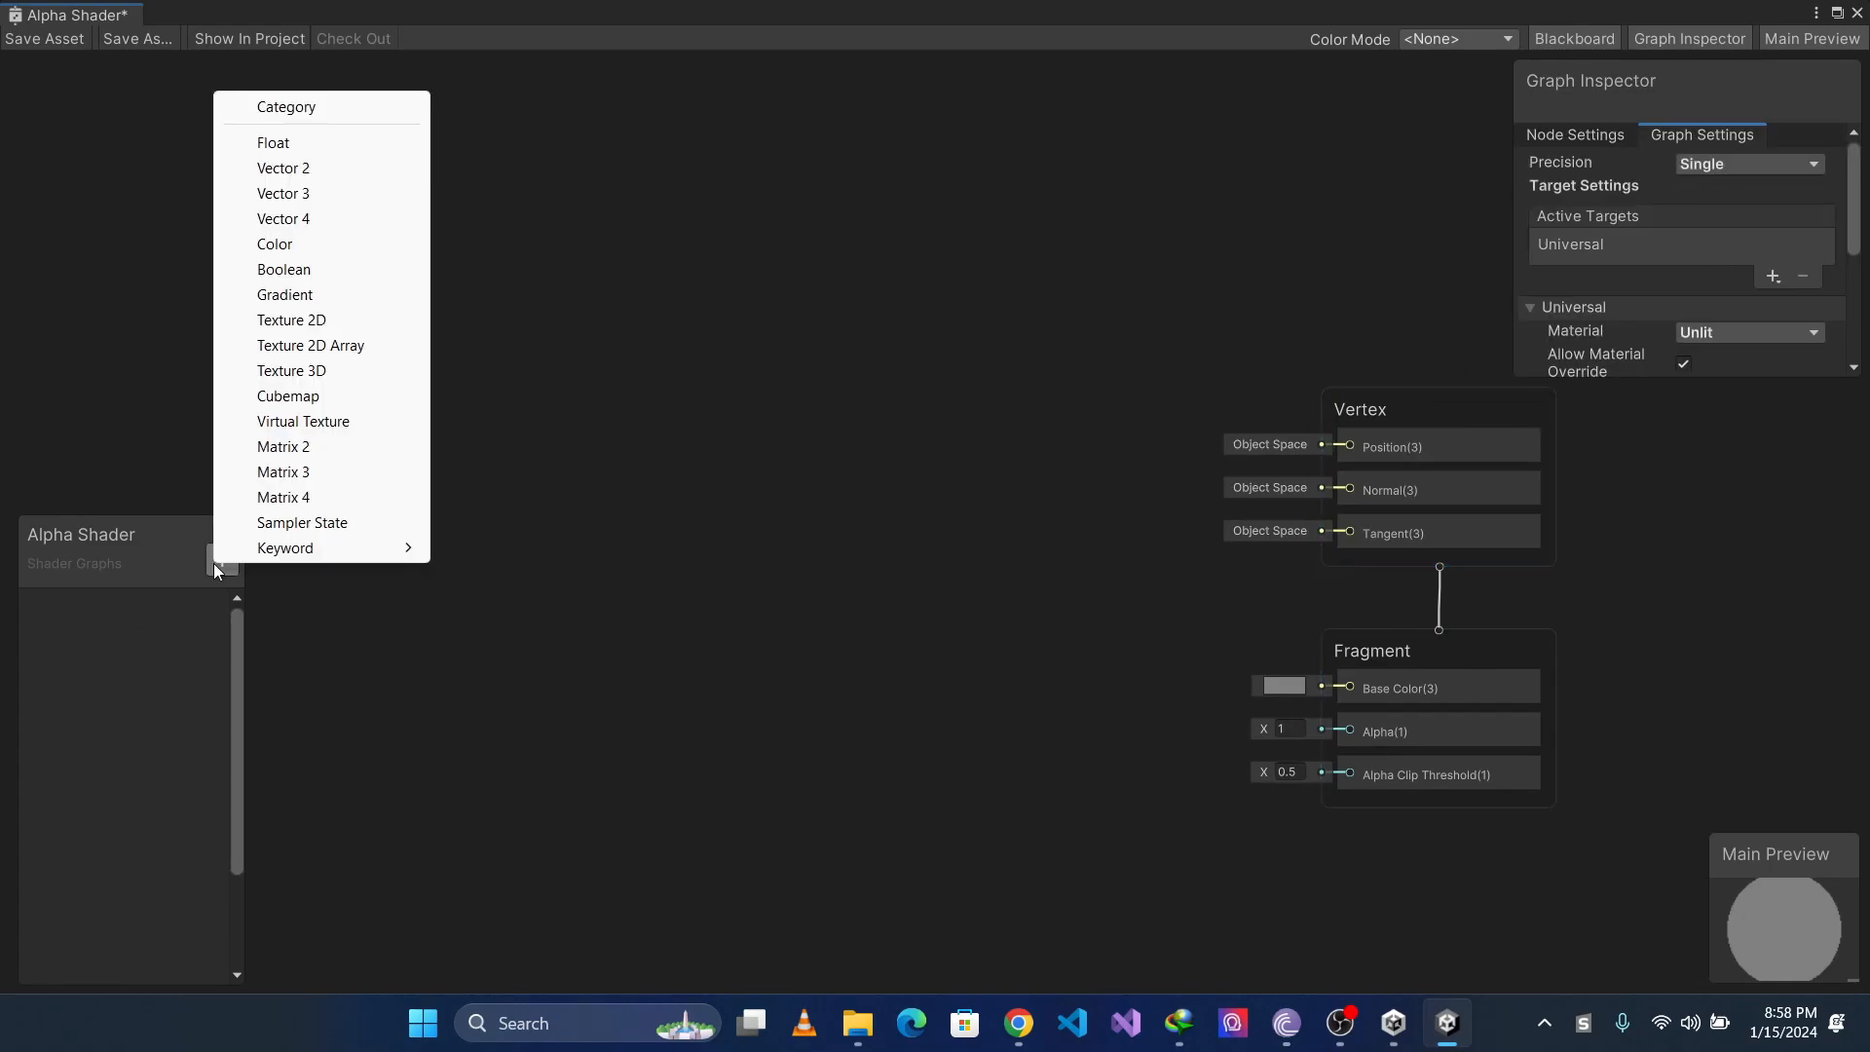
left_click(314, 327)
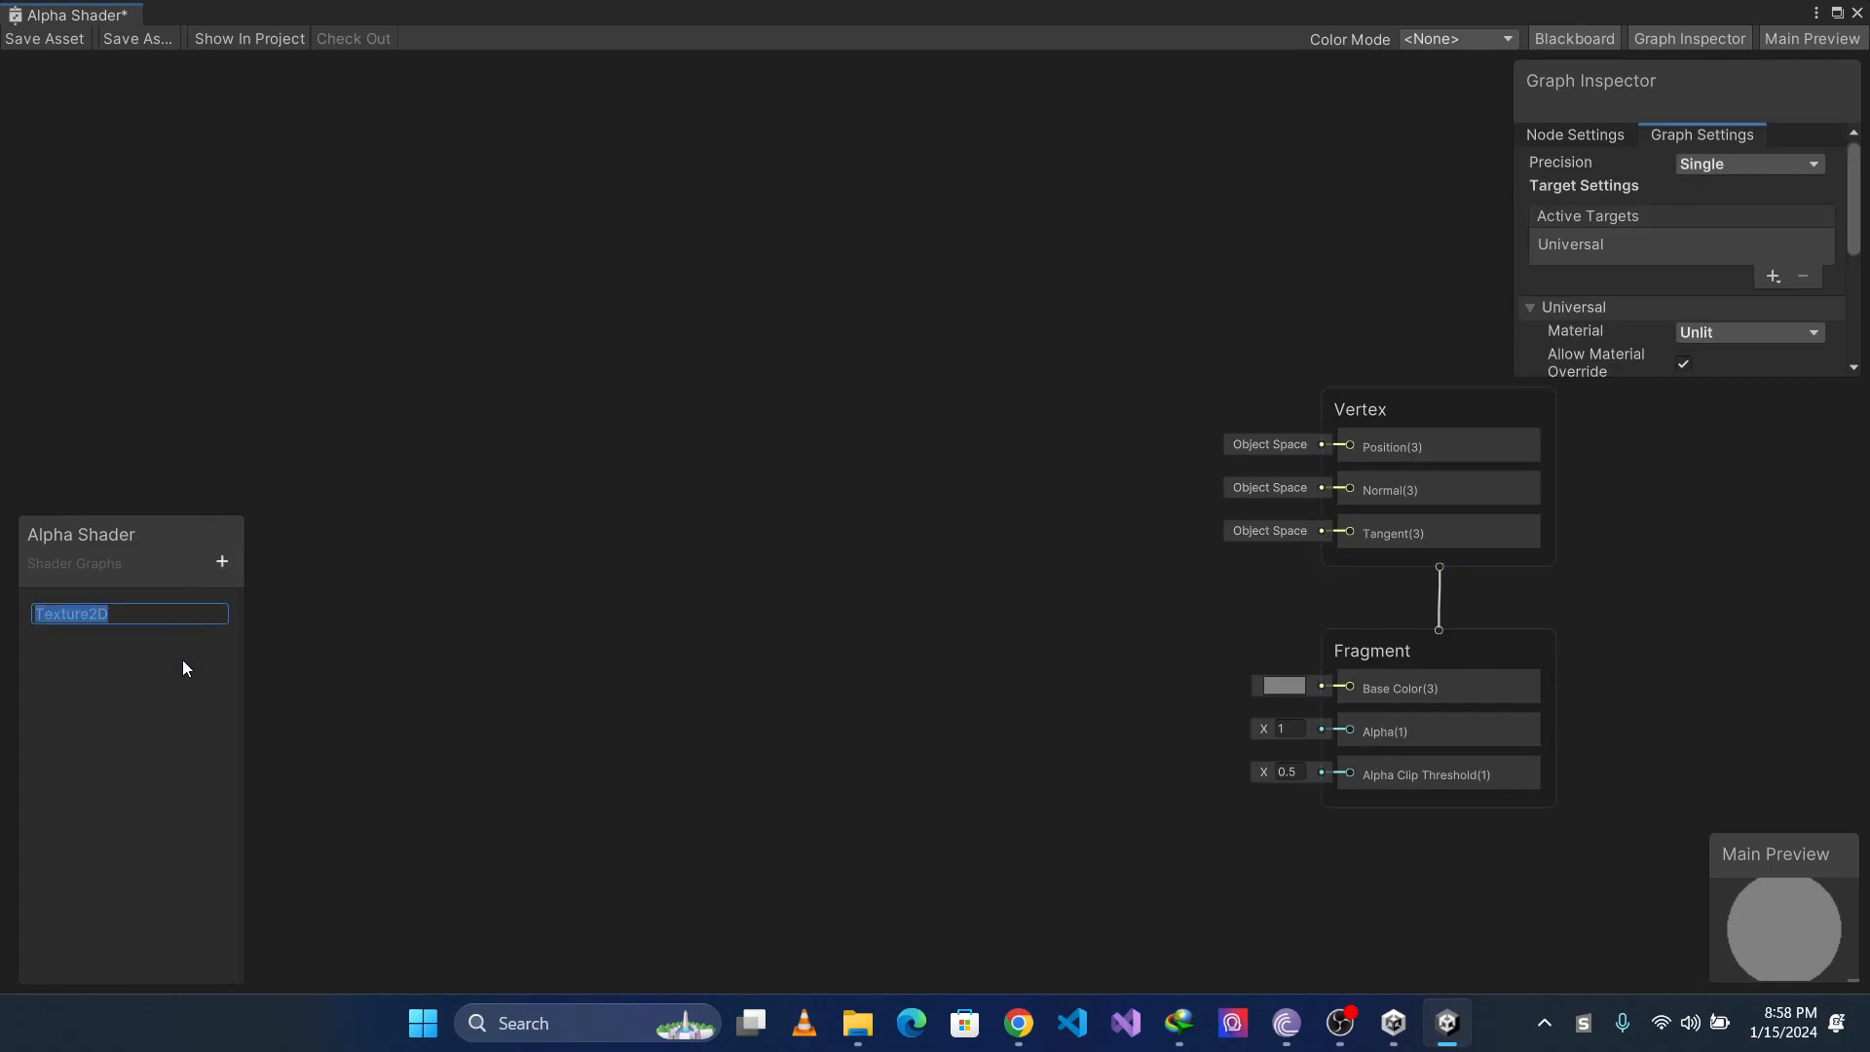
type("Base Texture")
key("Return")
left_click_drag(128, 609, 530, 454)
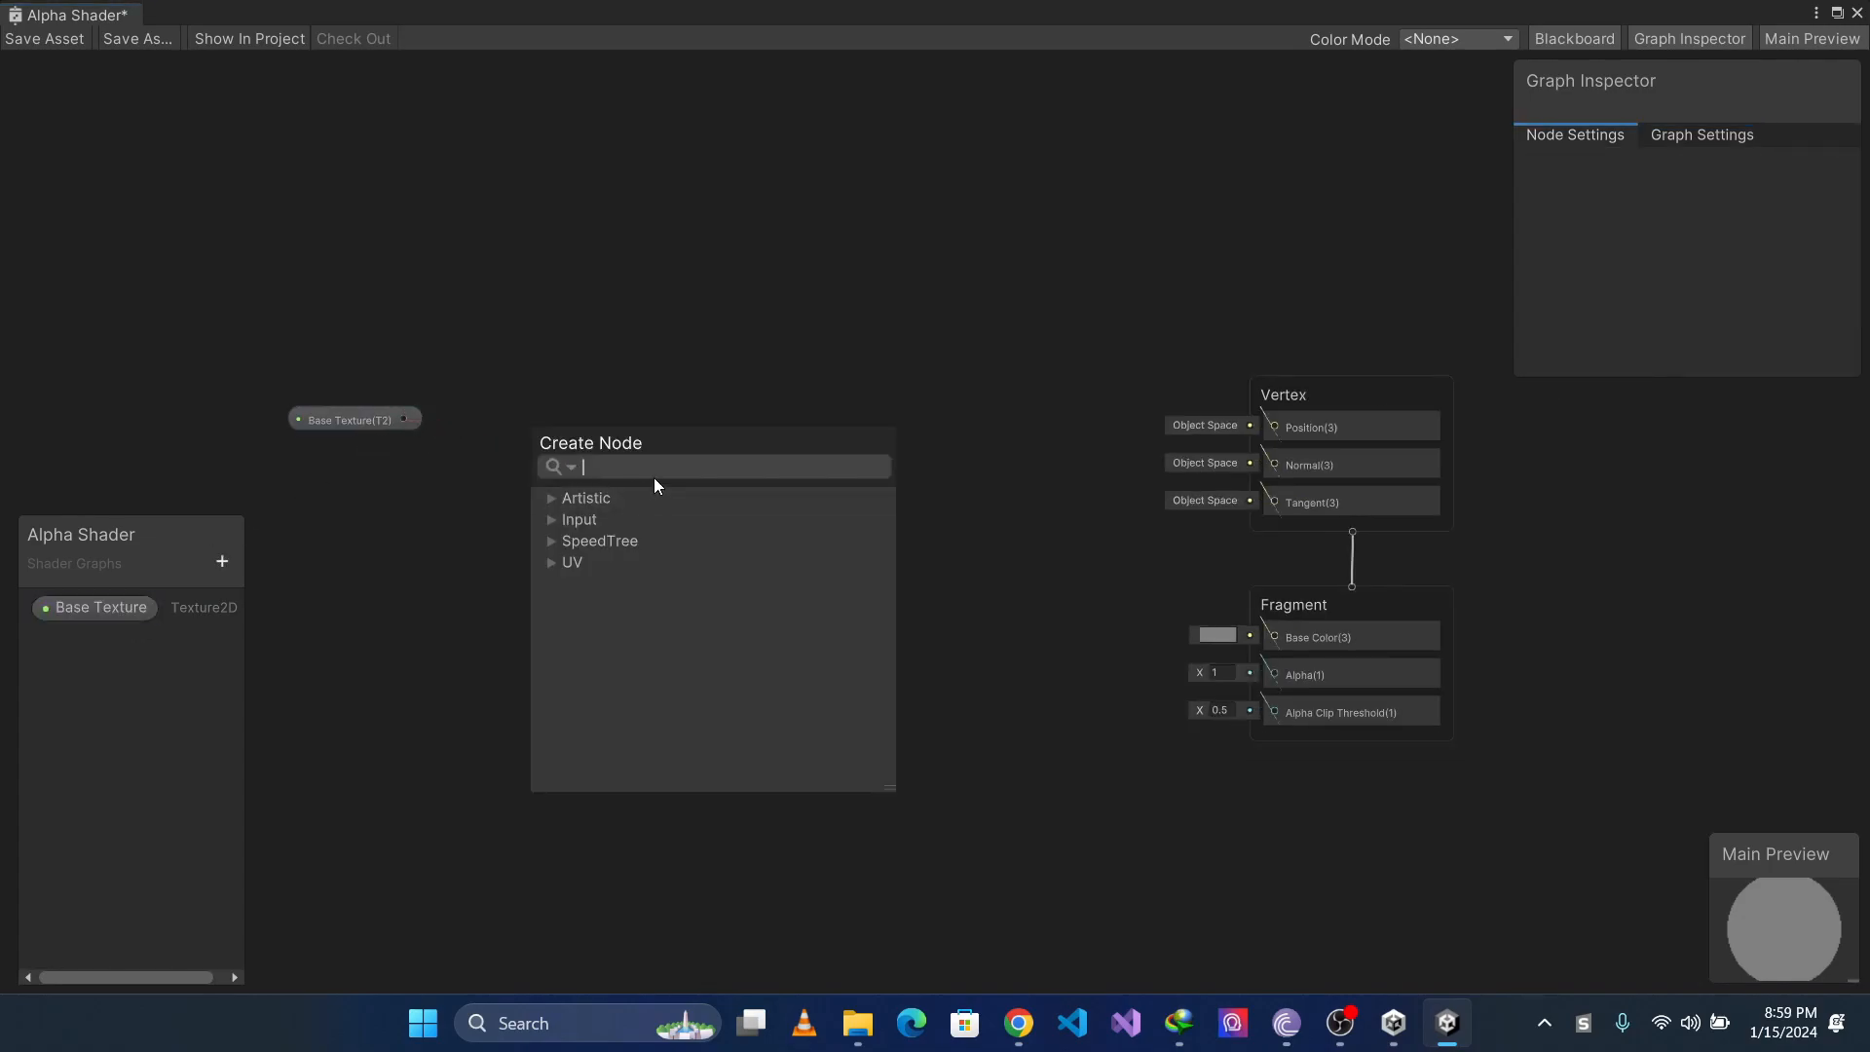
Create a Sample Texture 2D node fed by Base Texture and position it beside the property node
type("texture")
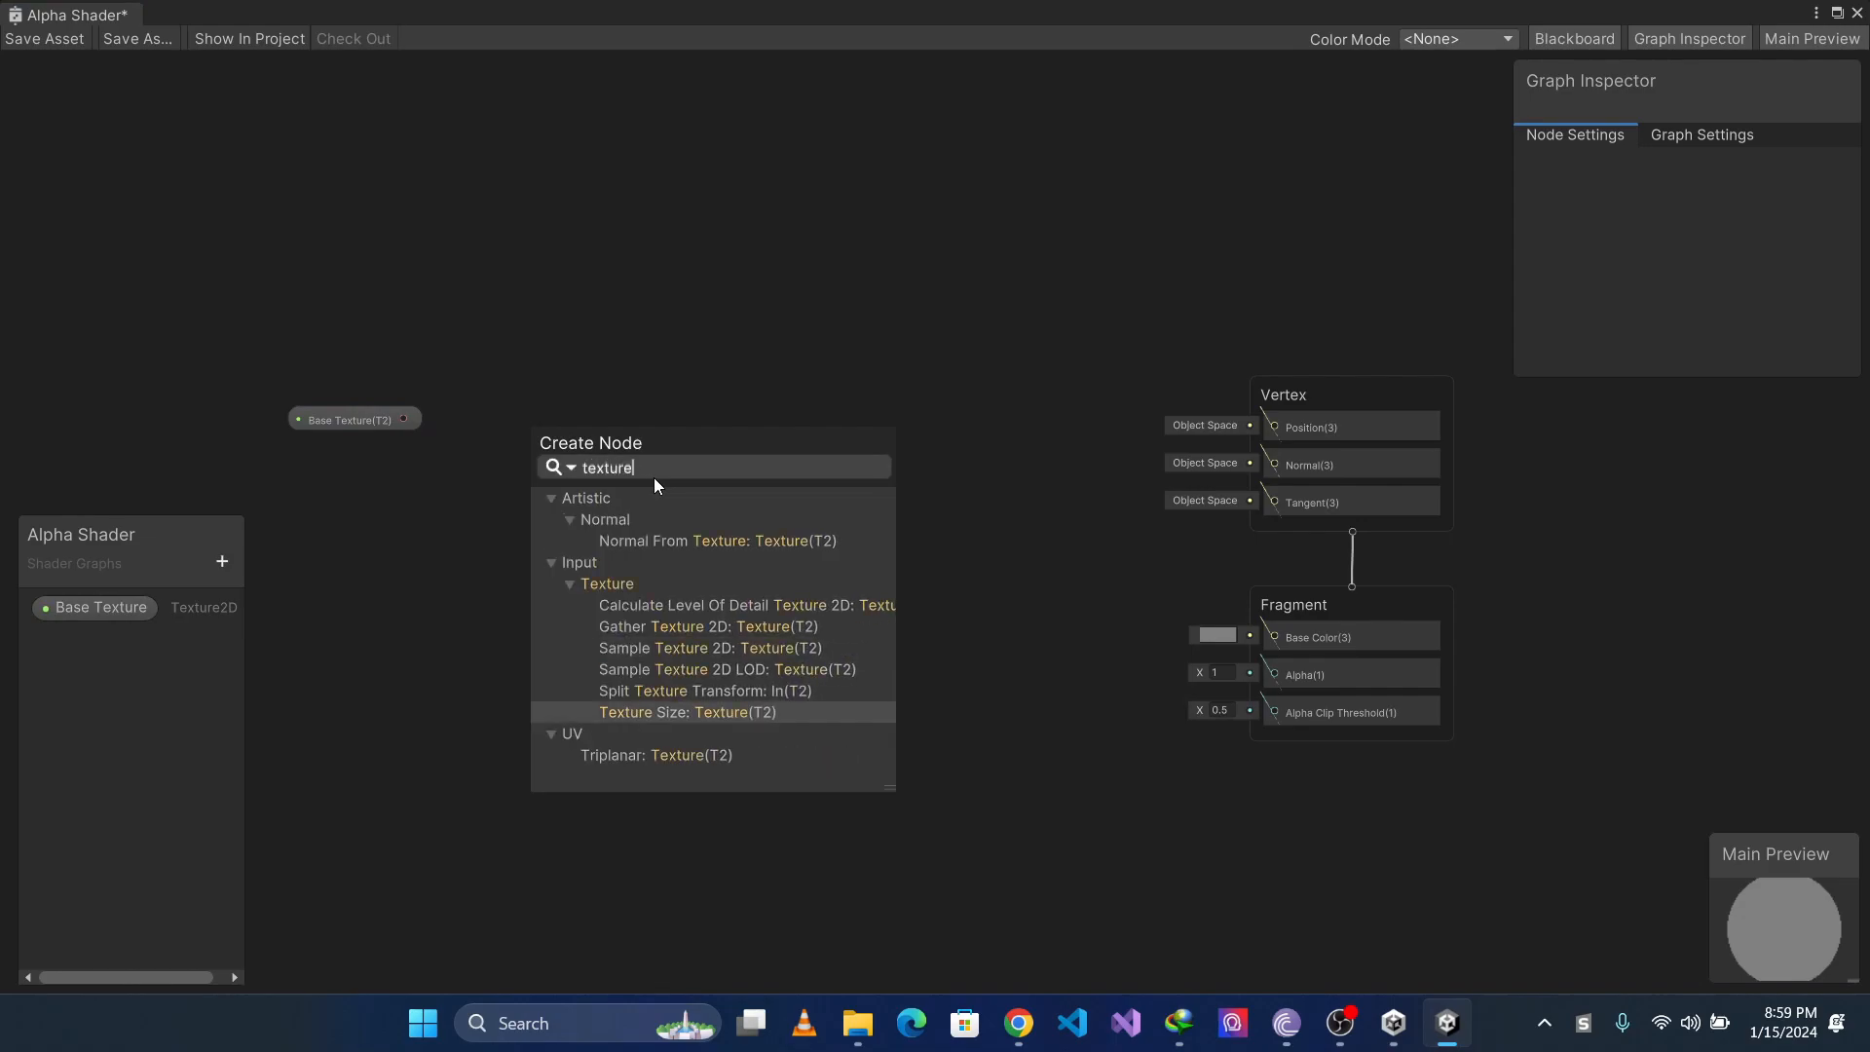
key("Up")
key("Up")
key("Up")
key("Return")
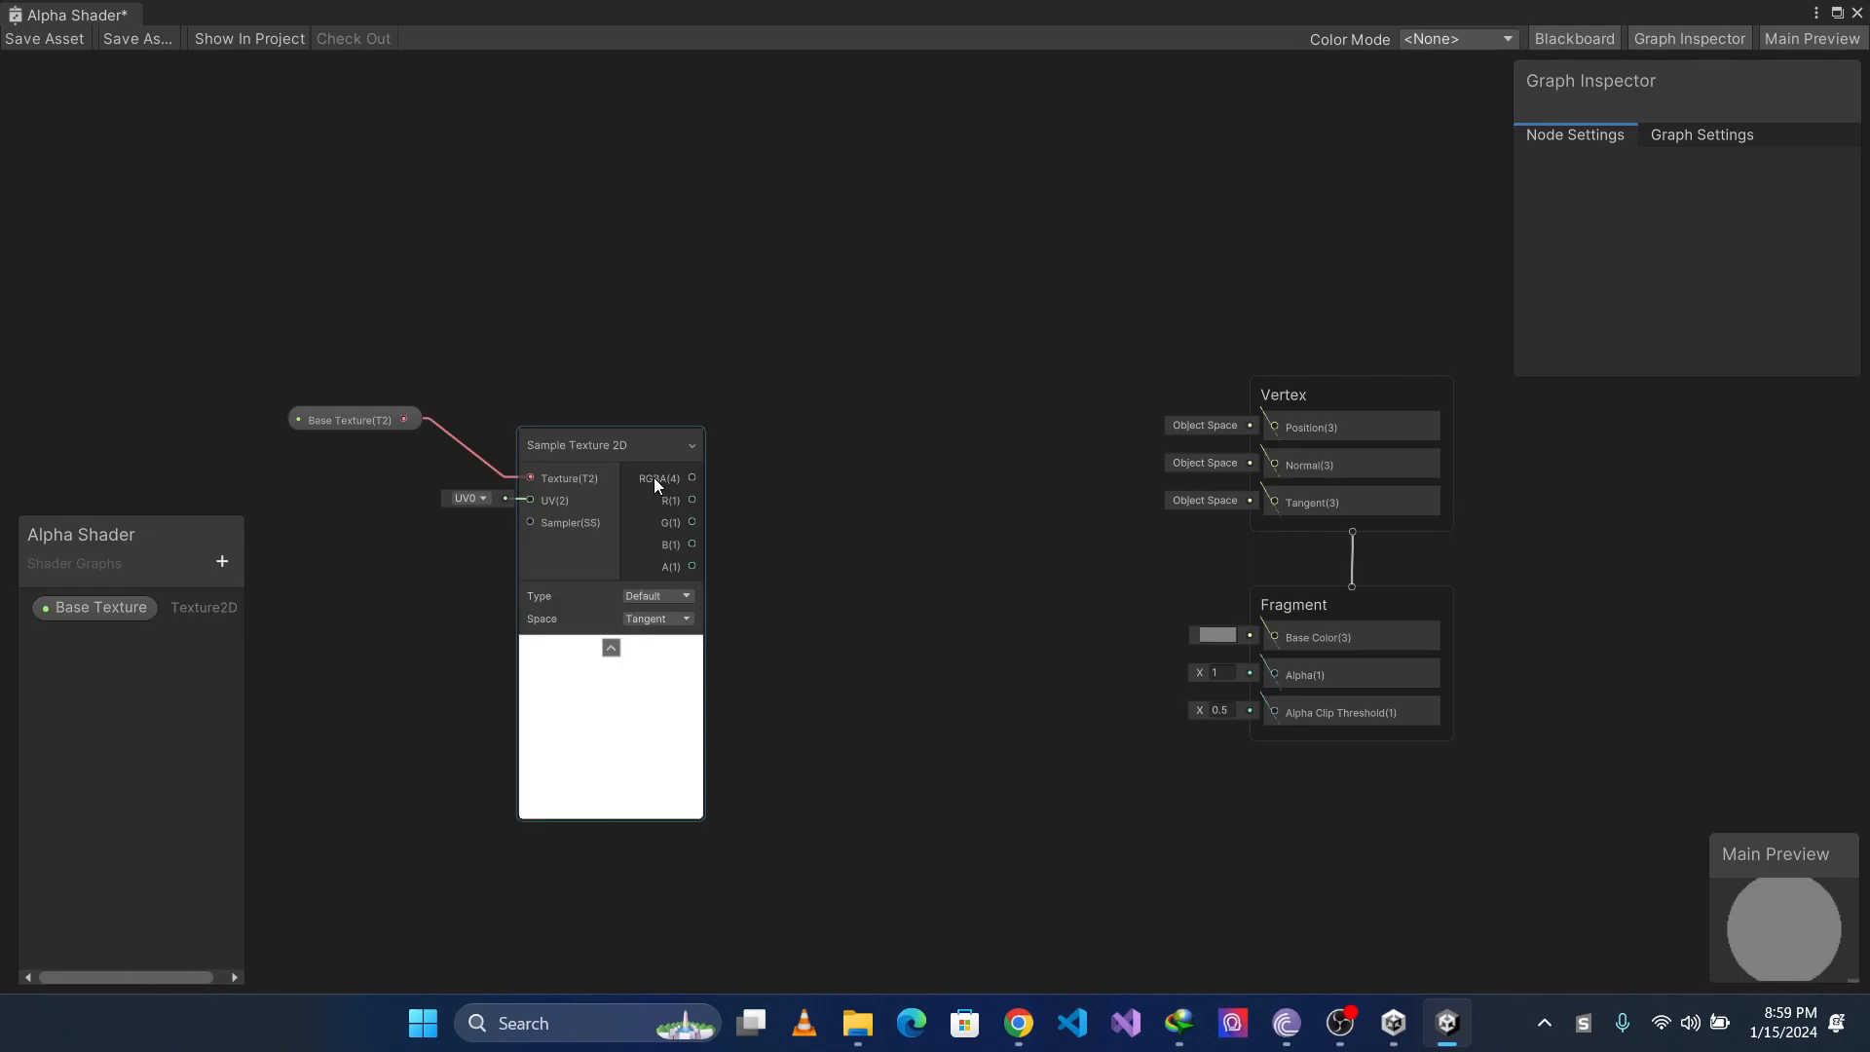
left_click_drag(590, 442, 598, 403)
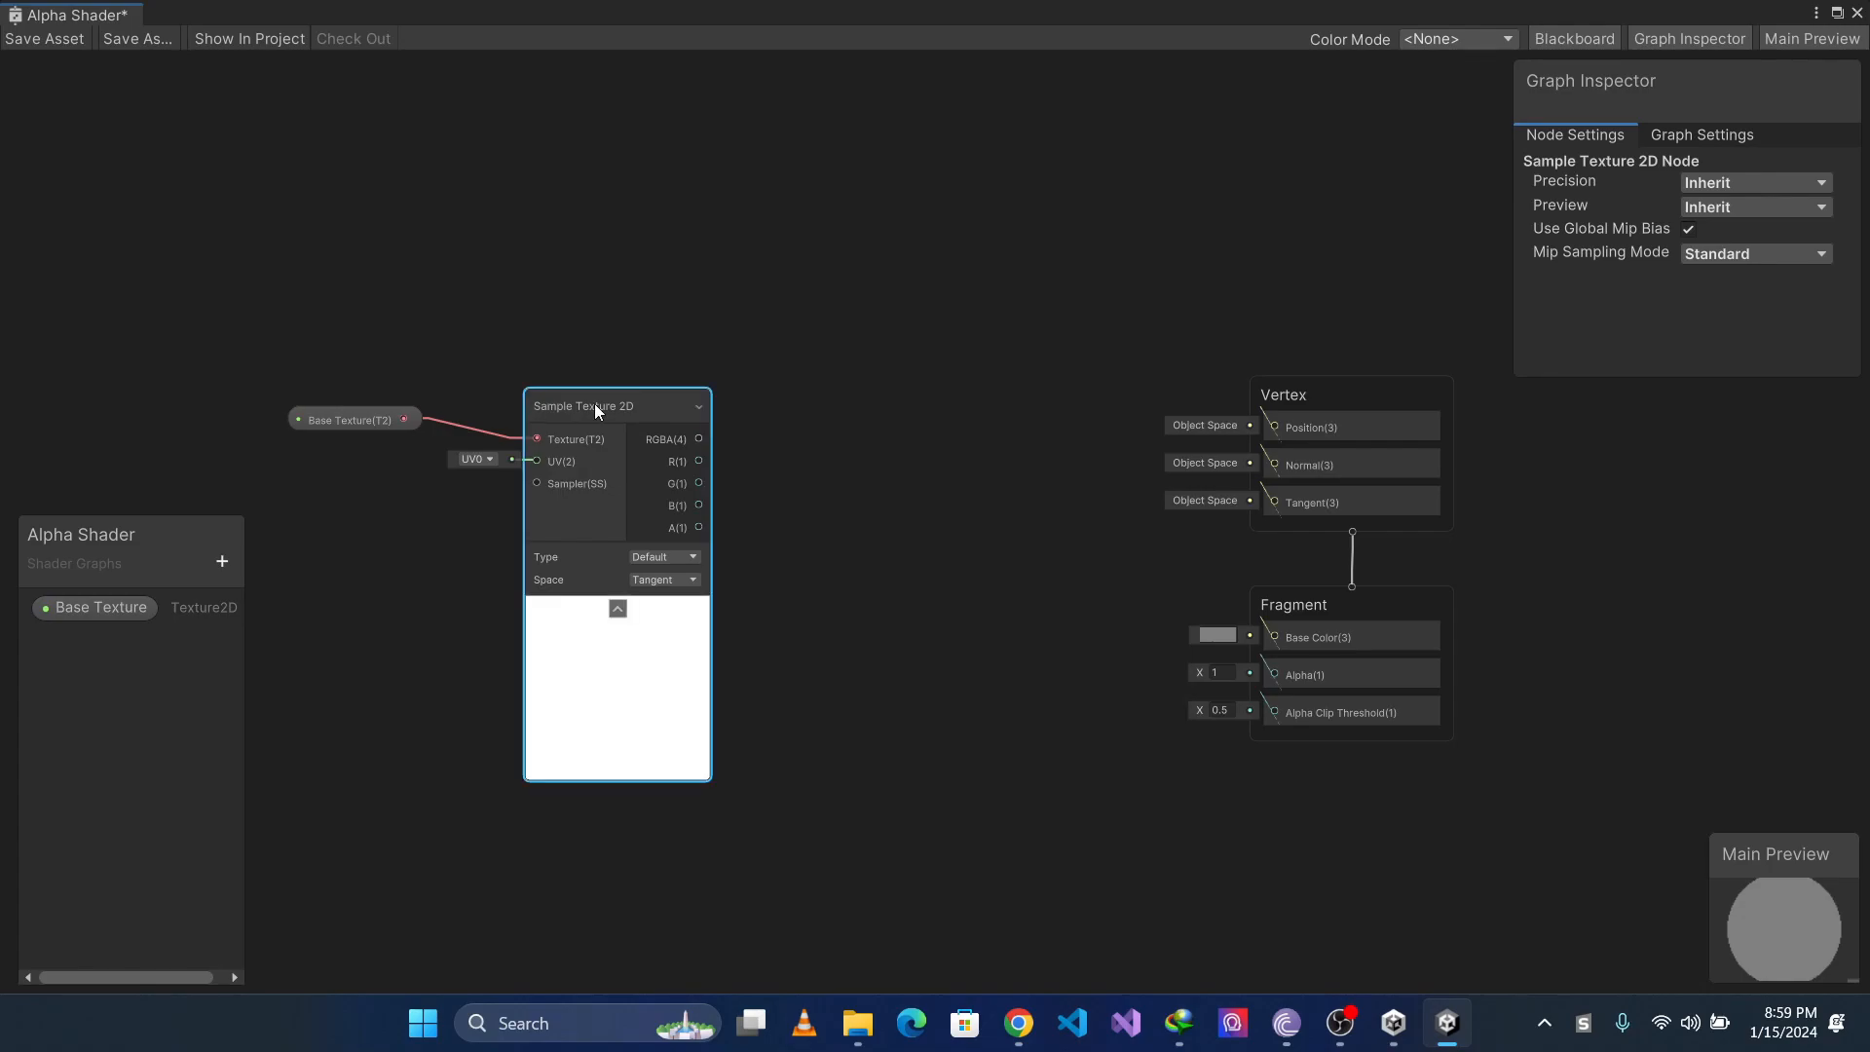
Open the downloaded cat_-_116648 (Original).mp4 from Internet Download Manager in VLC and pause it
left_click(803, 1023)
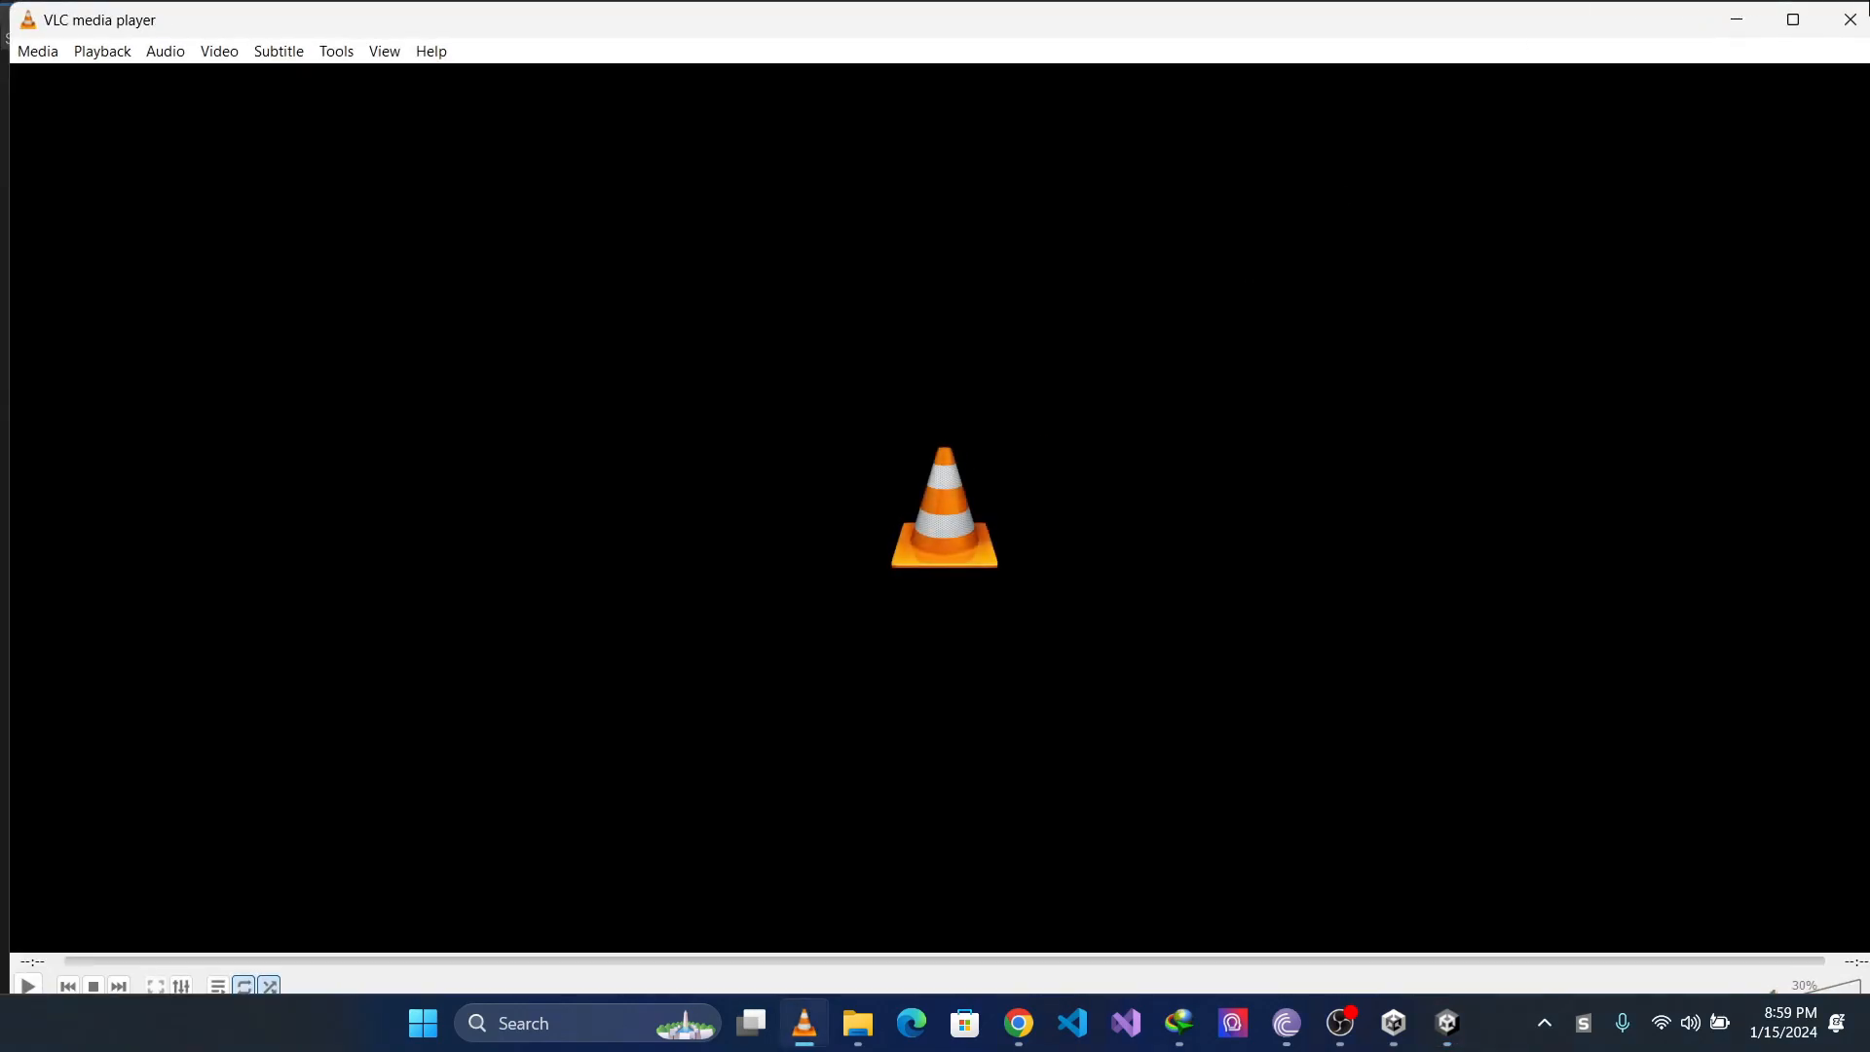
left_click(1849, 19)
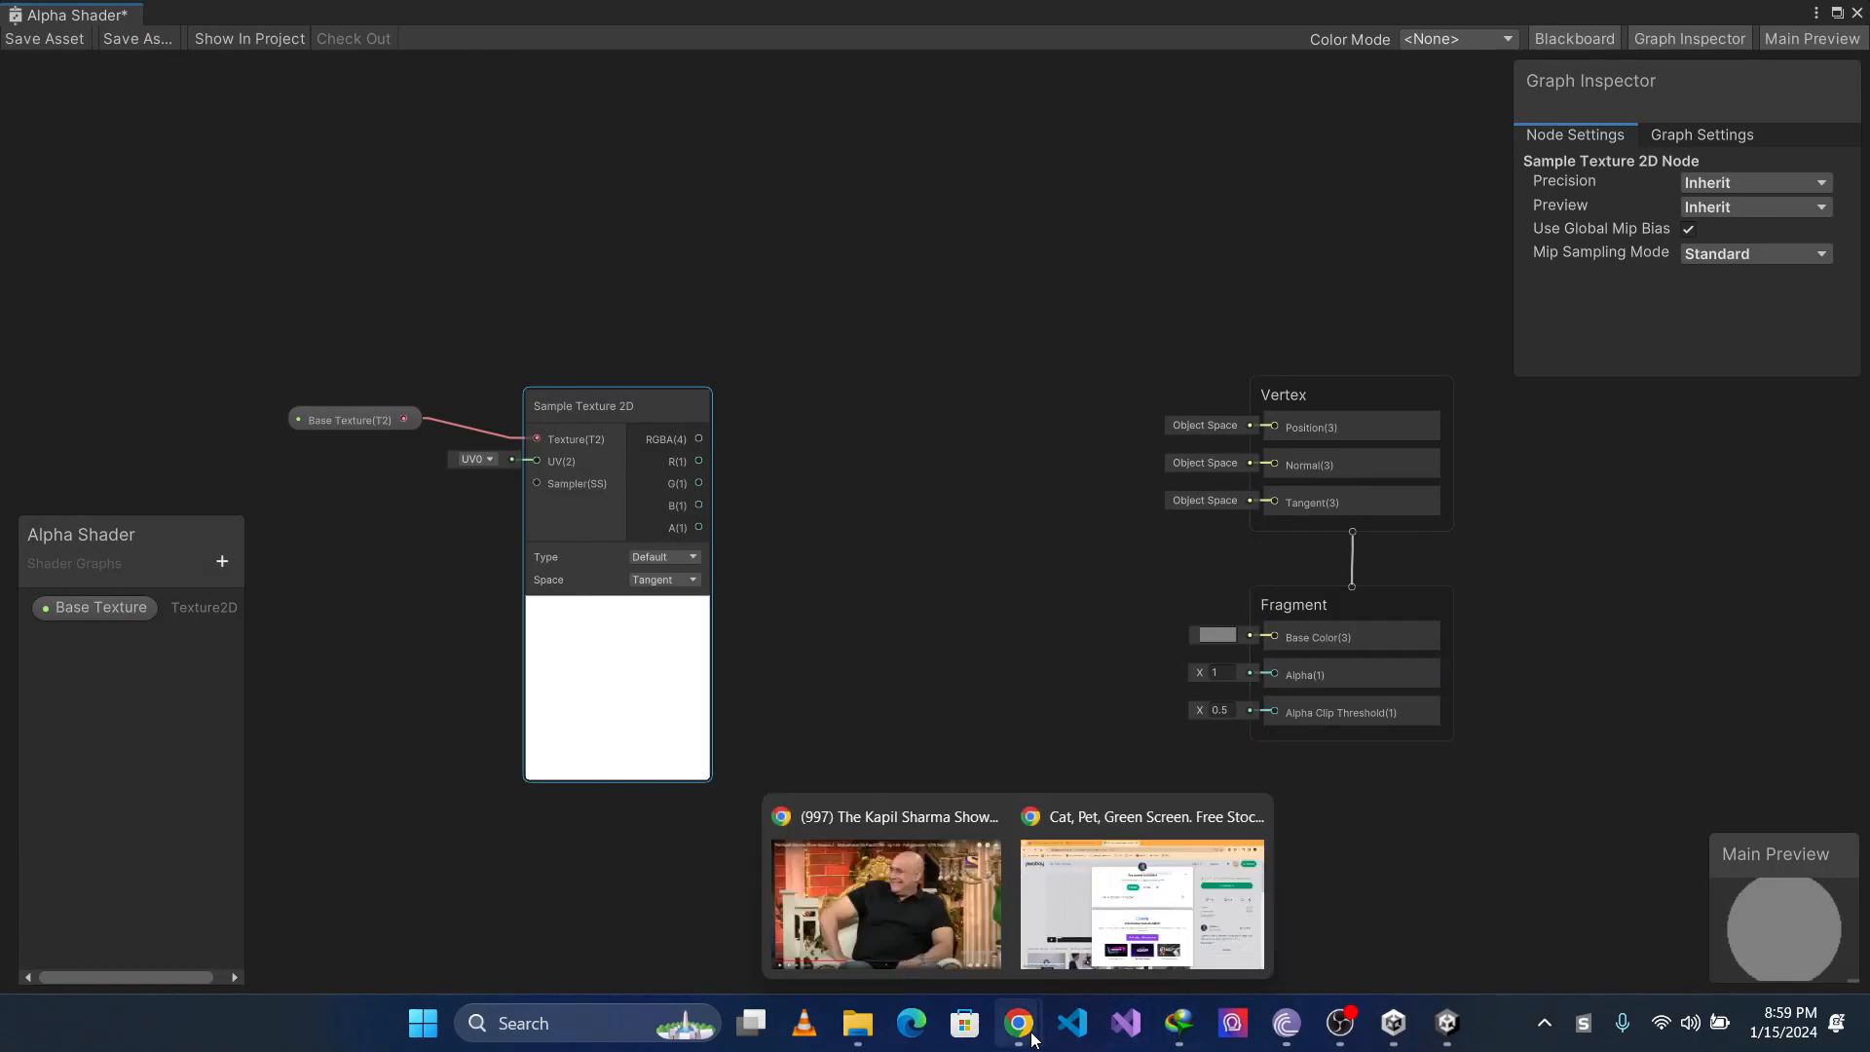
left_click(1178, 1022)
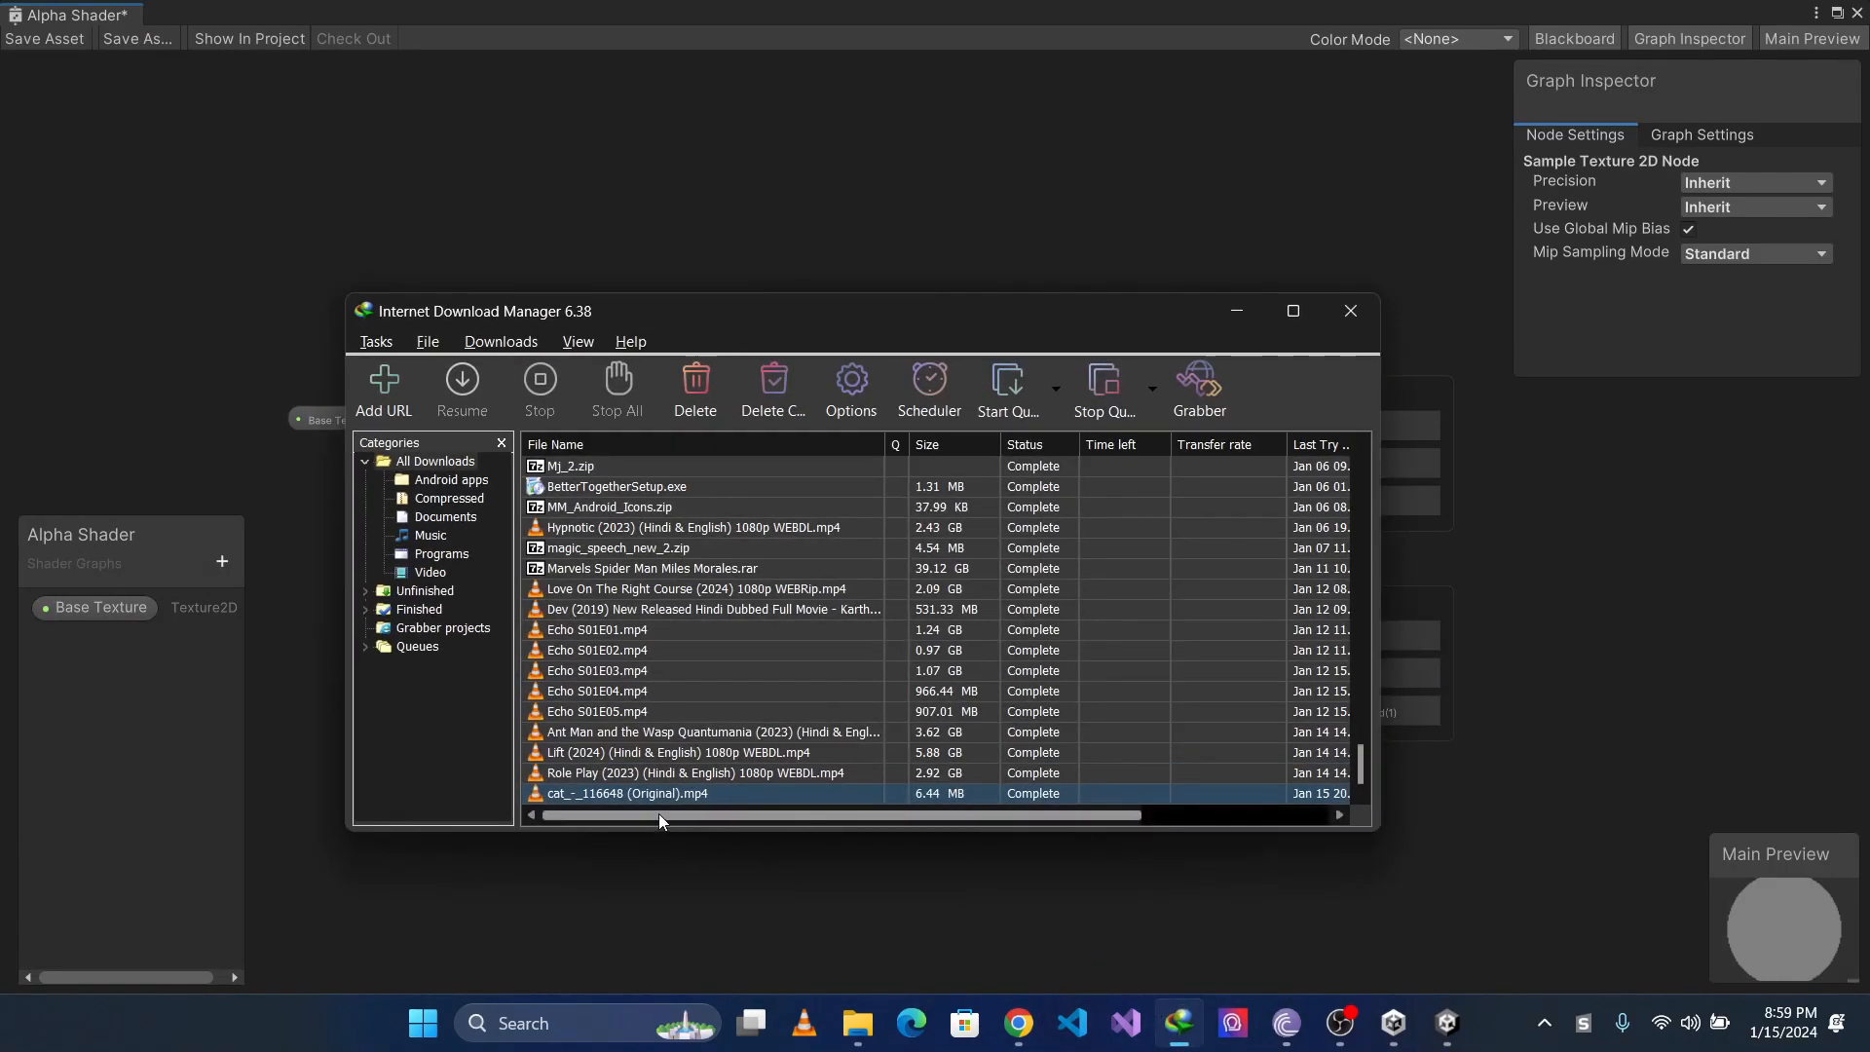
double_click(635, 793)
left_click(923, 796)
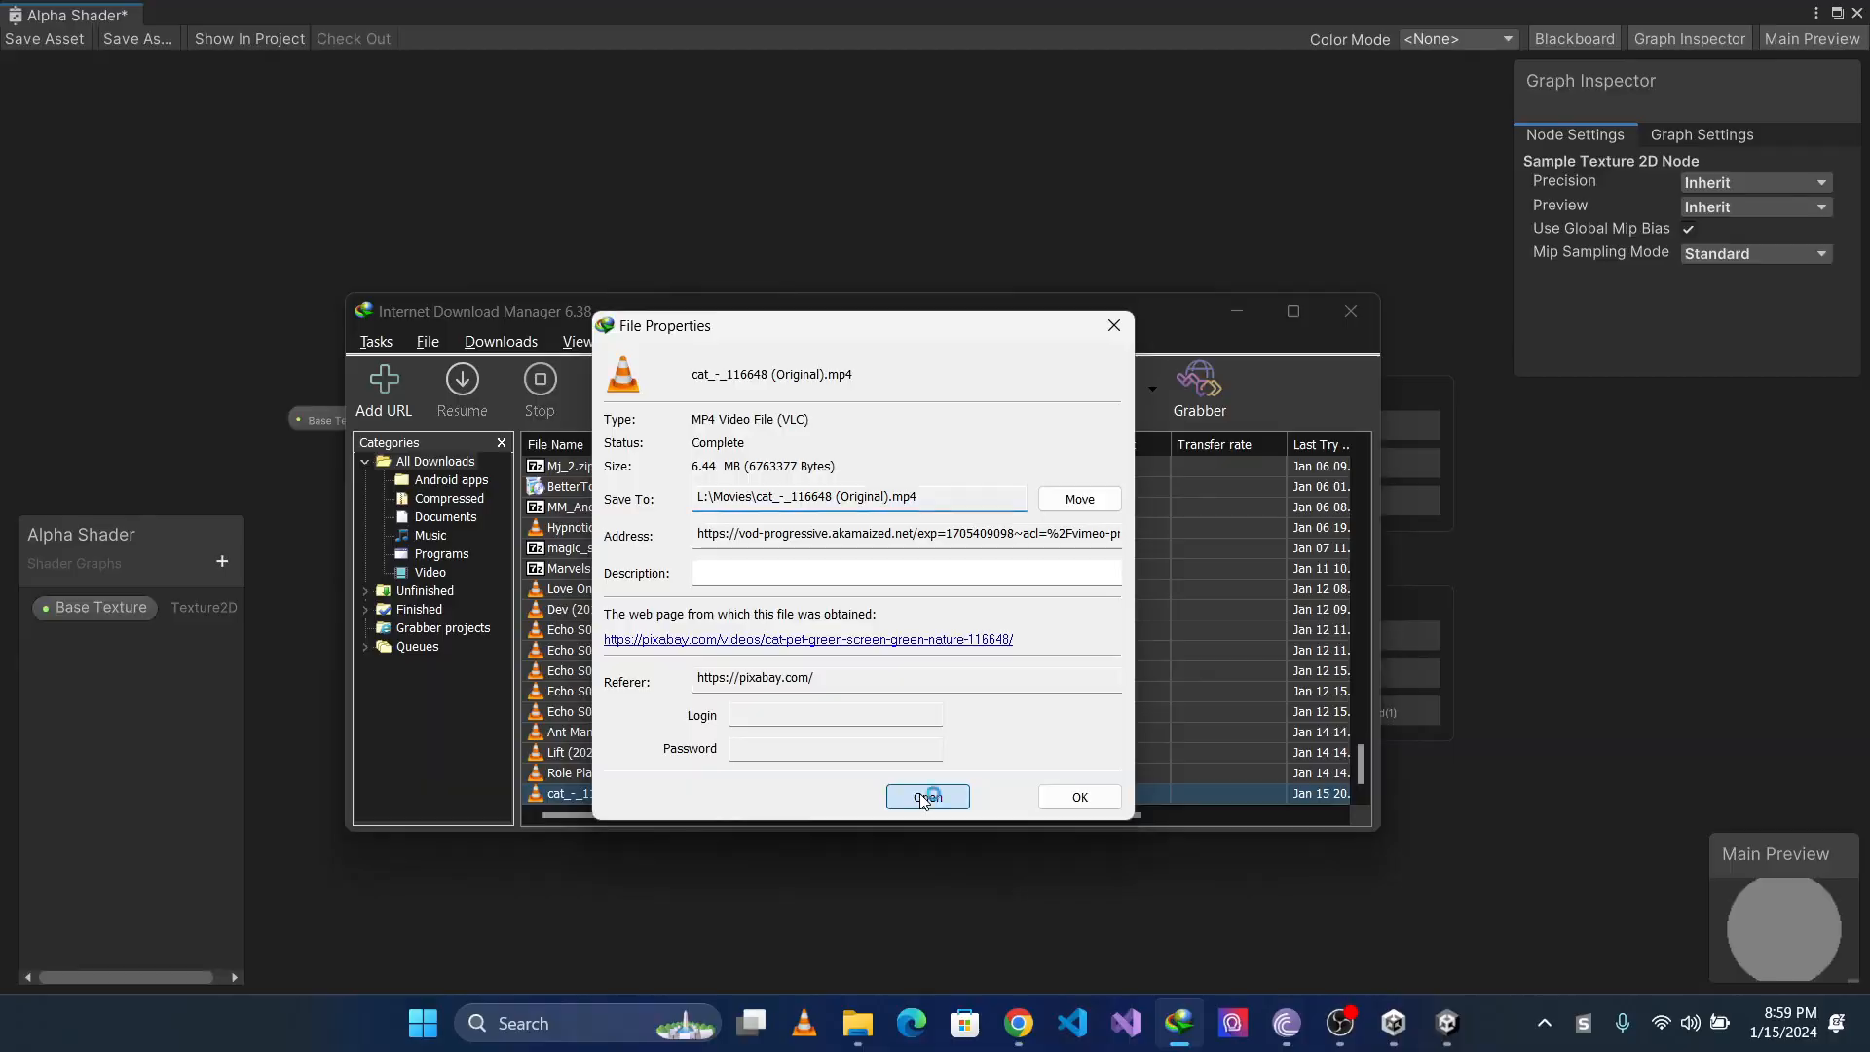
key("space")
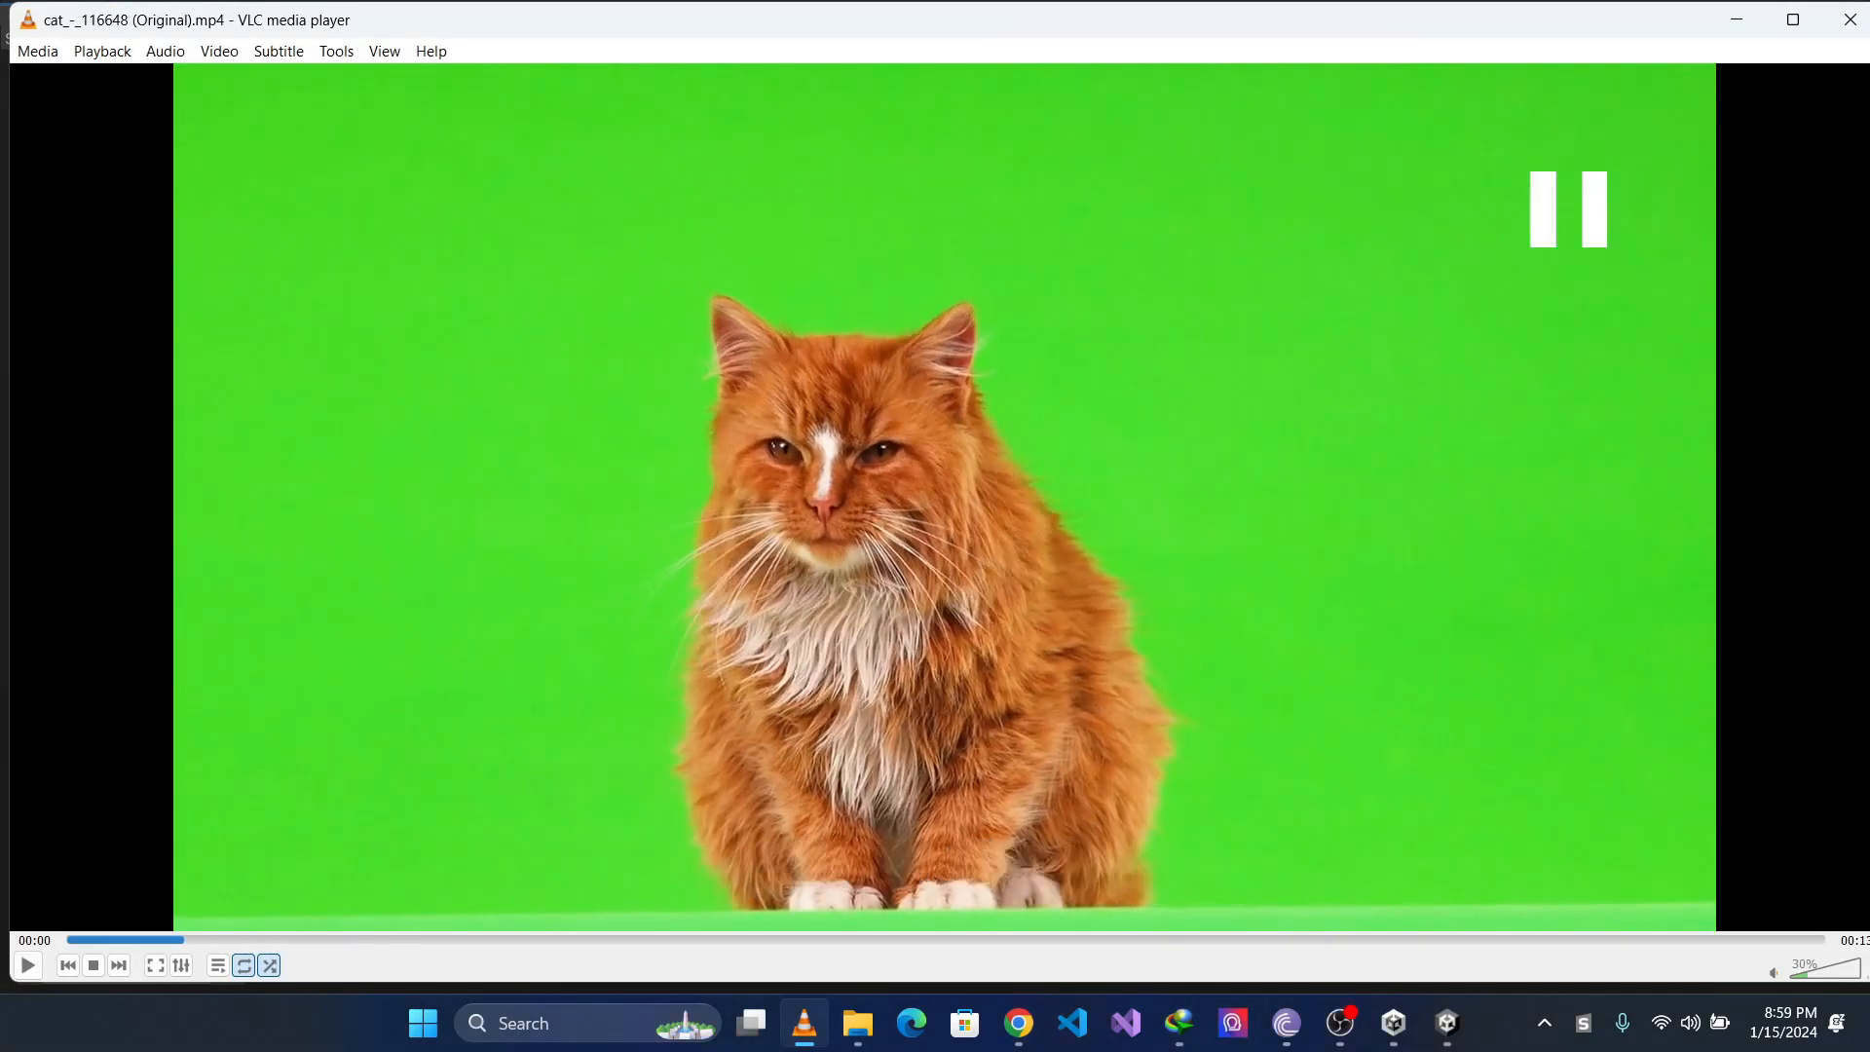
Take a snapshot of the paused cat frame in VLC and minimize the player
right_click(699, 310)
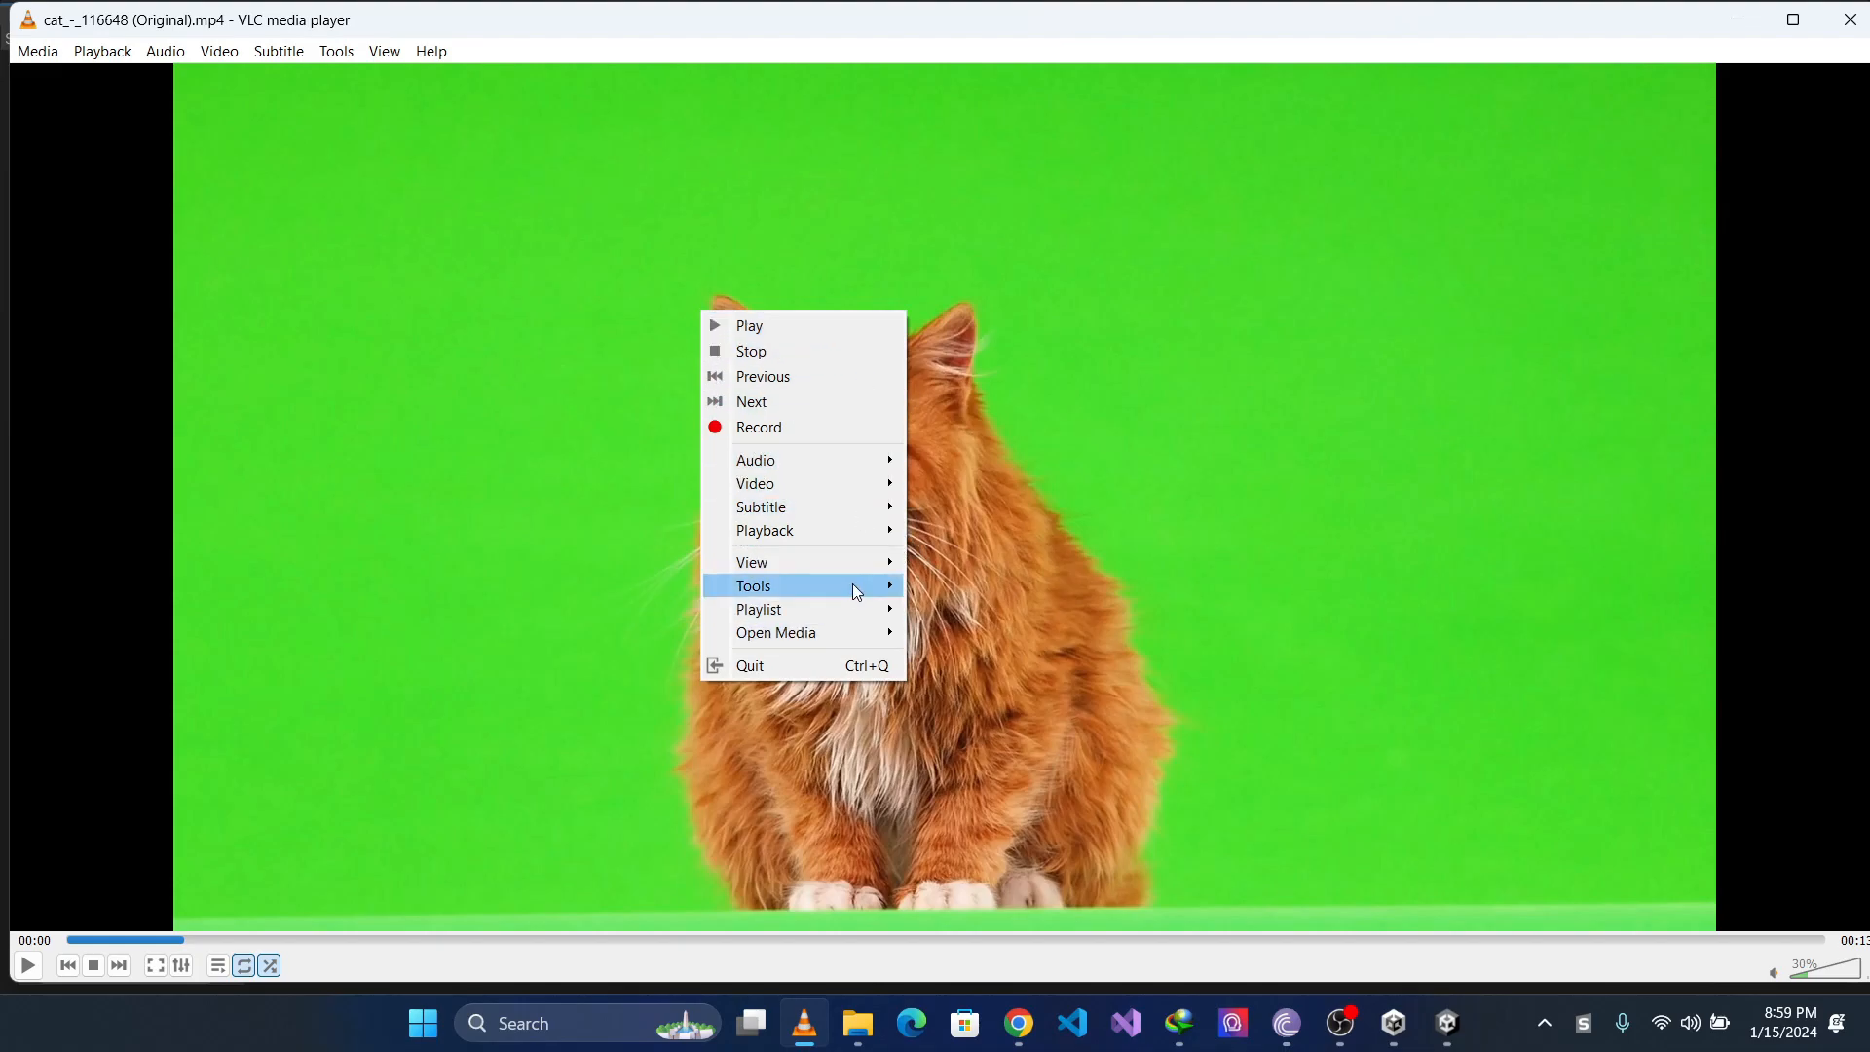
mouse_move(851, 480)
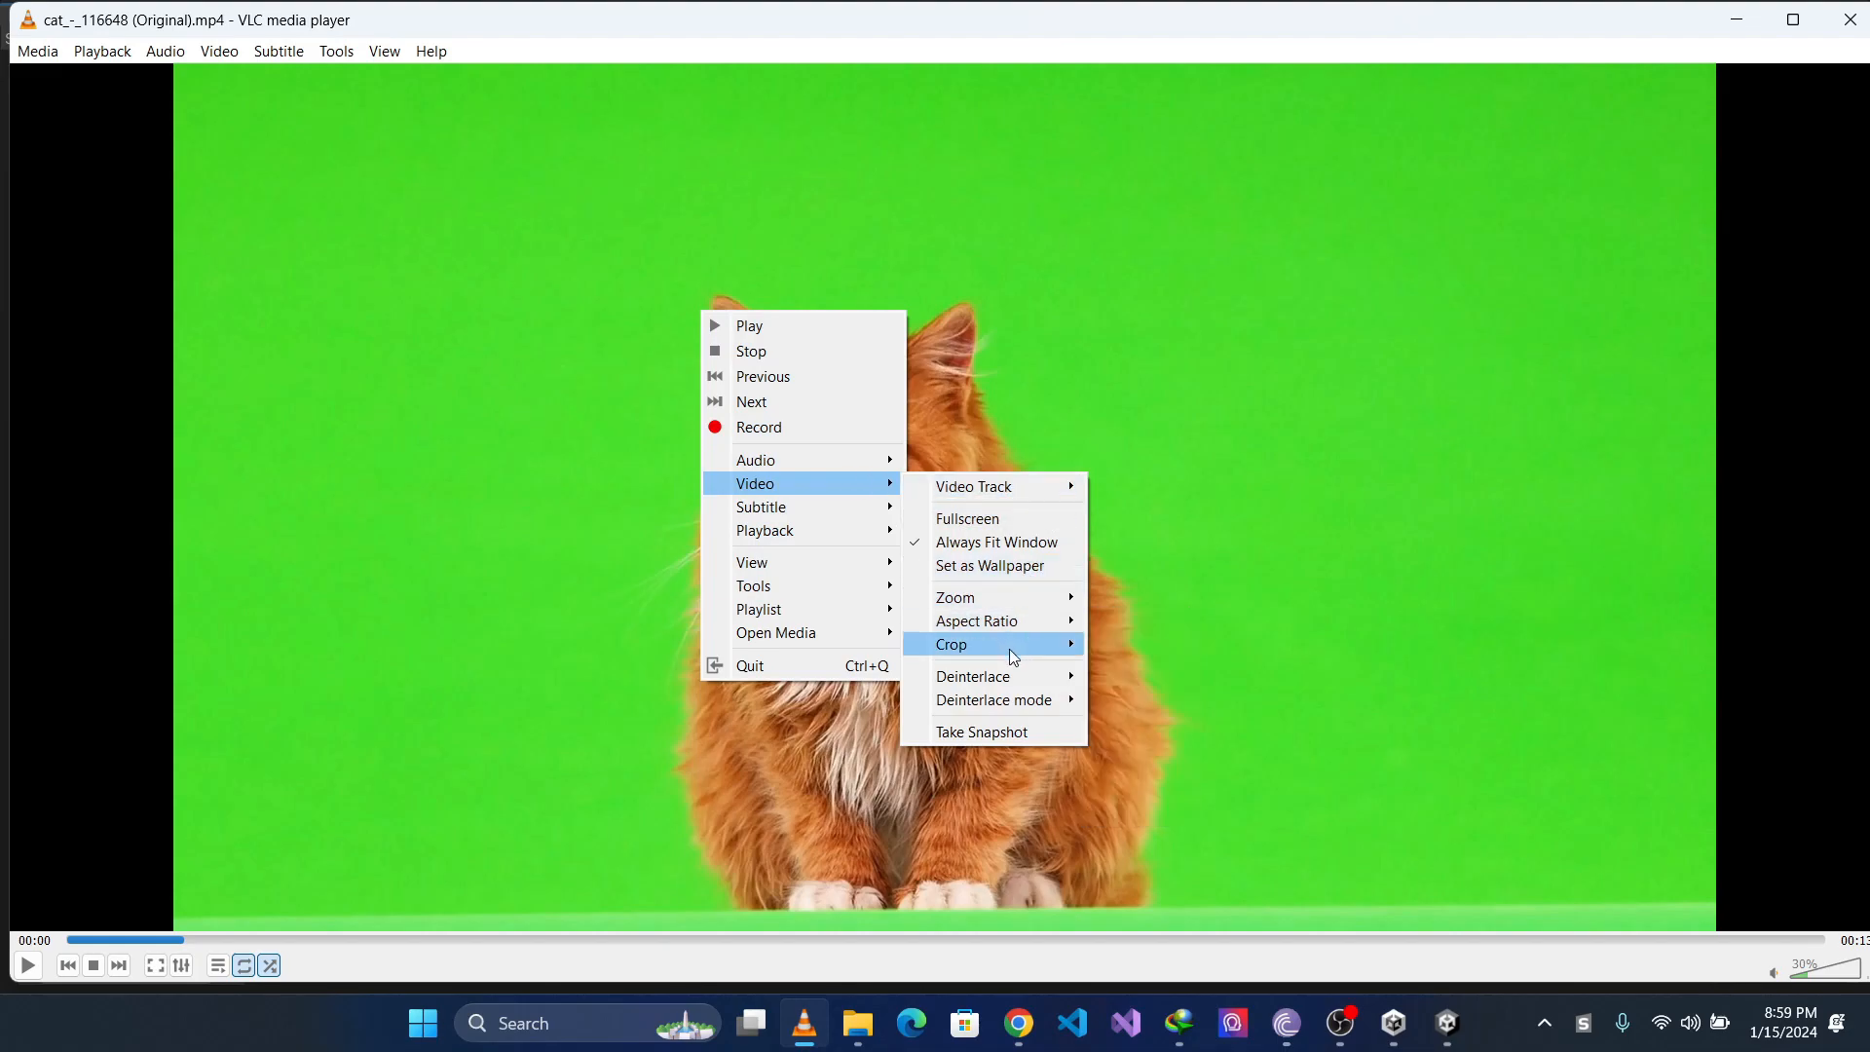
left_click(1036, 733)
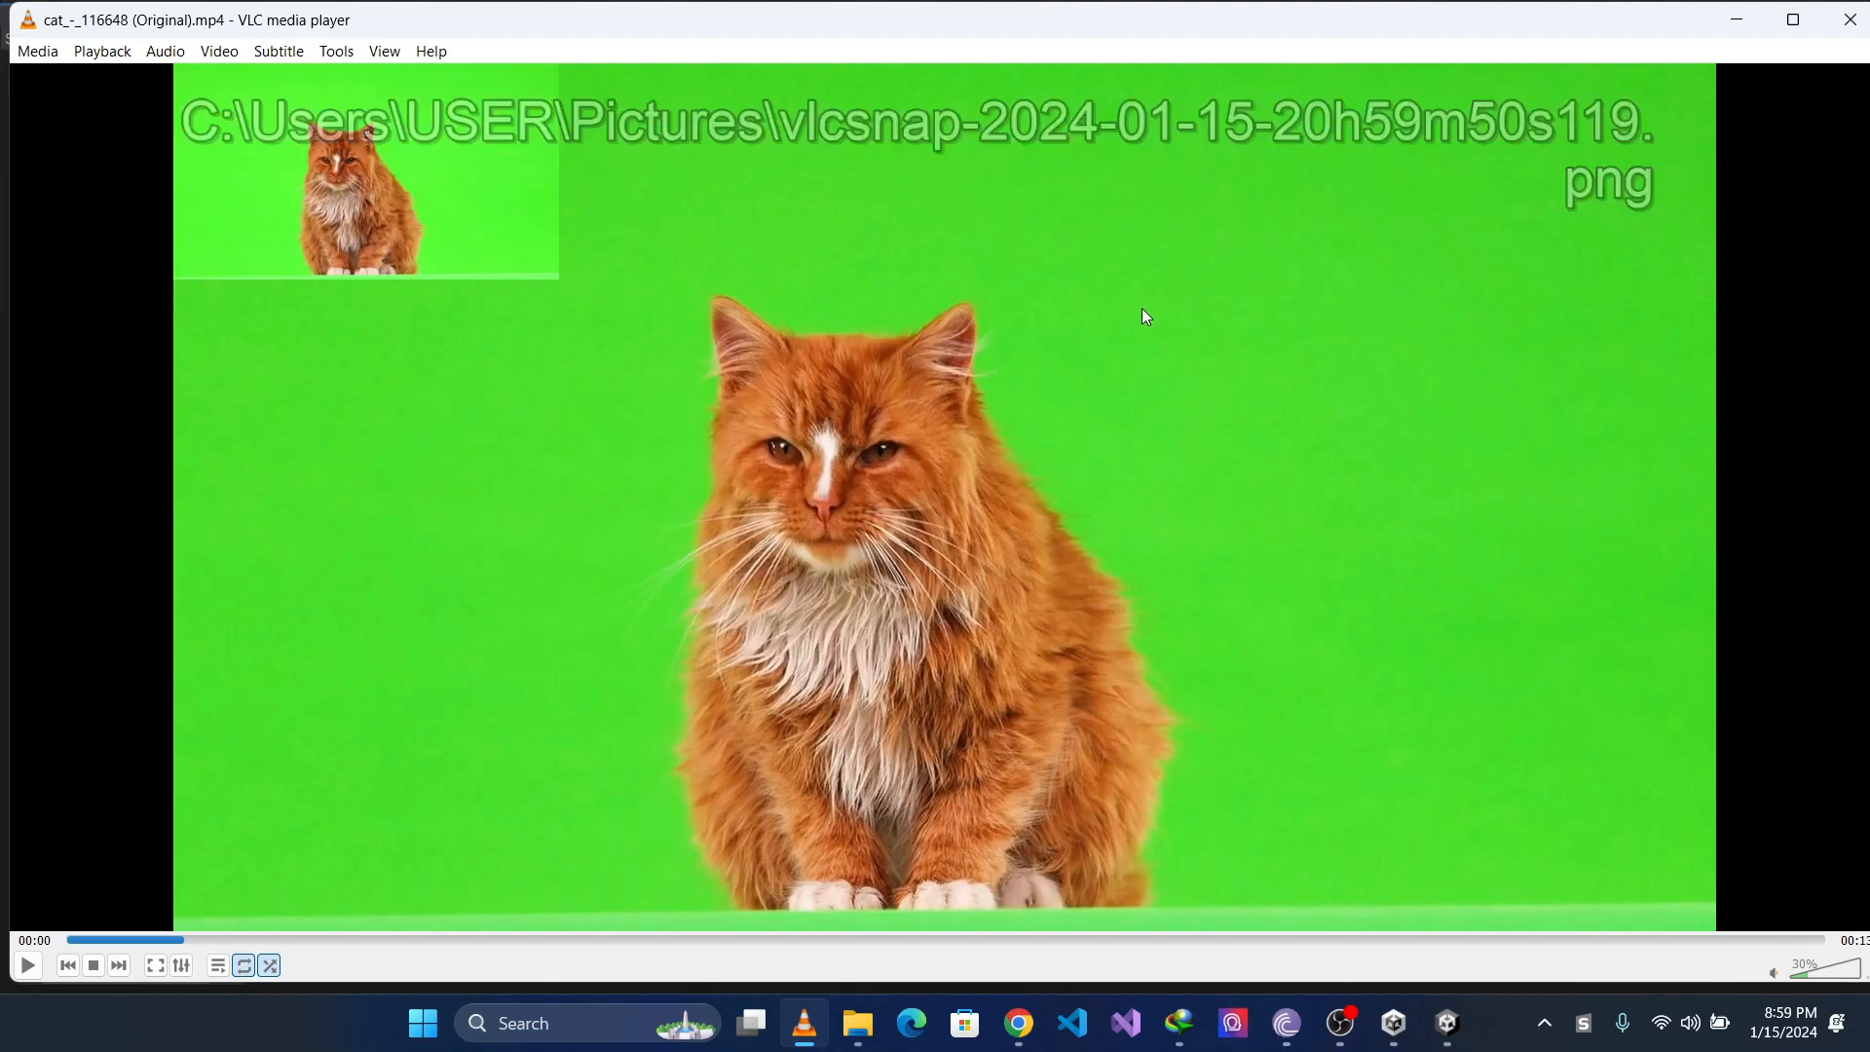
left_click(1734, 21)
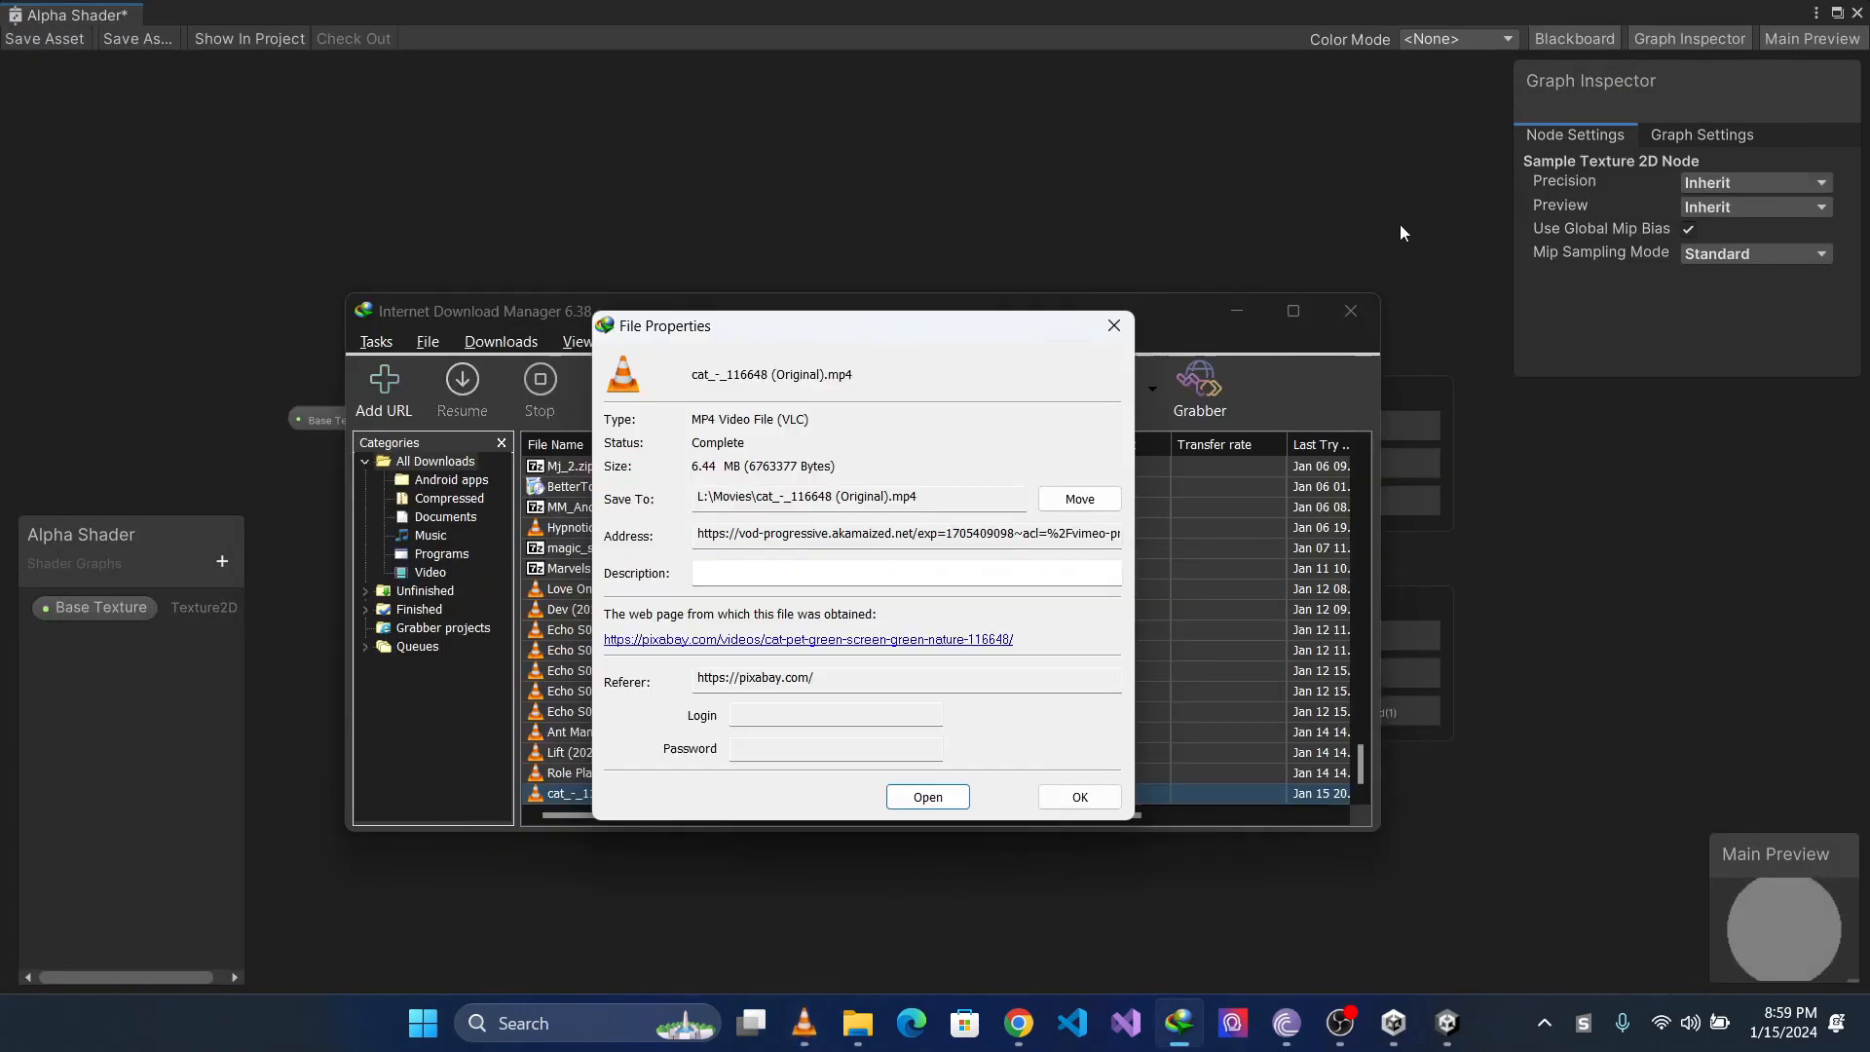
Dismiss the download's file properties and open the Pictures folder in File Explorer
left_click(1115, 331)
mouse_move(861, 1036)
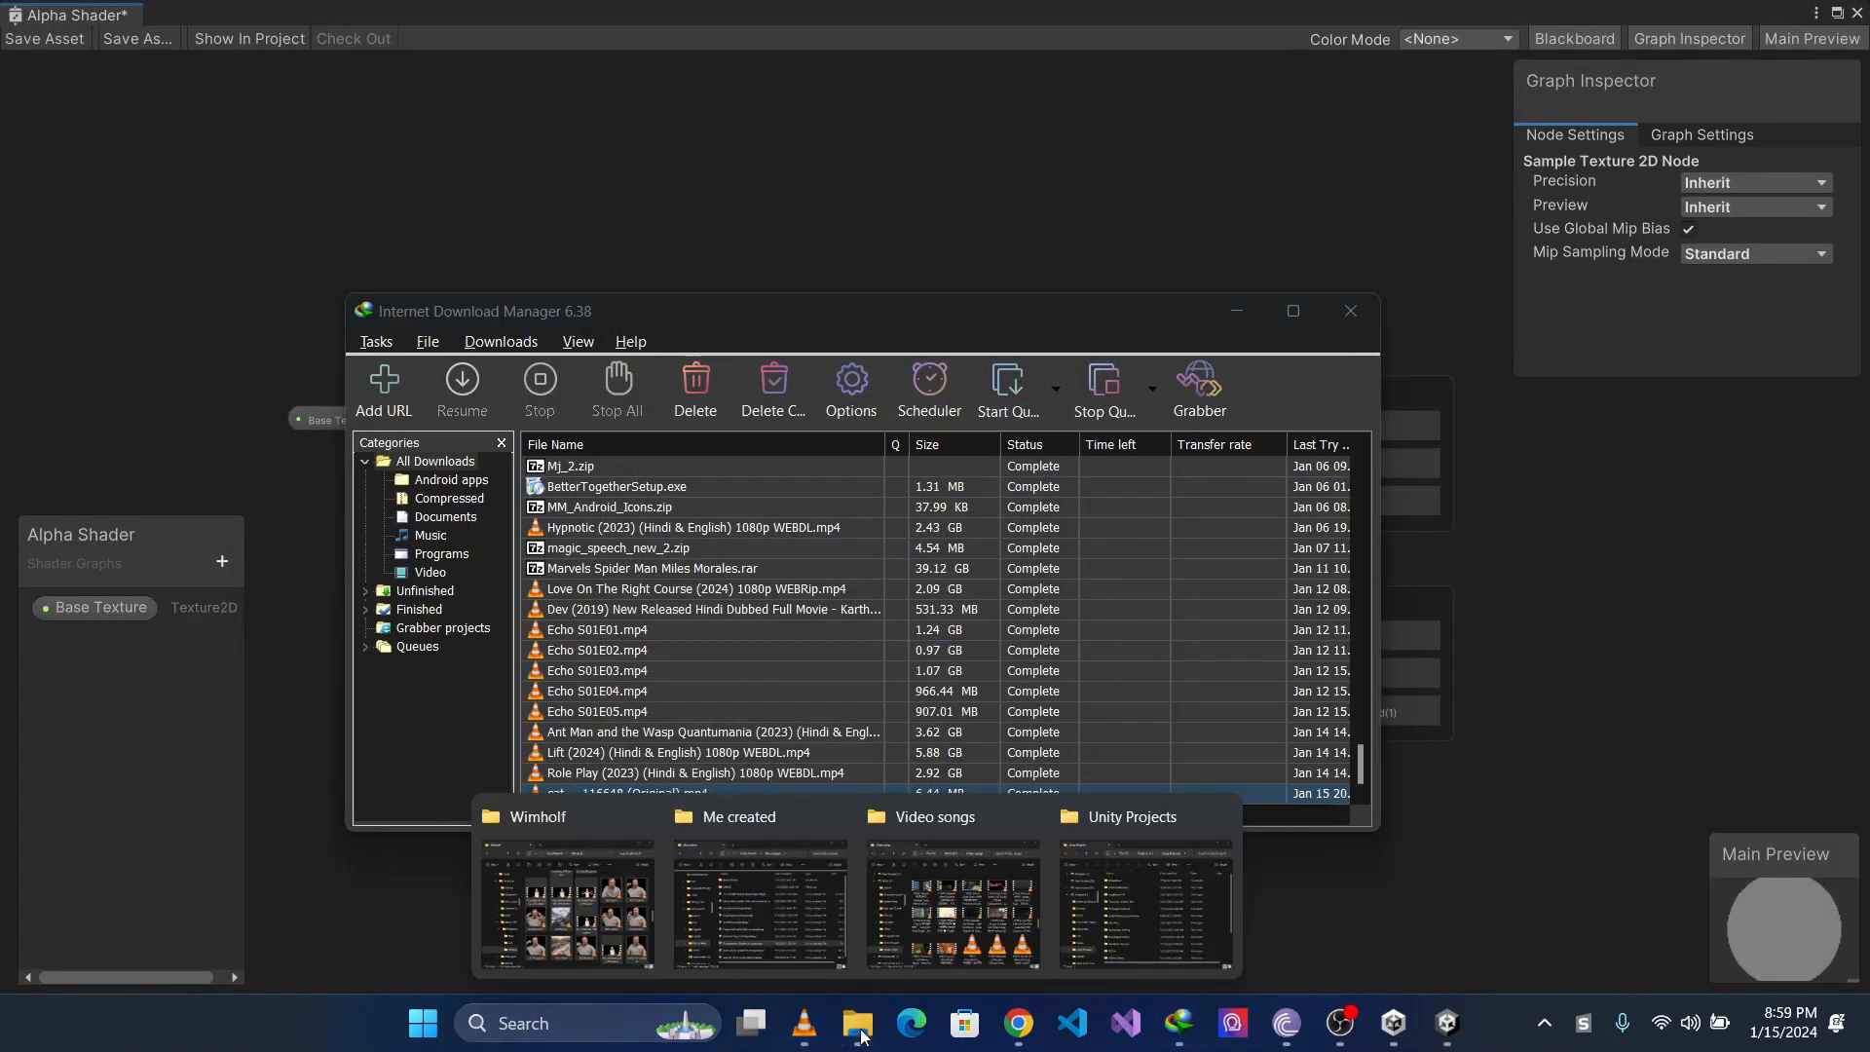
left_click(511, 894)
scroll(504, 634, "up", 10)
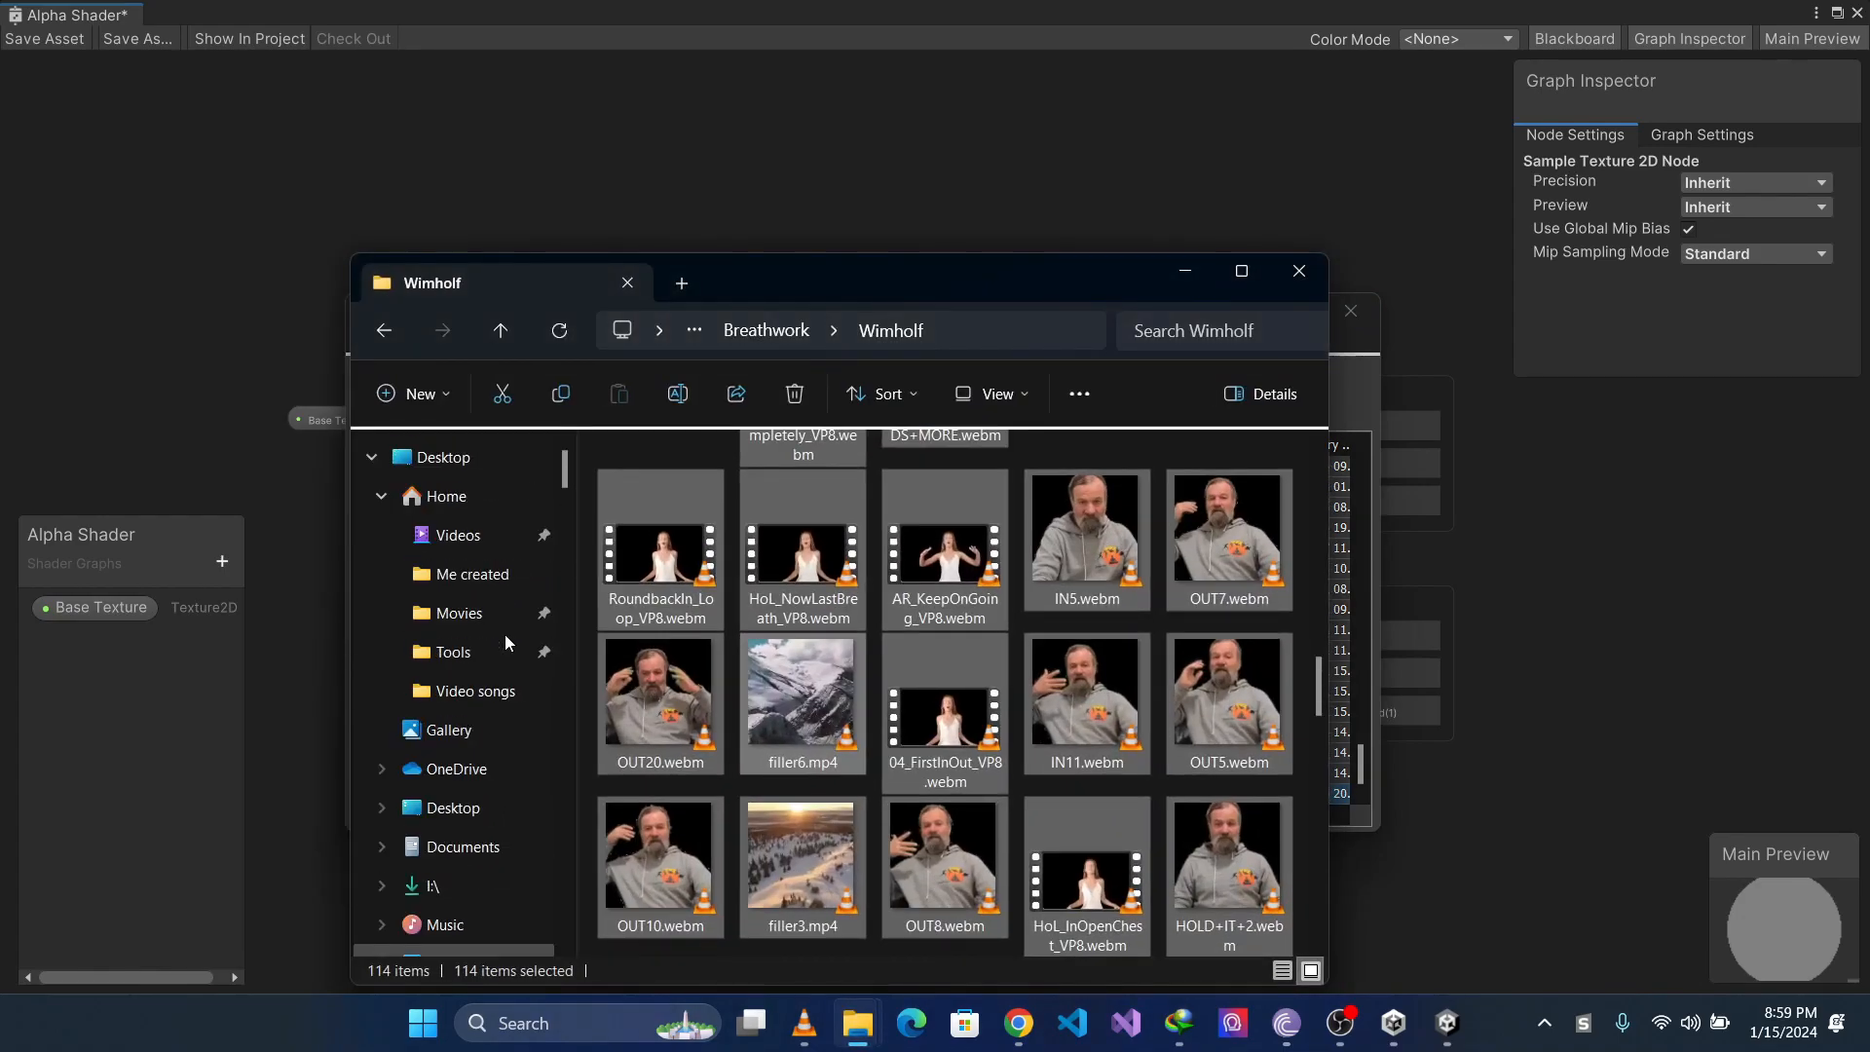
scroll(490, 850, "down", 4)
scroll(488, 827, "up", 2)
left_click(458, 725)
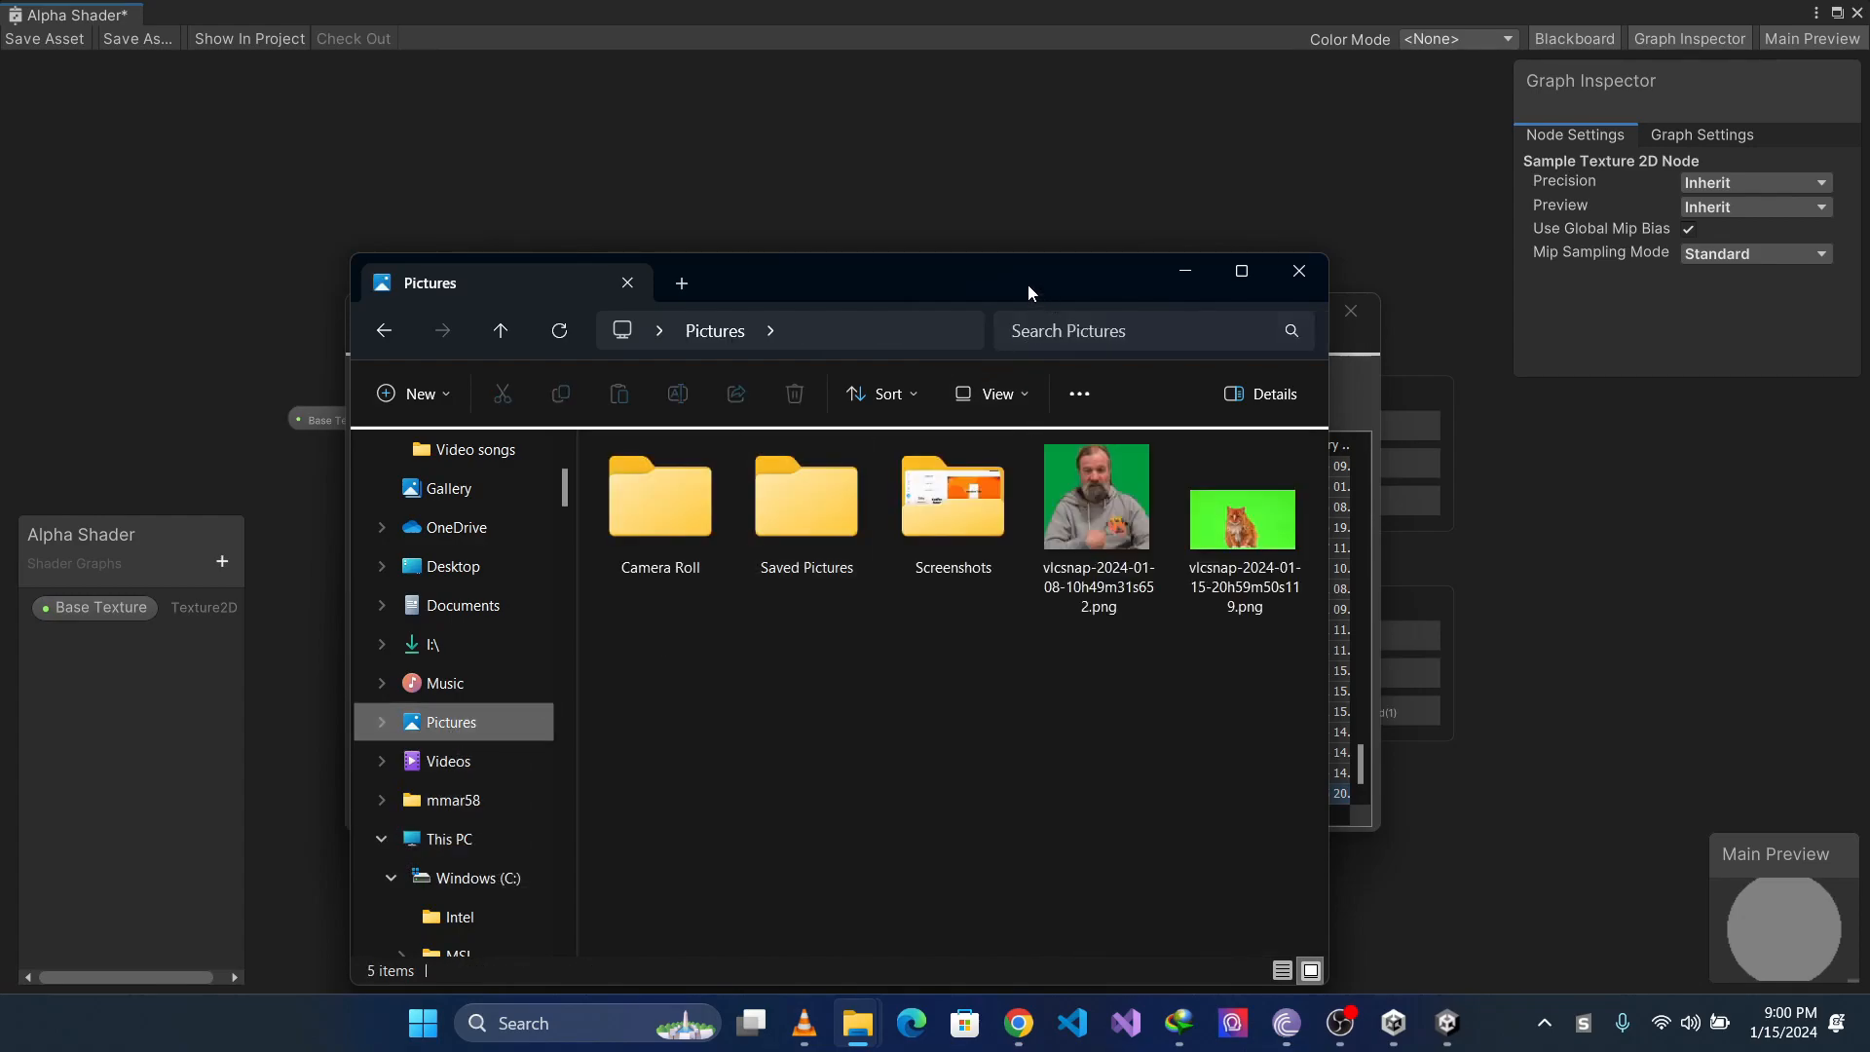
Return to Unity, close the Alpha Shader graph and save its changes
left_click(1761, 20)
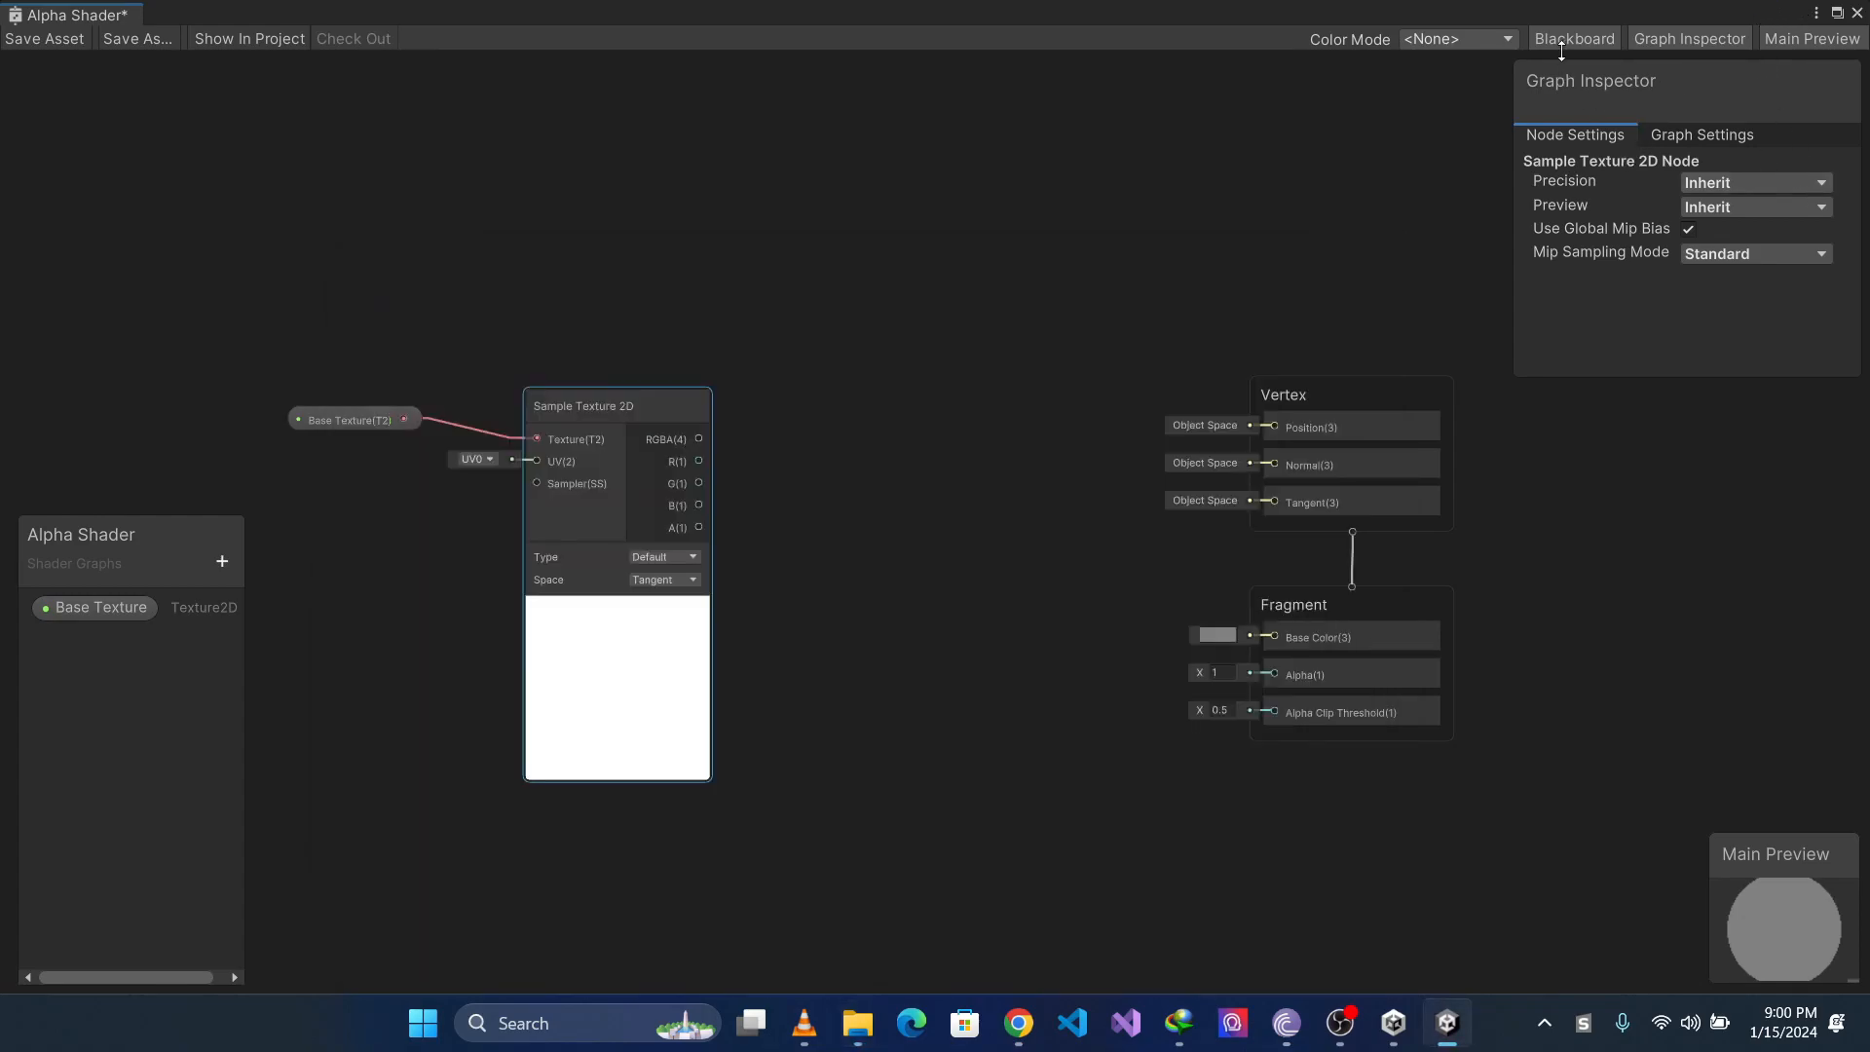
left_click(1857, 13)
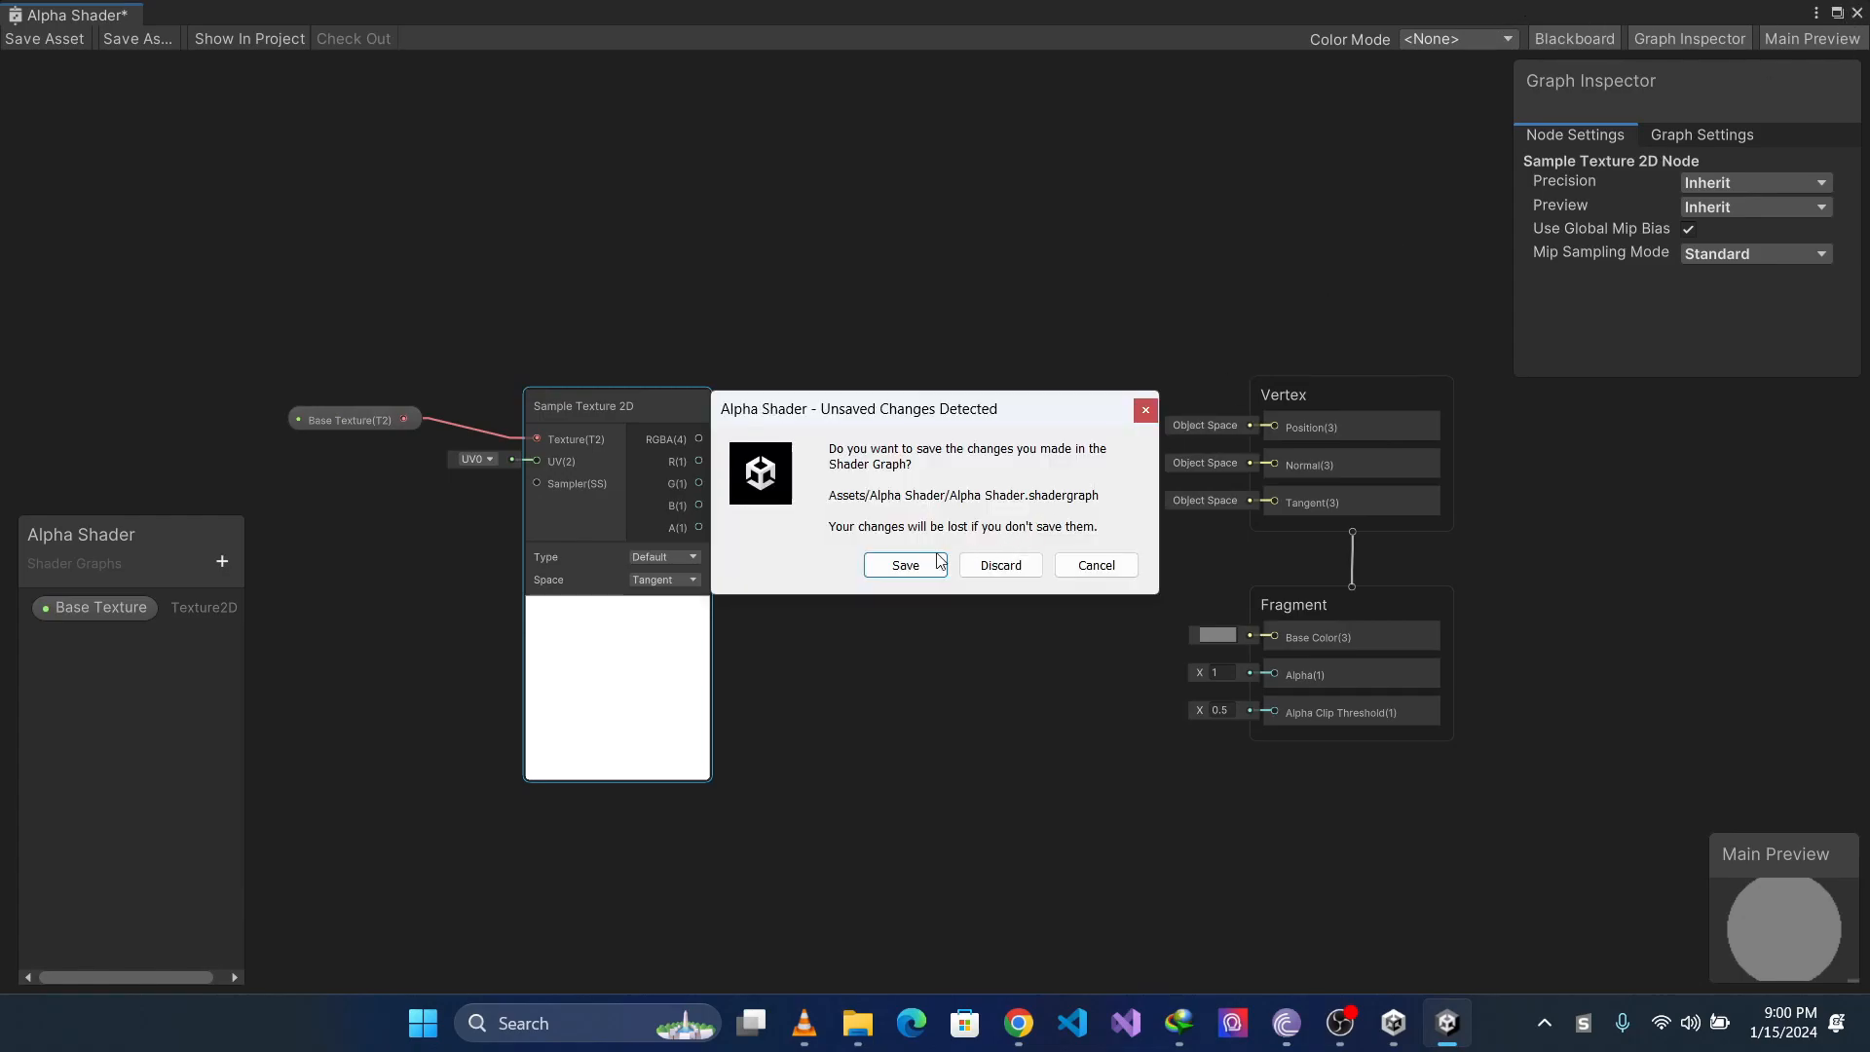
left_click(904, 565)
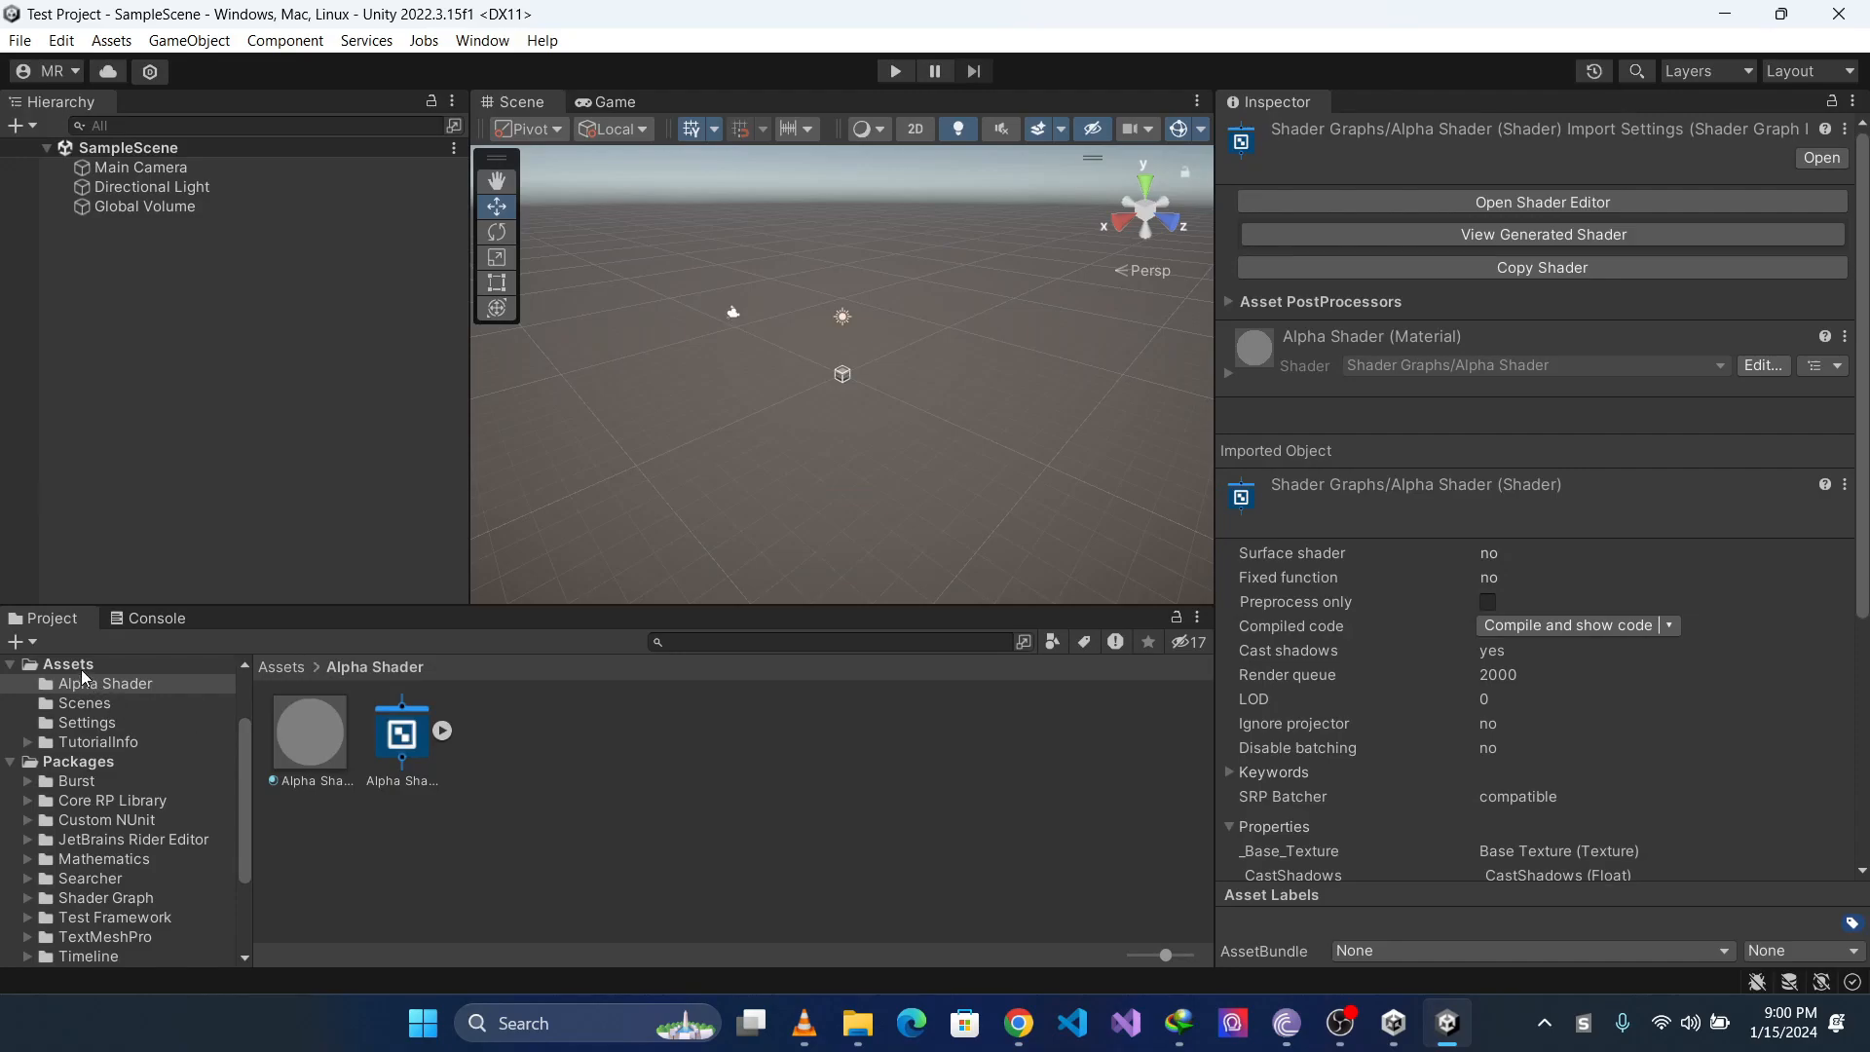
left_click(83, 669)
mouse_move(857, 1022)
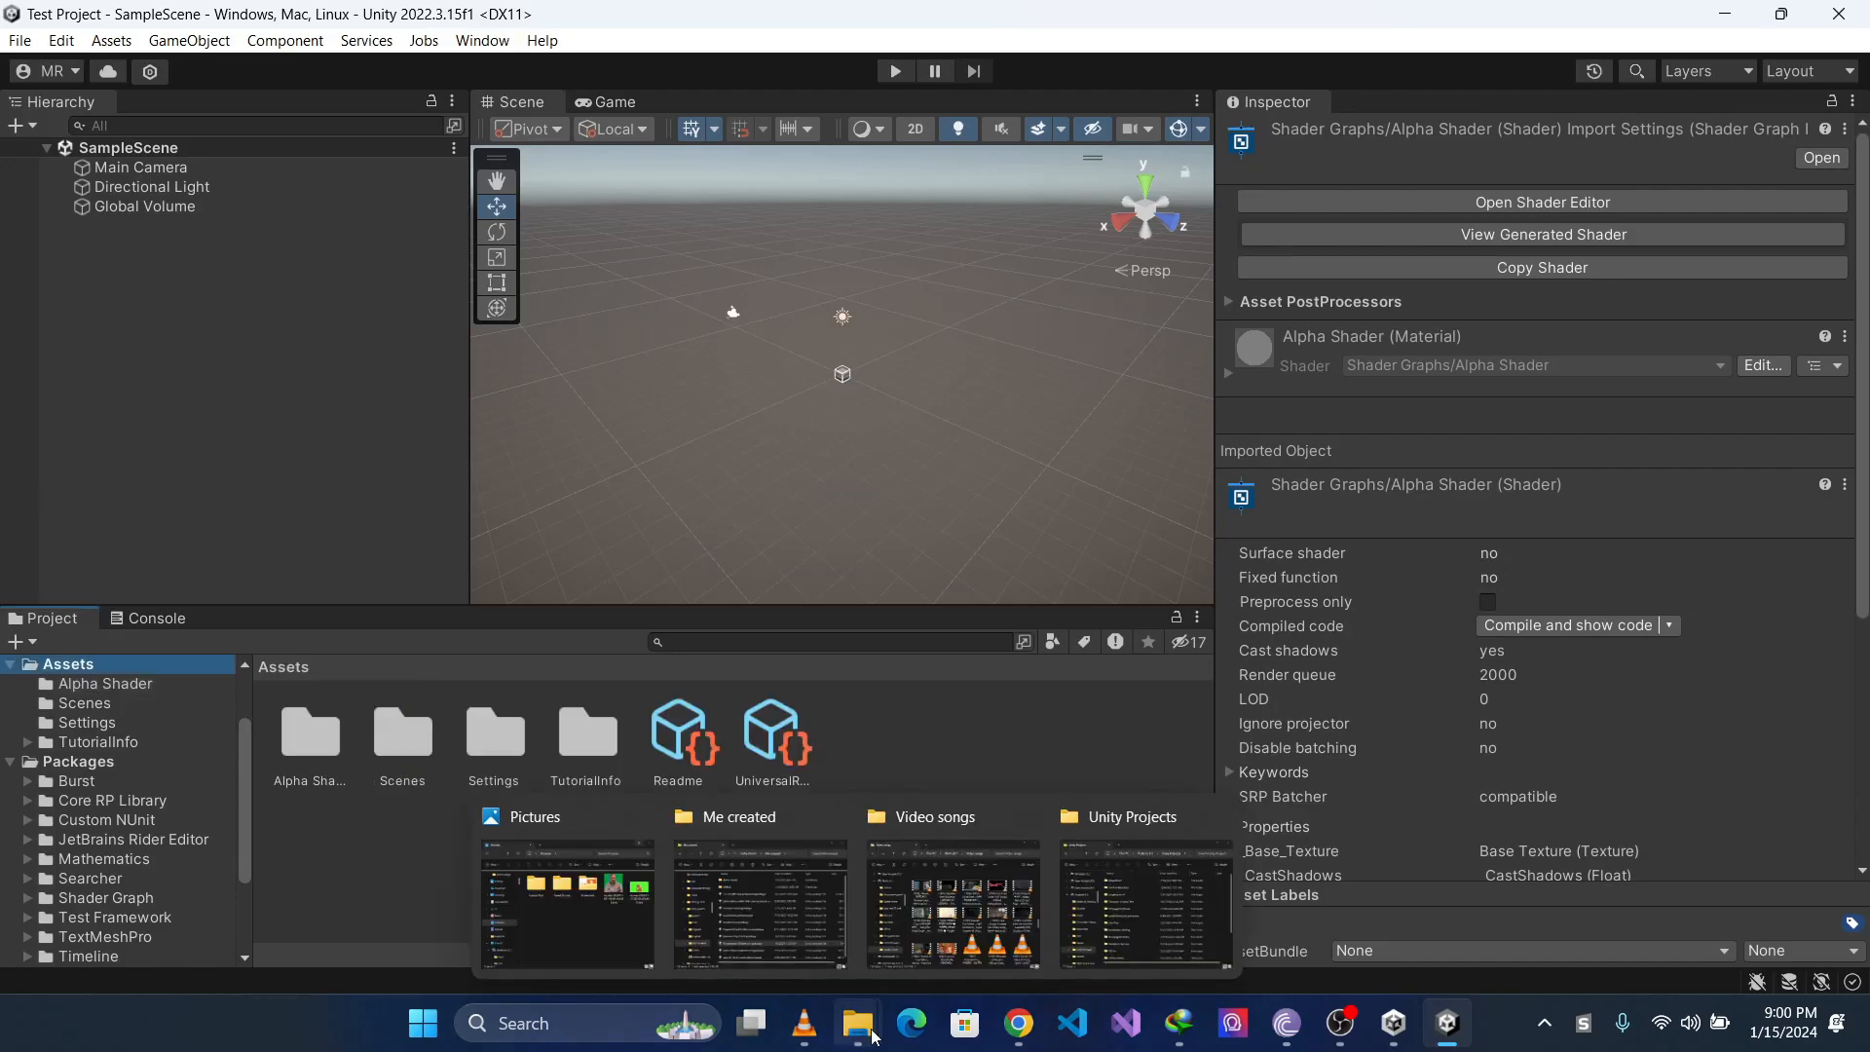
left_click(605, 911)
left_click_drag(1234, 528, 300, 856)
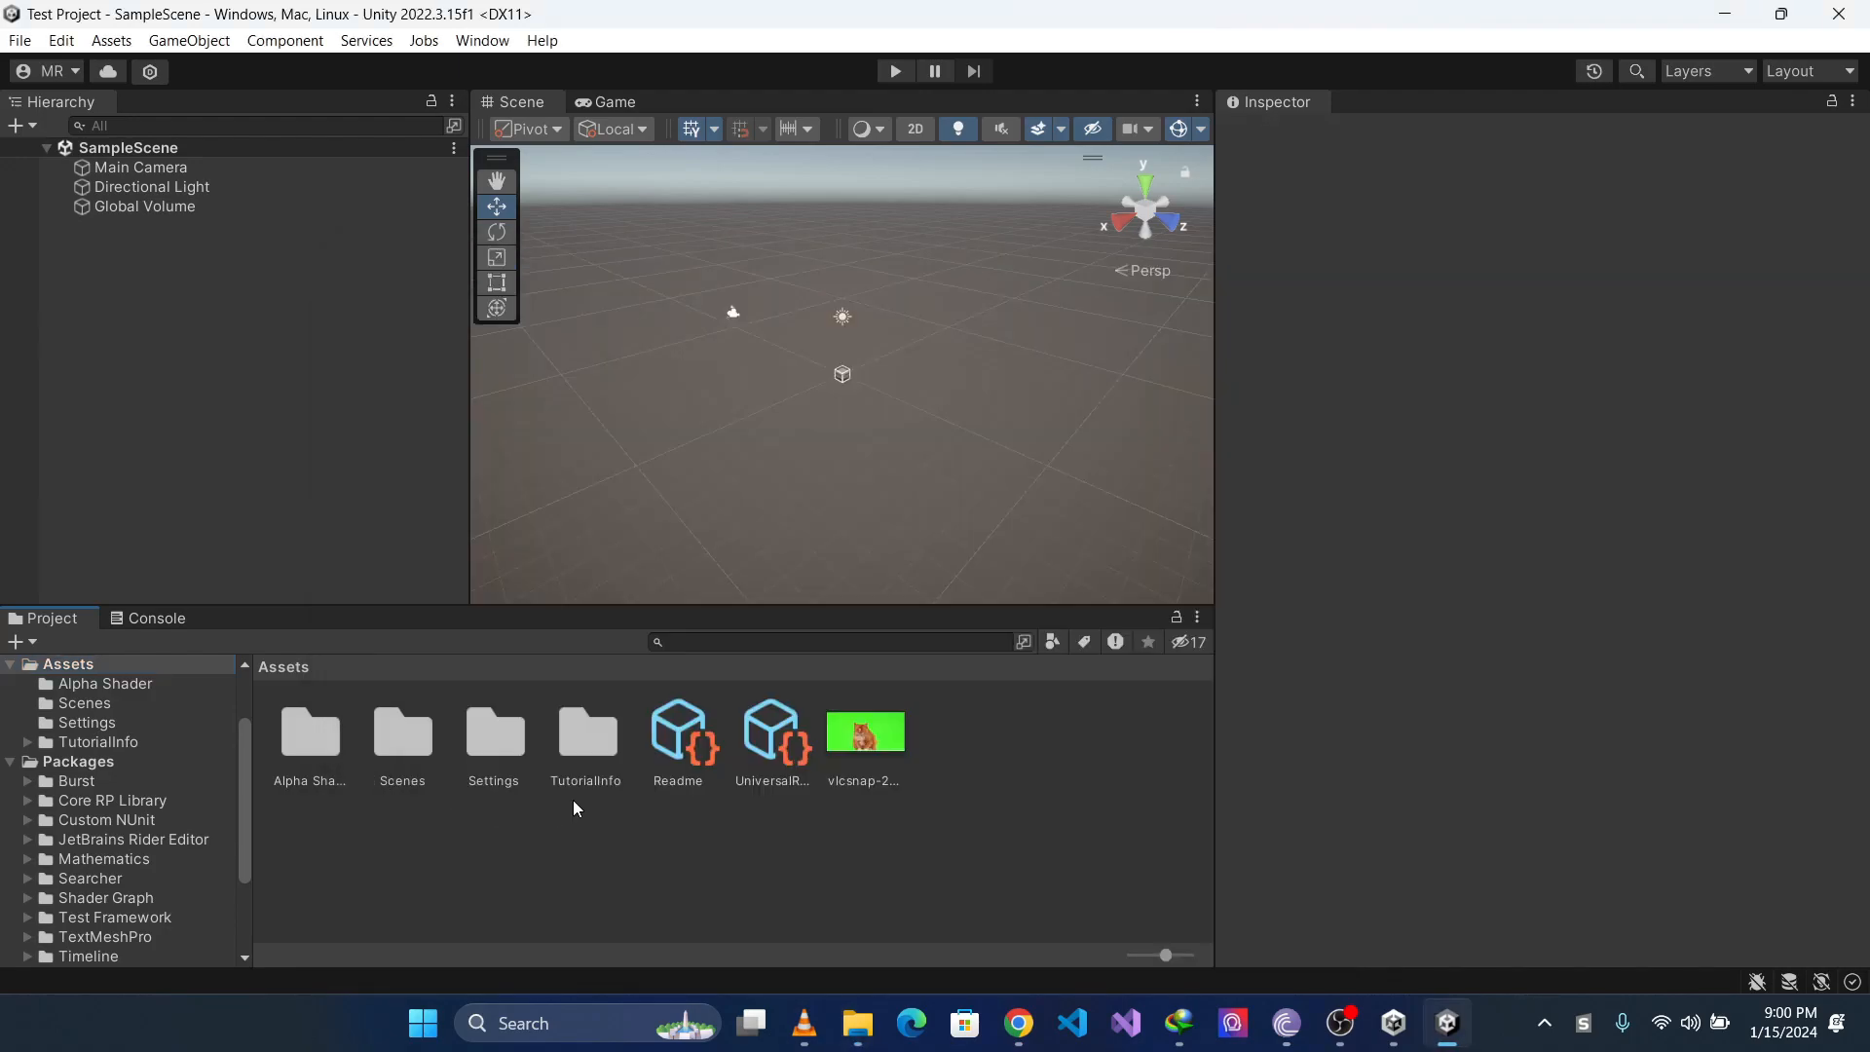
Reopen the shader graph from the Alpha Shader folder and show it in its own maximized window
double_click(336, 748)
double_click(388, 737)
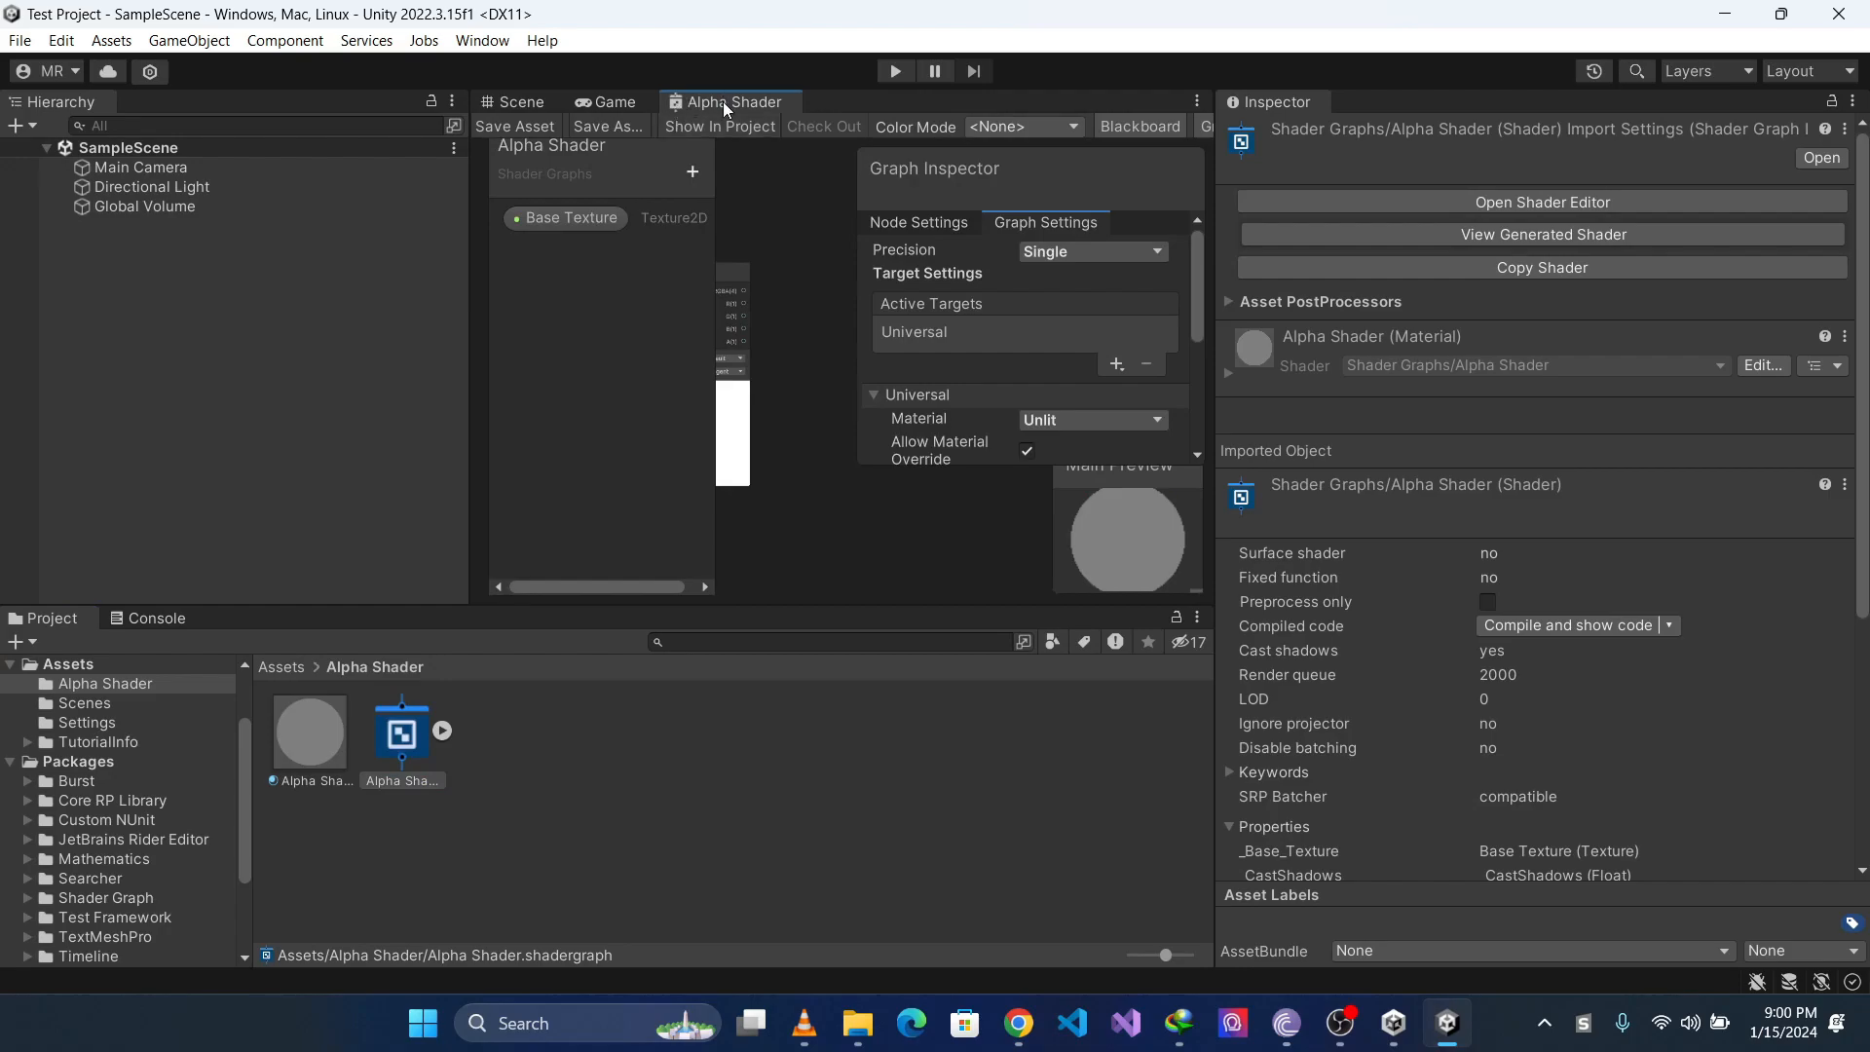
left_click_drag(722, 101, 781, 300)
left_click(1120, 66)
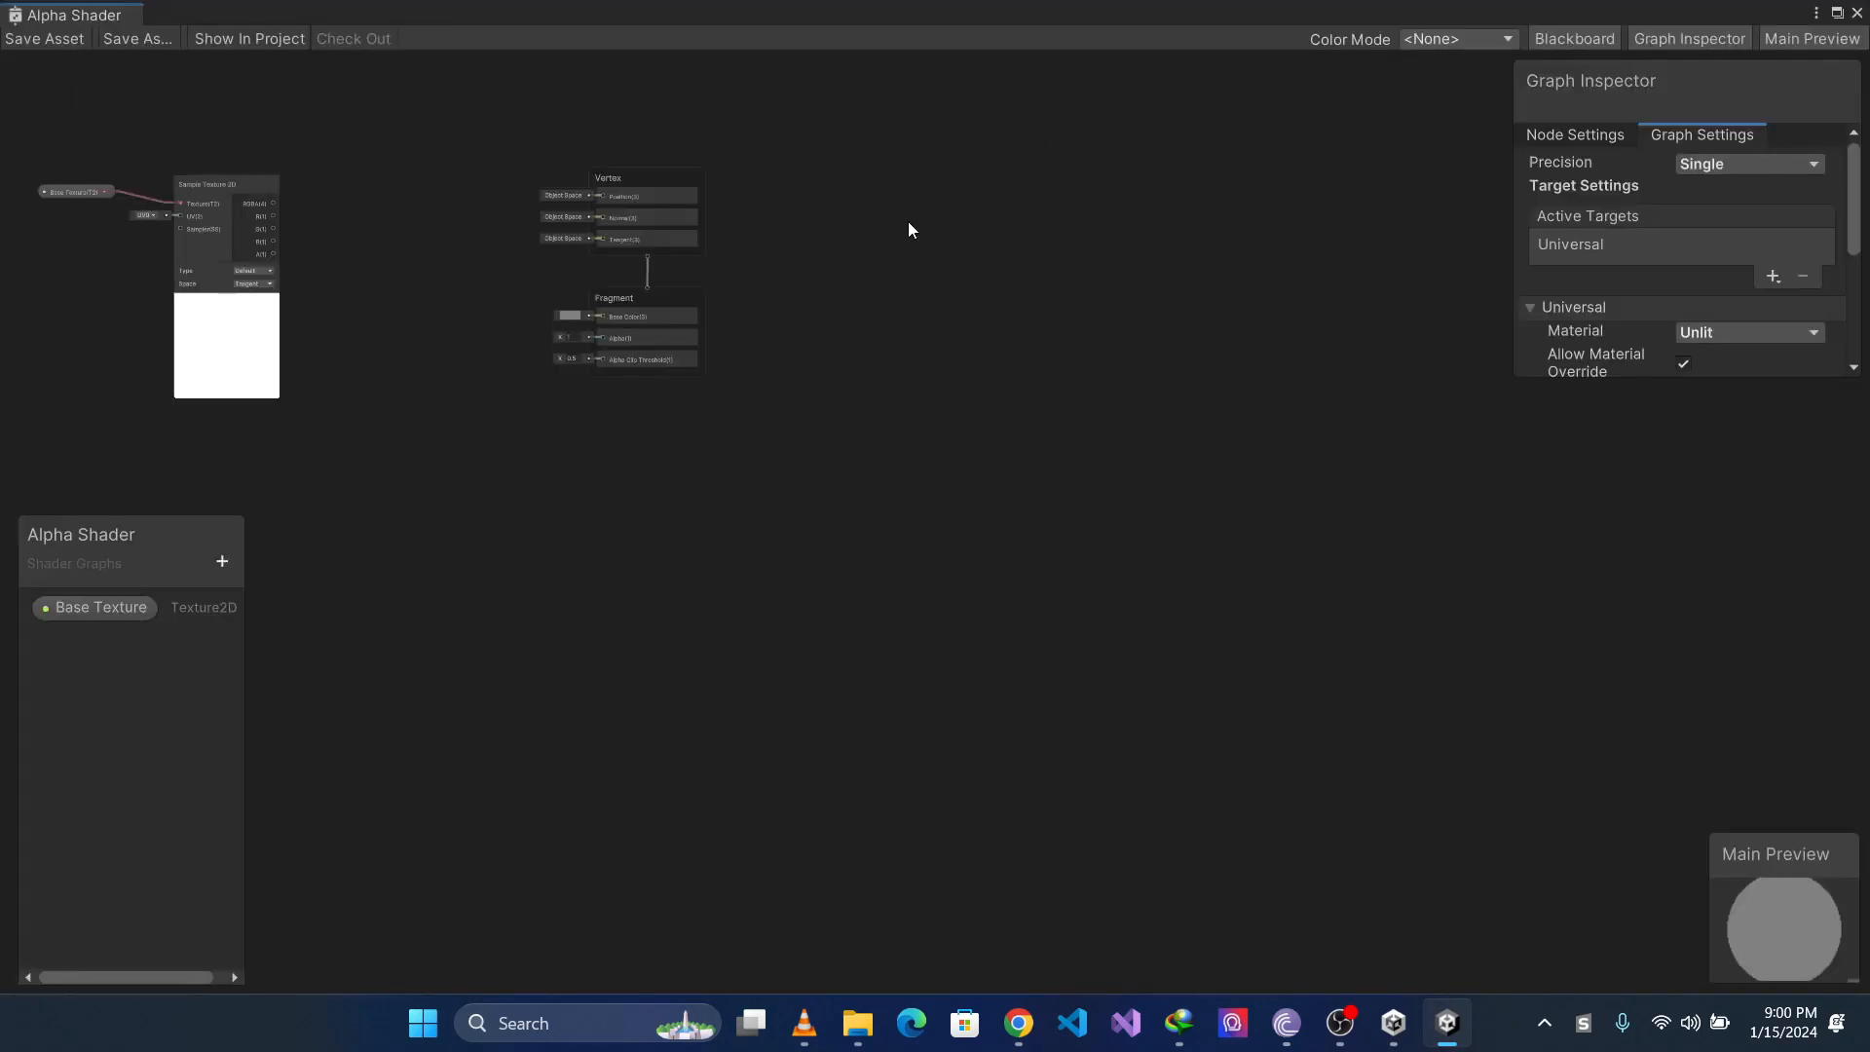
Assign the imported cat snapshot from Assets as the default of the Base Texture property, restoring the graph window to maximized size
left_click(114, 611)
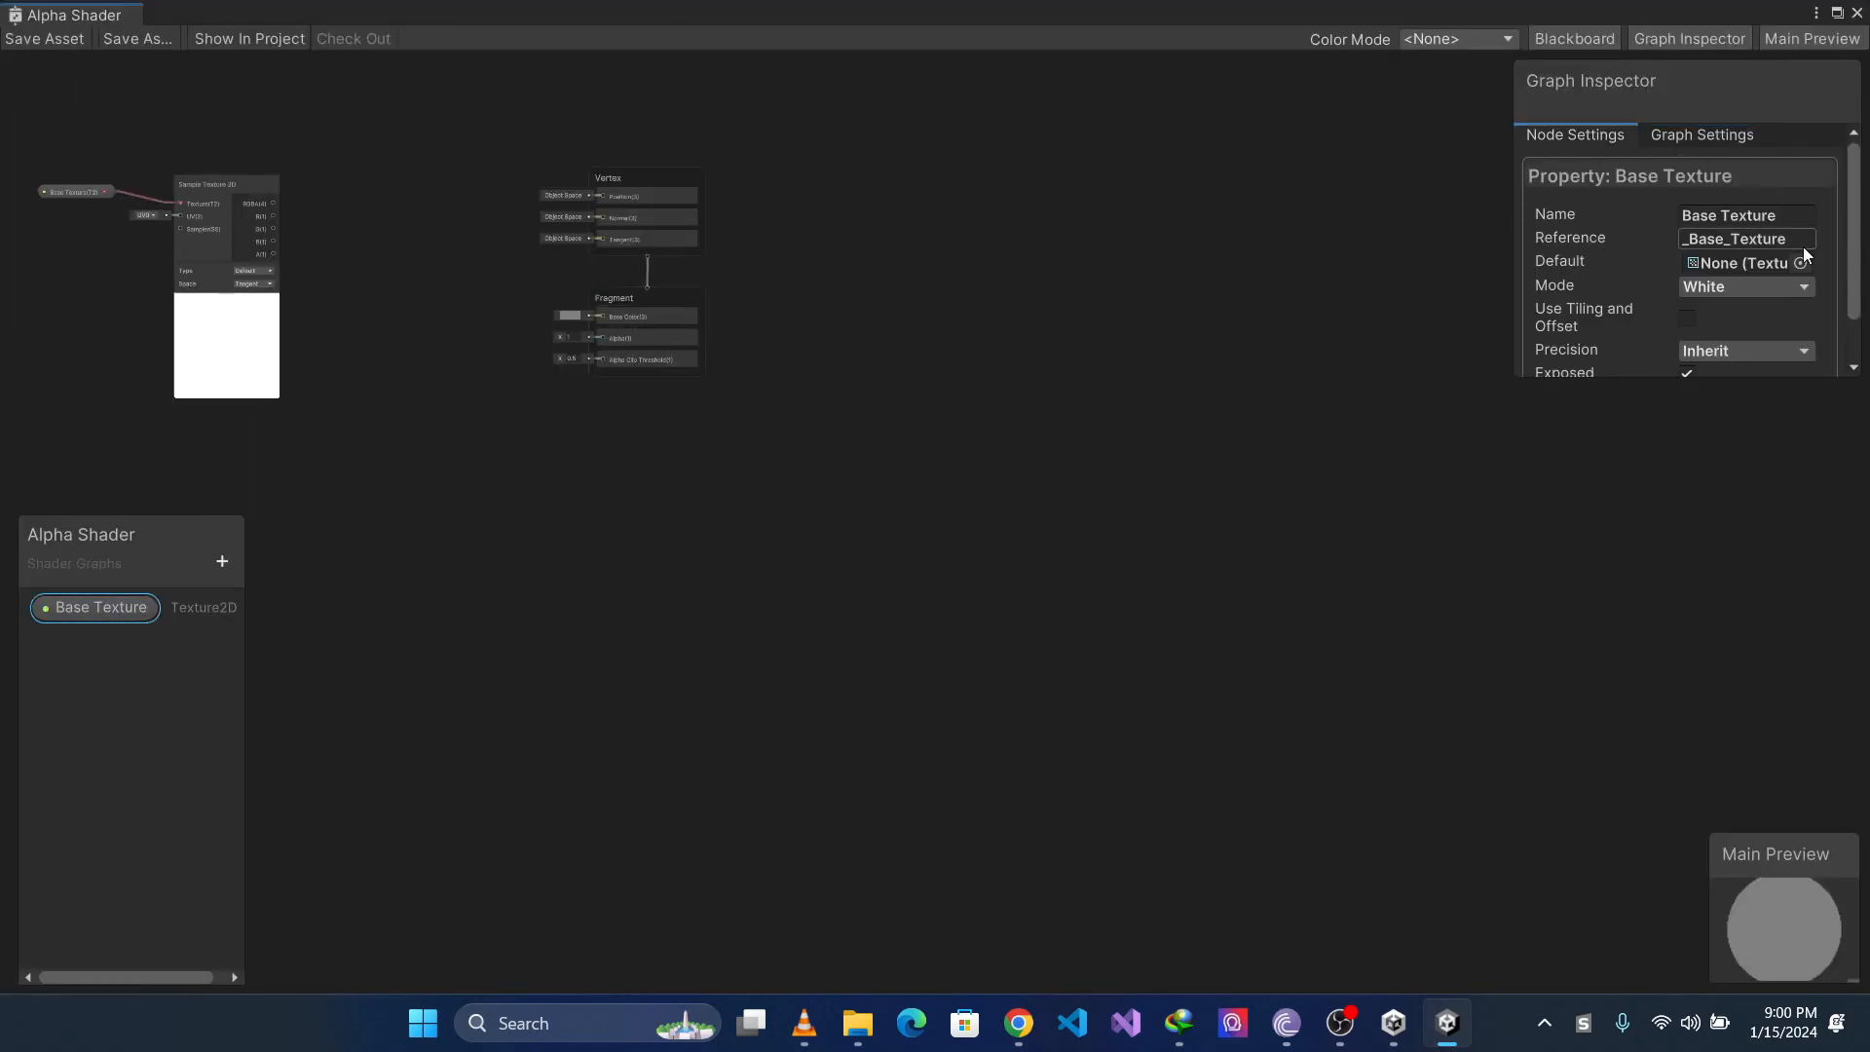
double_click(783, 19)
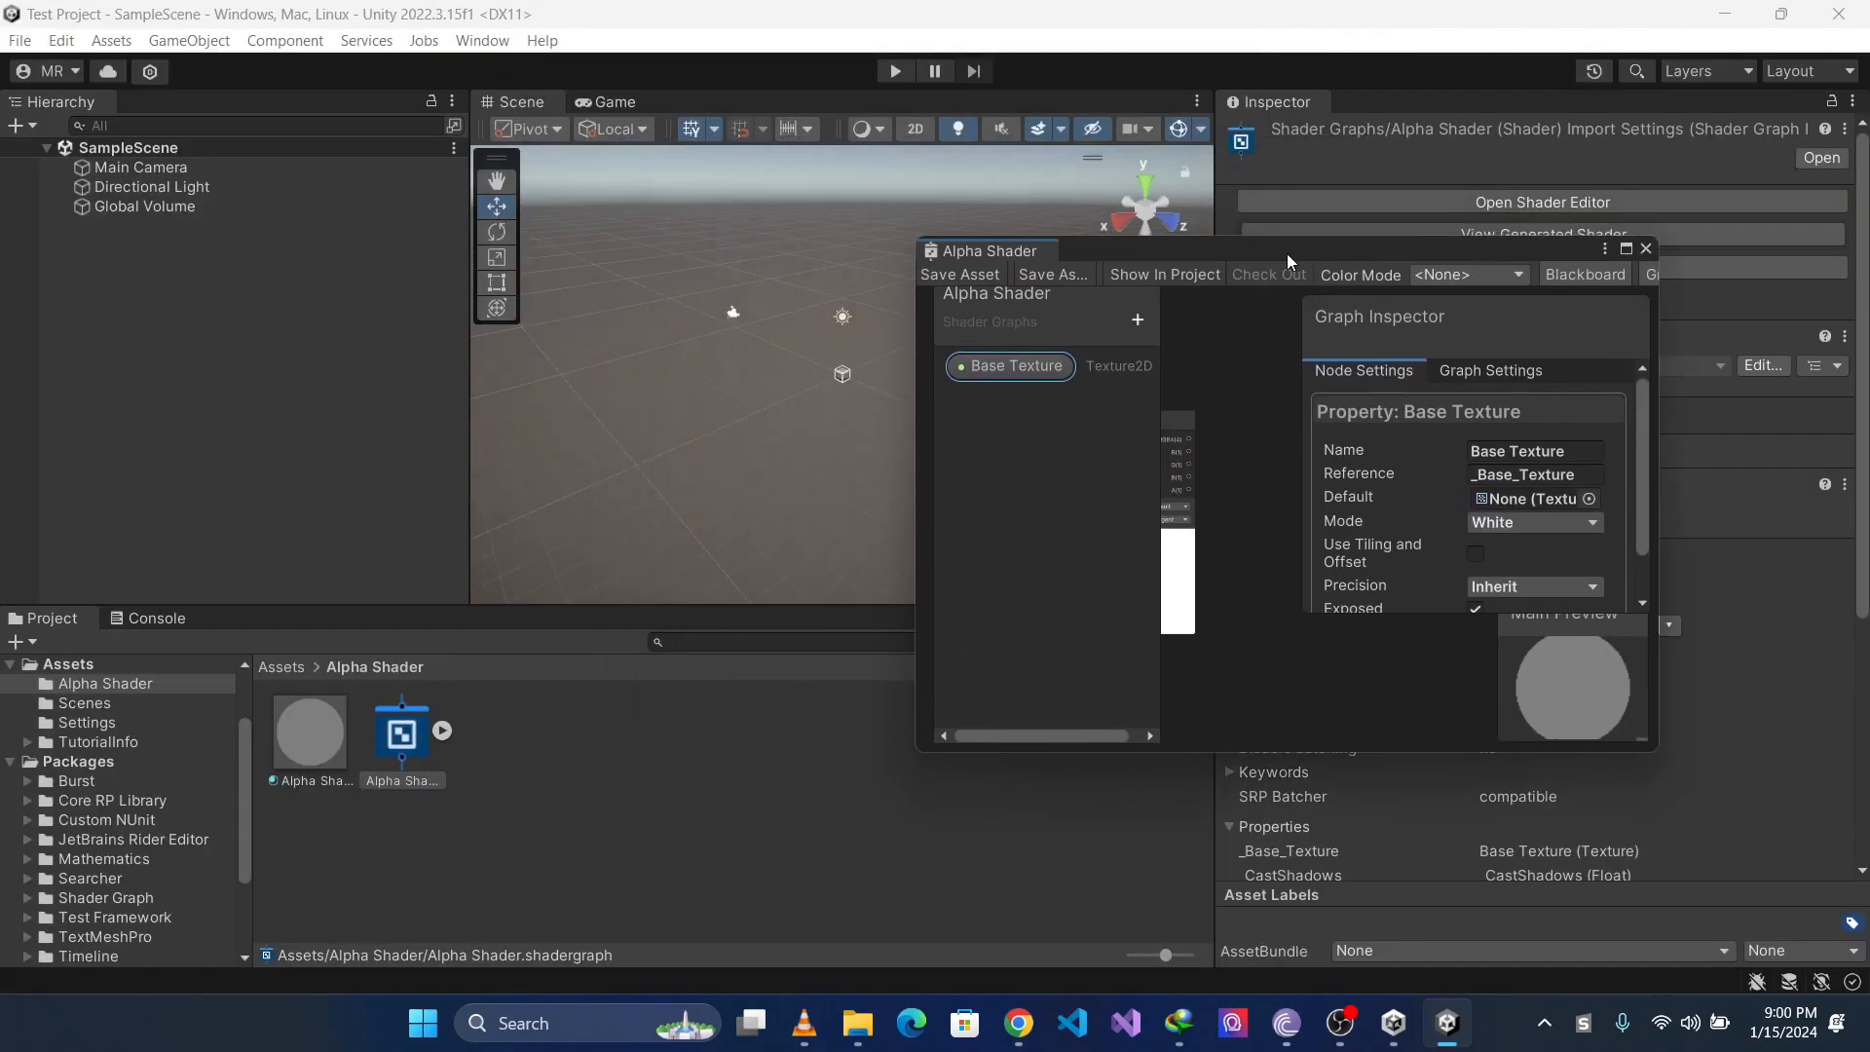
left_click(78, 666)
left_click_drag(865, 732, 1452, 428)
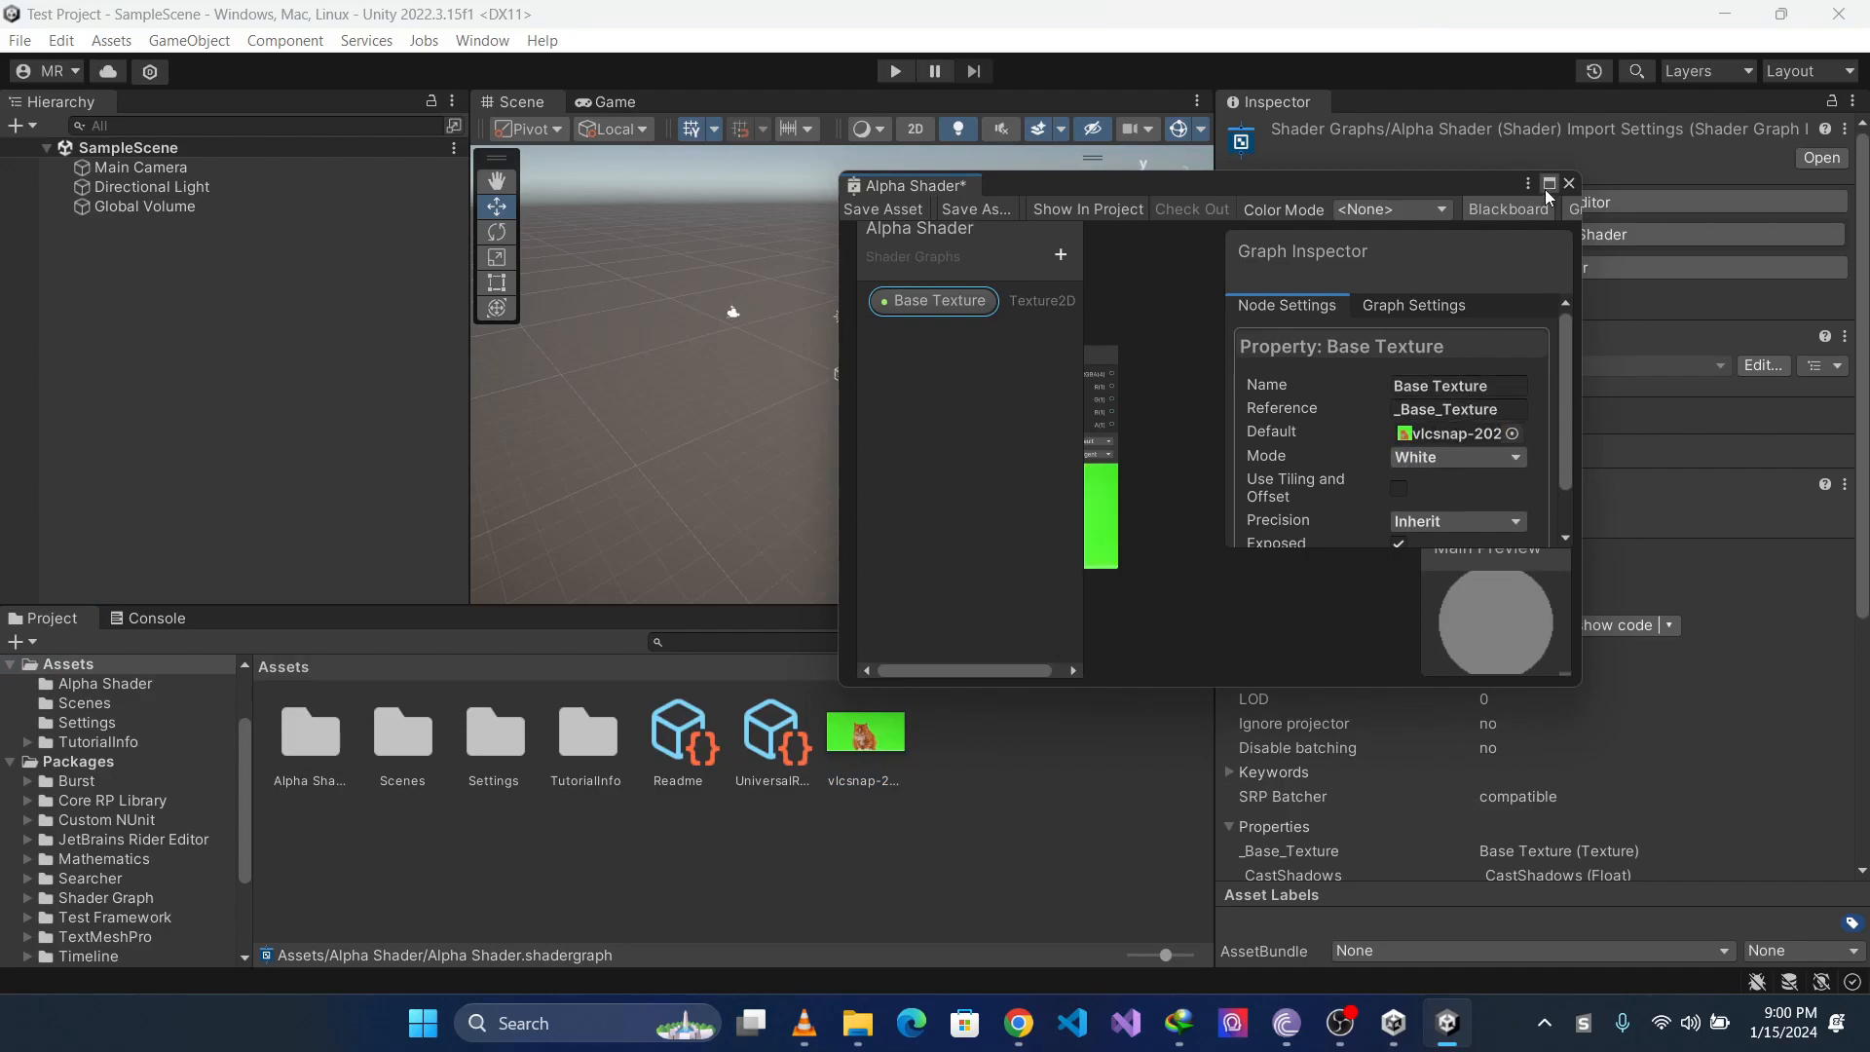
left_click(1547, 185)
Move the Vertex and Fragment blocks farther from the Sample Texture 2D node, keeping Vertex above Fragment
scroll(477, 415, "up", 1)
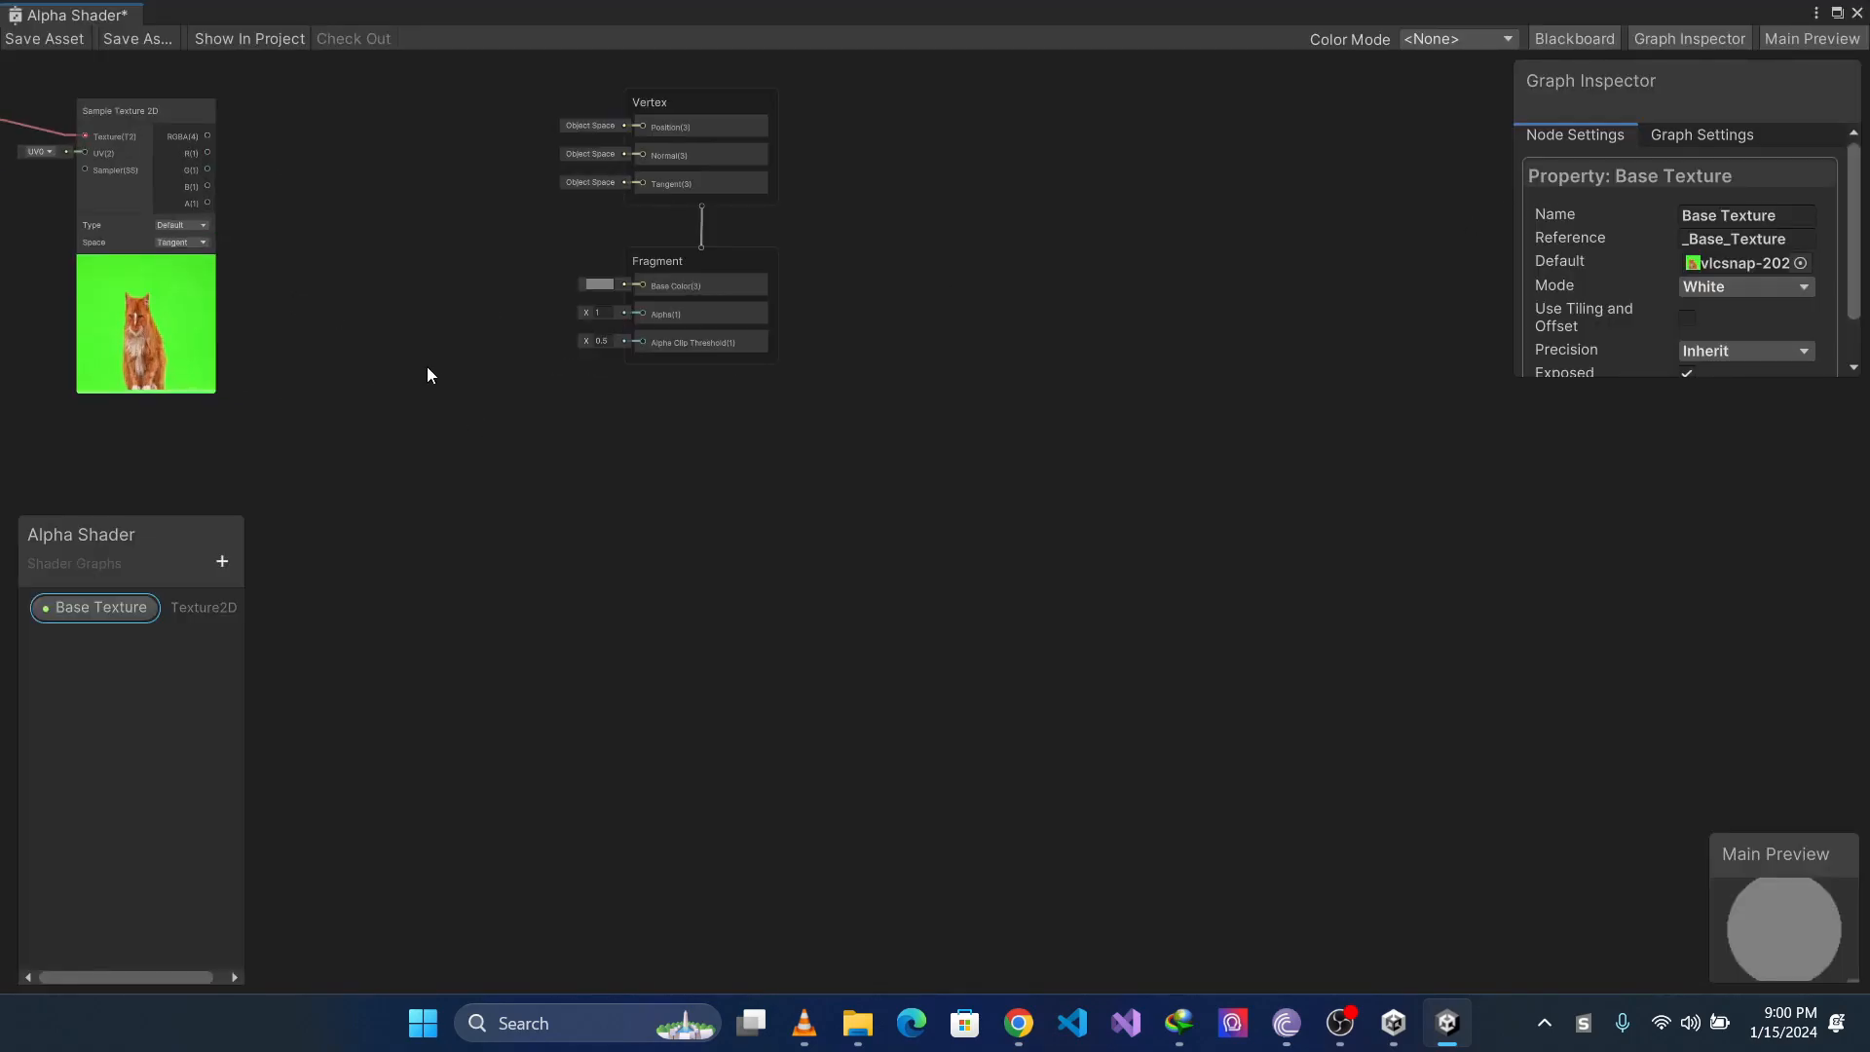
scroll(427, 368, "up", 4)
scroll(427, 375, "down", 4)
scroll(429, 375, "up", 2)
scroll(428, 375, "down", 2)
left_click_drag(668, 144, 1049, 256)
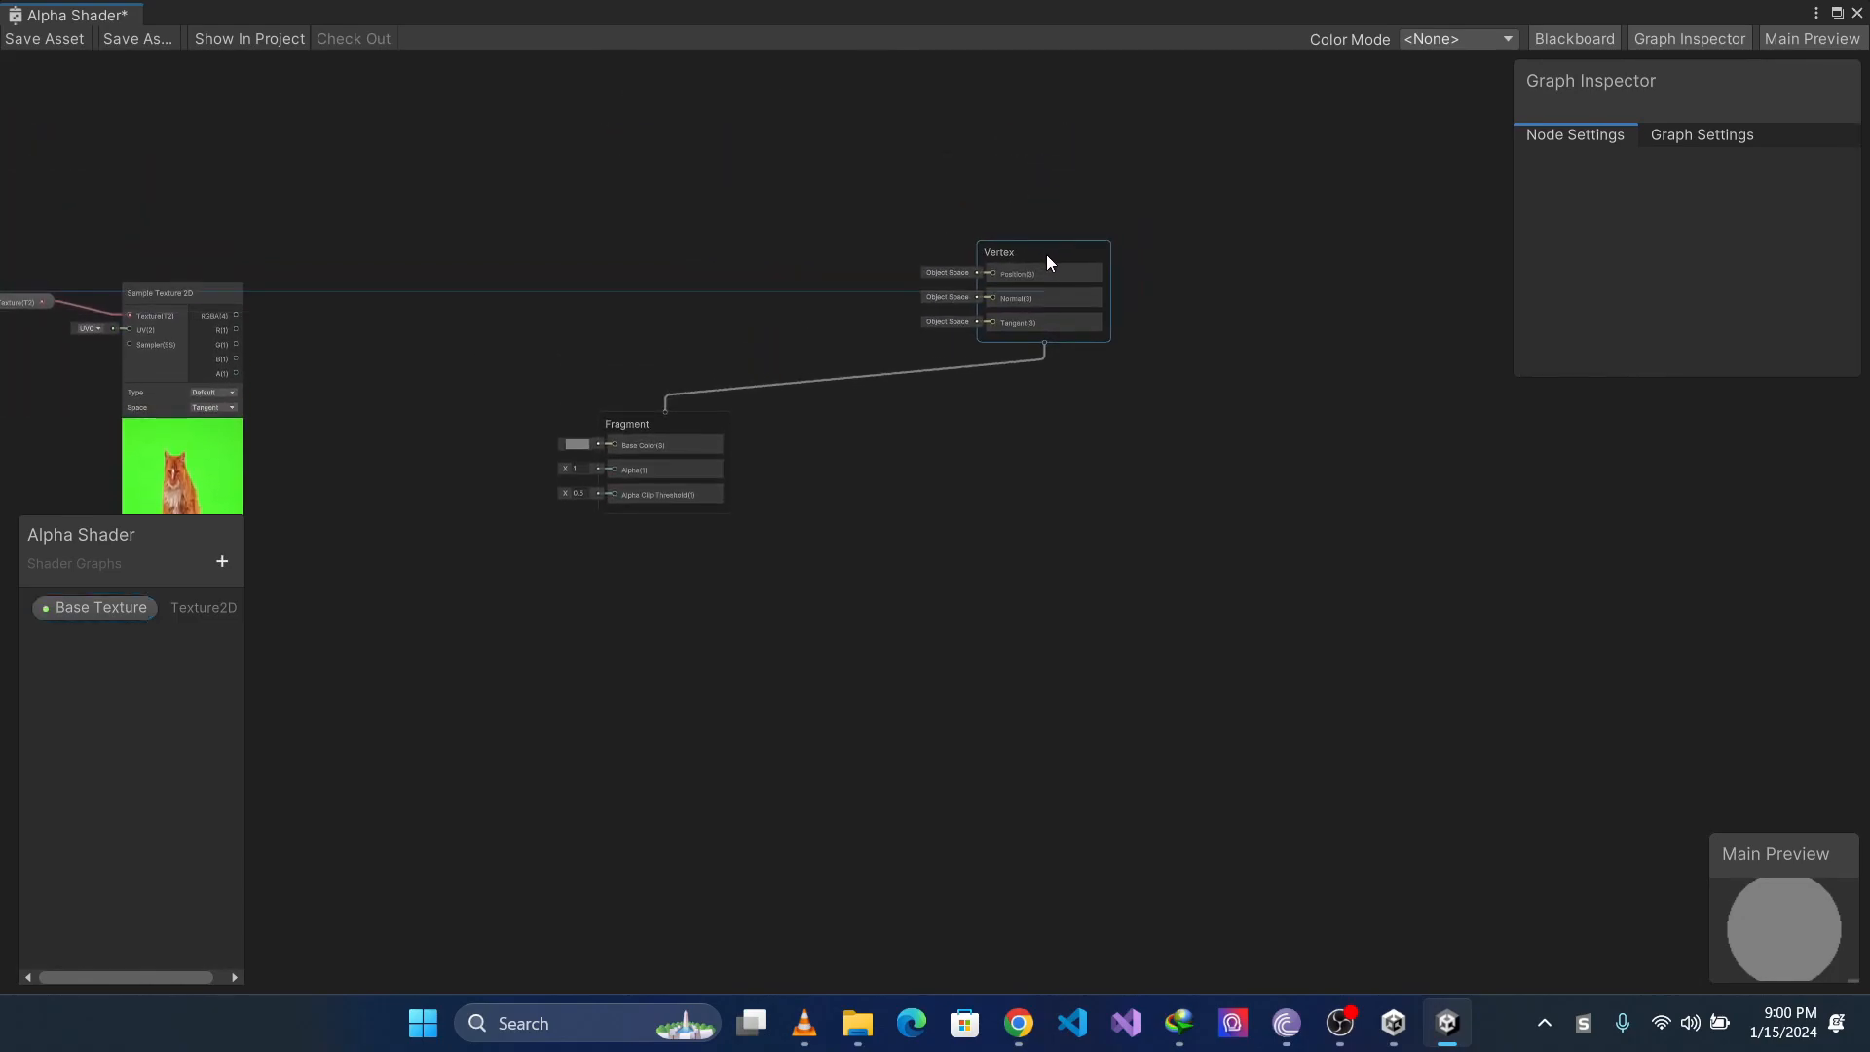
left_click(671, 429)
left_click_drag(670, 424, 1054, 407)
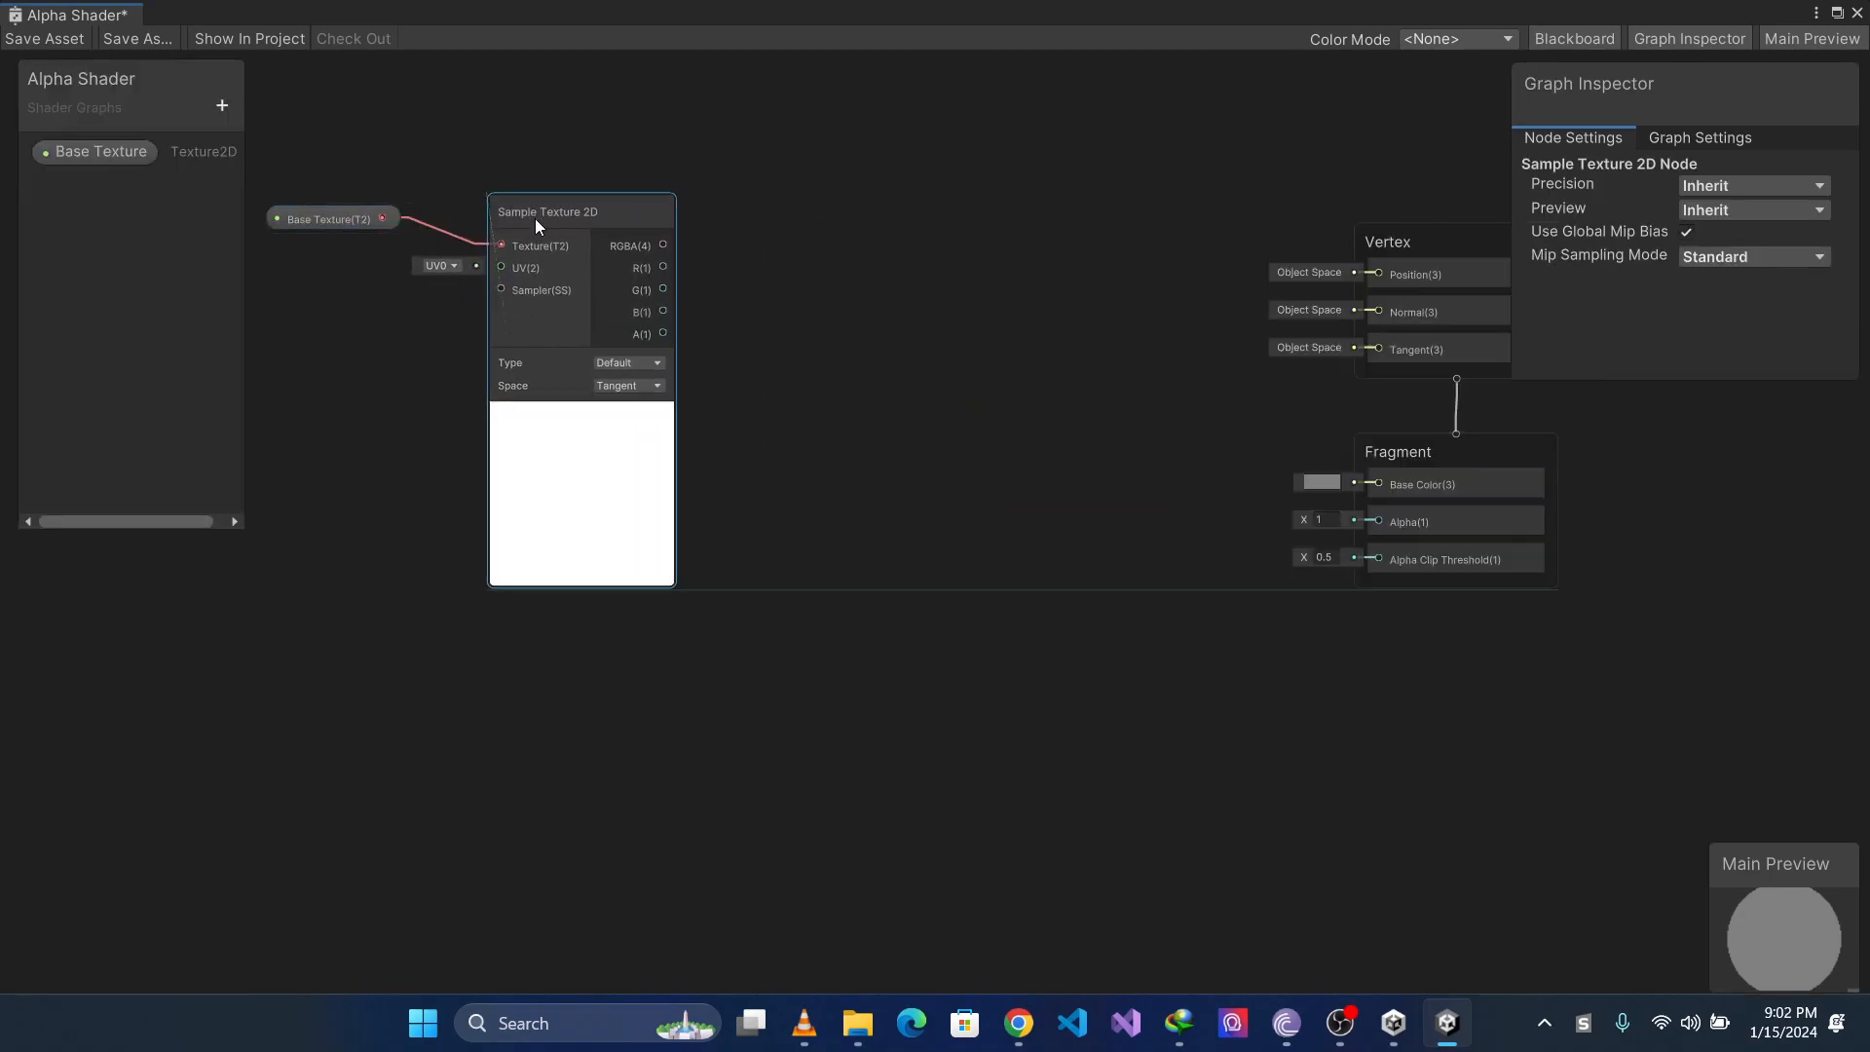
Create a Color Mask node with its In port fed by the Sample Texture 2D RGBA output and position it beside that node
left_click_drag(663, 246, 841, 288)
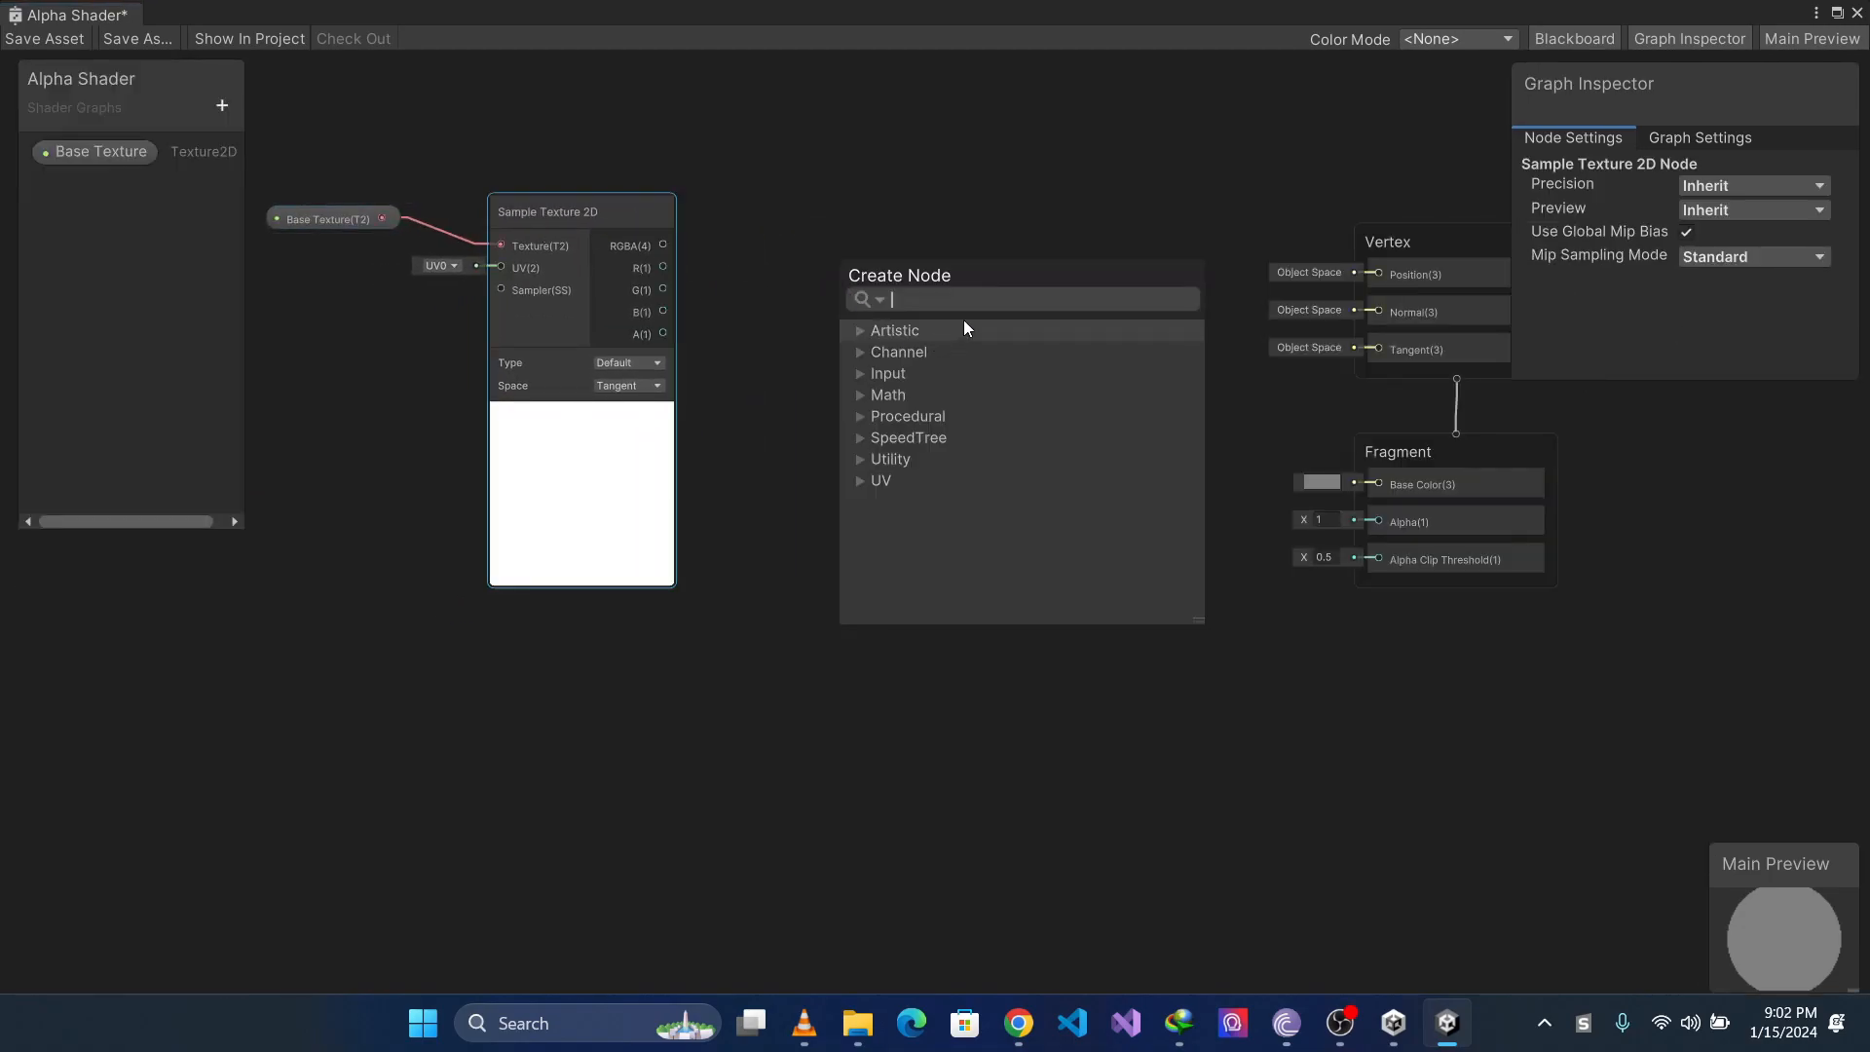
type("color")
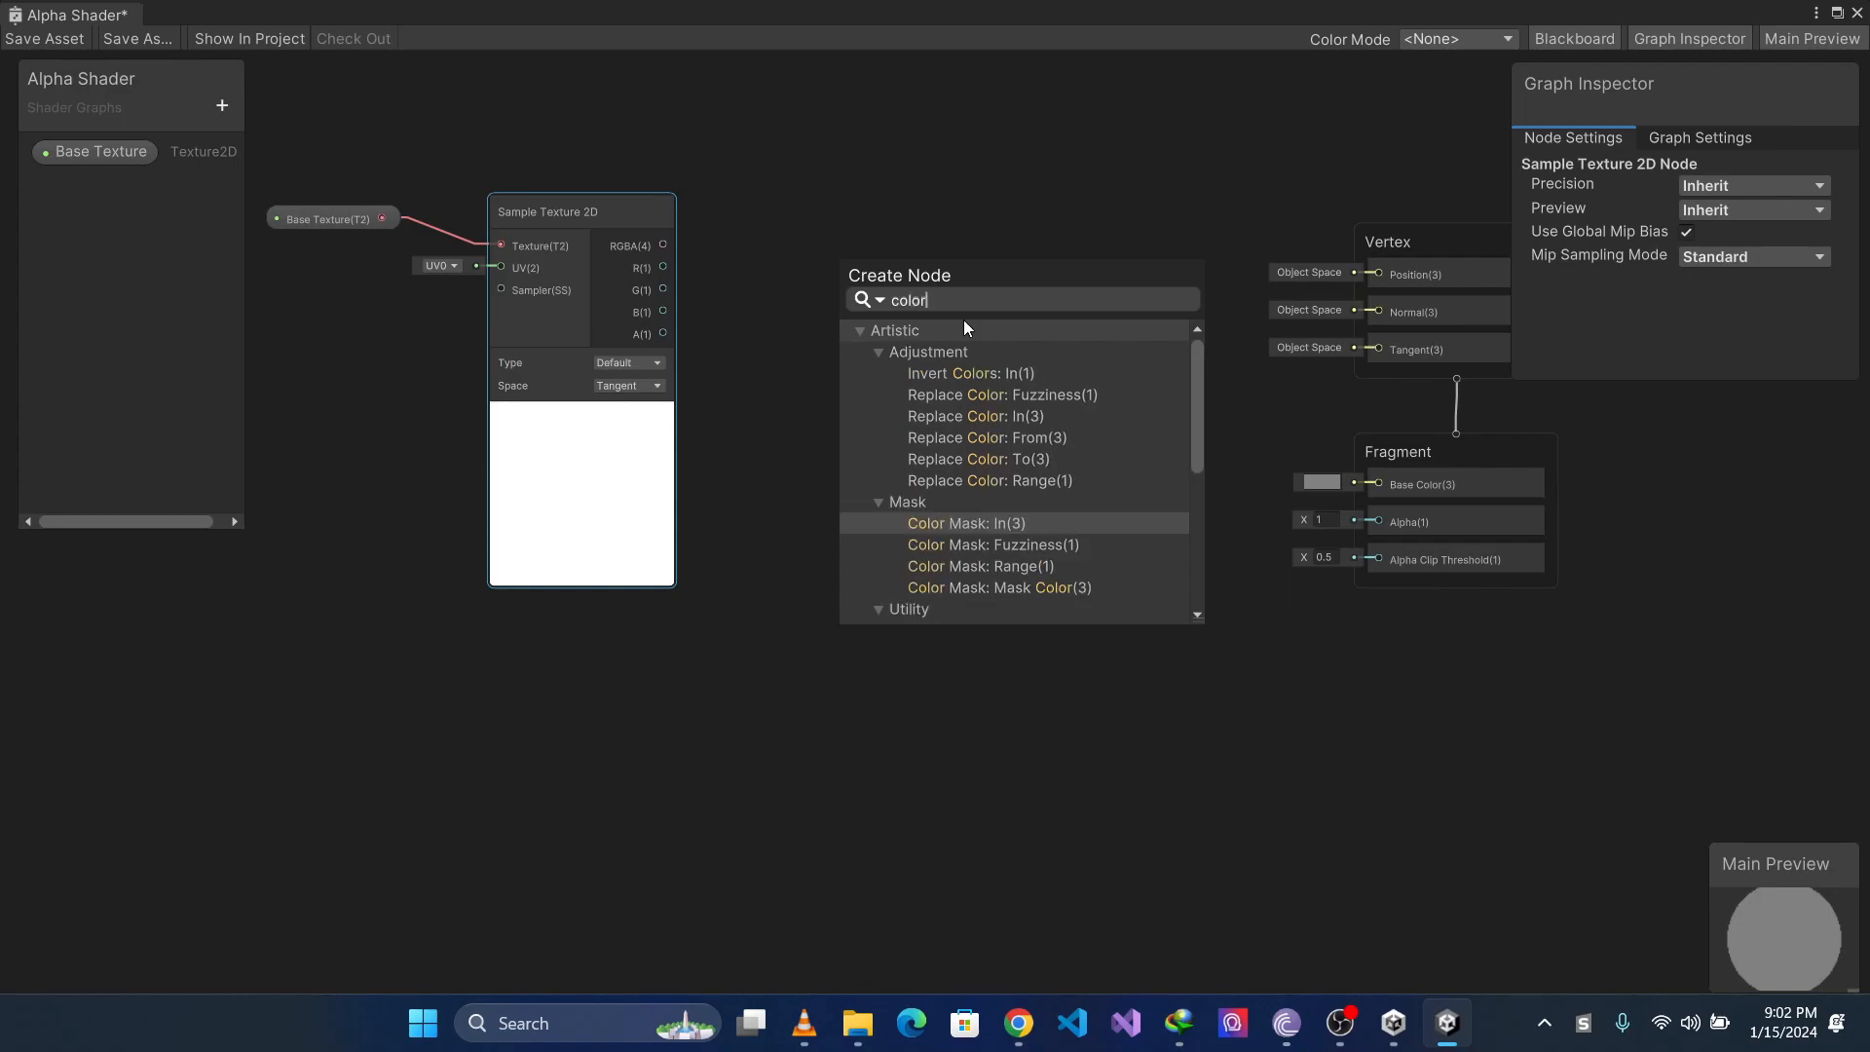
key("Return")
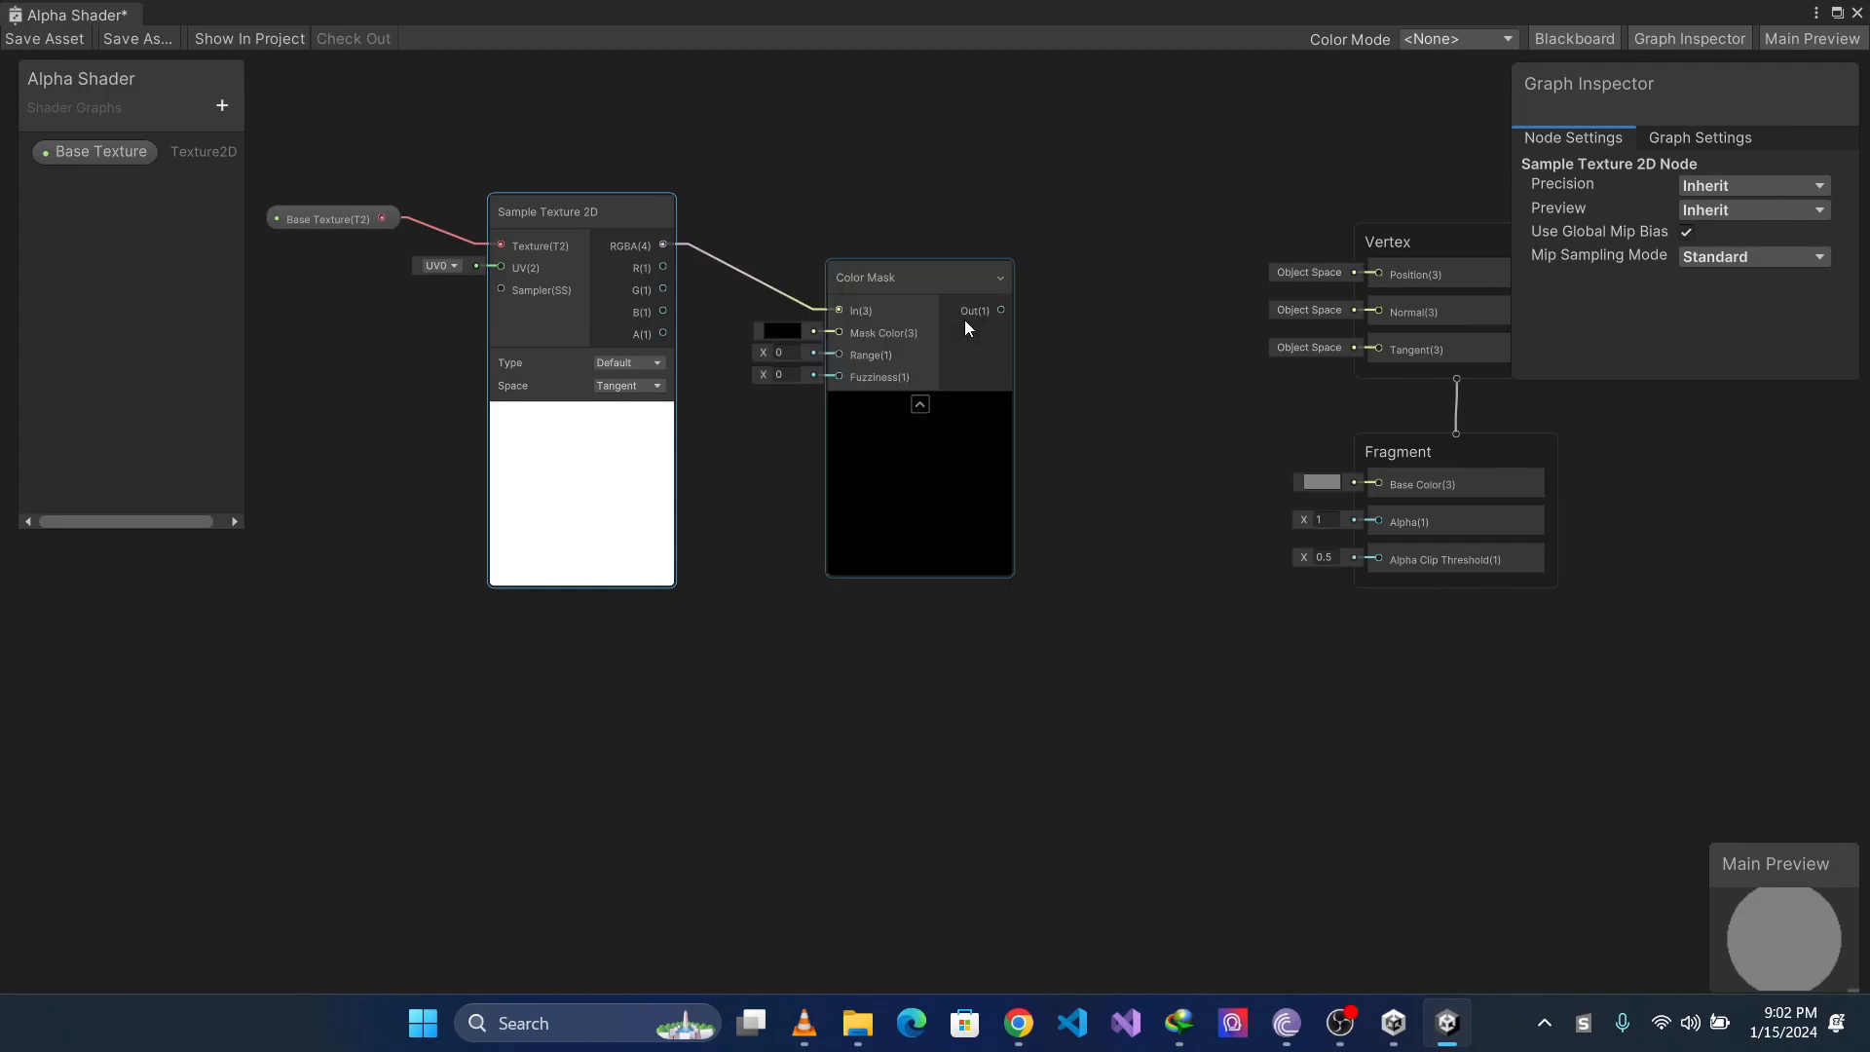
left_click_drag(927, 273, 956, 218)
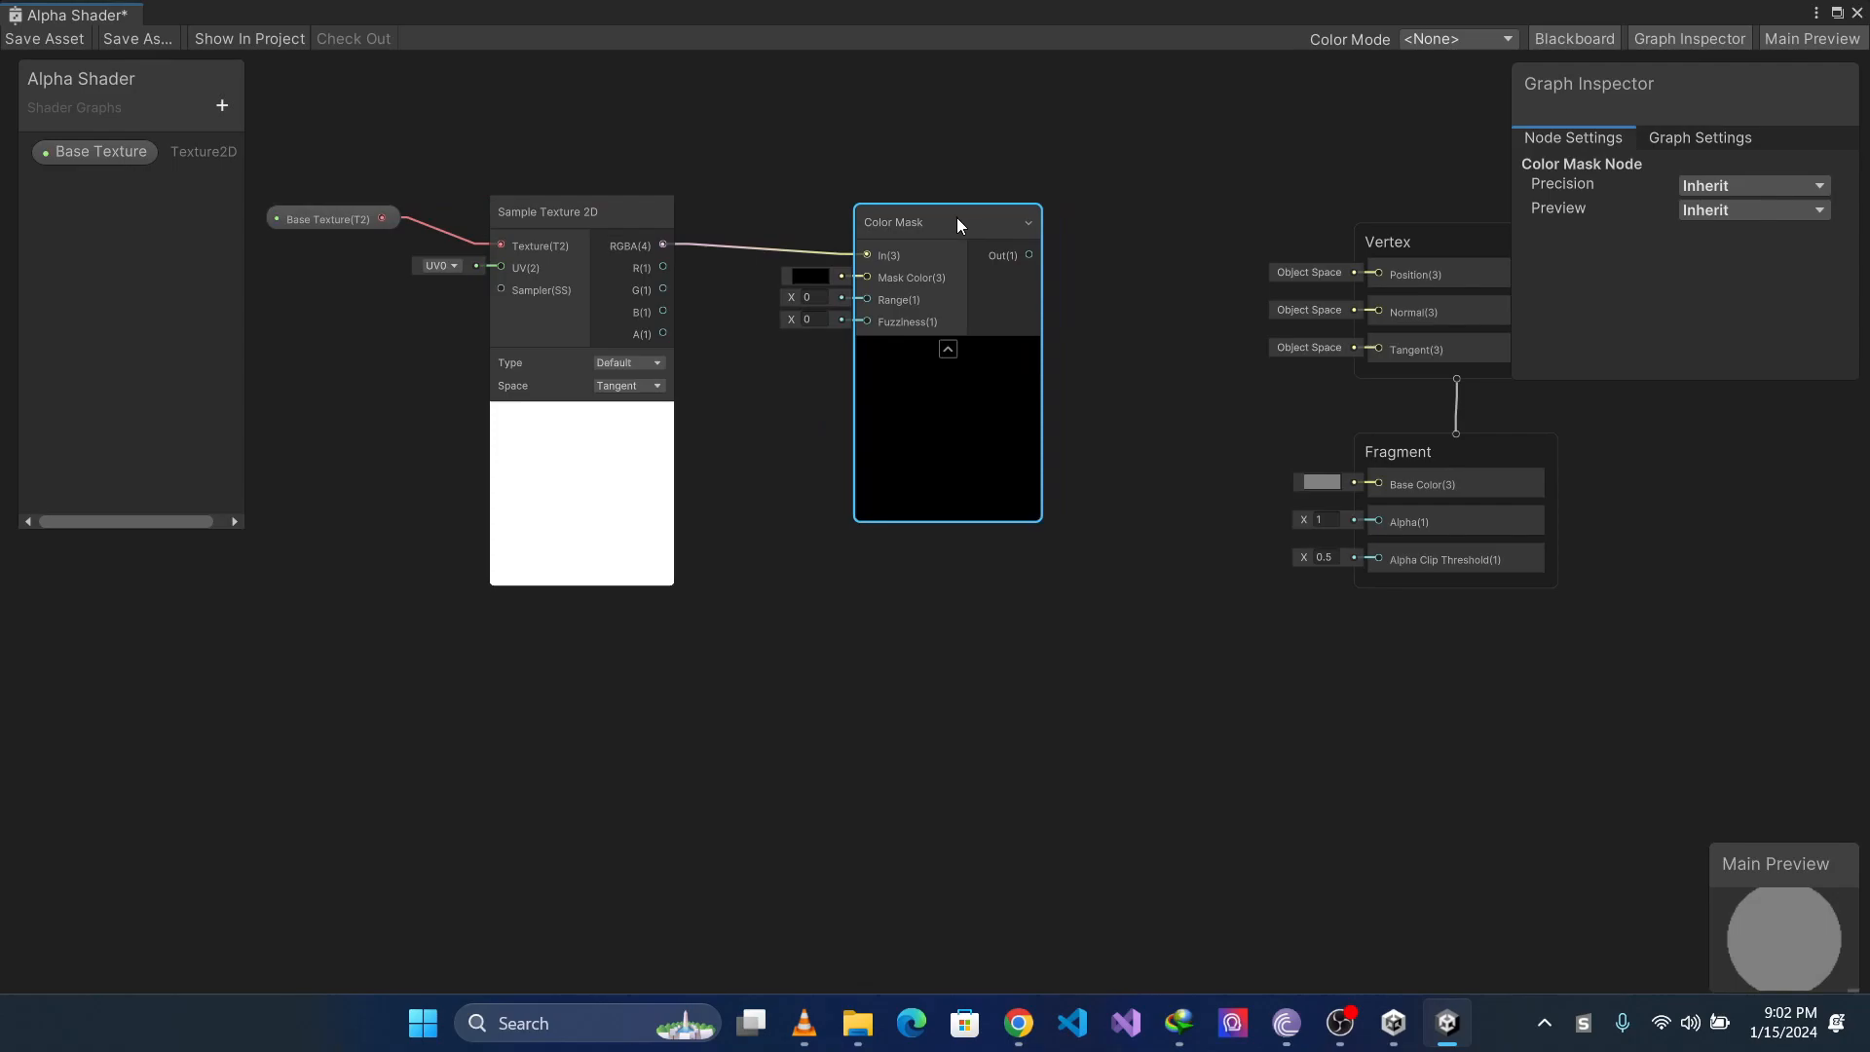
Choose the vlcsnap cat image as the Base Texture property's default texture
left_click(354, 222)
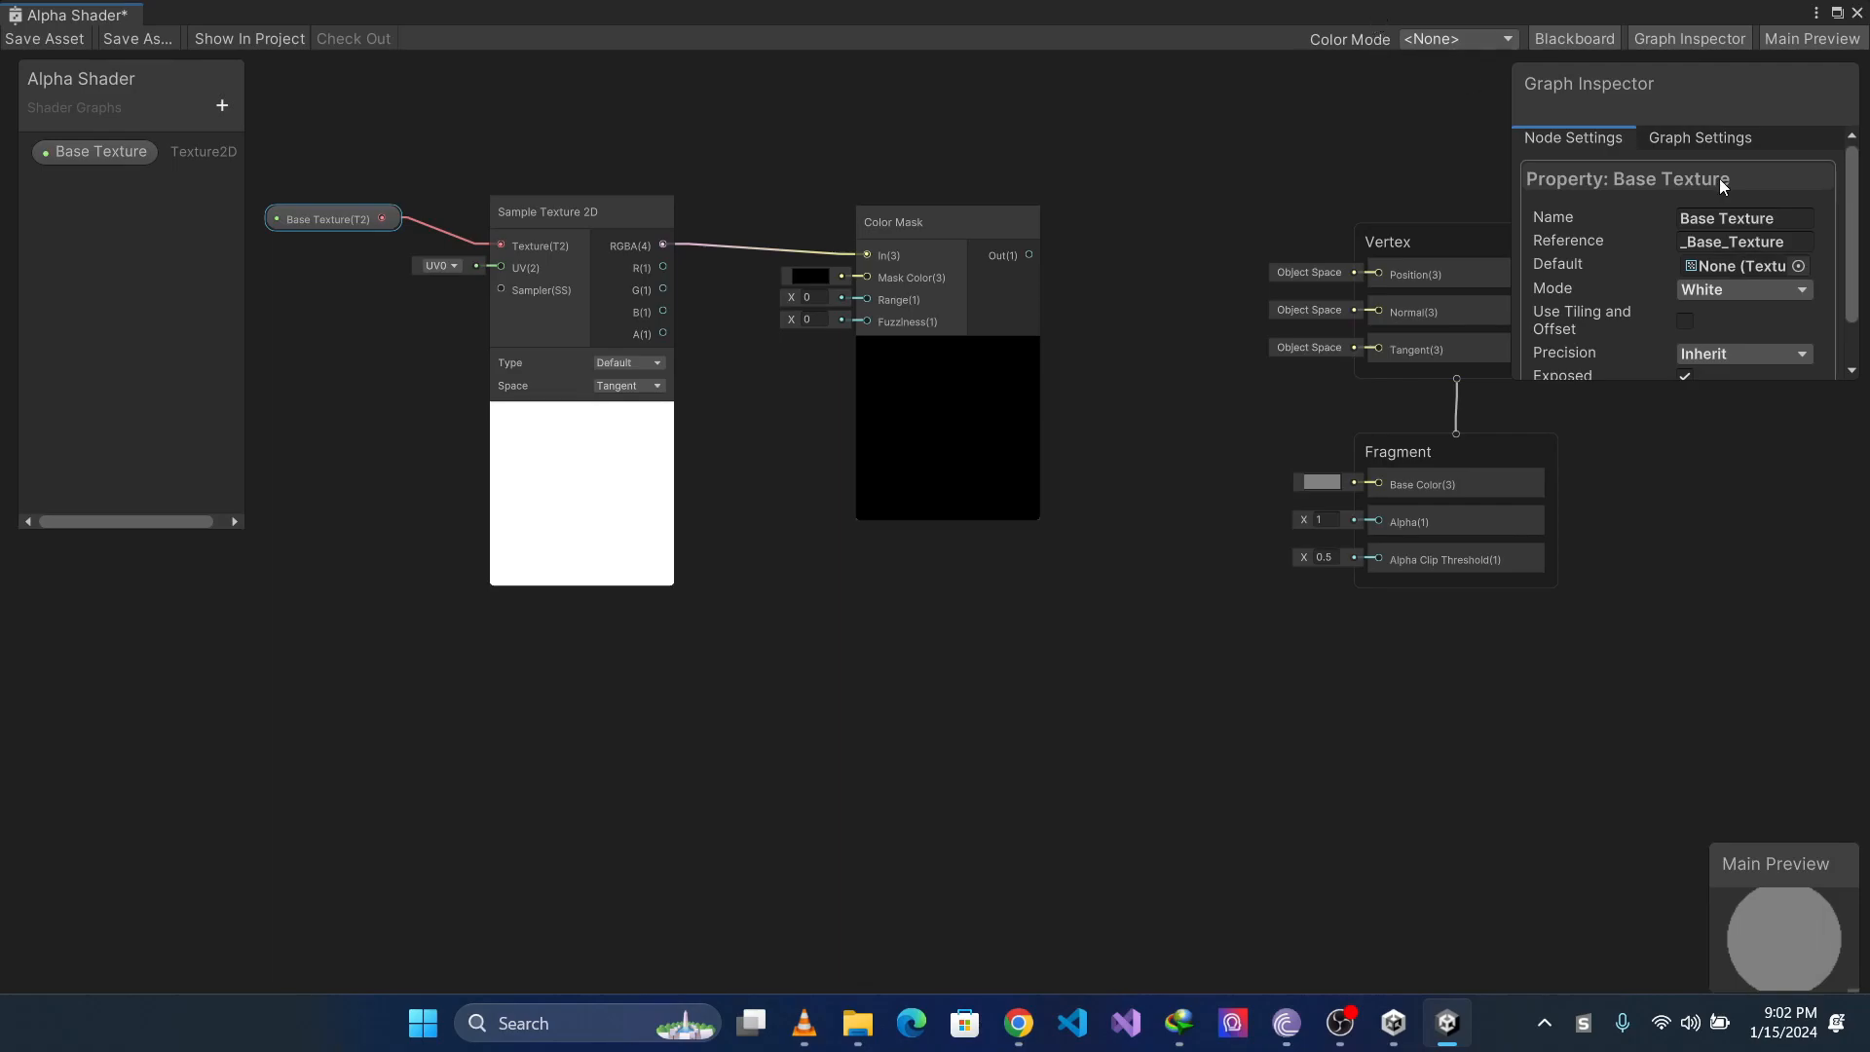
left_click(1799, 266)
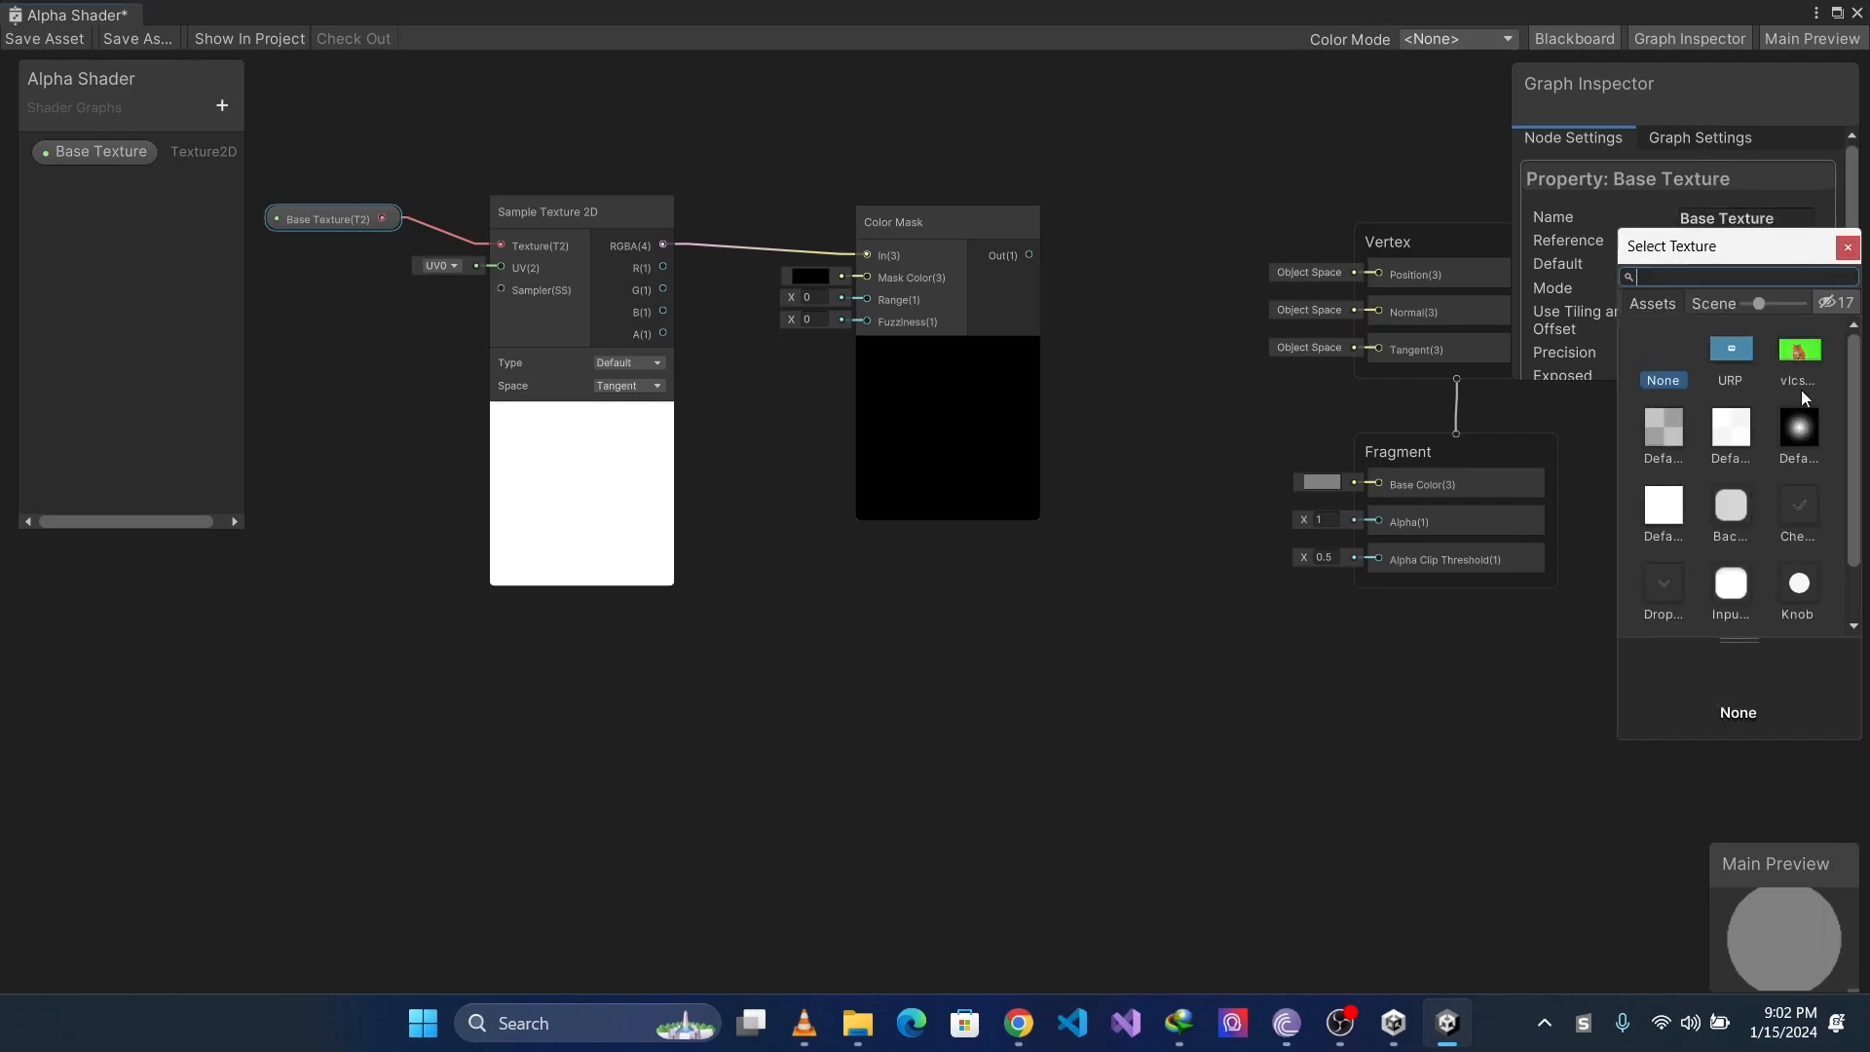
double_click(1805, 349)
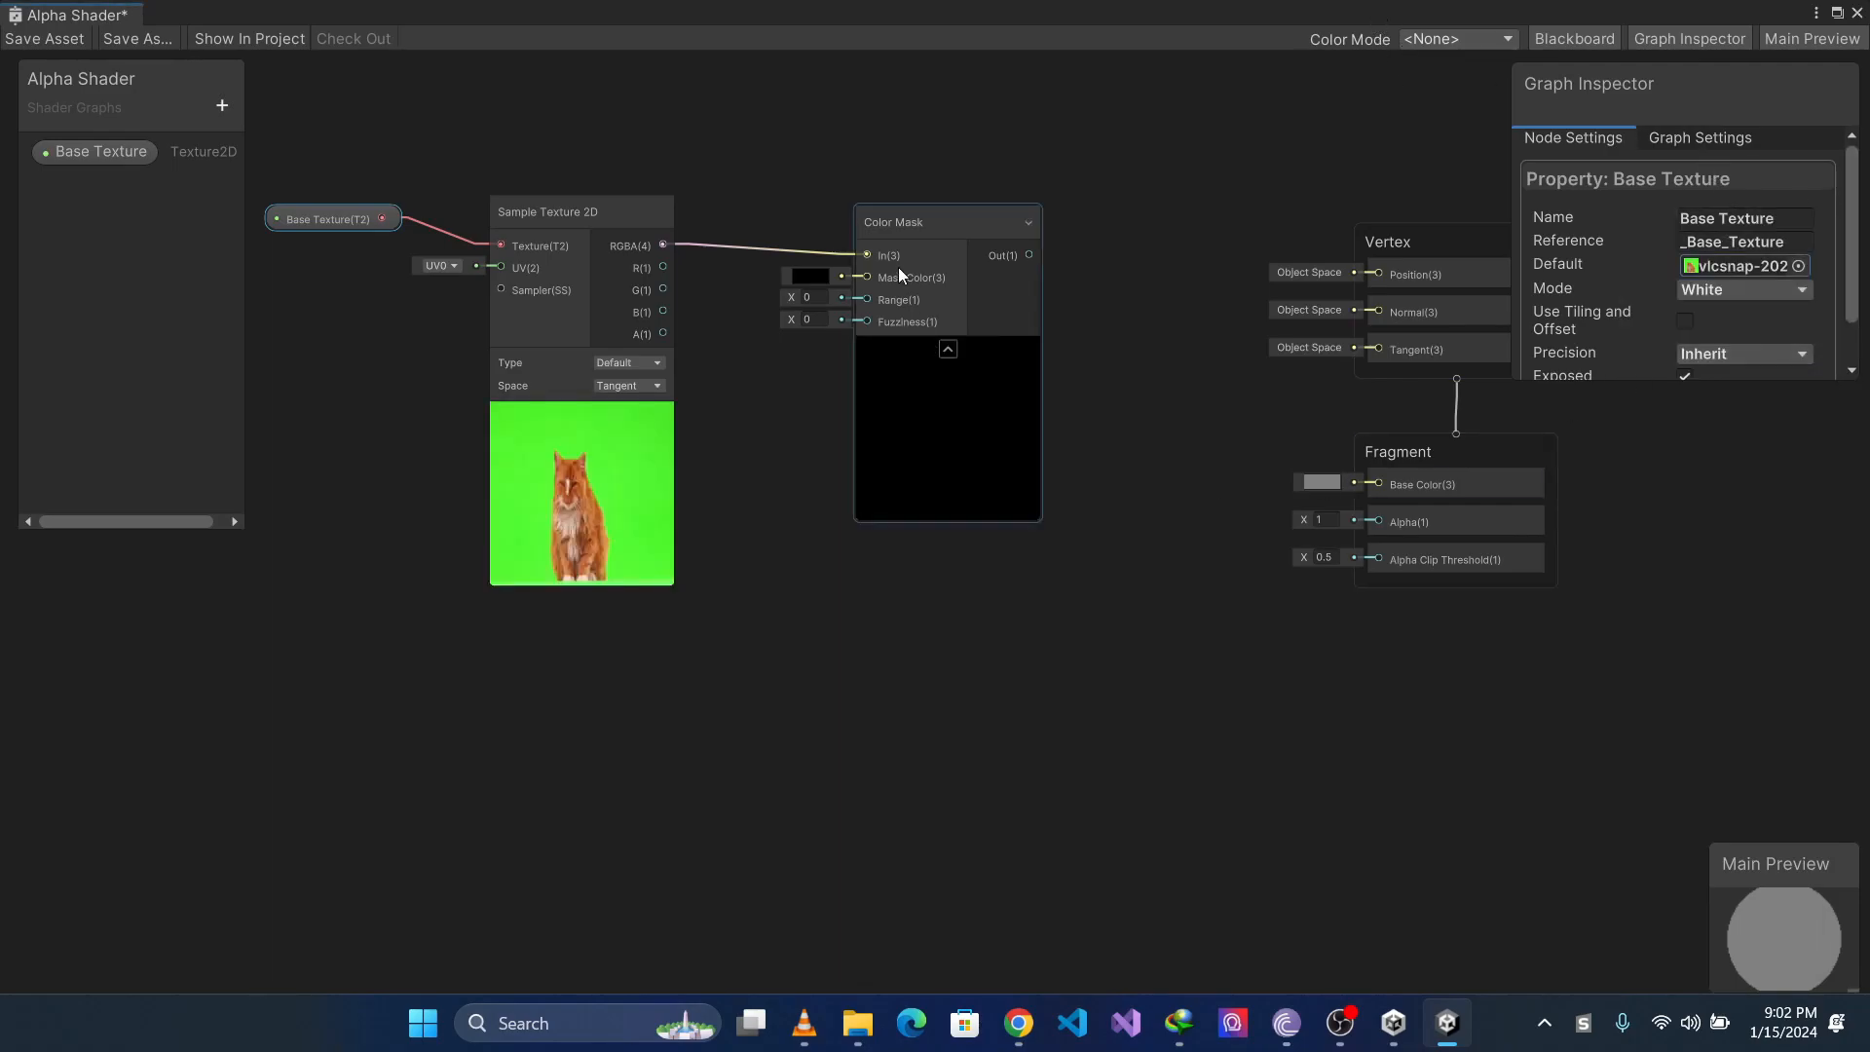
Set the Color Mask's Mask Color to green 4DF324 by sampling the background in the cat texture preview
left_click(814, 279)
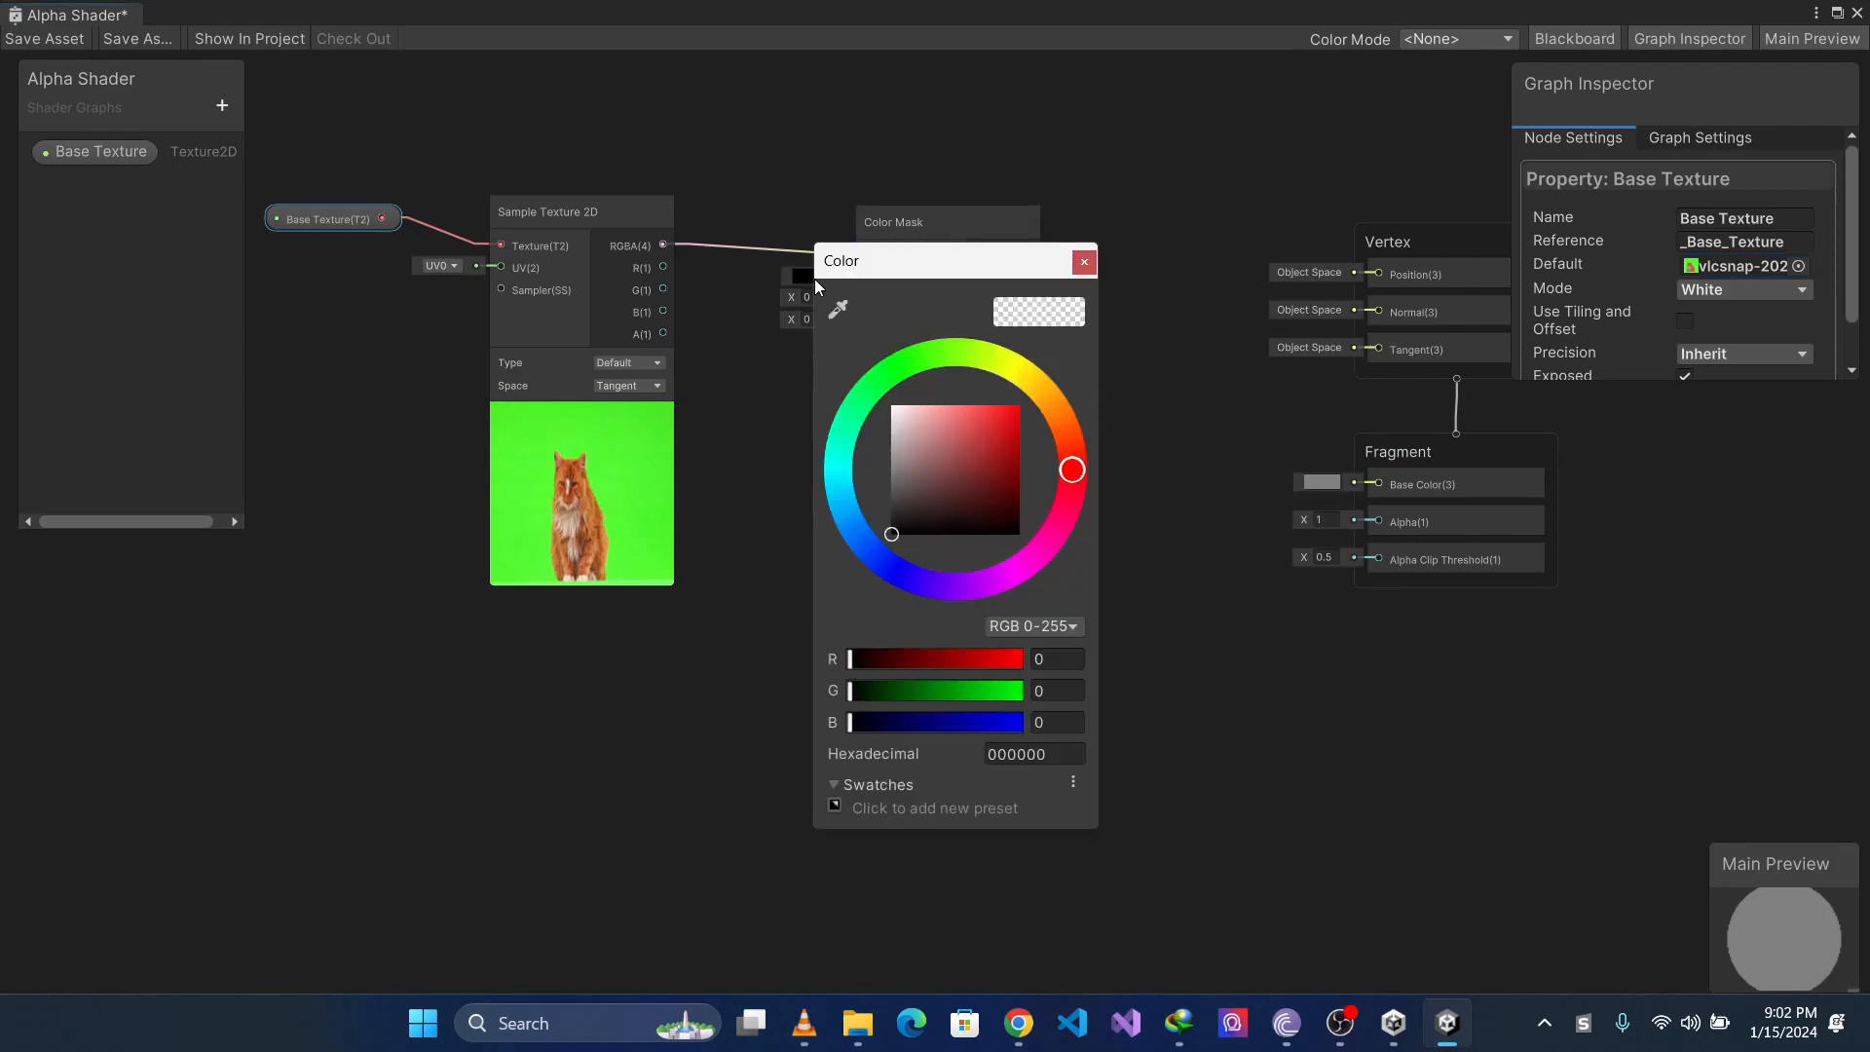
left_click(838, 309)
left_click(623, 422)
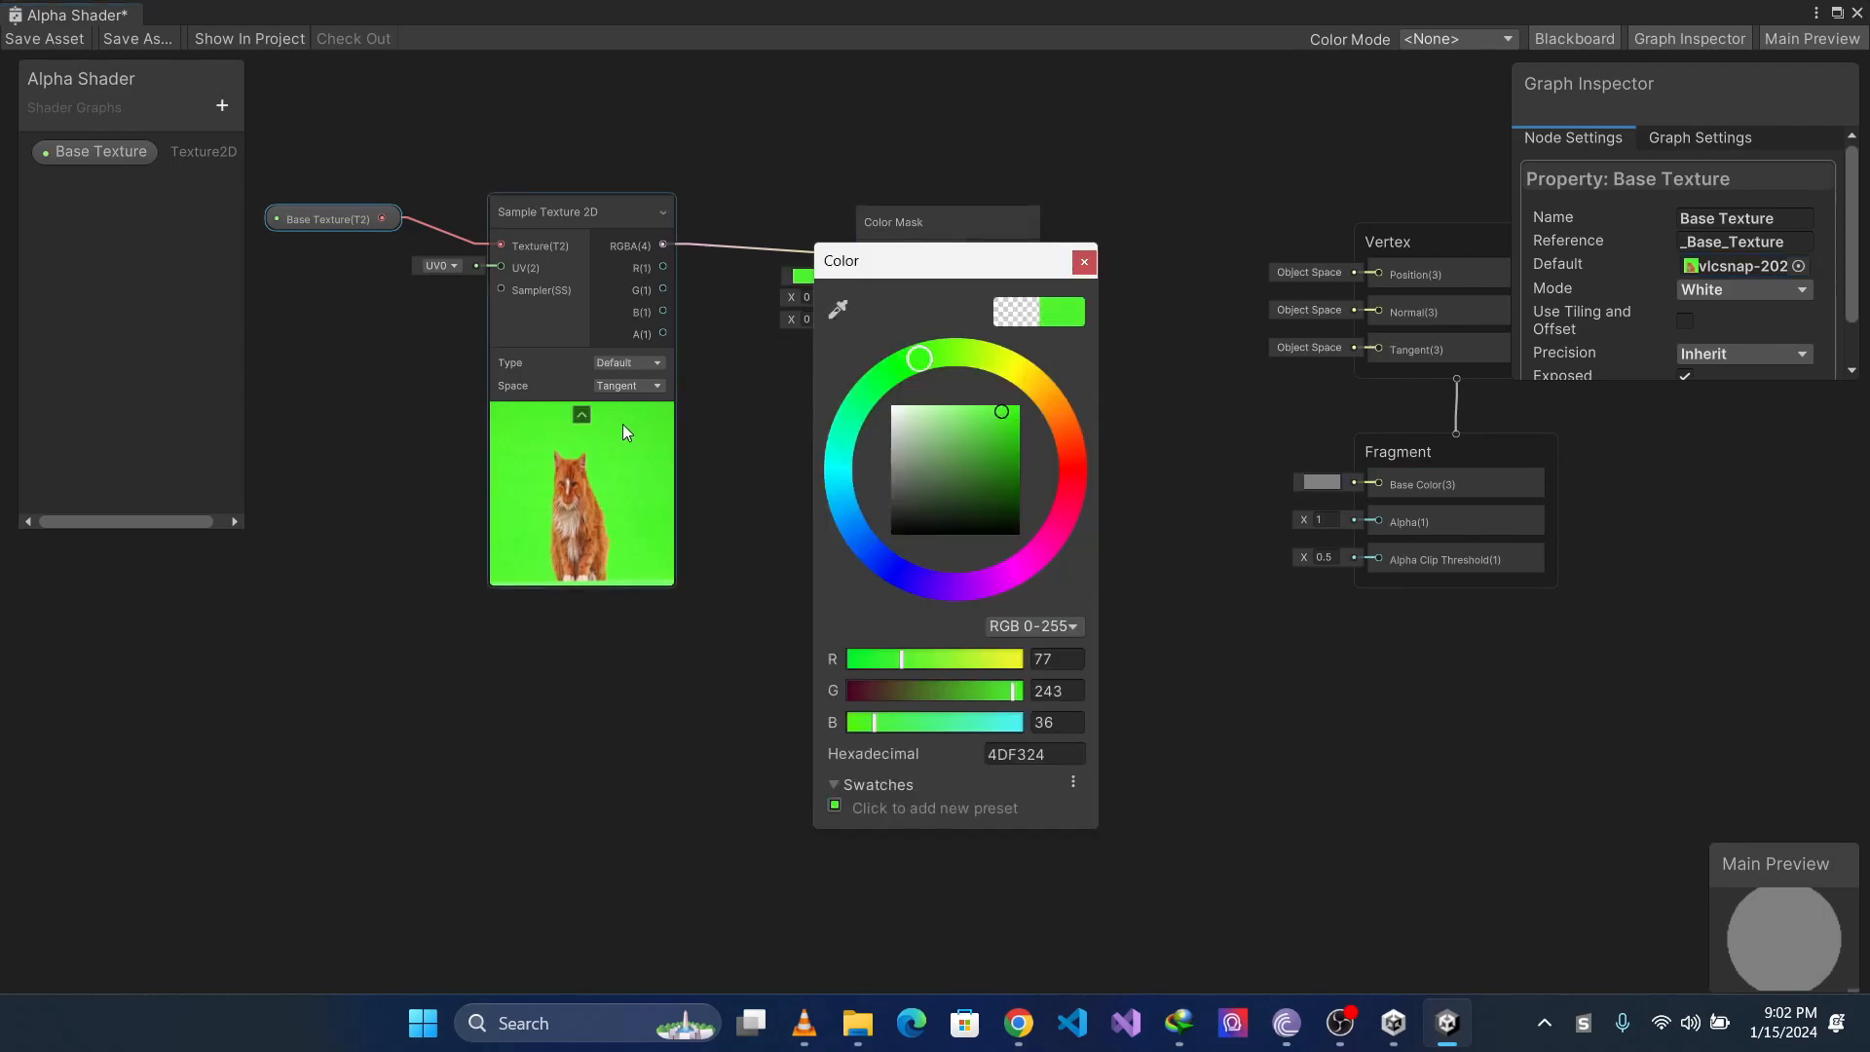
left_click(1084, 262)
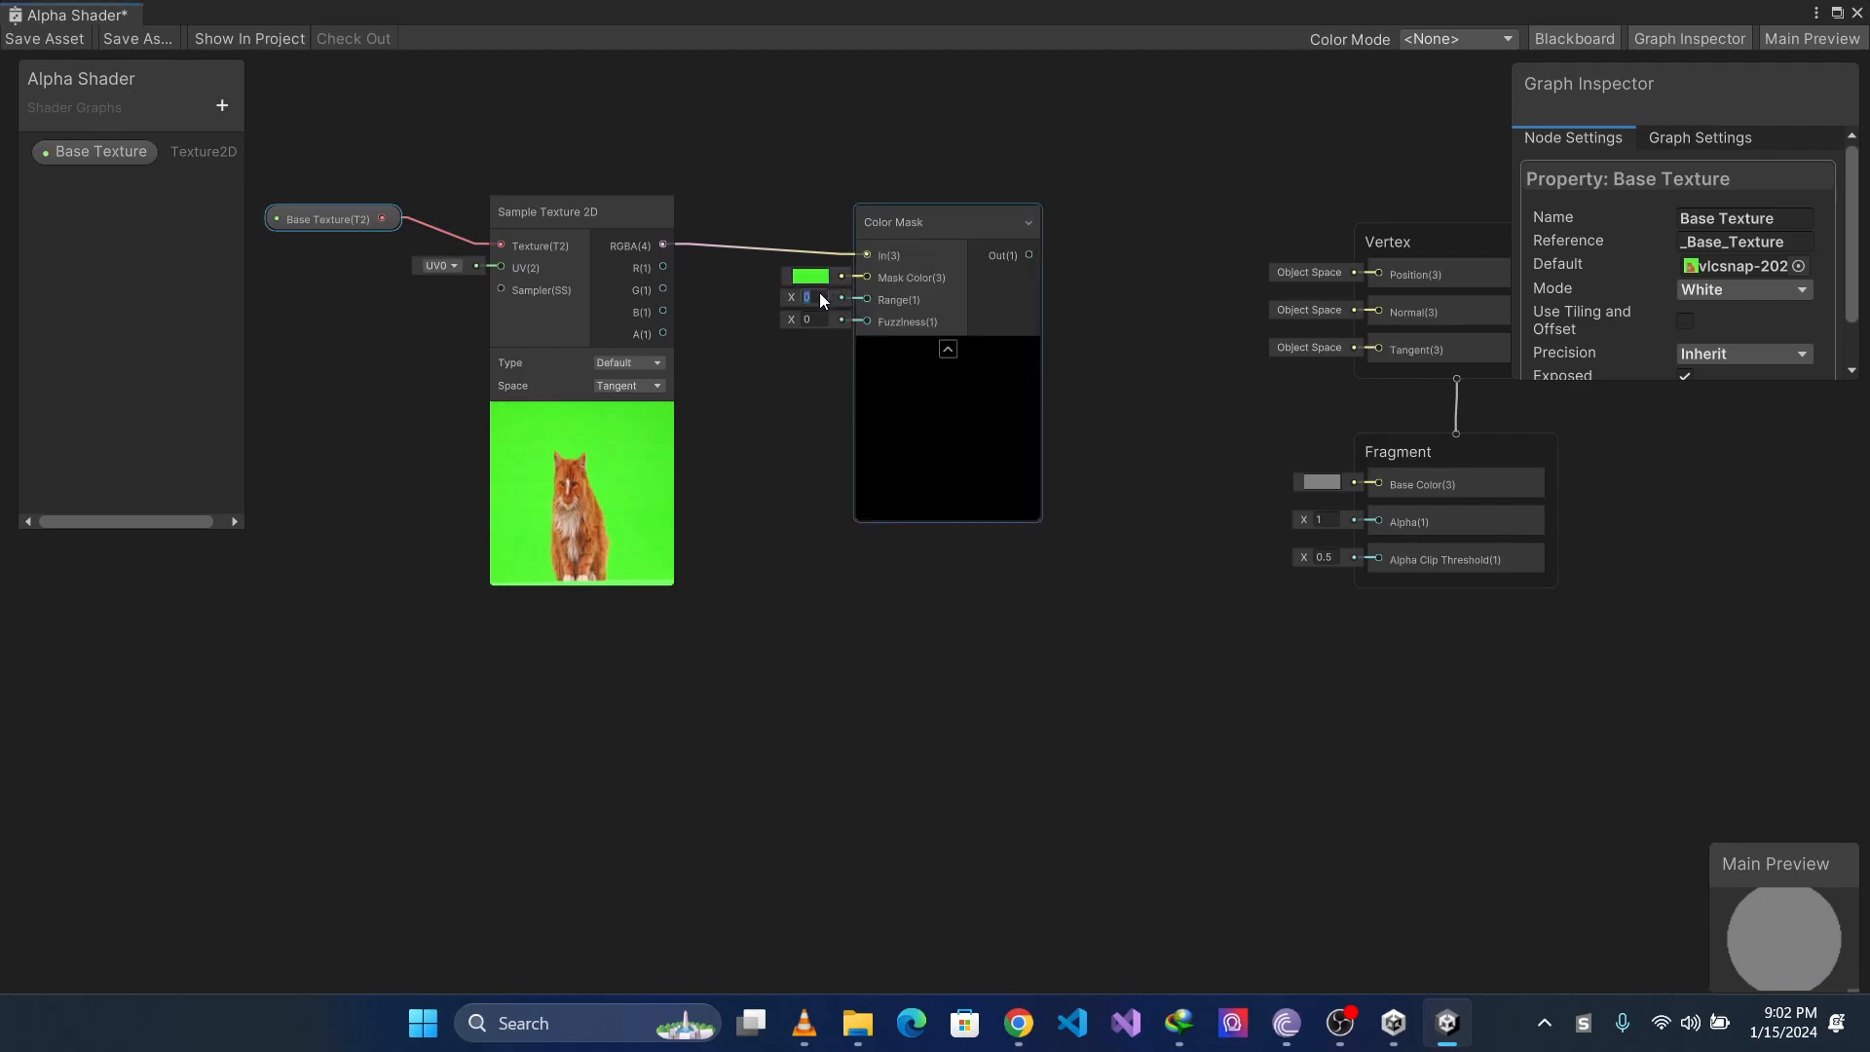
Set the Color Mask's Range to 0.5 and move the node closer to Sample Texture 2D, level with it
type("2")
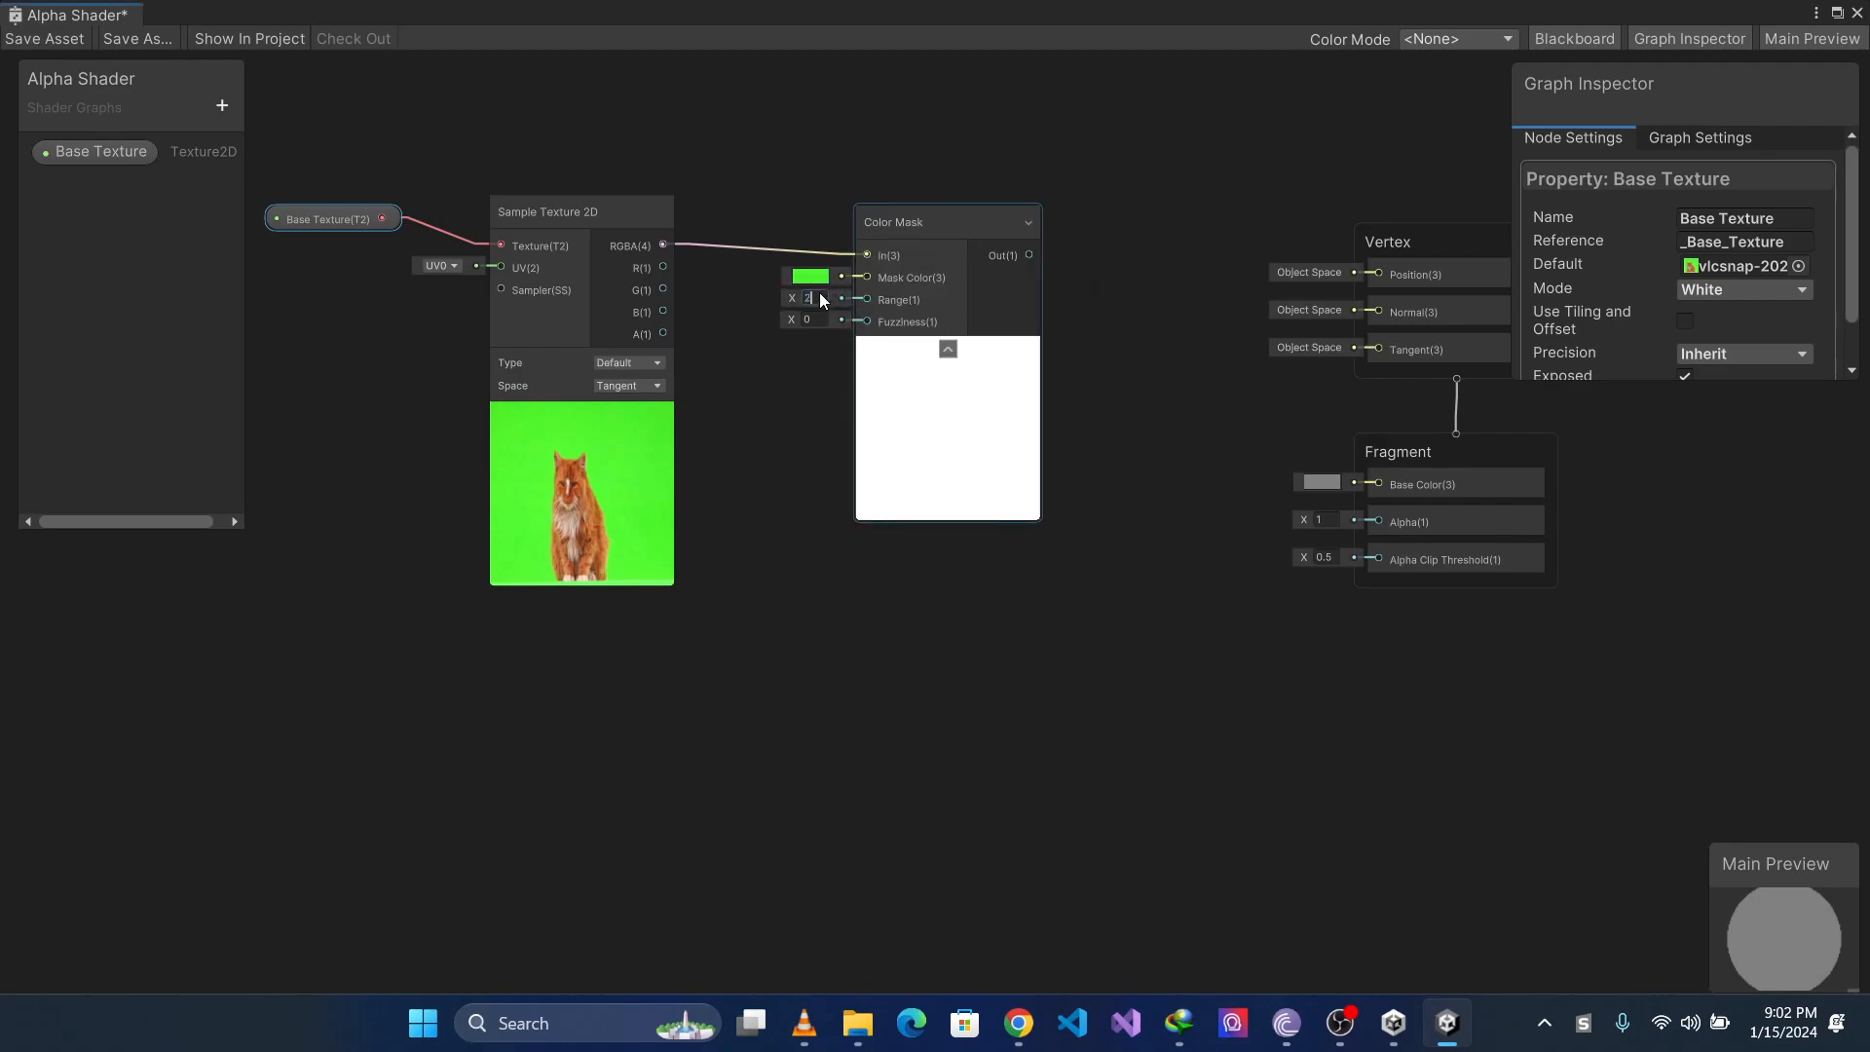
key("BackSpace")
type(".85")
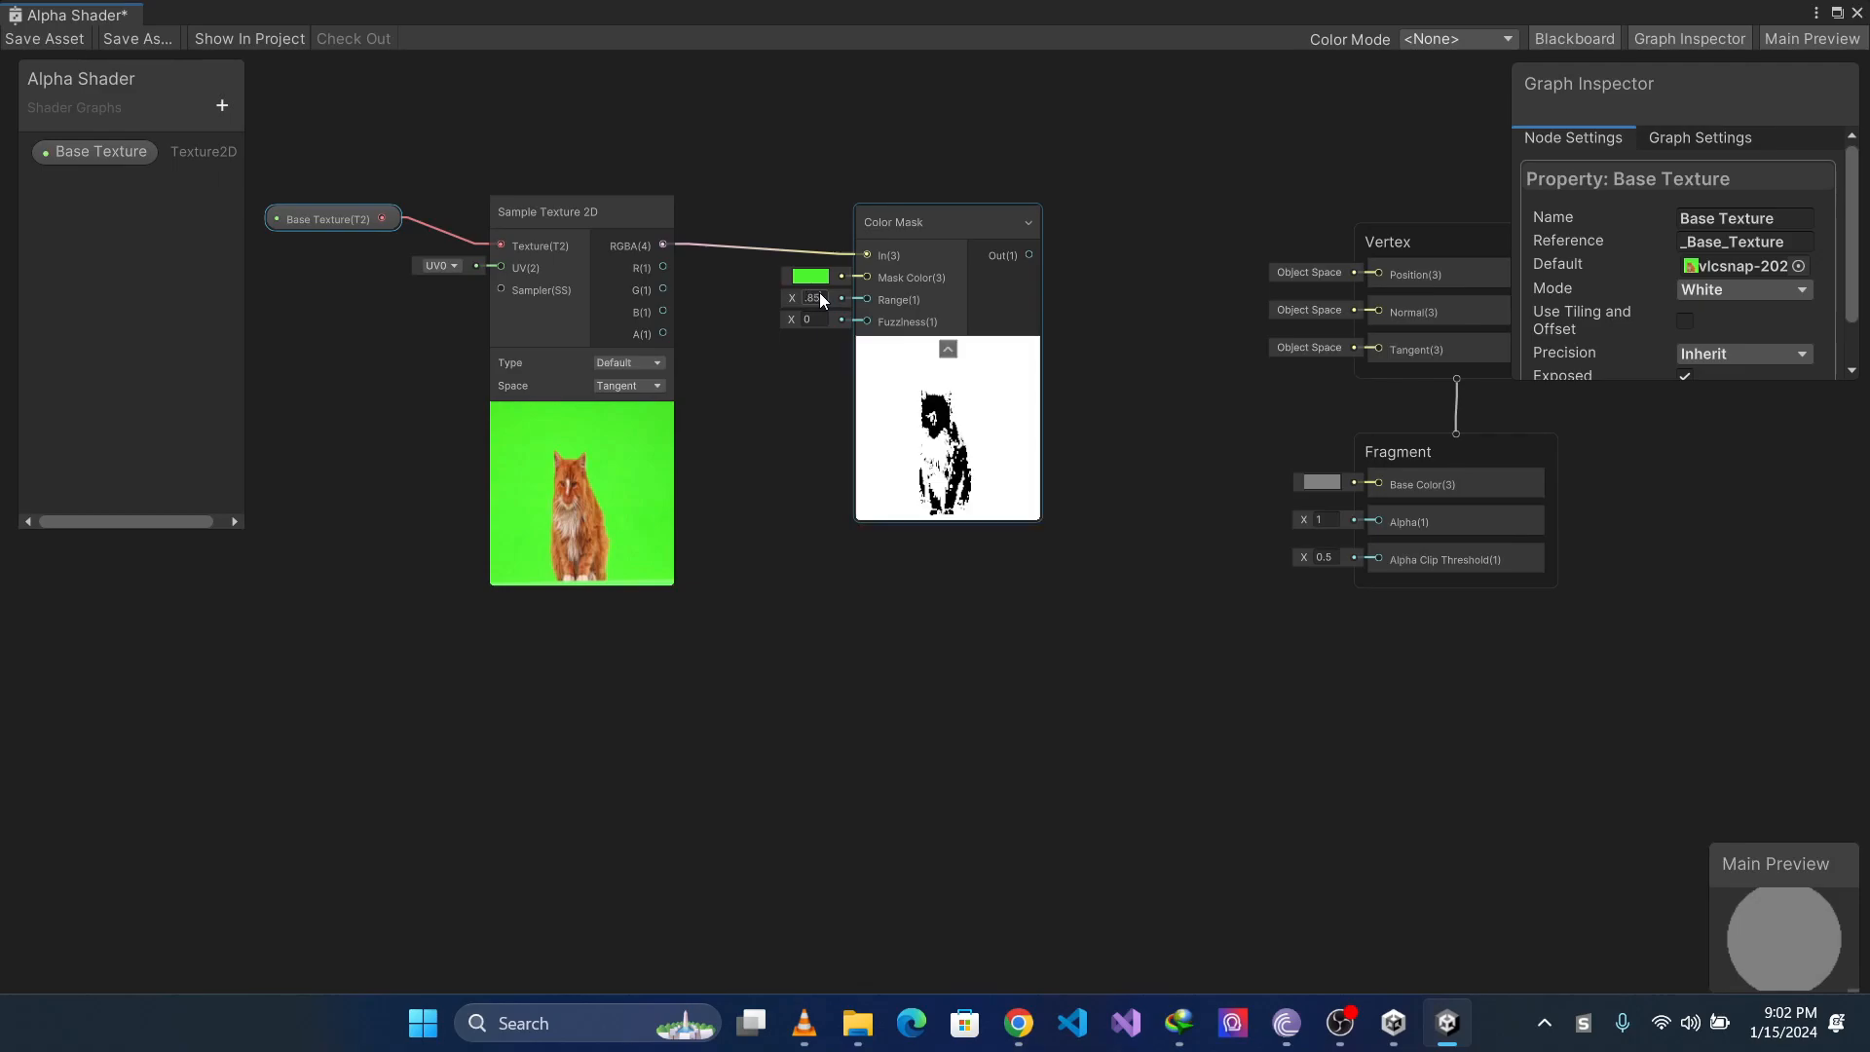
key("BackSpace")
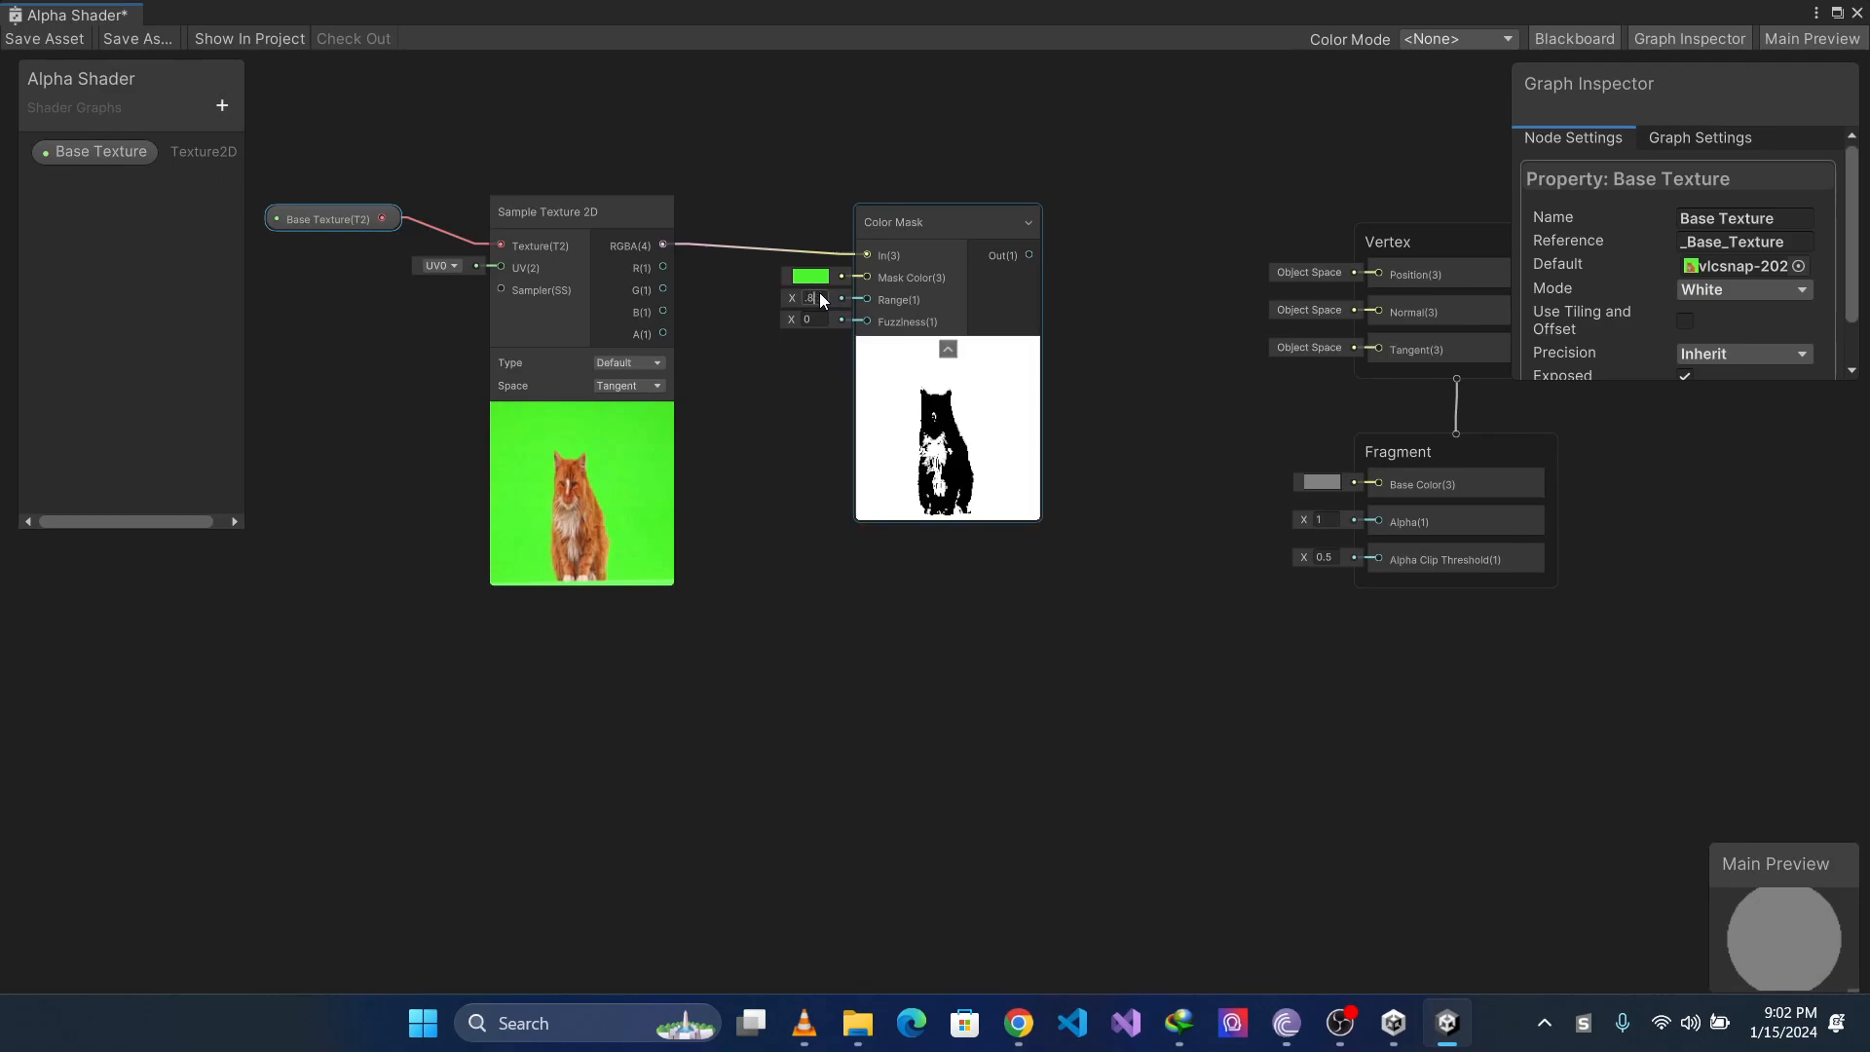
key("BackSpace")
type("5")
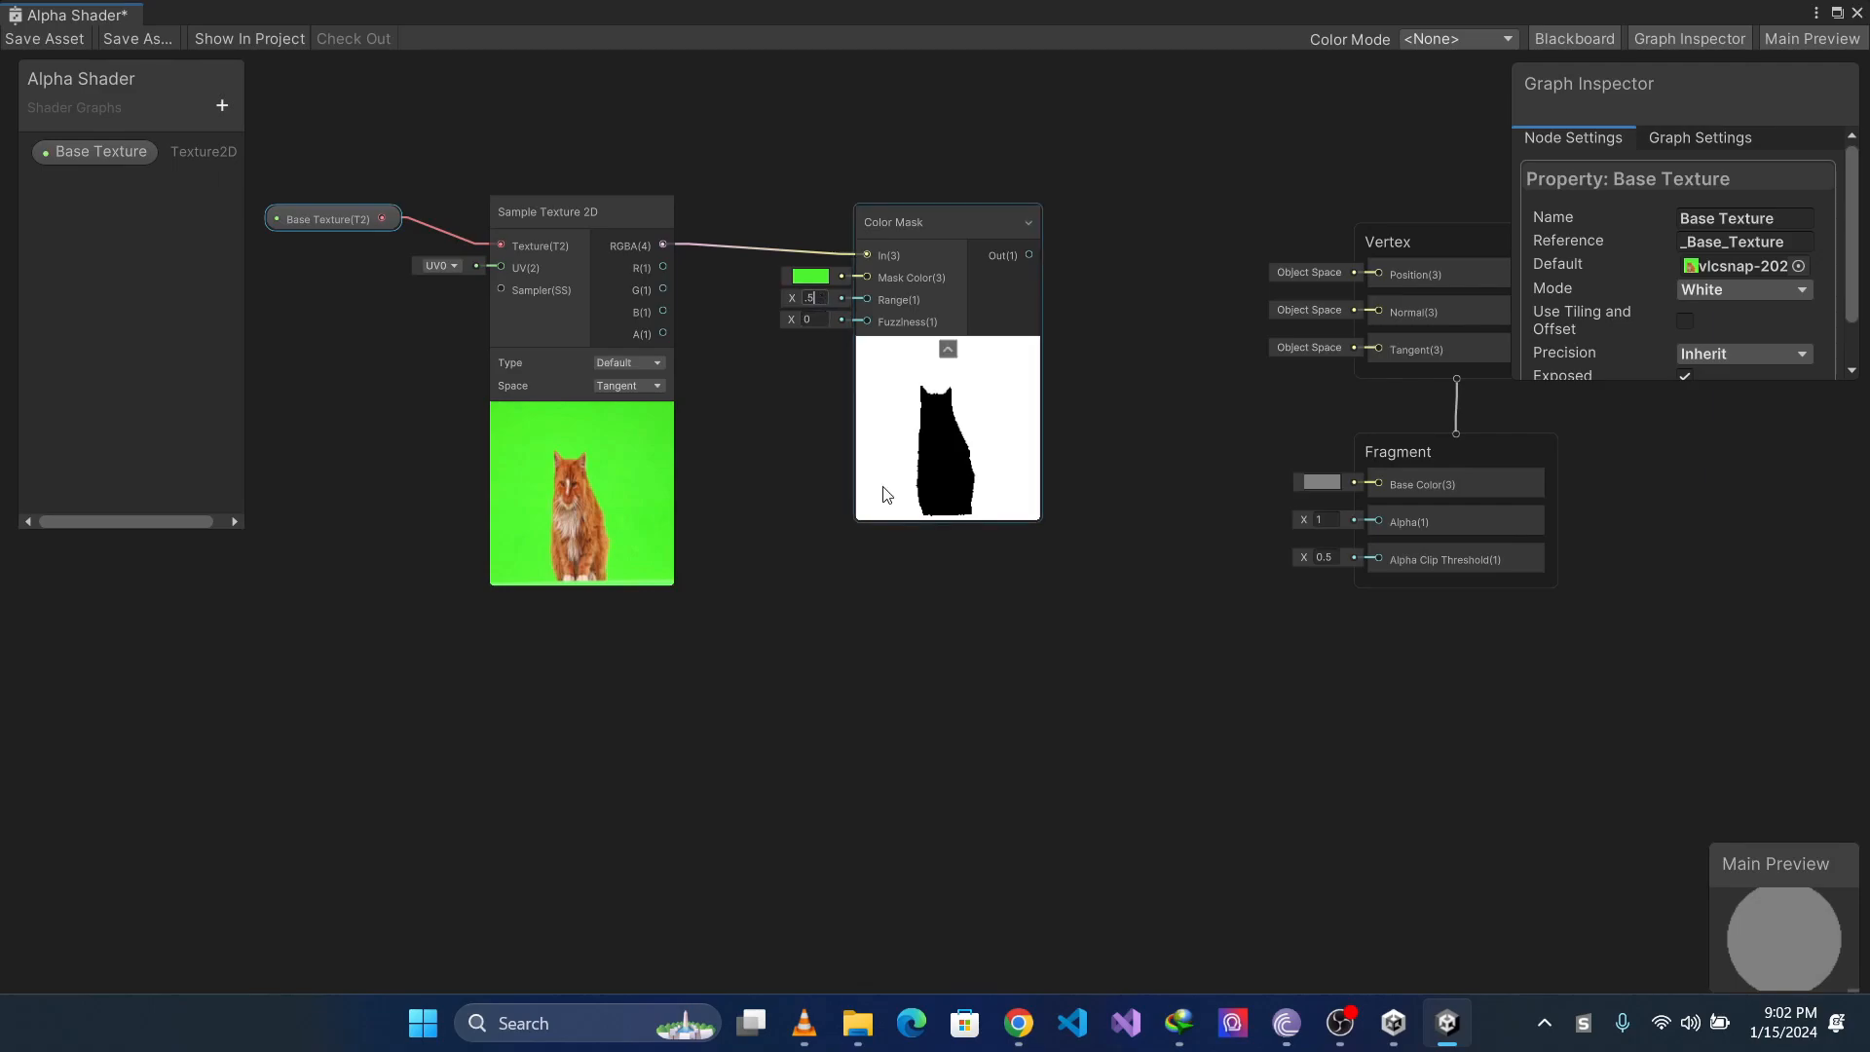
left_click(939, 212)
left_click_drag(934, 219, 873, 208)
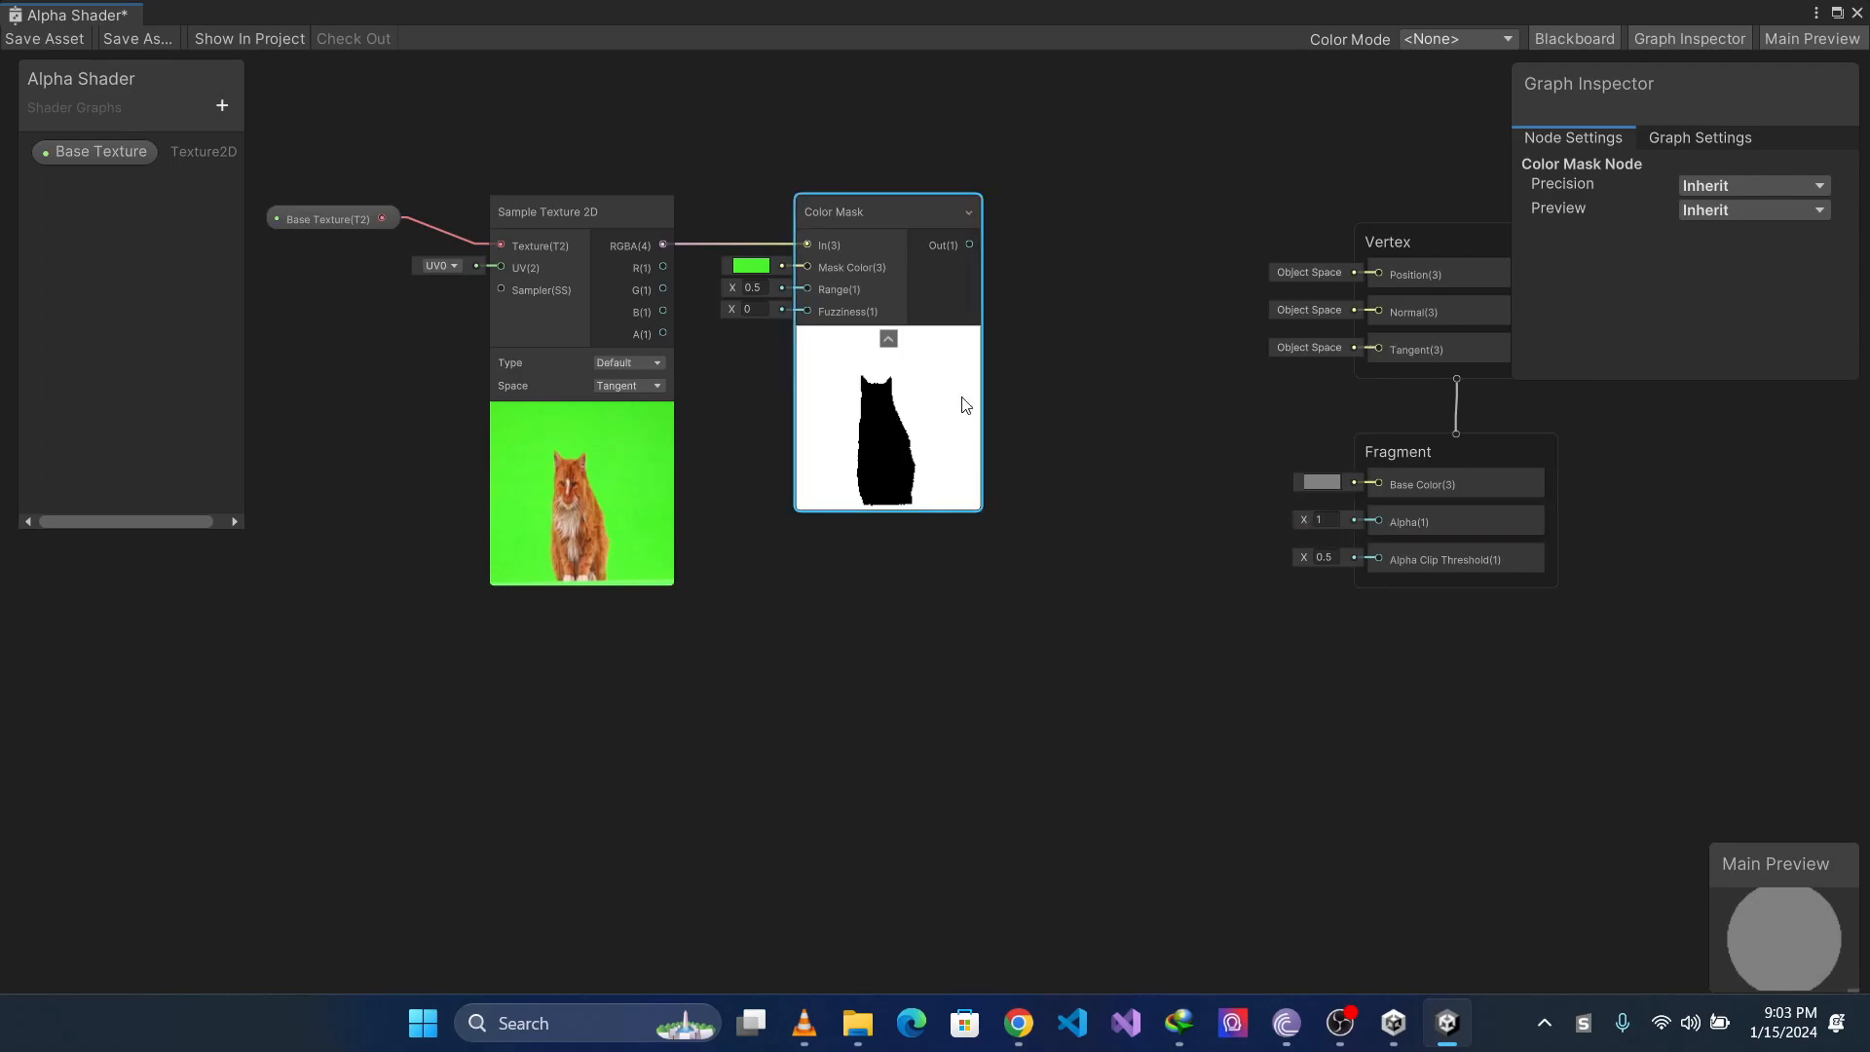
Move the Color Mask node closer to Sample Texture 2D and create a One Minus node fed by the Color Mask output
left_click_drag(968, 447, 939, 447)
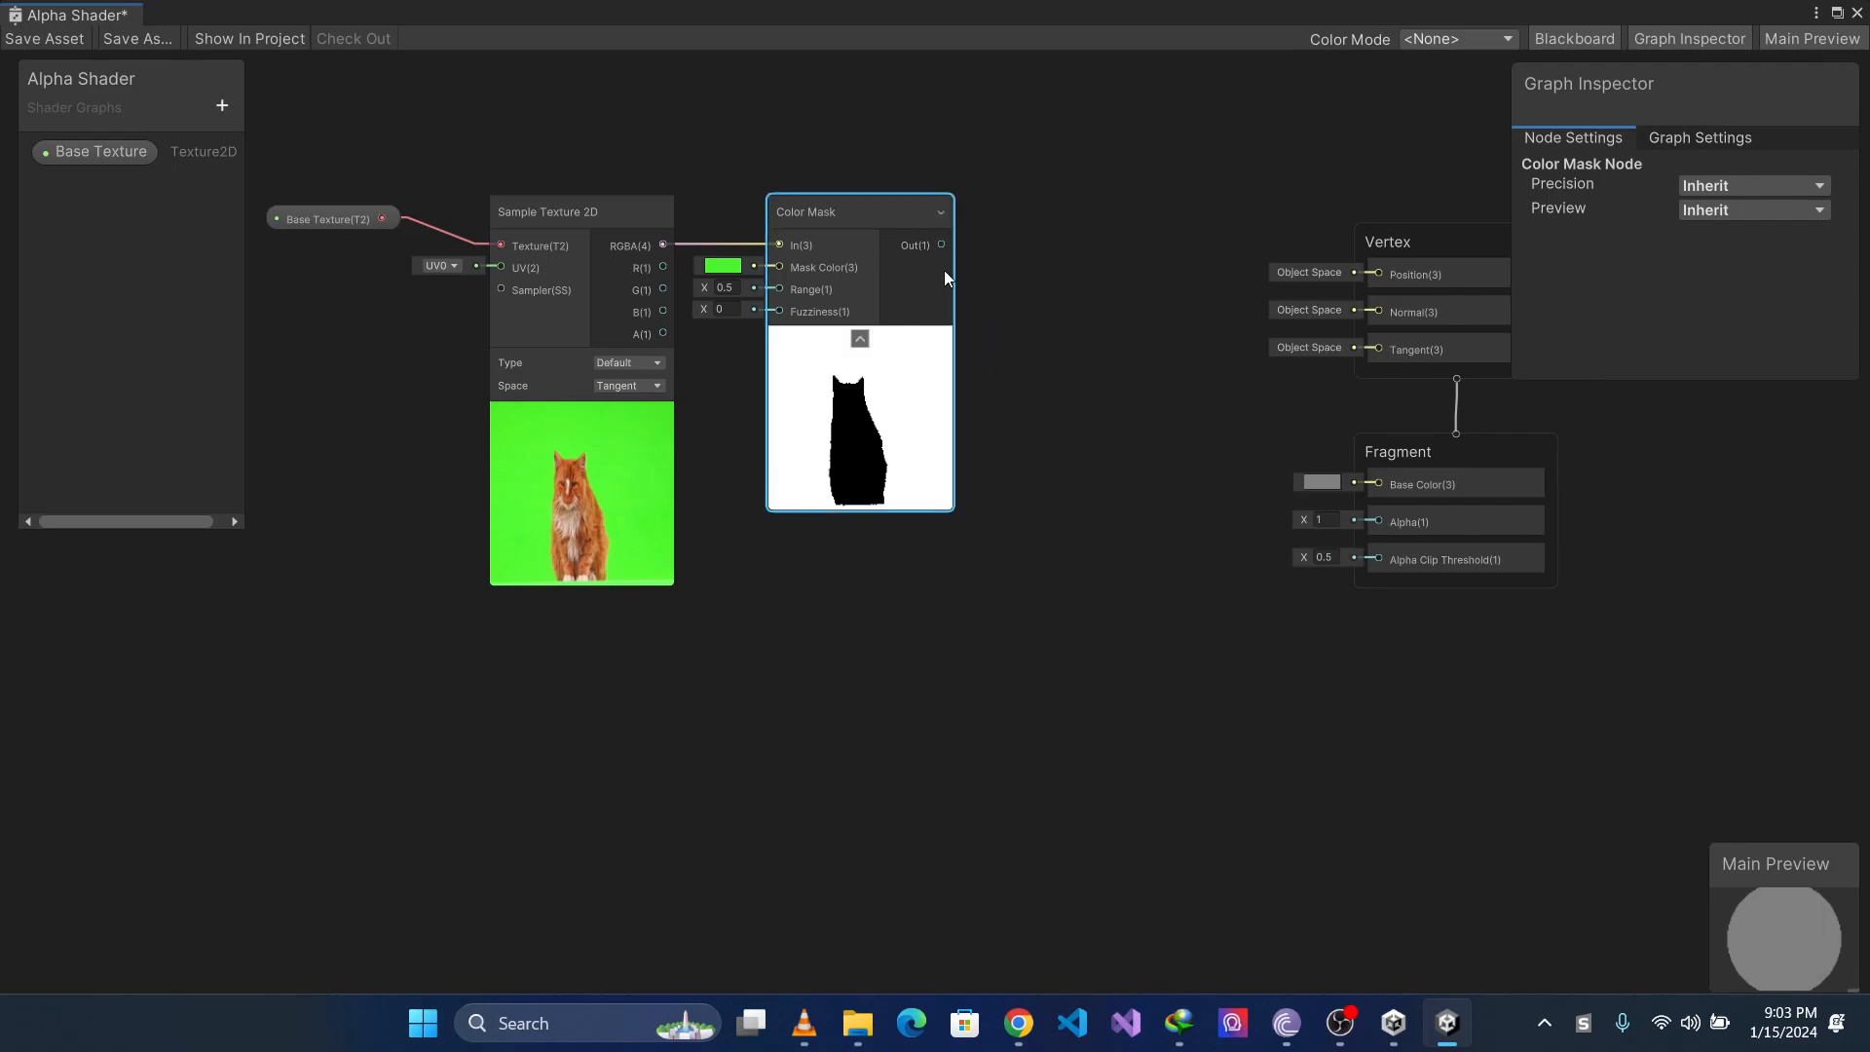
left_click_drag(940, 246, 1032, 242)
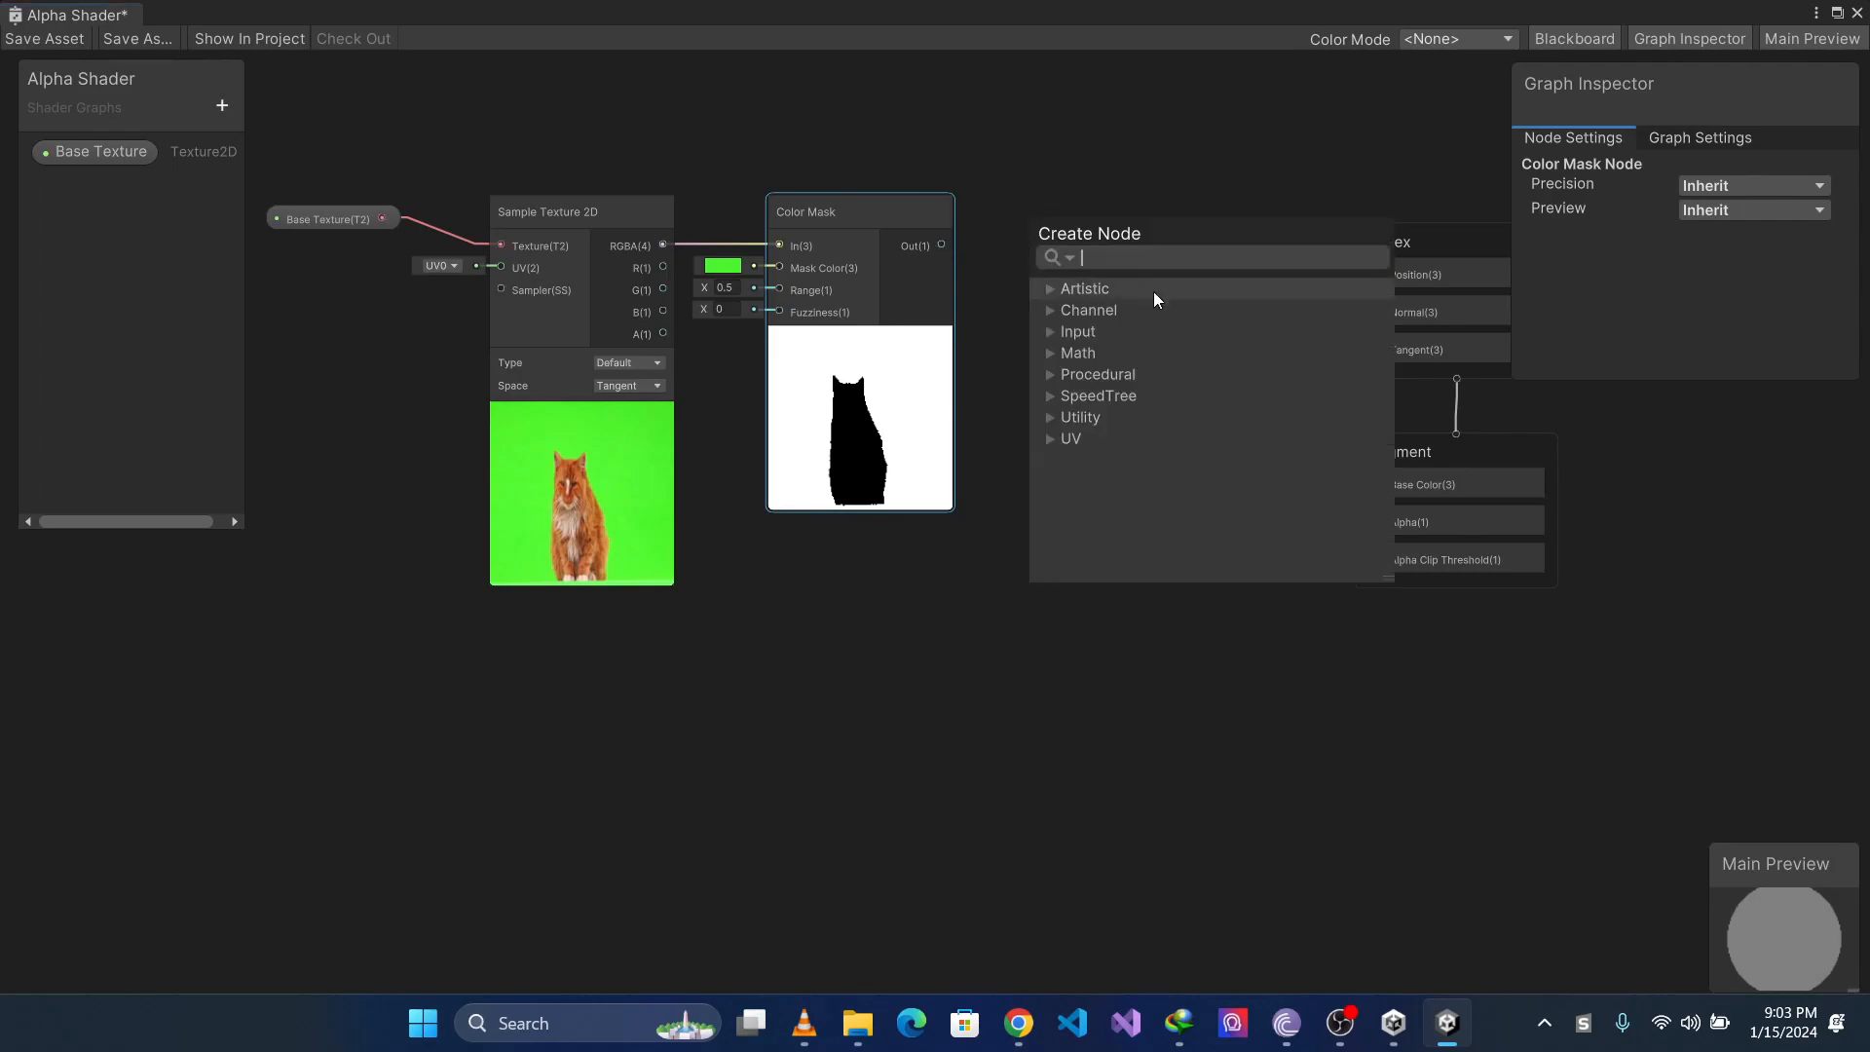
type("one")
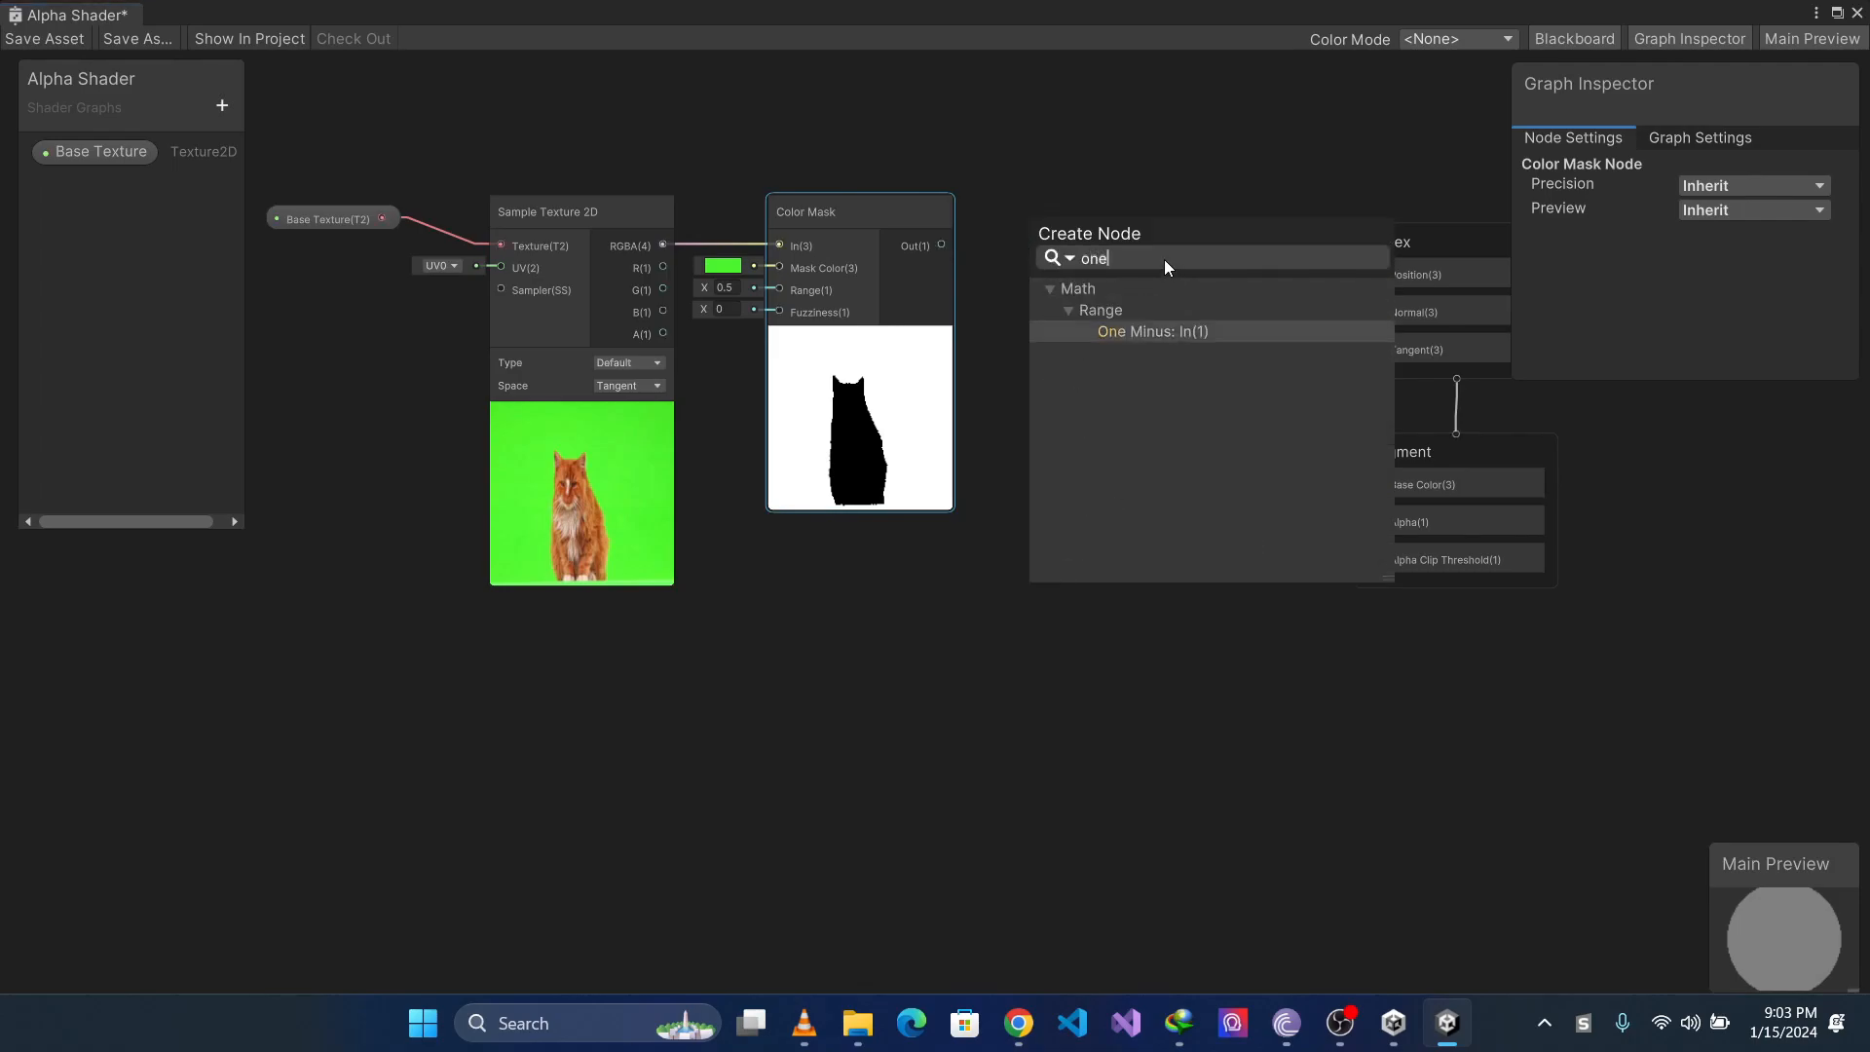
left_click(1128, 329)
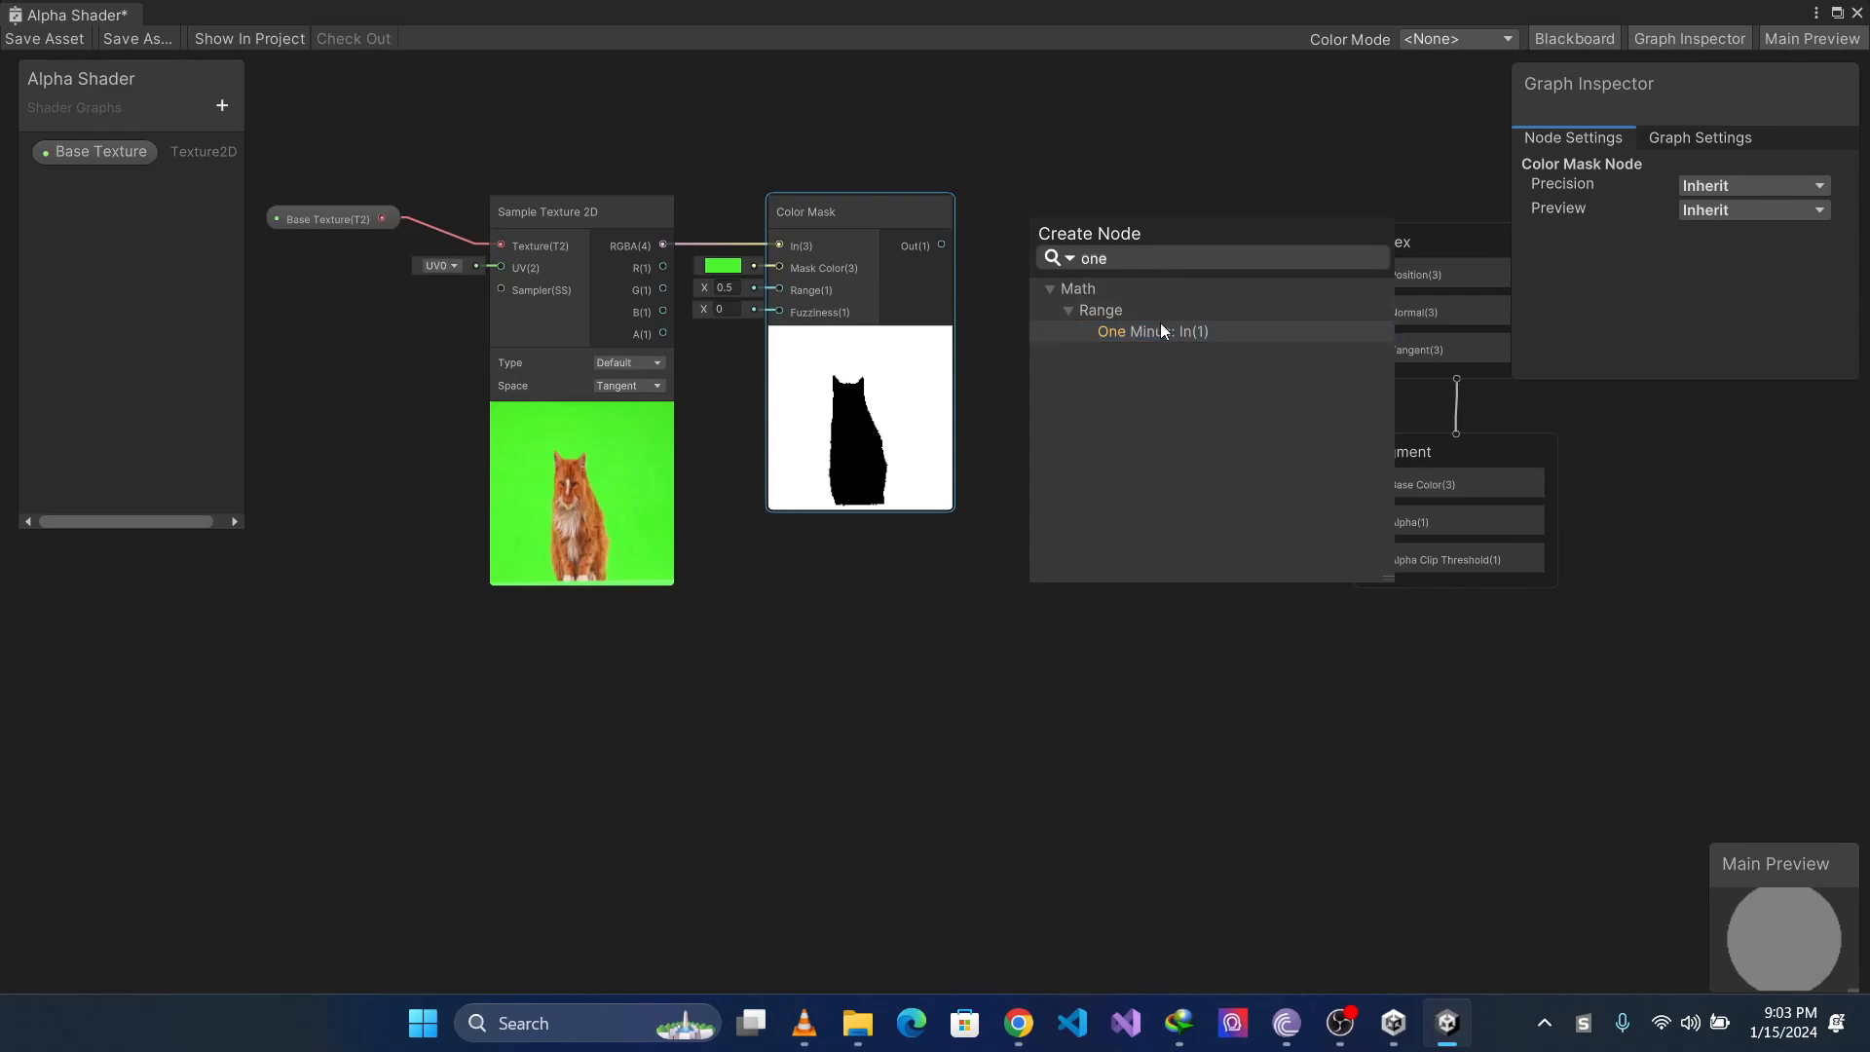
double_click(1160, 329)
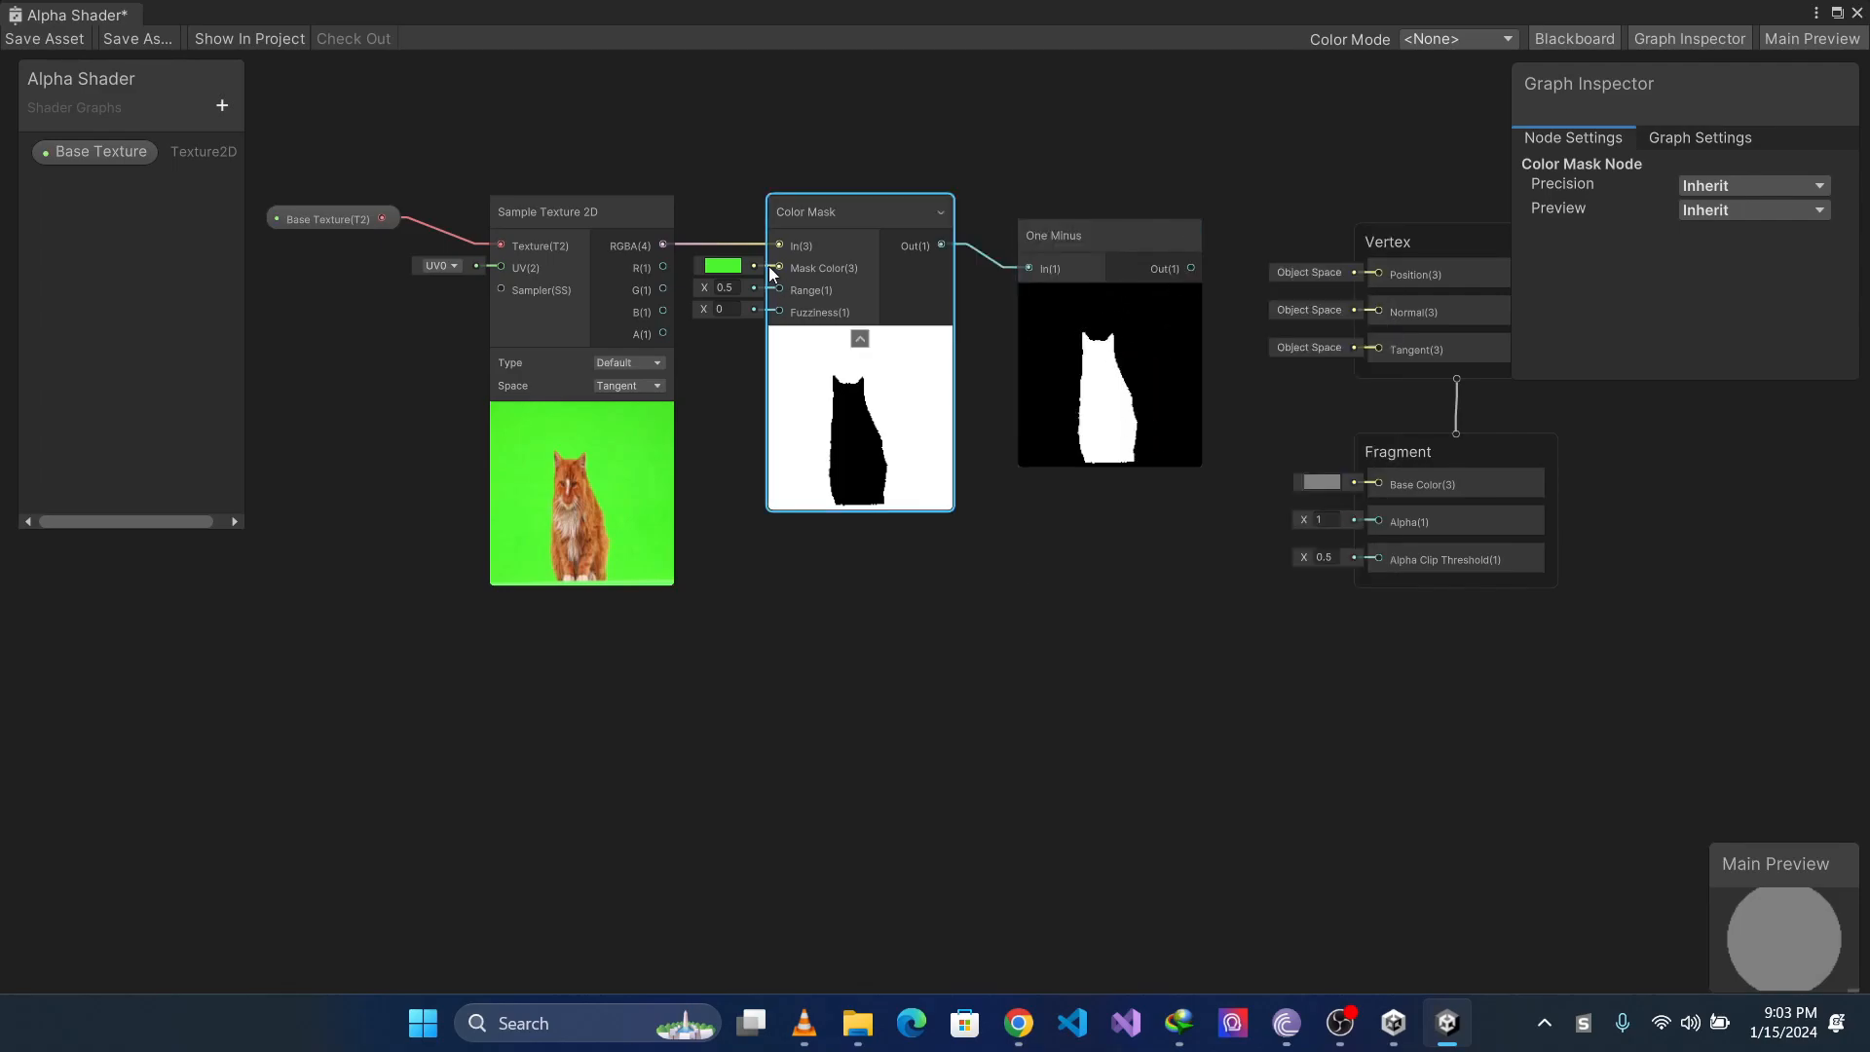
Connect the One Minus output to the Fragment Alpha and the Sample Texture 2D RGBA output to the Fragment Base Color
left_click_drag(1192, 269, 1378, 521)
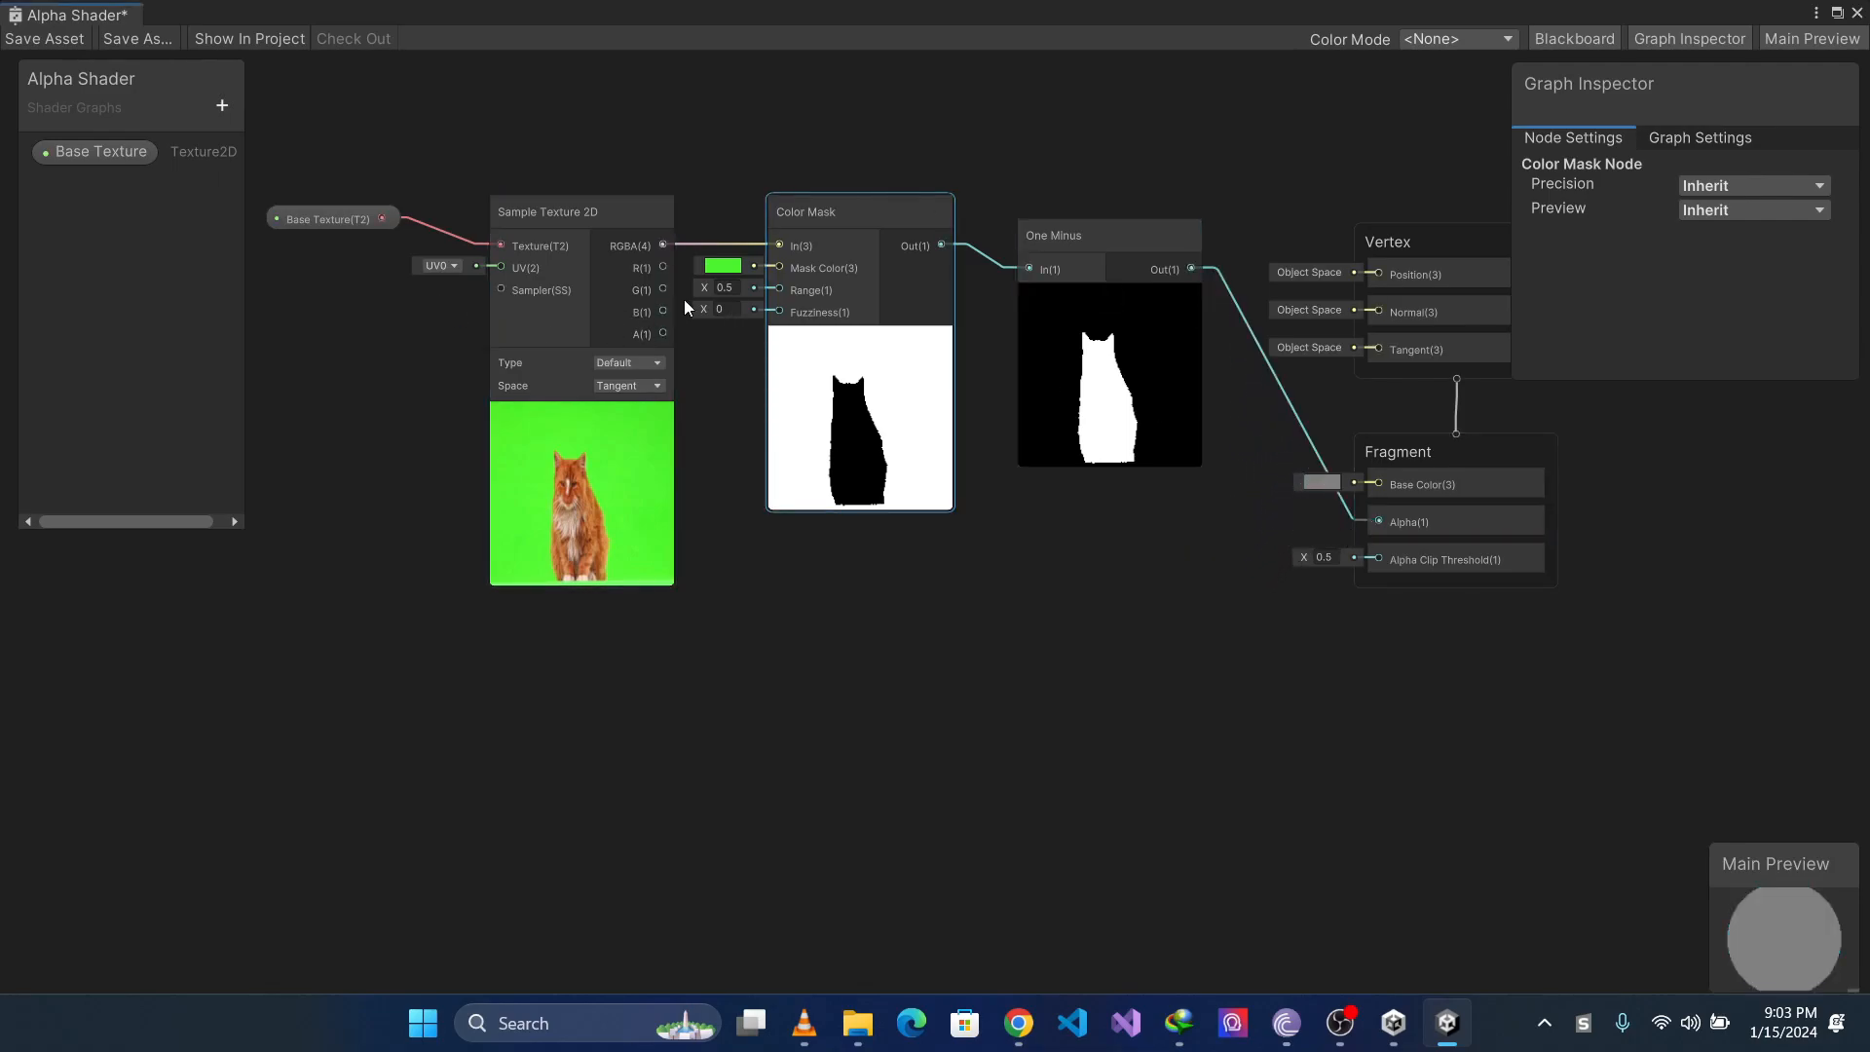
left_click_drag(662, 244, 1360, 484)
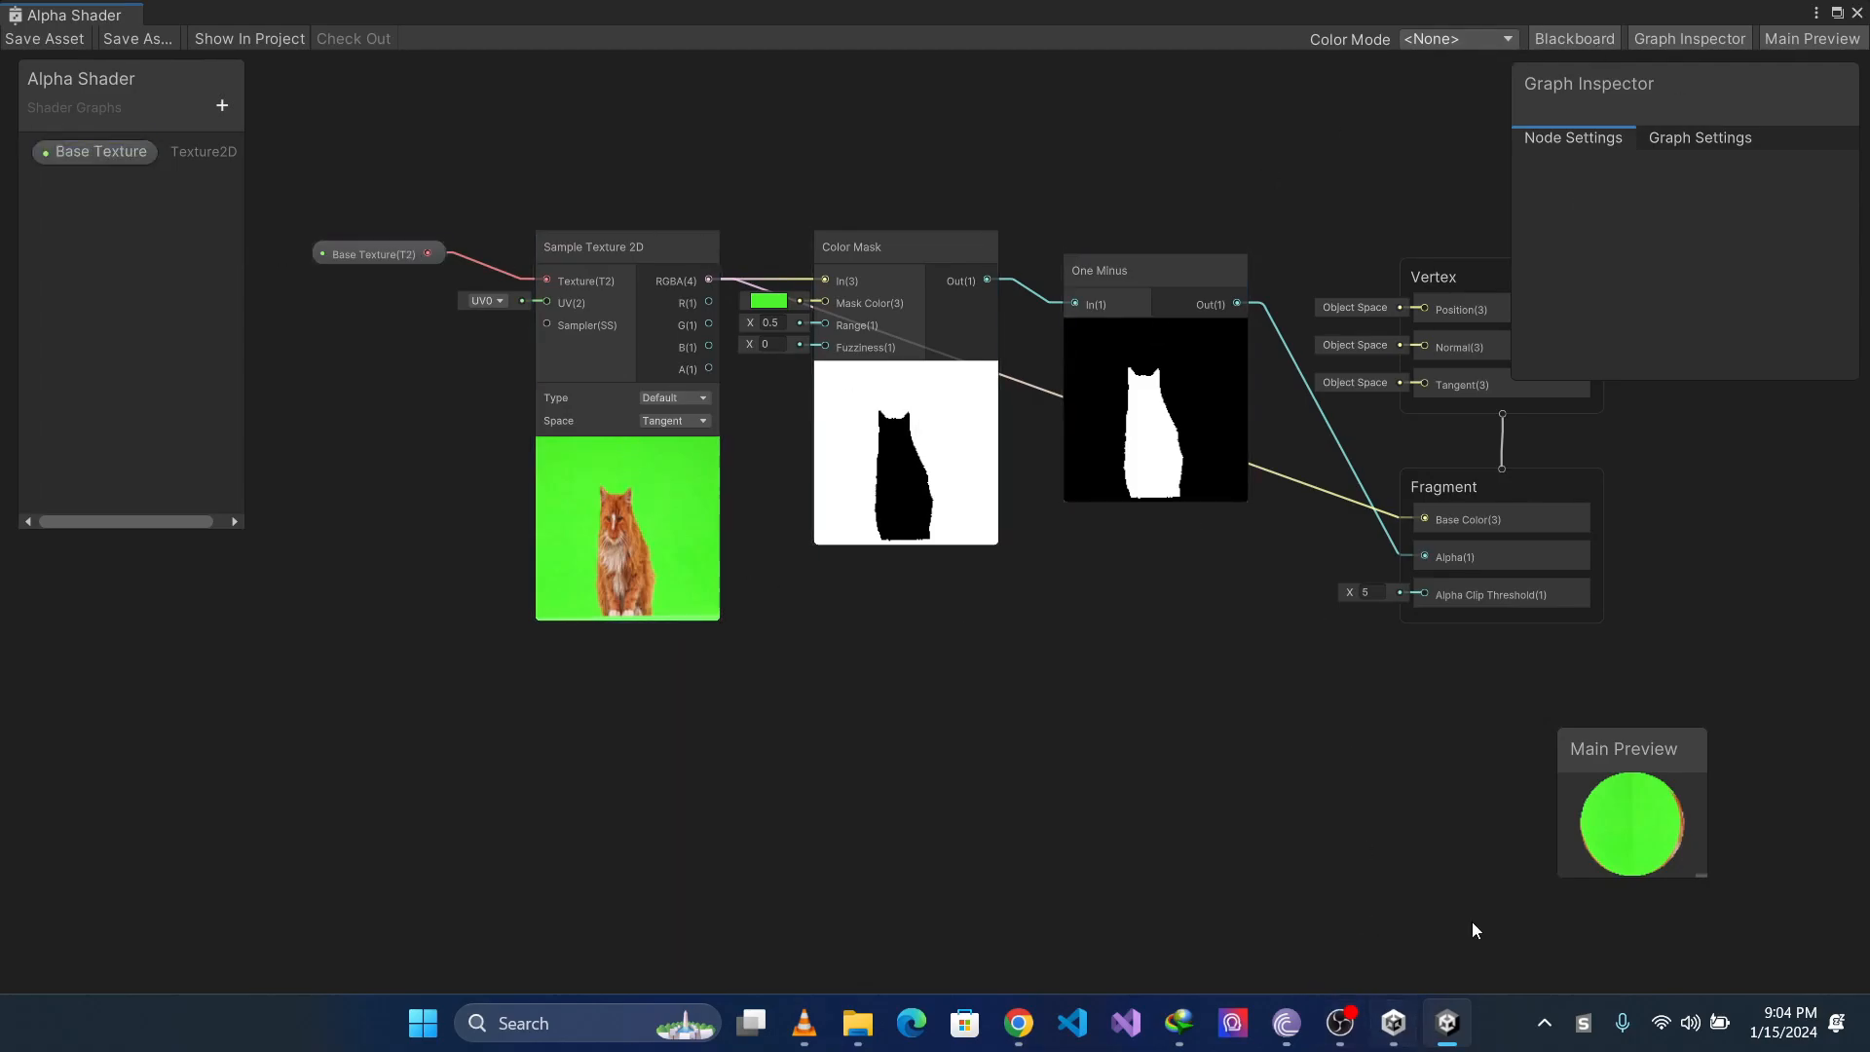
Return to the scene editor, add a Quad 3D object to SampleScene, select it and show it in the Game view
double_click(1680, 11)
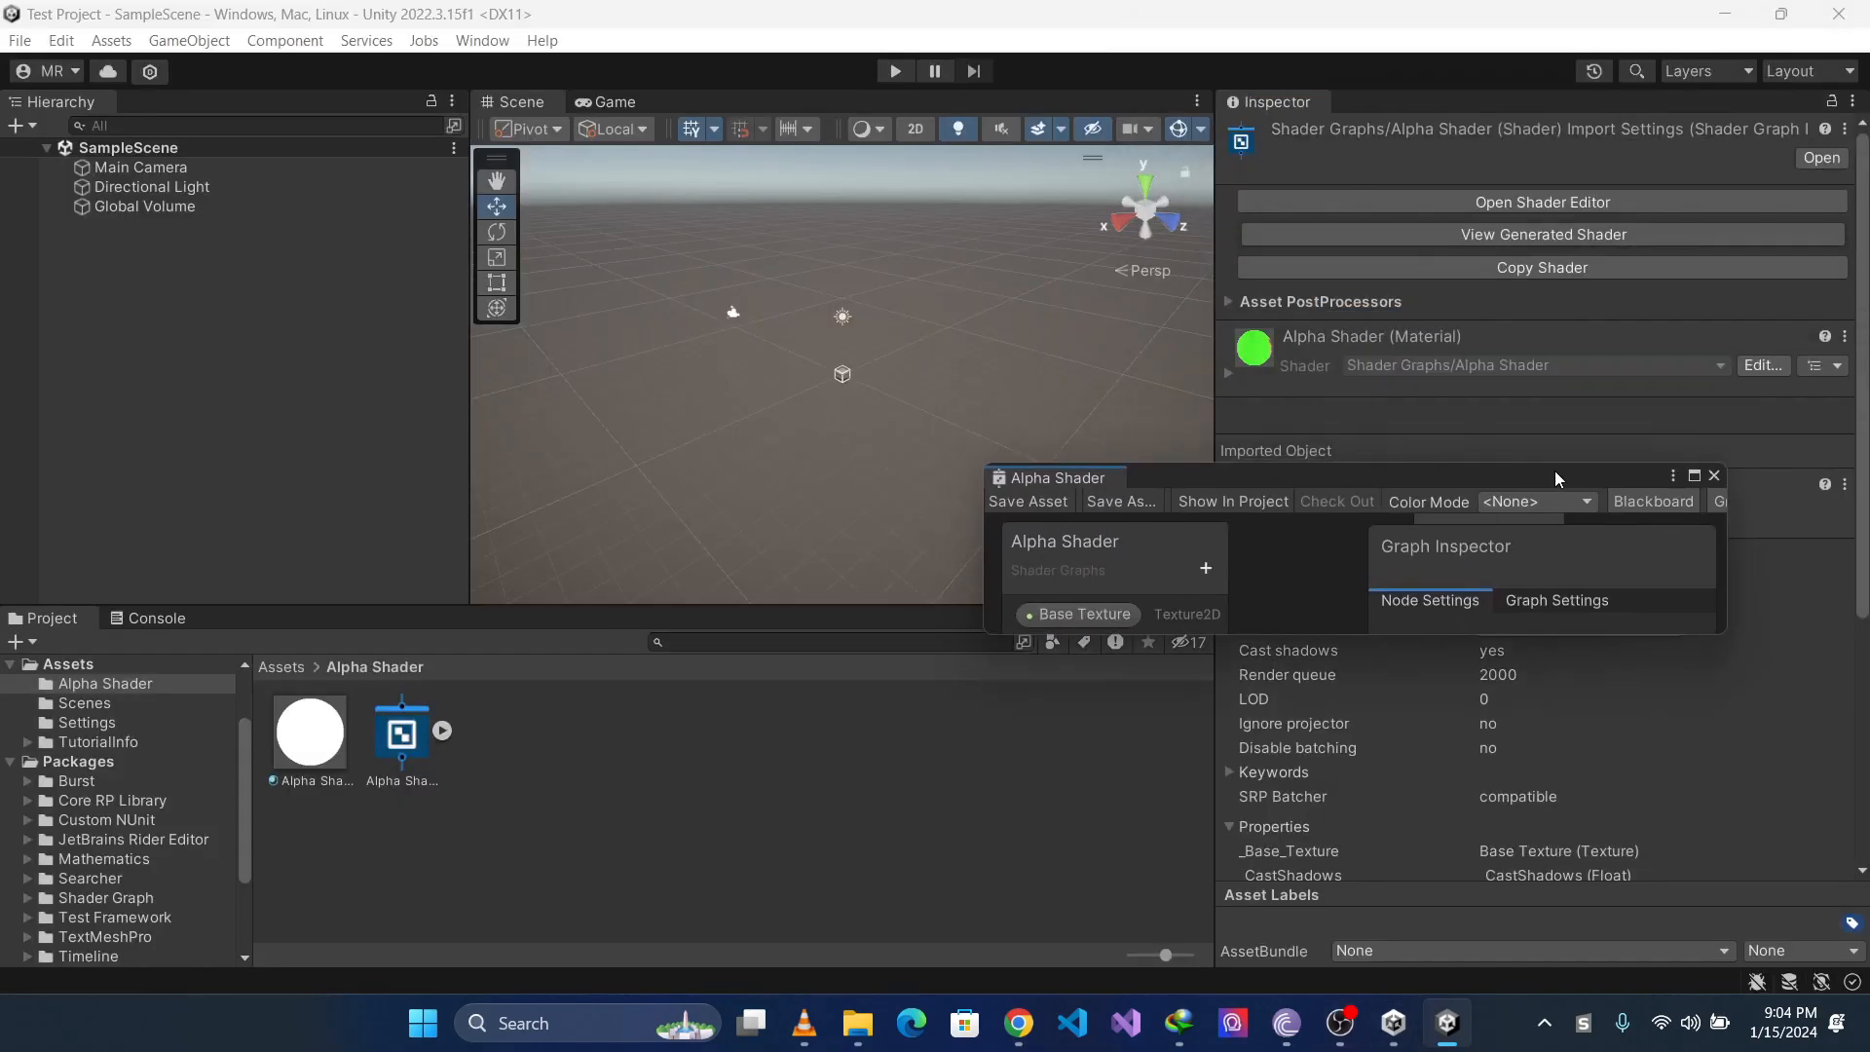
right_click(155, 245)
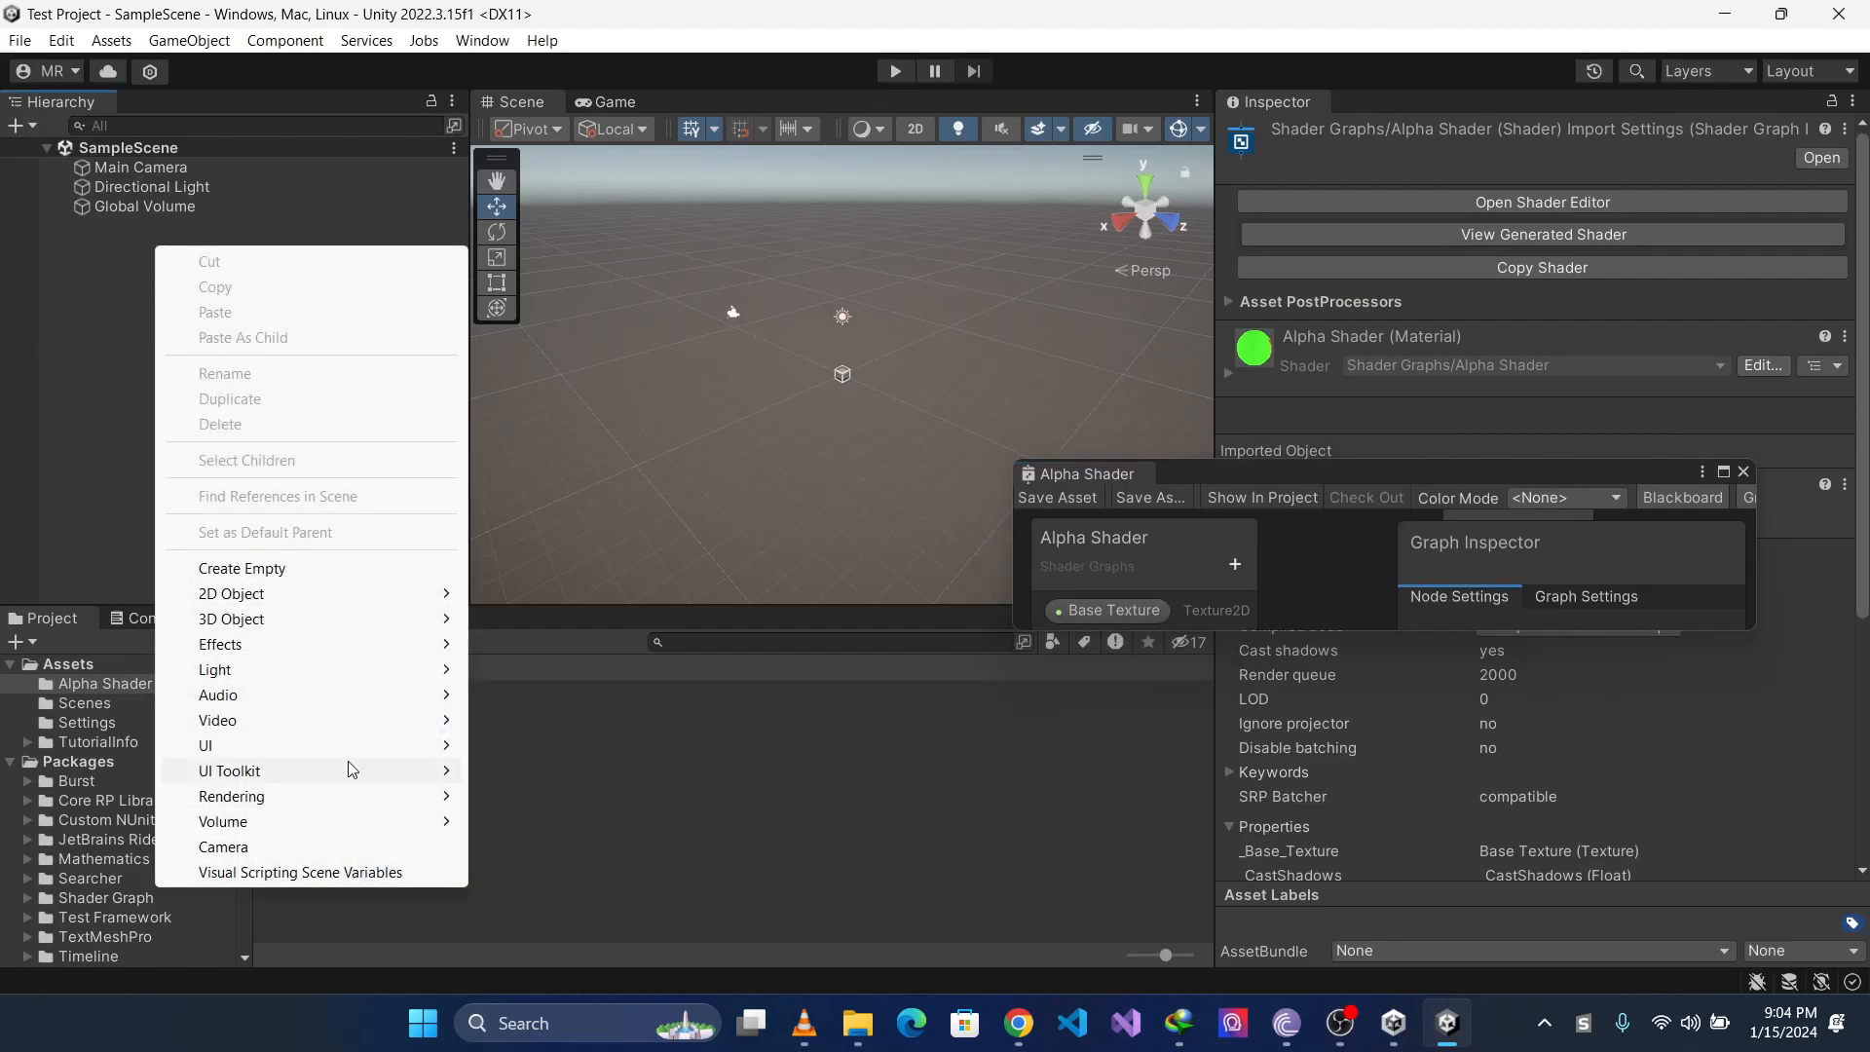
mouse_move(340, 625)
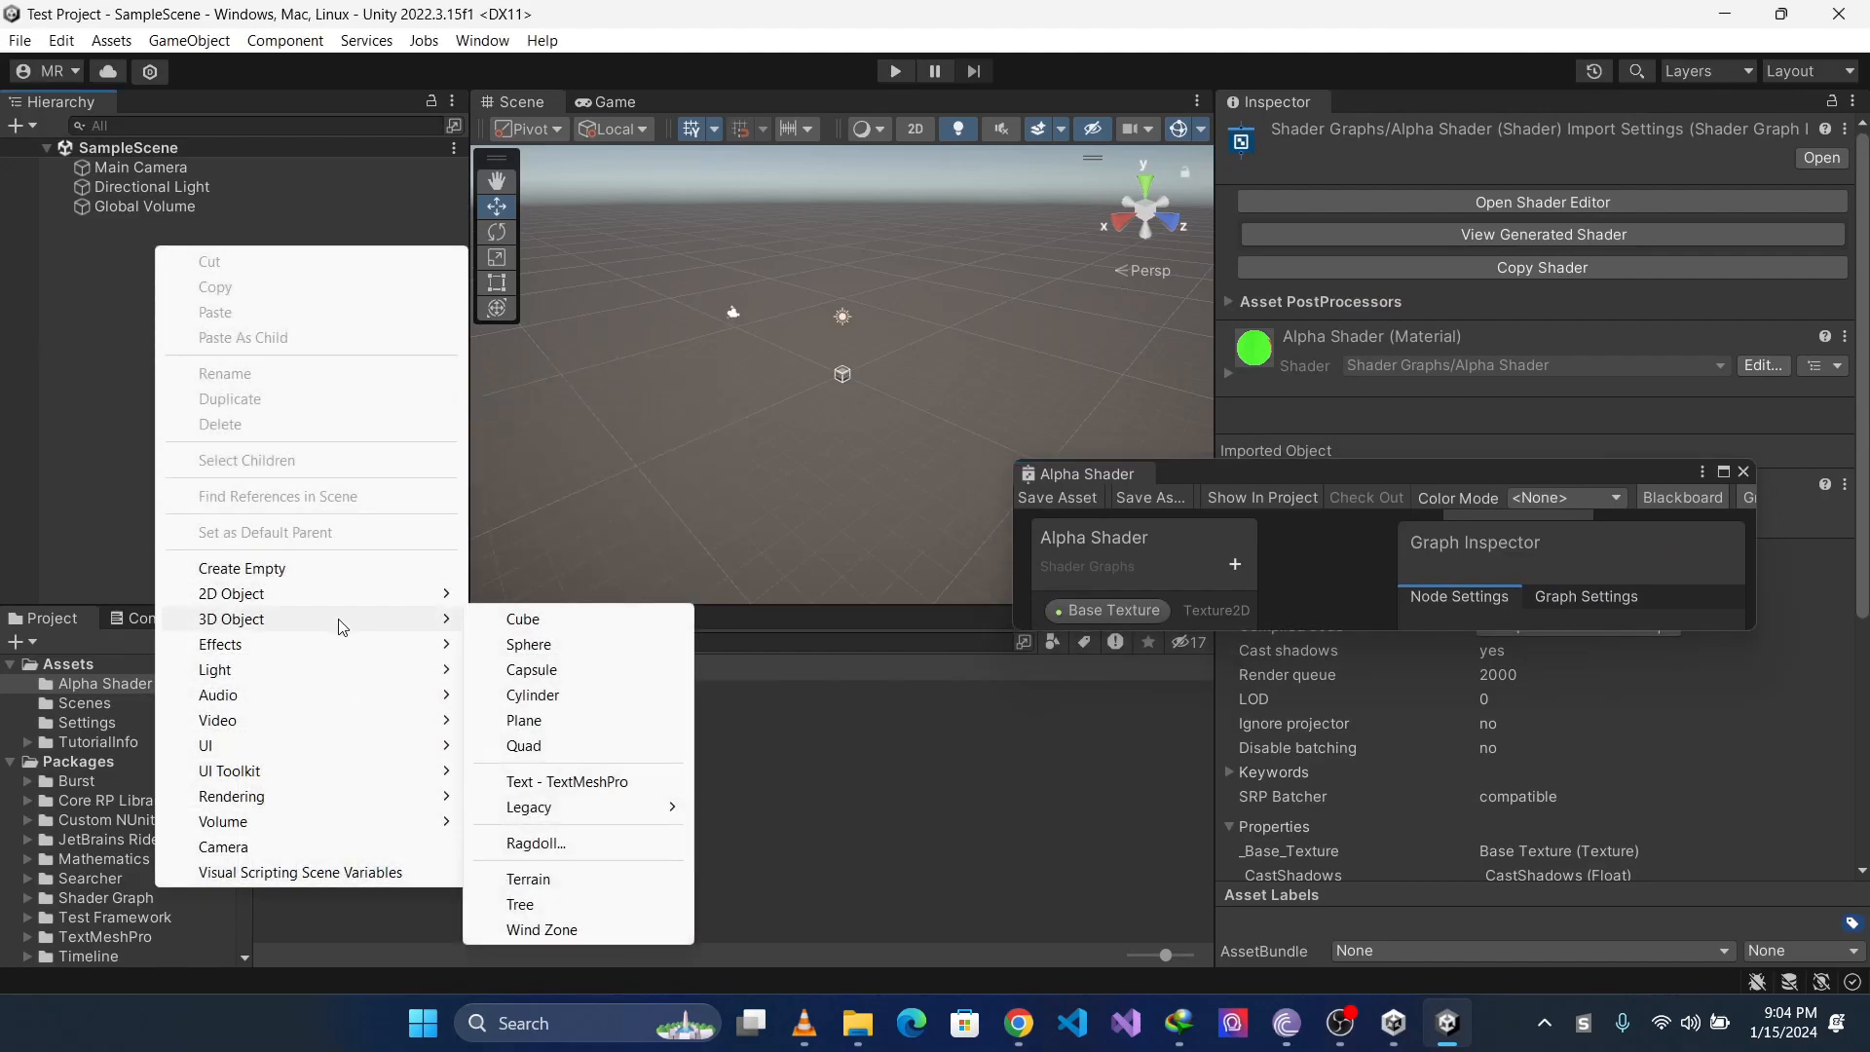
left_click(552, 748)
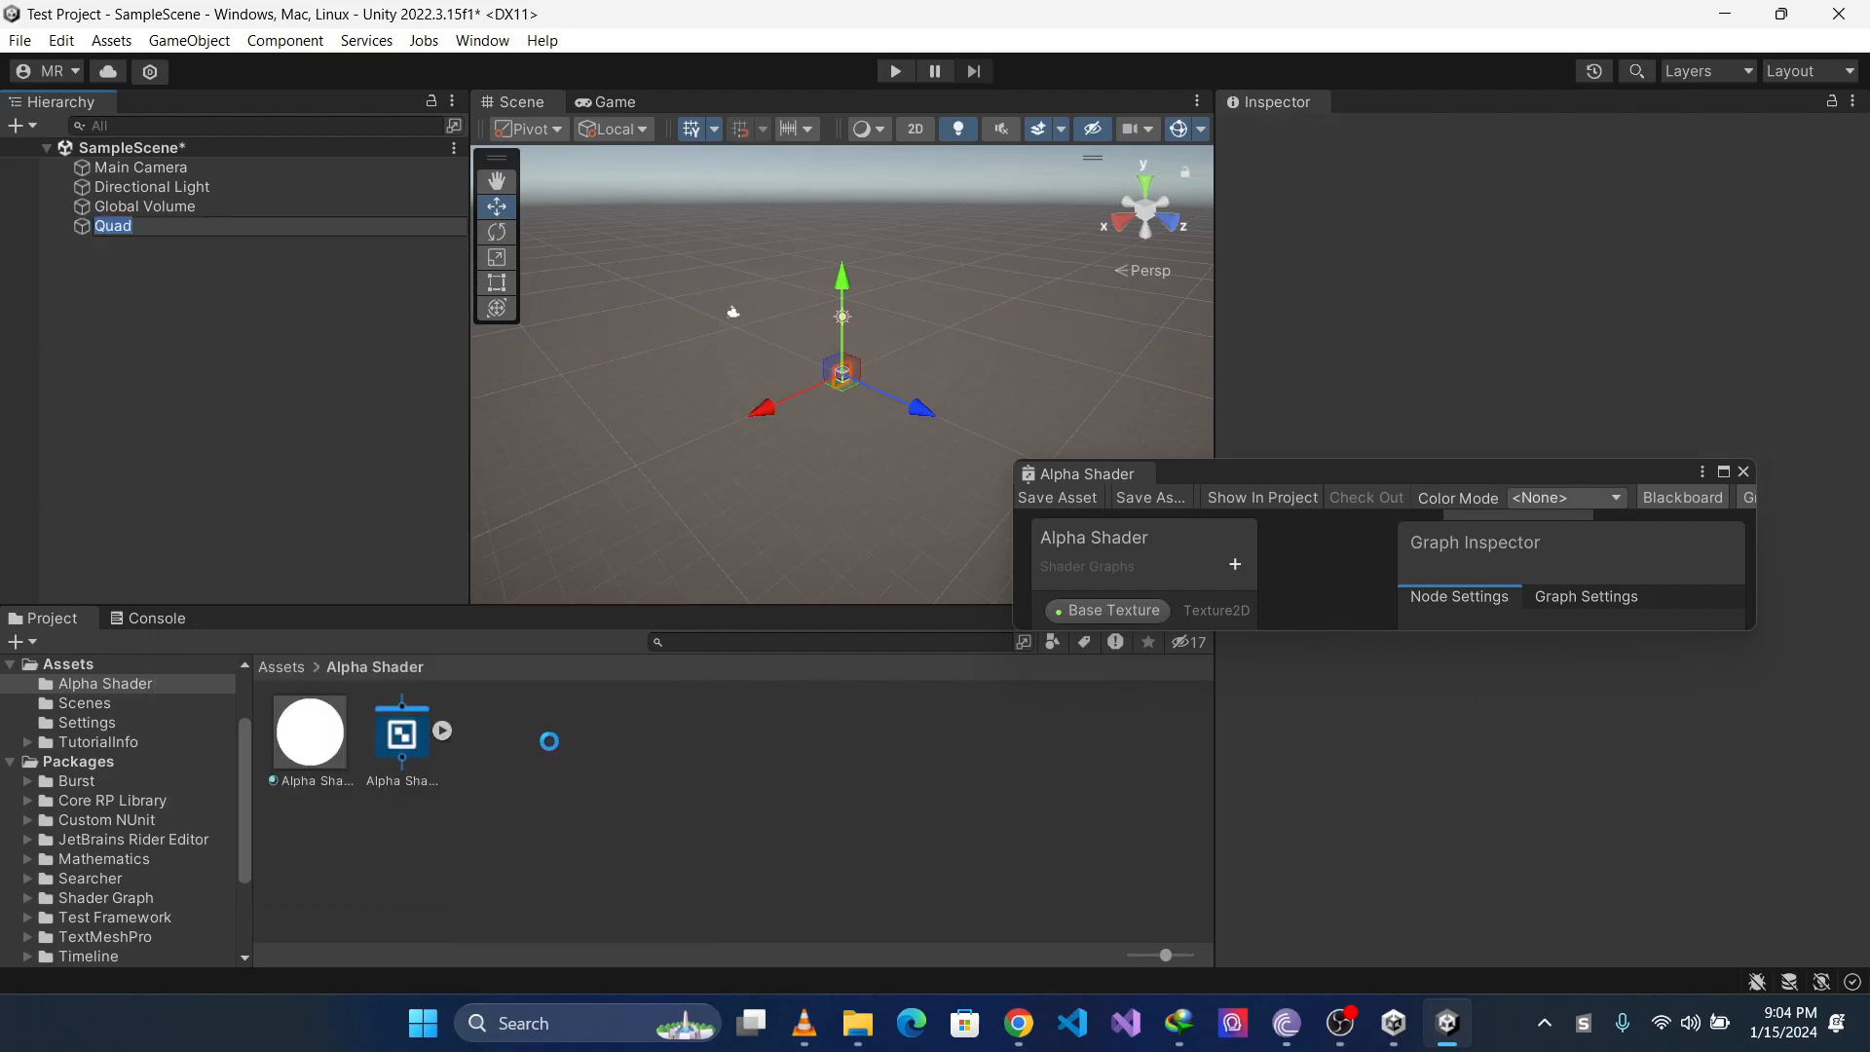
left_click(151, 327)
left_click(131, 227)
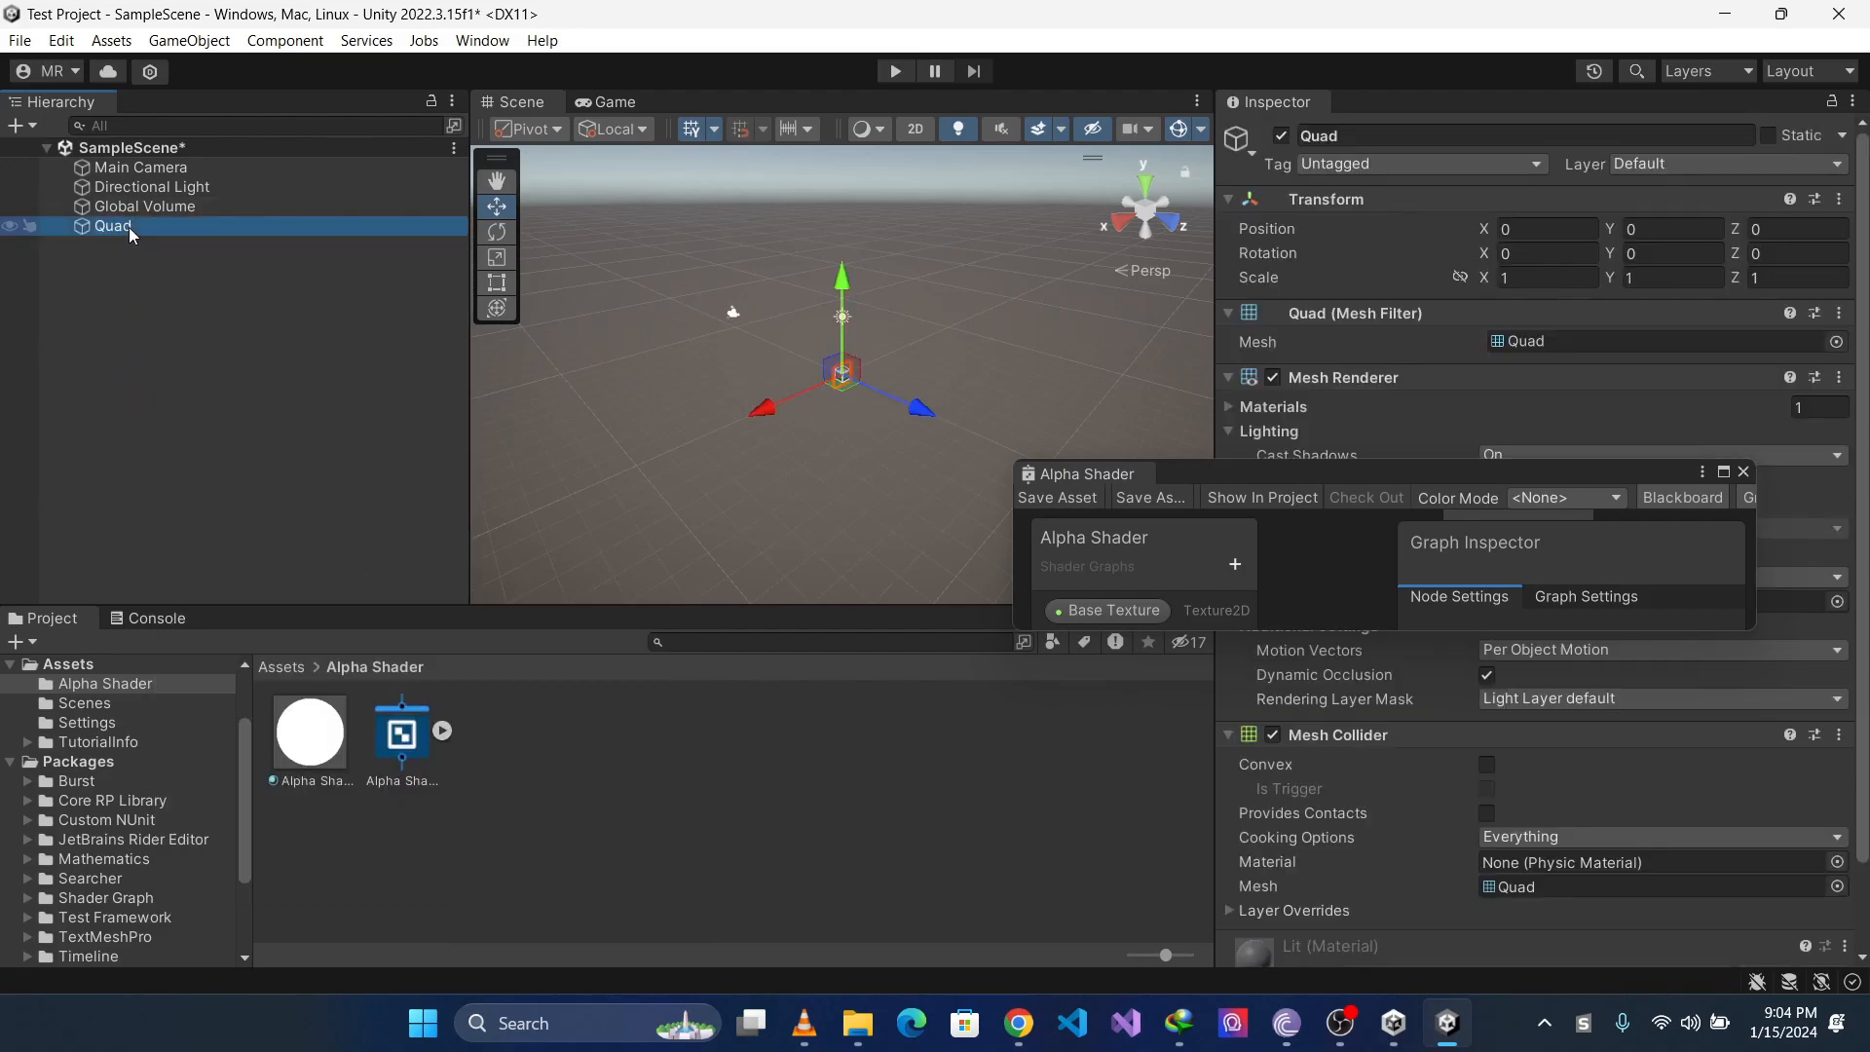
left_click(611, 101)
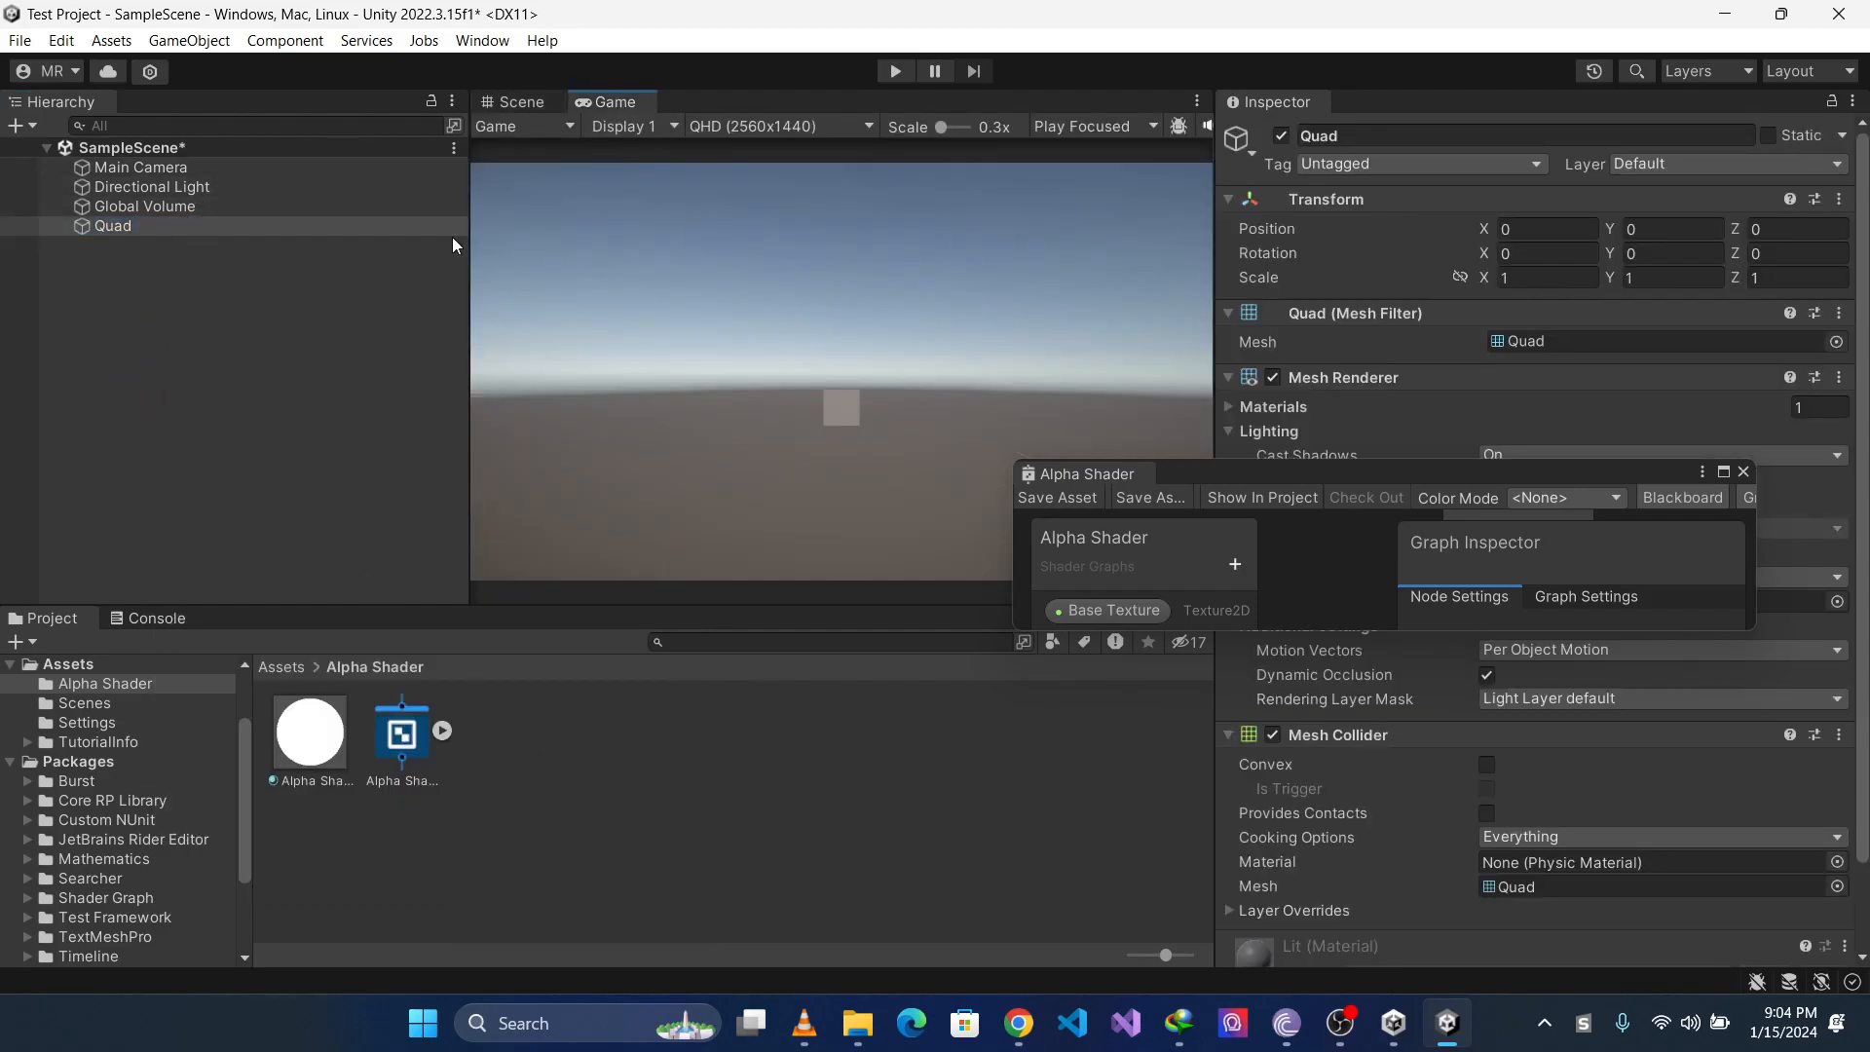
Set the Quad's X and Y scale to 4
left_click(1556, 280)
type("4")
left_click(1671, 280)
type("4")
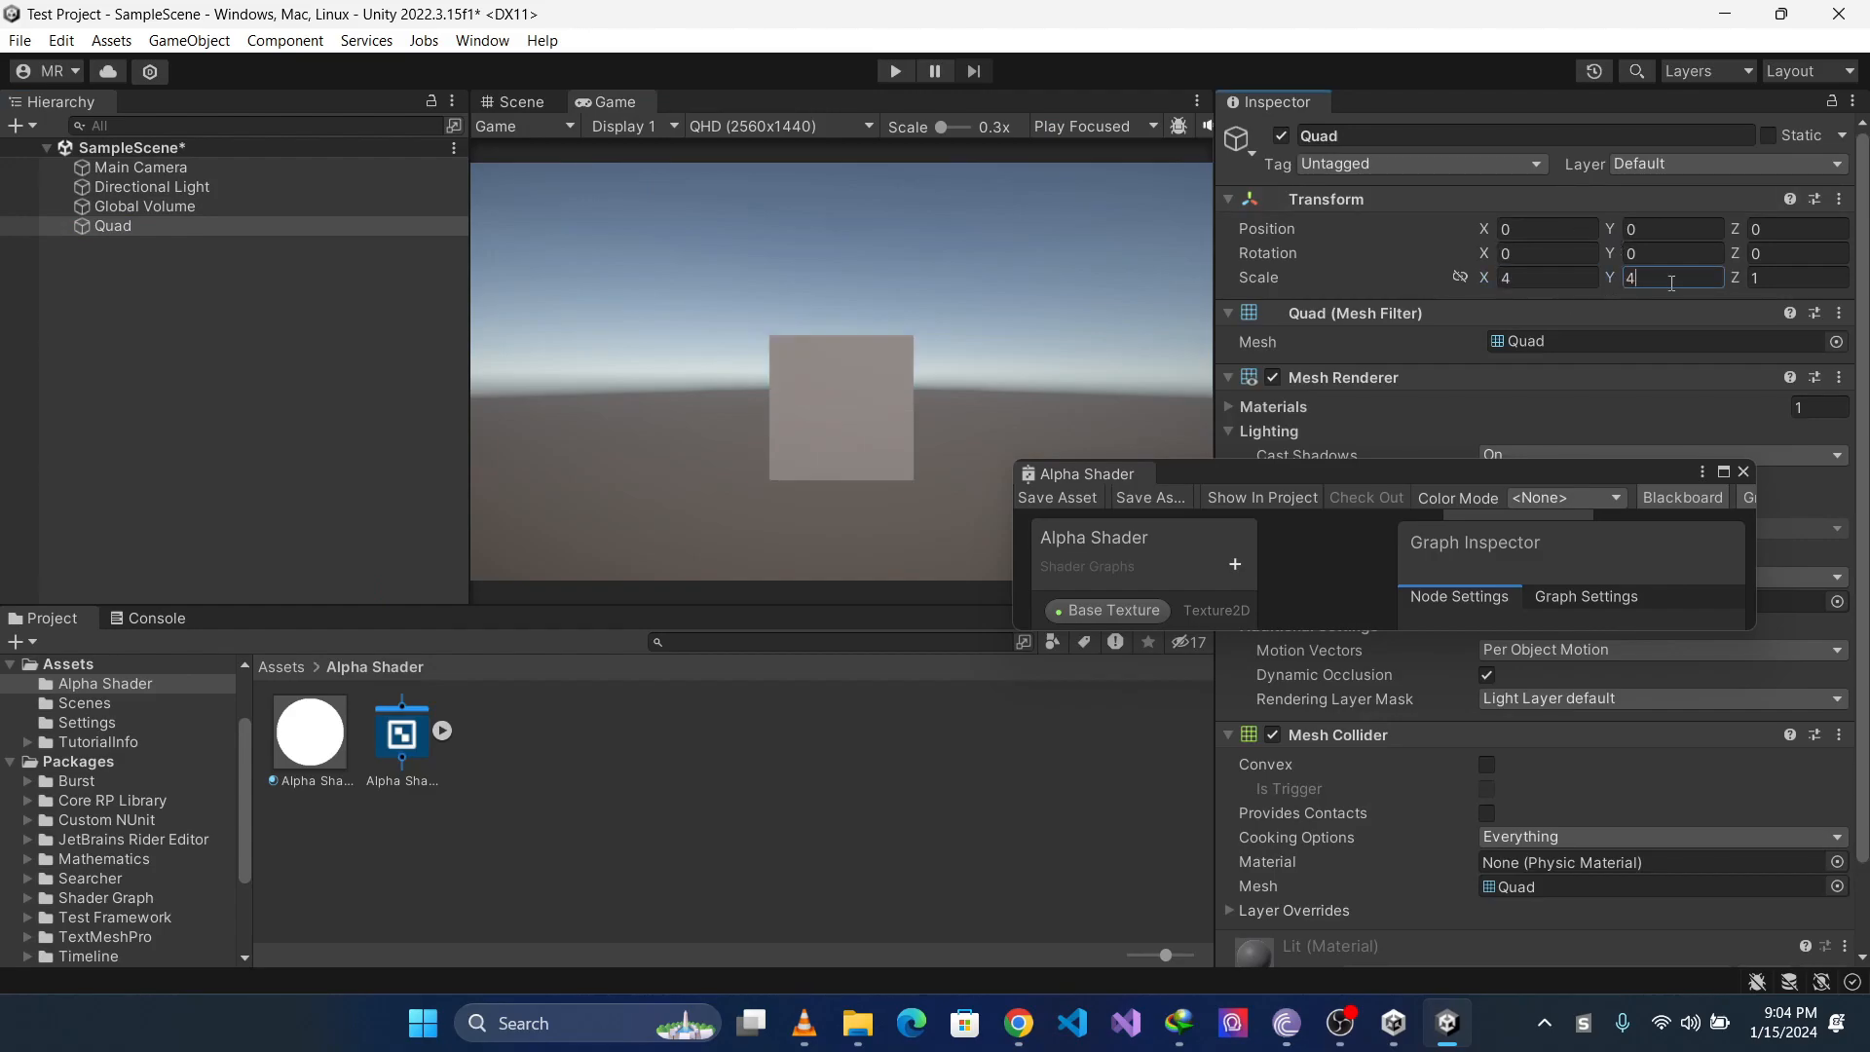
key("Return")
Set the Quad's X and Y scale to 8
left_click(1685, 284)
type("8")
left_click(1528, 276)
type("8")
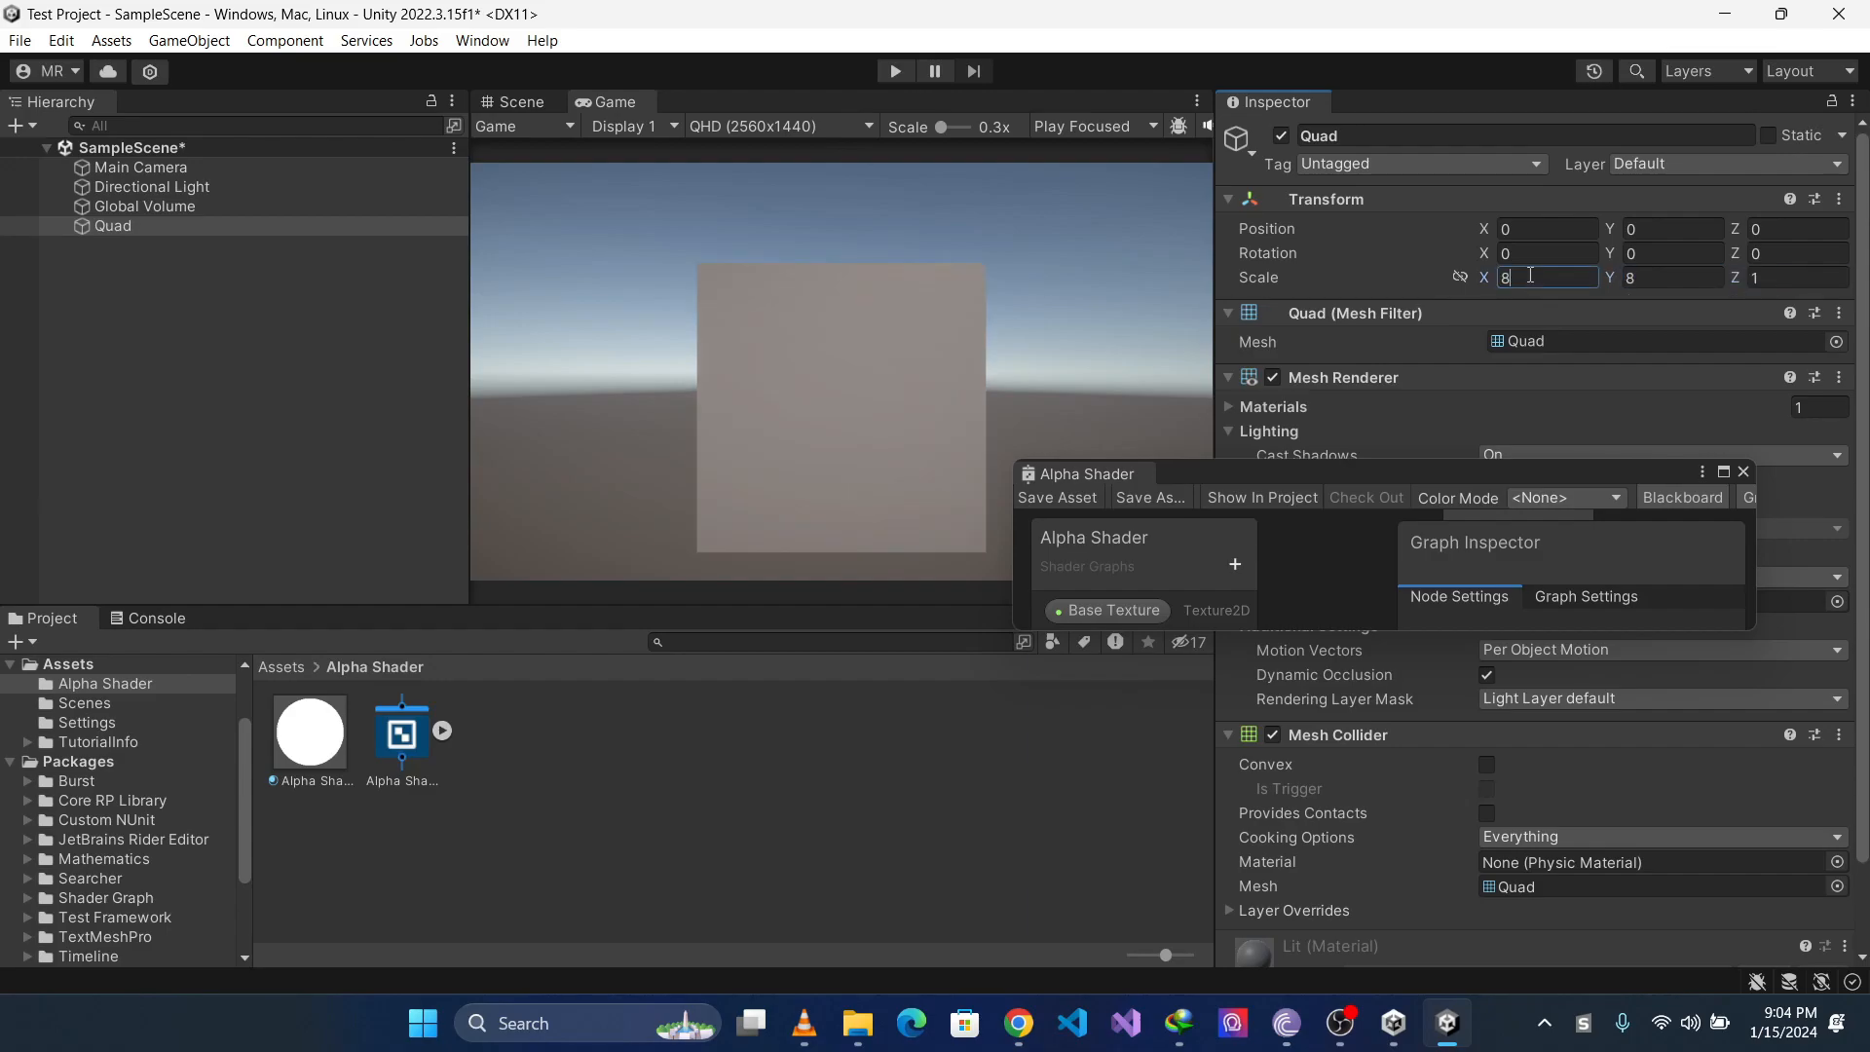
Assign the Alpha Shader material from the Alpha Shader folder to the Quad
left_click_drag(1513, 481, 1437, 725)
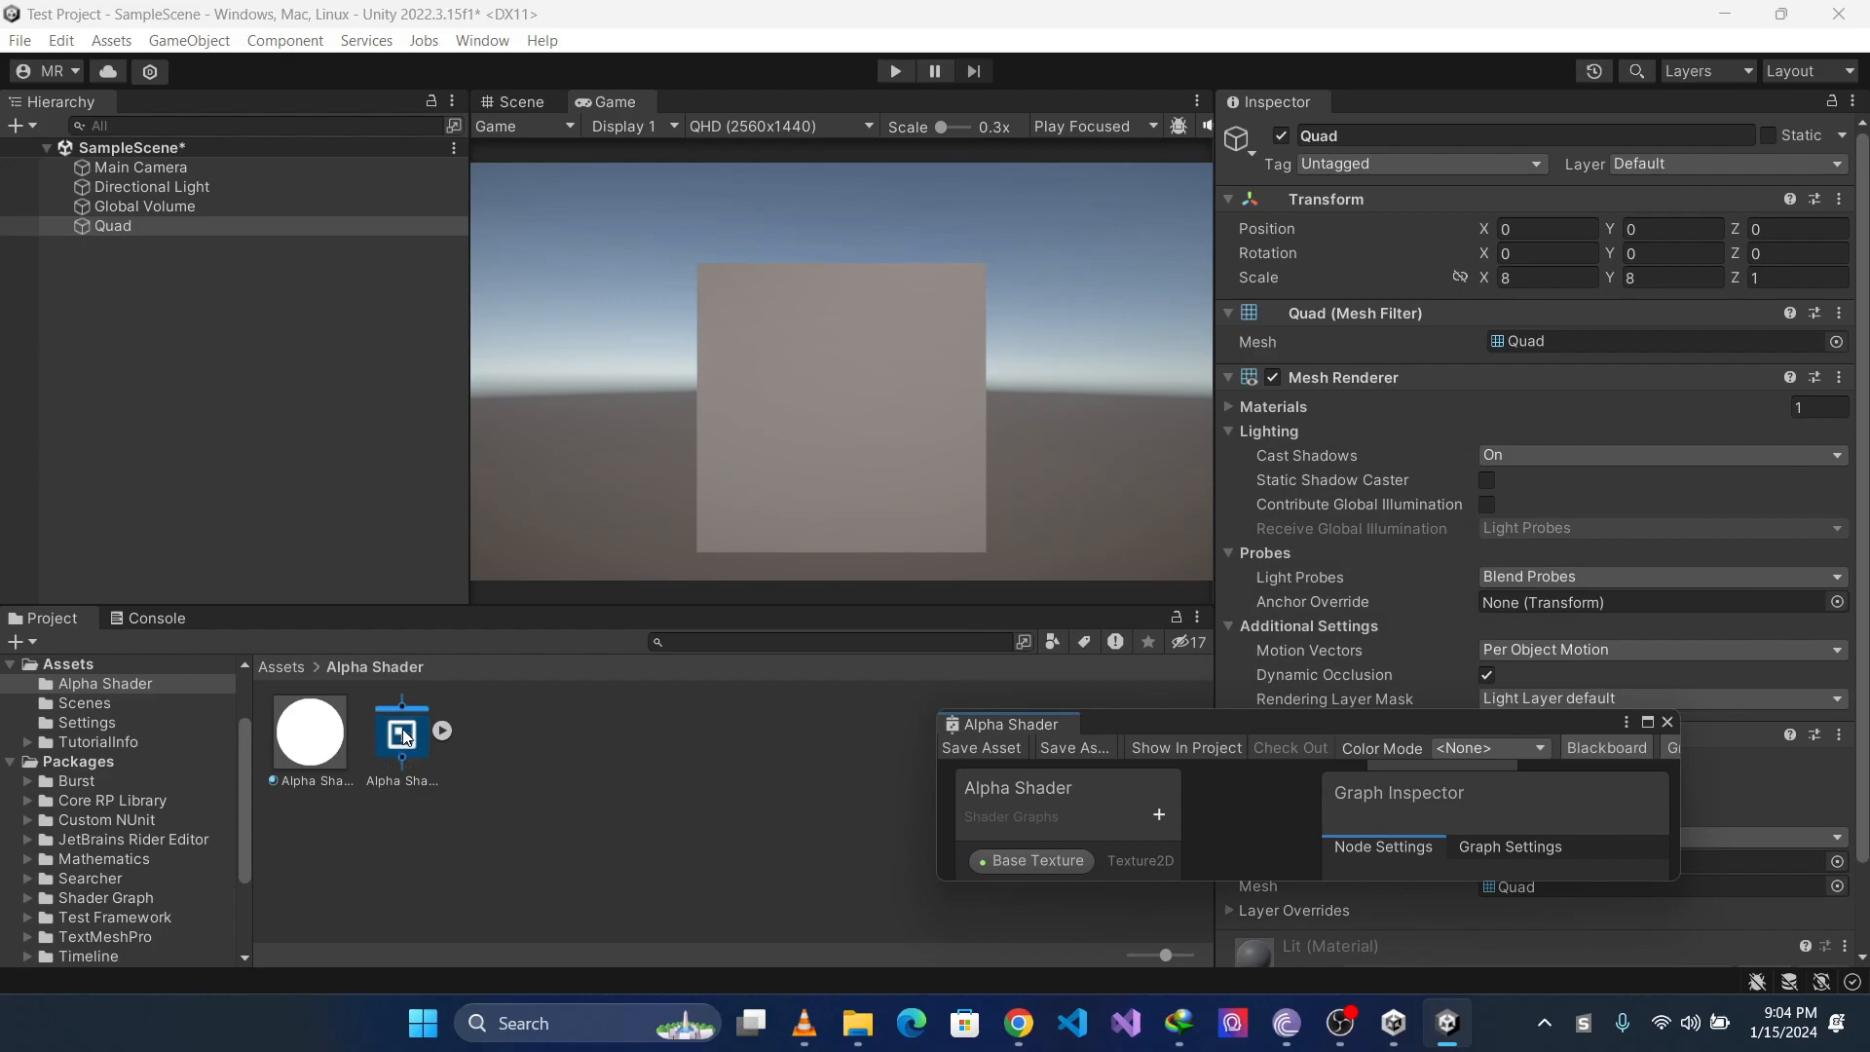
left_click_drag(304, 737, 126, 226)
scroll(1655, 485, "down", 2)
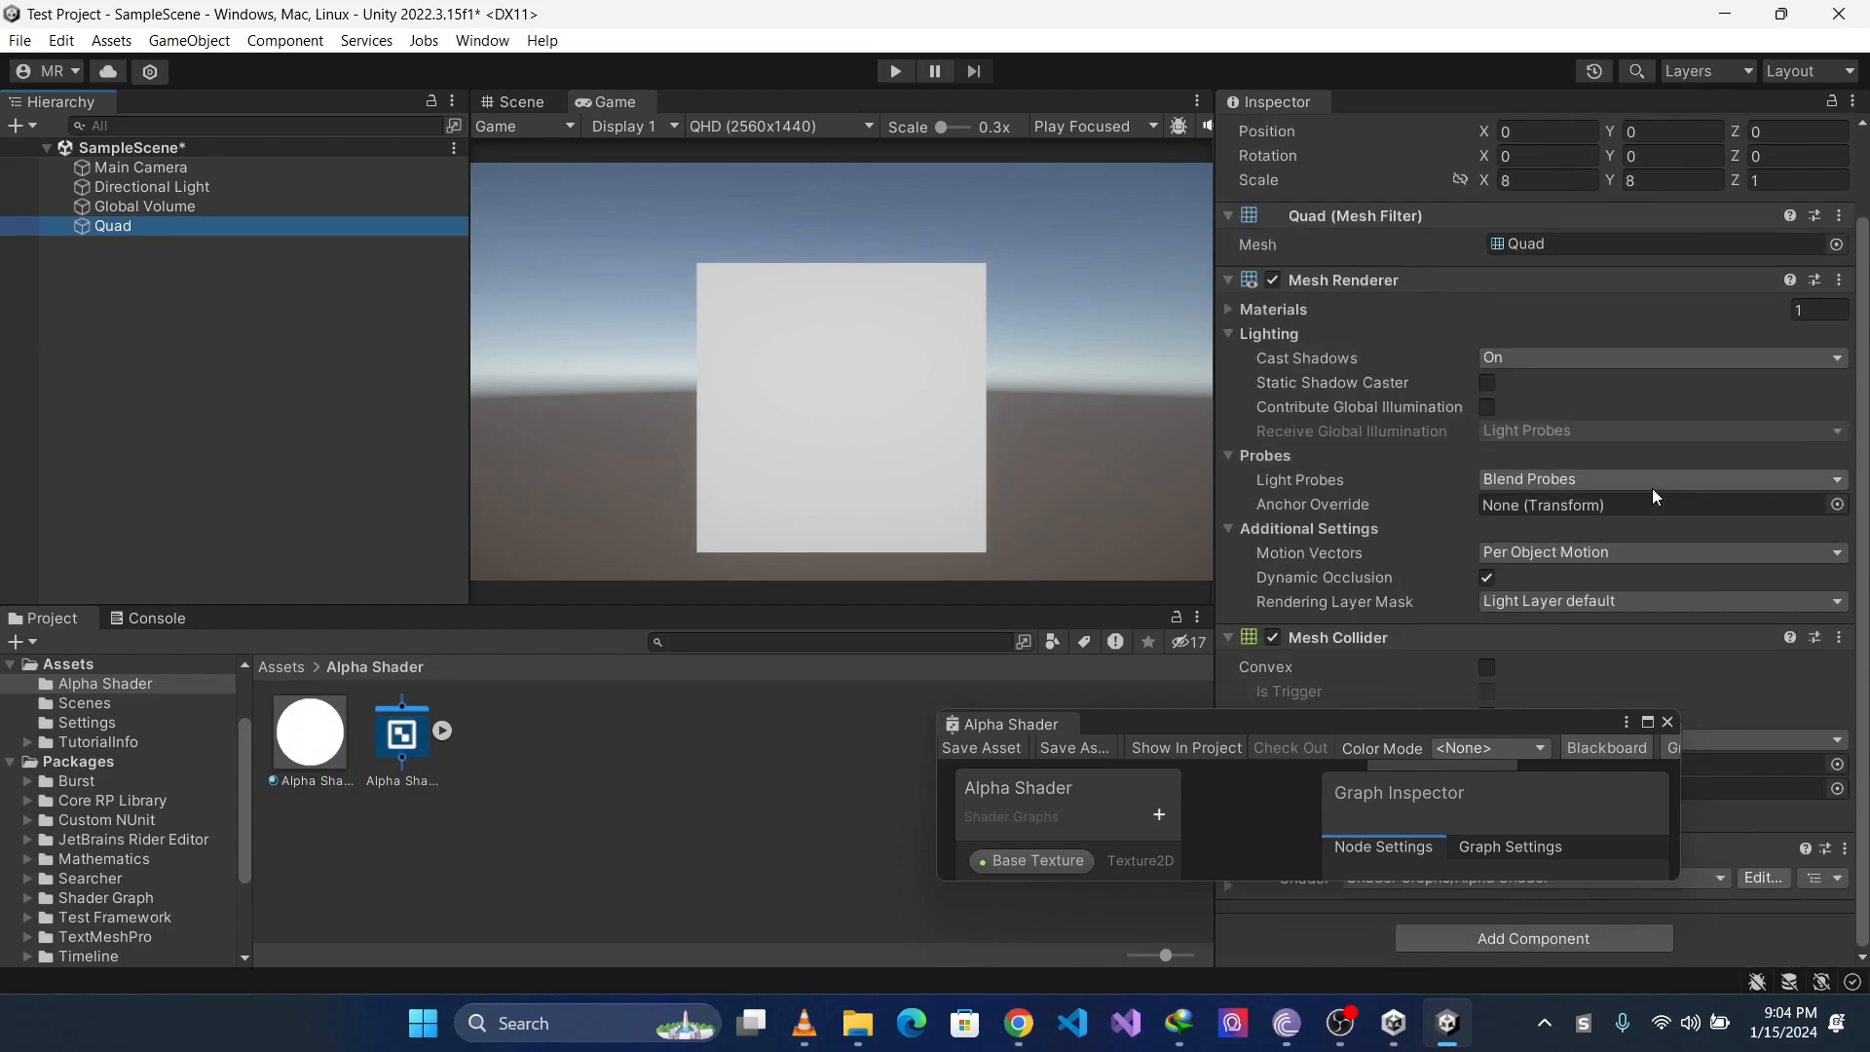
Set the vlcsnap cat image from the Assets folder as the Base Texture of the Quad's Alpha Shader material
left_click_drag(1441, 726, 758, 621)
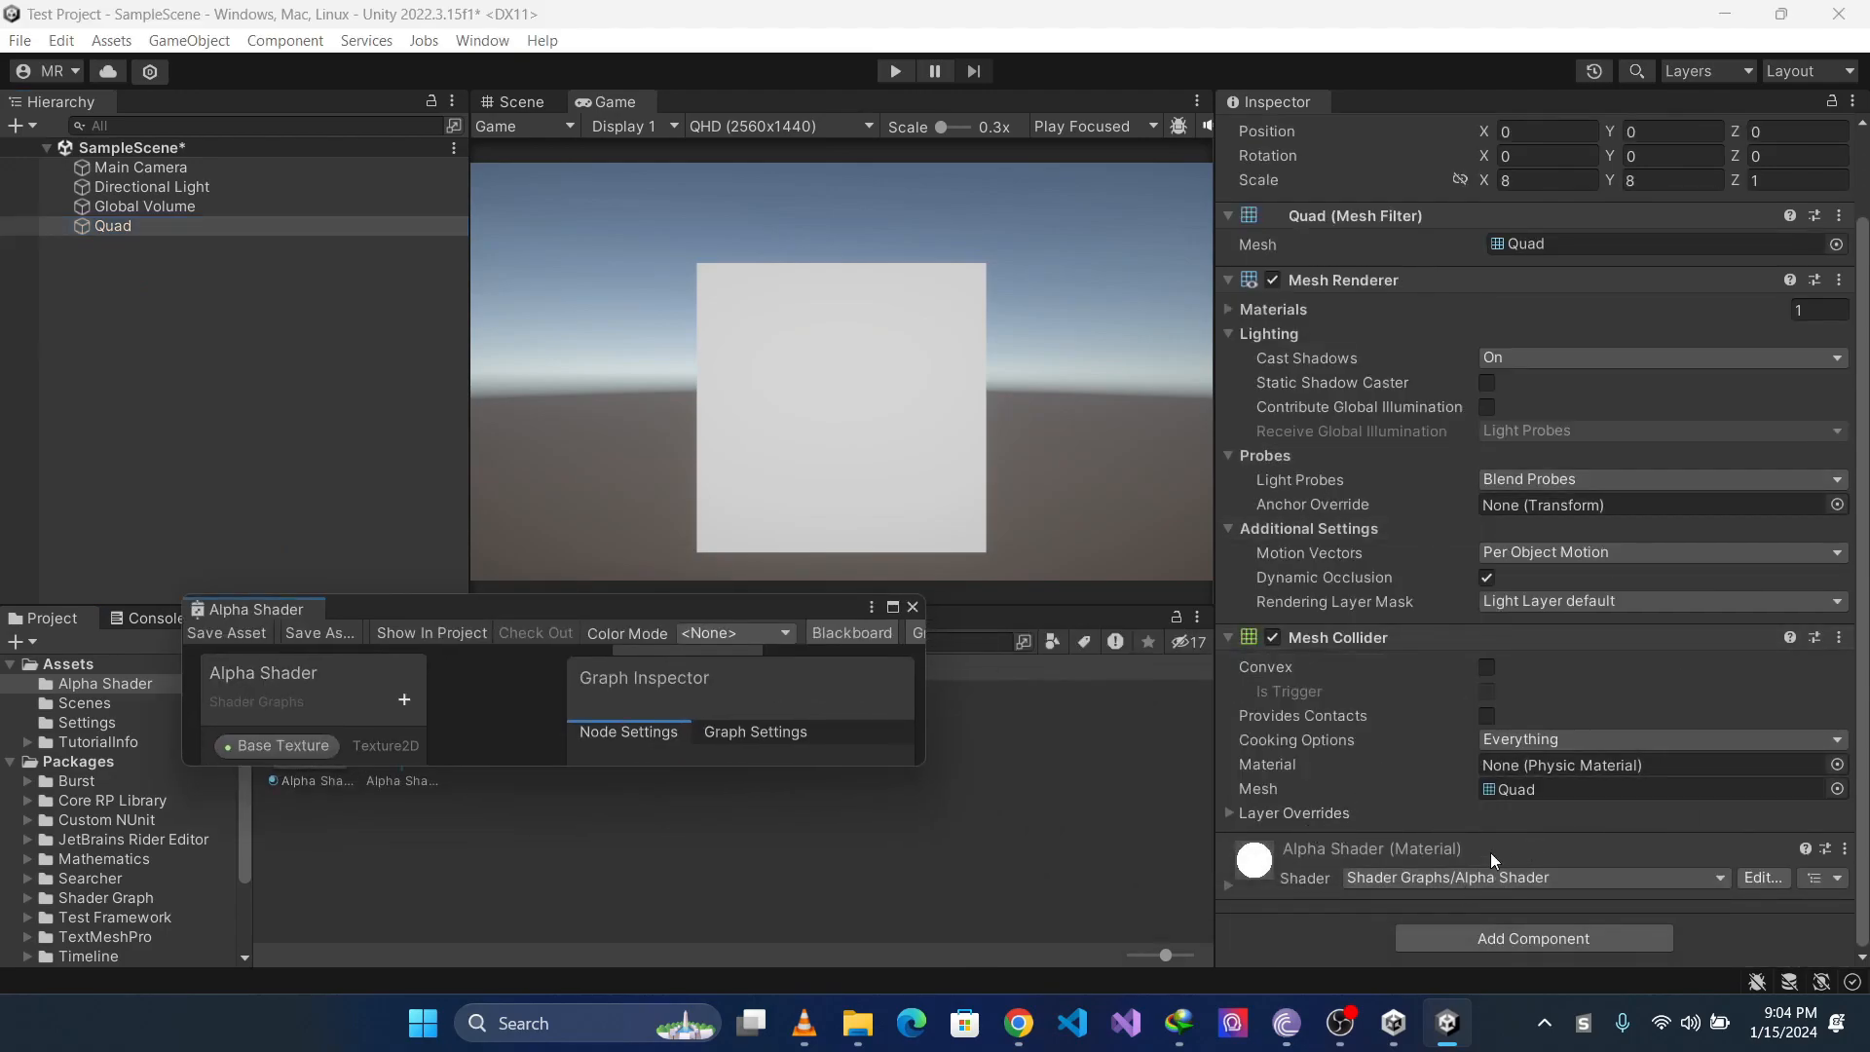
left_click(1228, 884)
scroll(1417, 726, "down", 4)
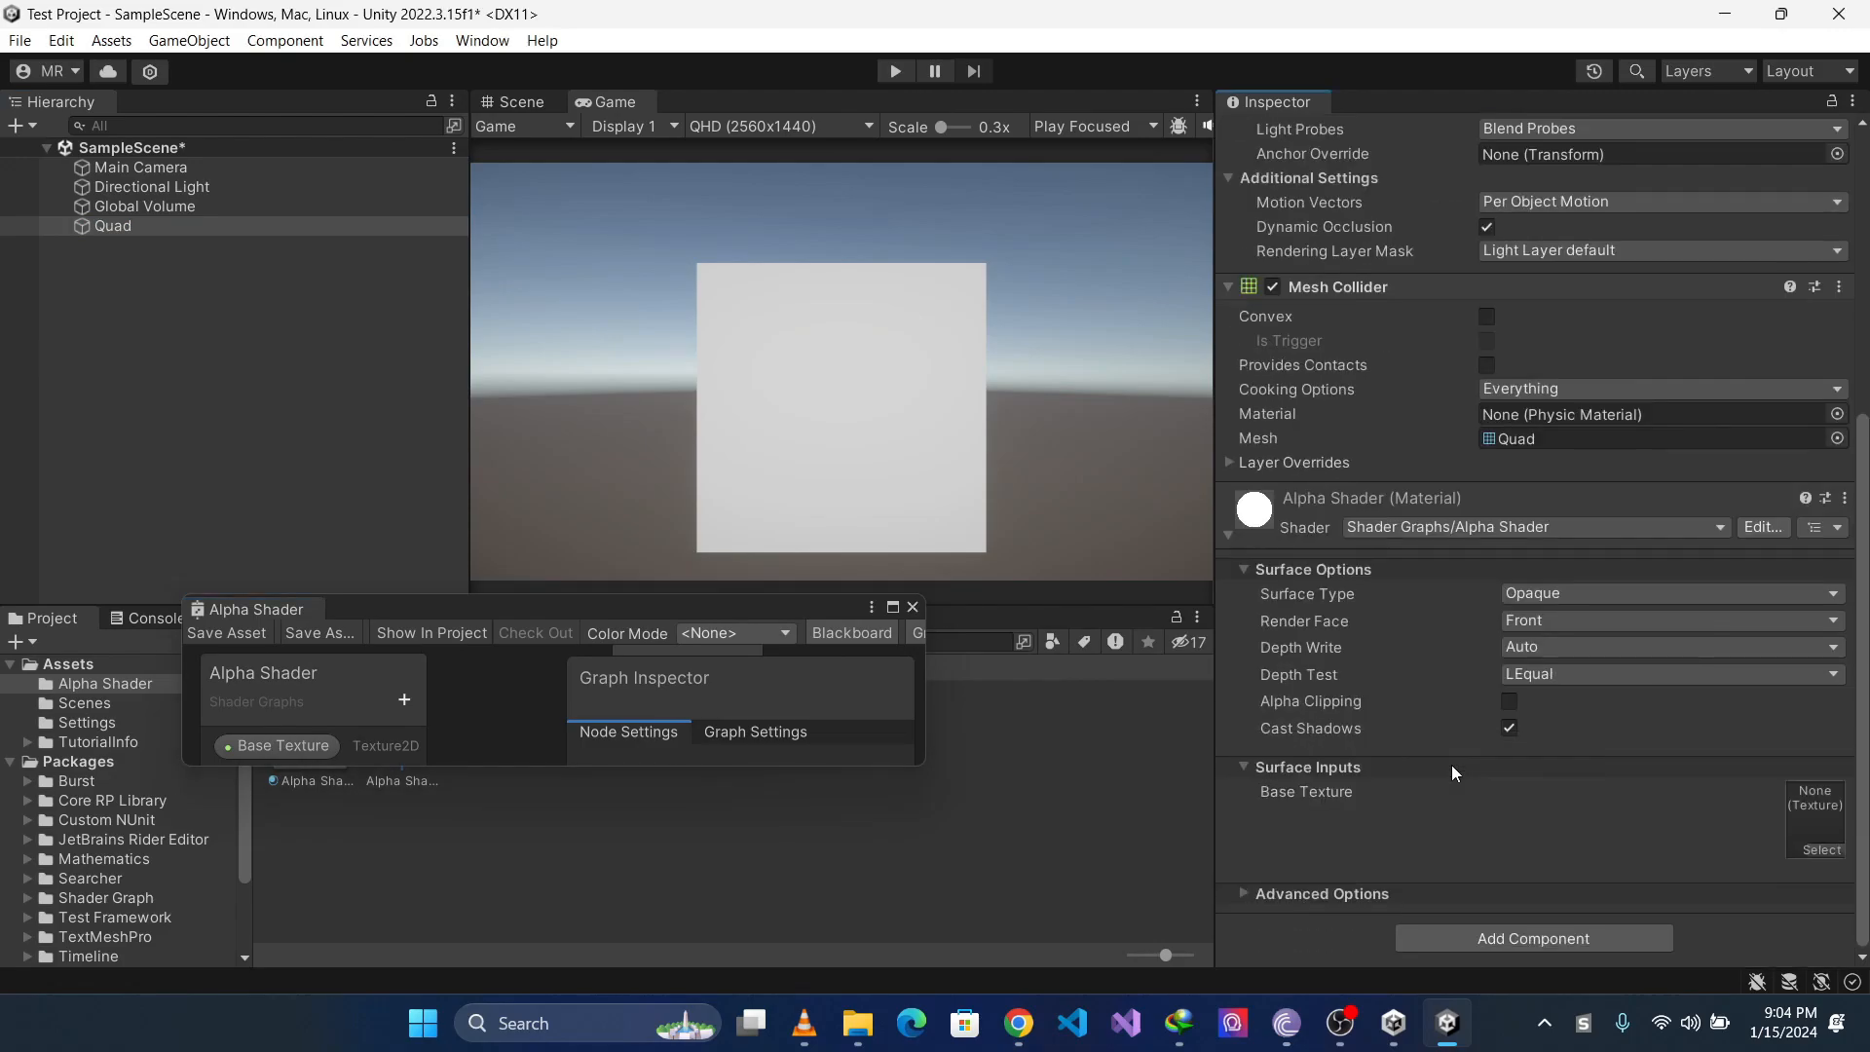
left_click_drag(586, 616, 1078, 428)
left_click(89, 666)
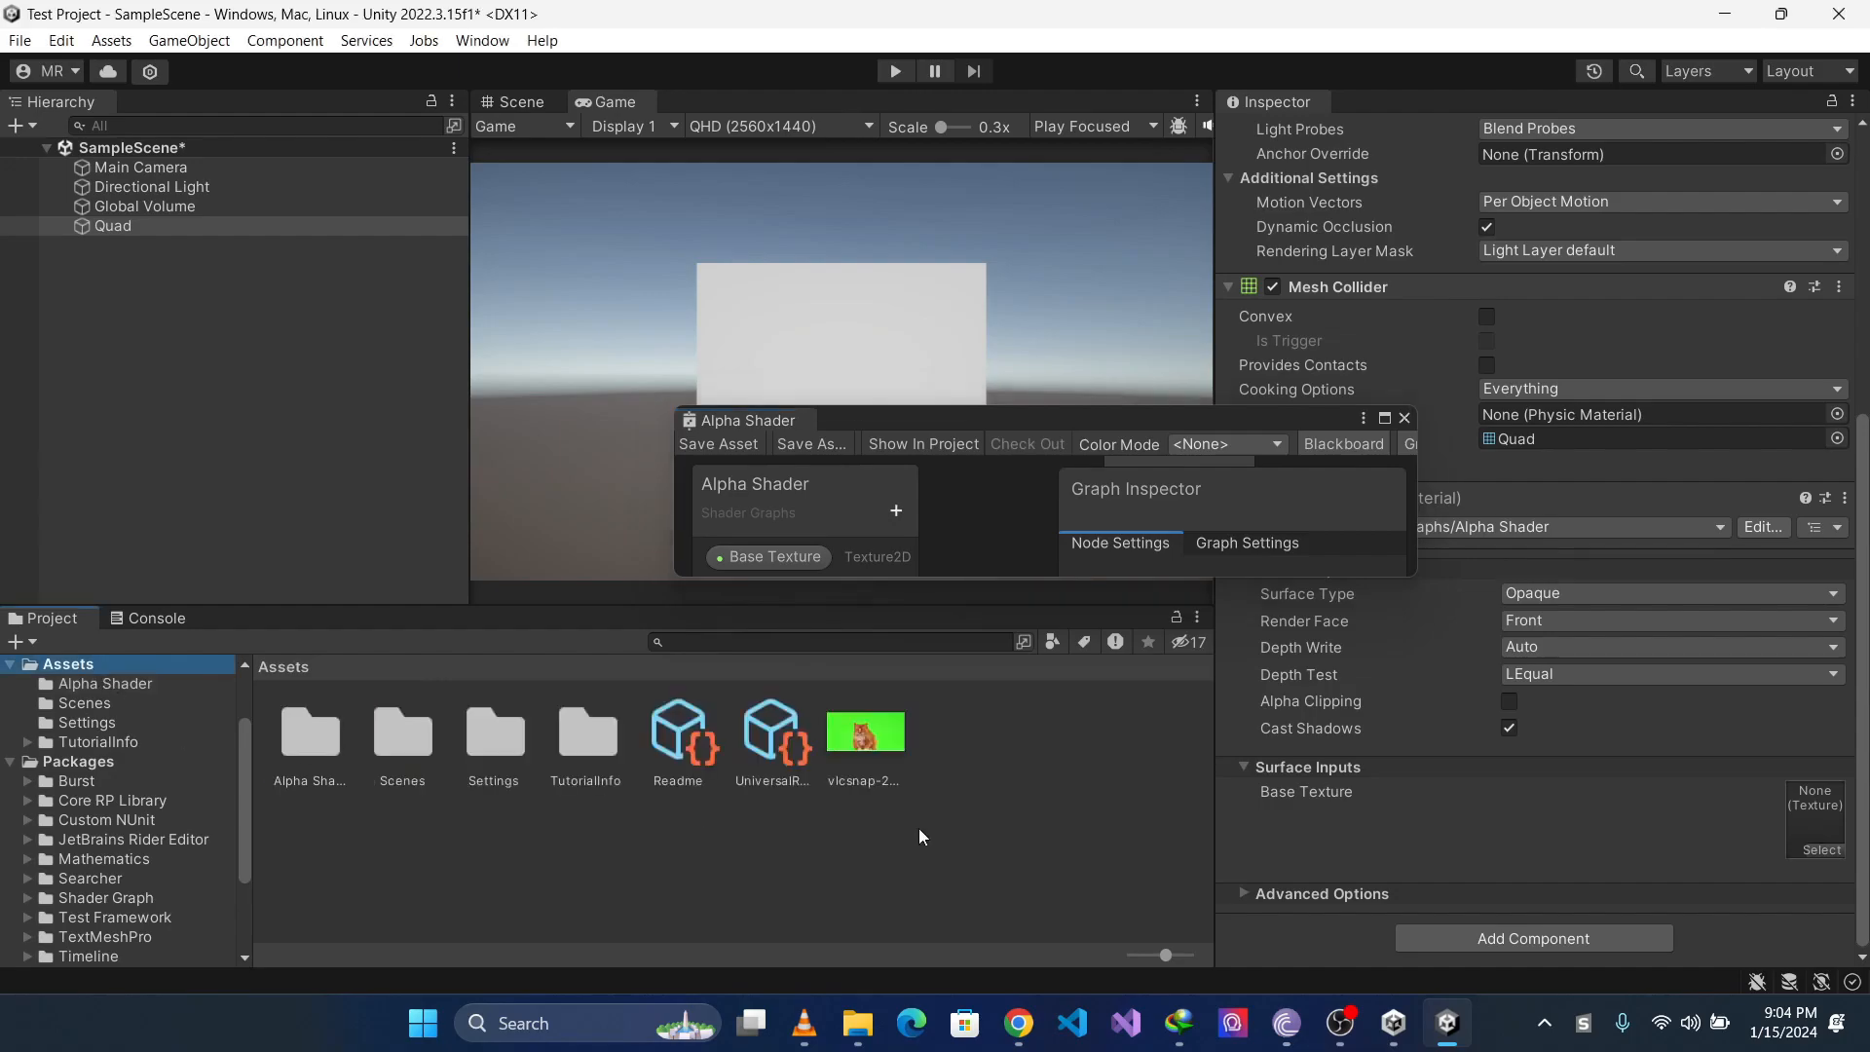
left_click_drag(874, 736, 1814, 818)
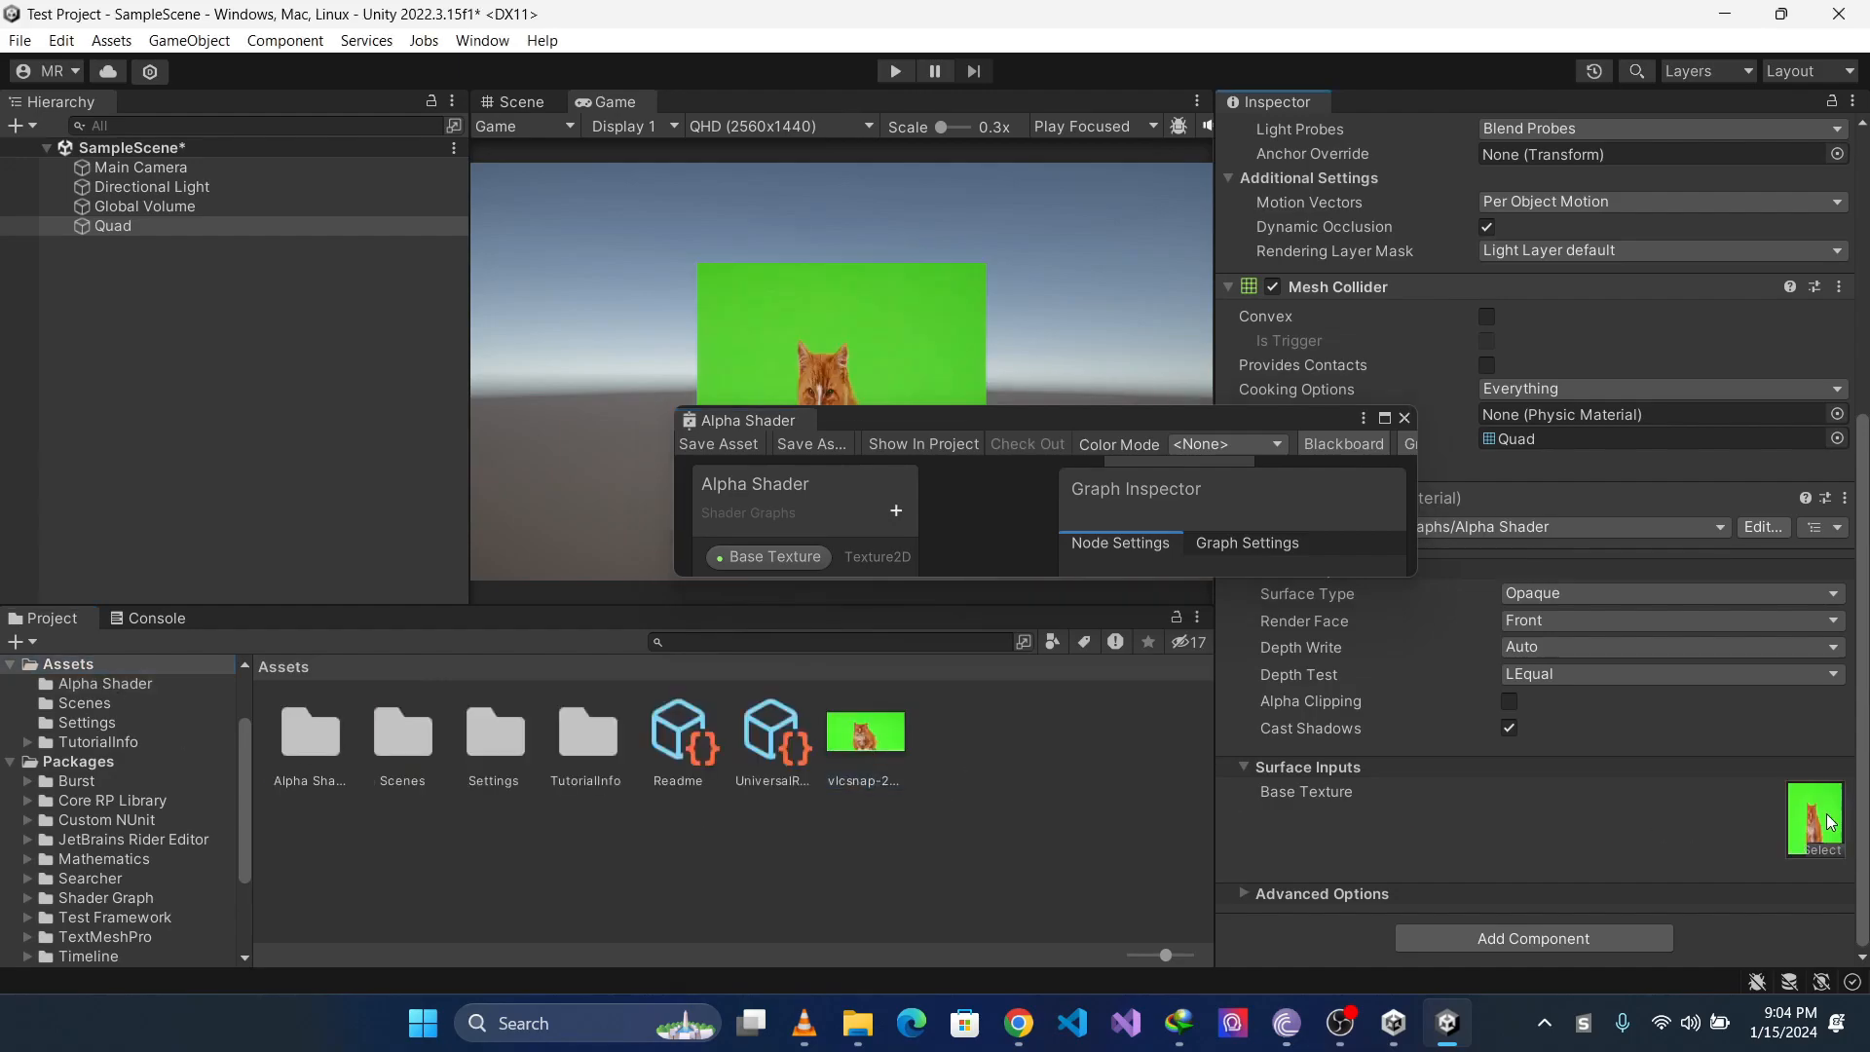
left_click_drag(901, 413, 798, 518)
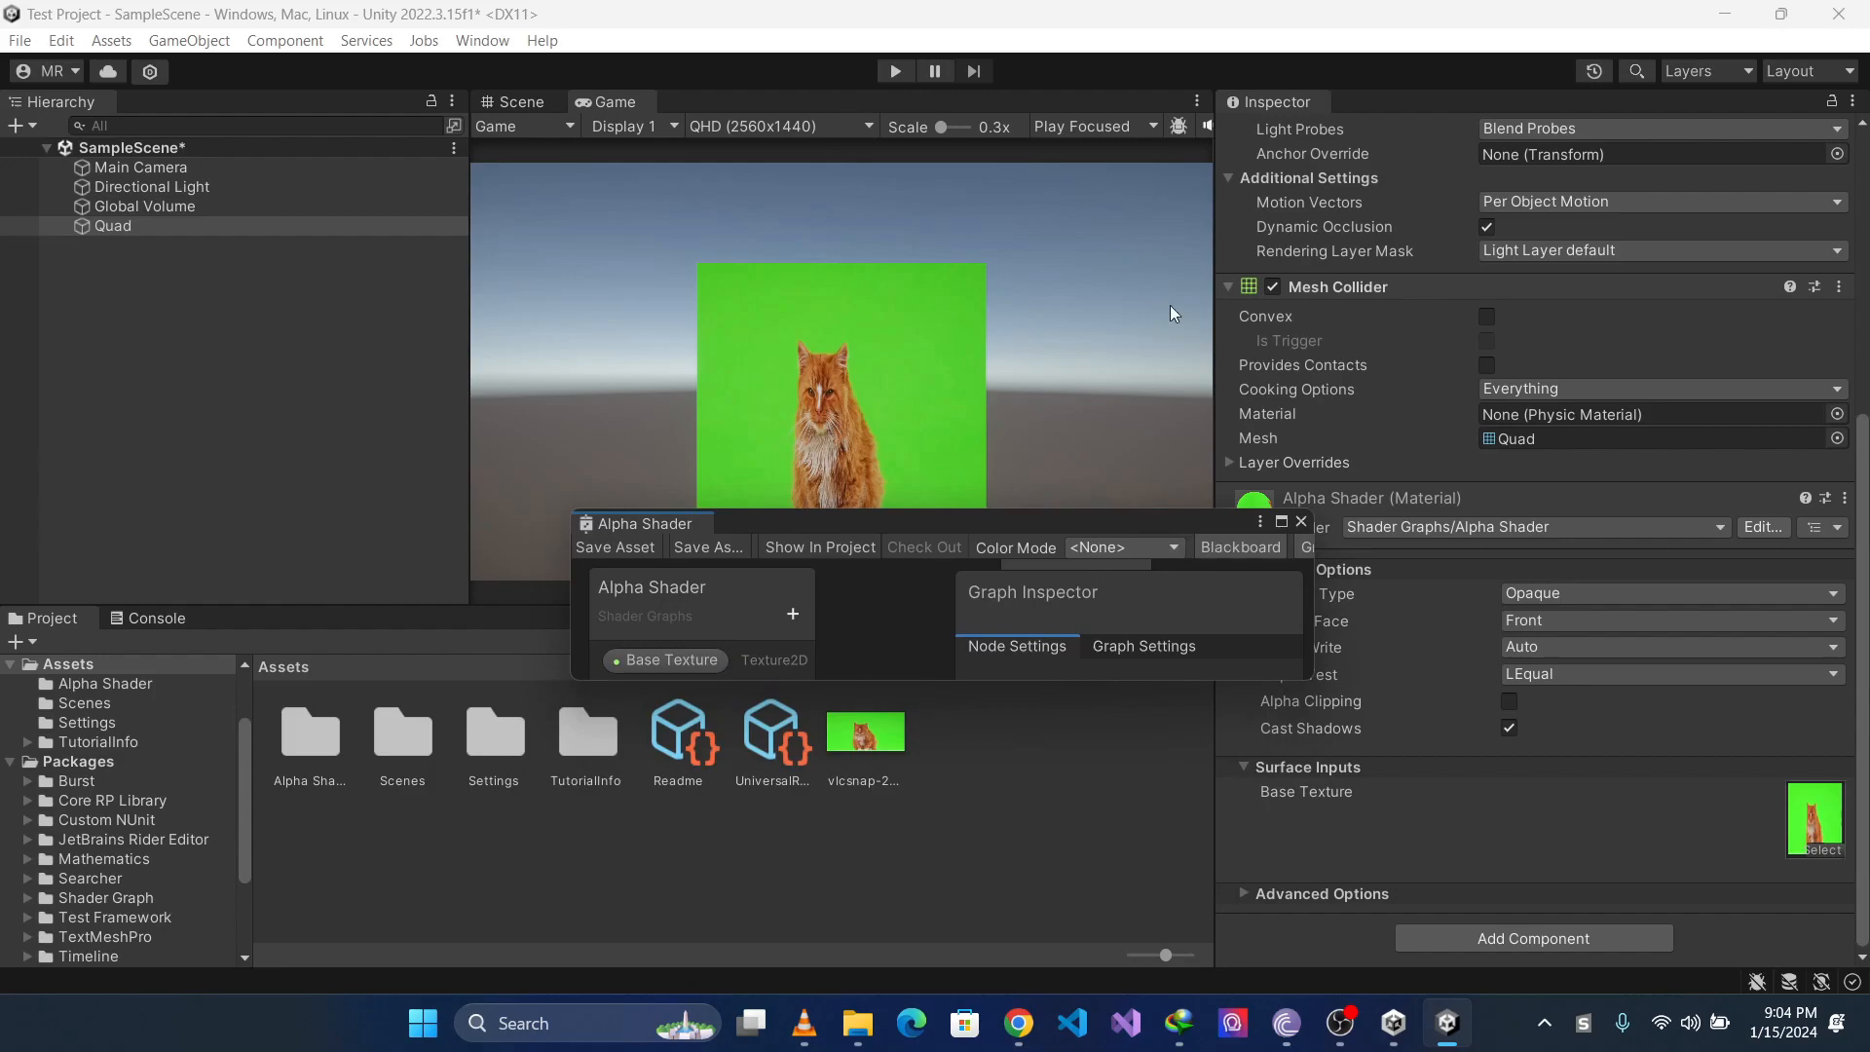
Maximize the Alpha Shader graph, add a Color property named Color and connect it to the Color Mask's Mask Color input
left_click_drag(1111, 514, 1120, 235)
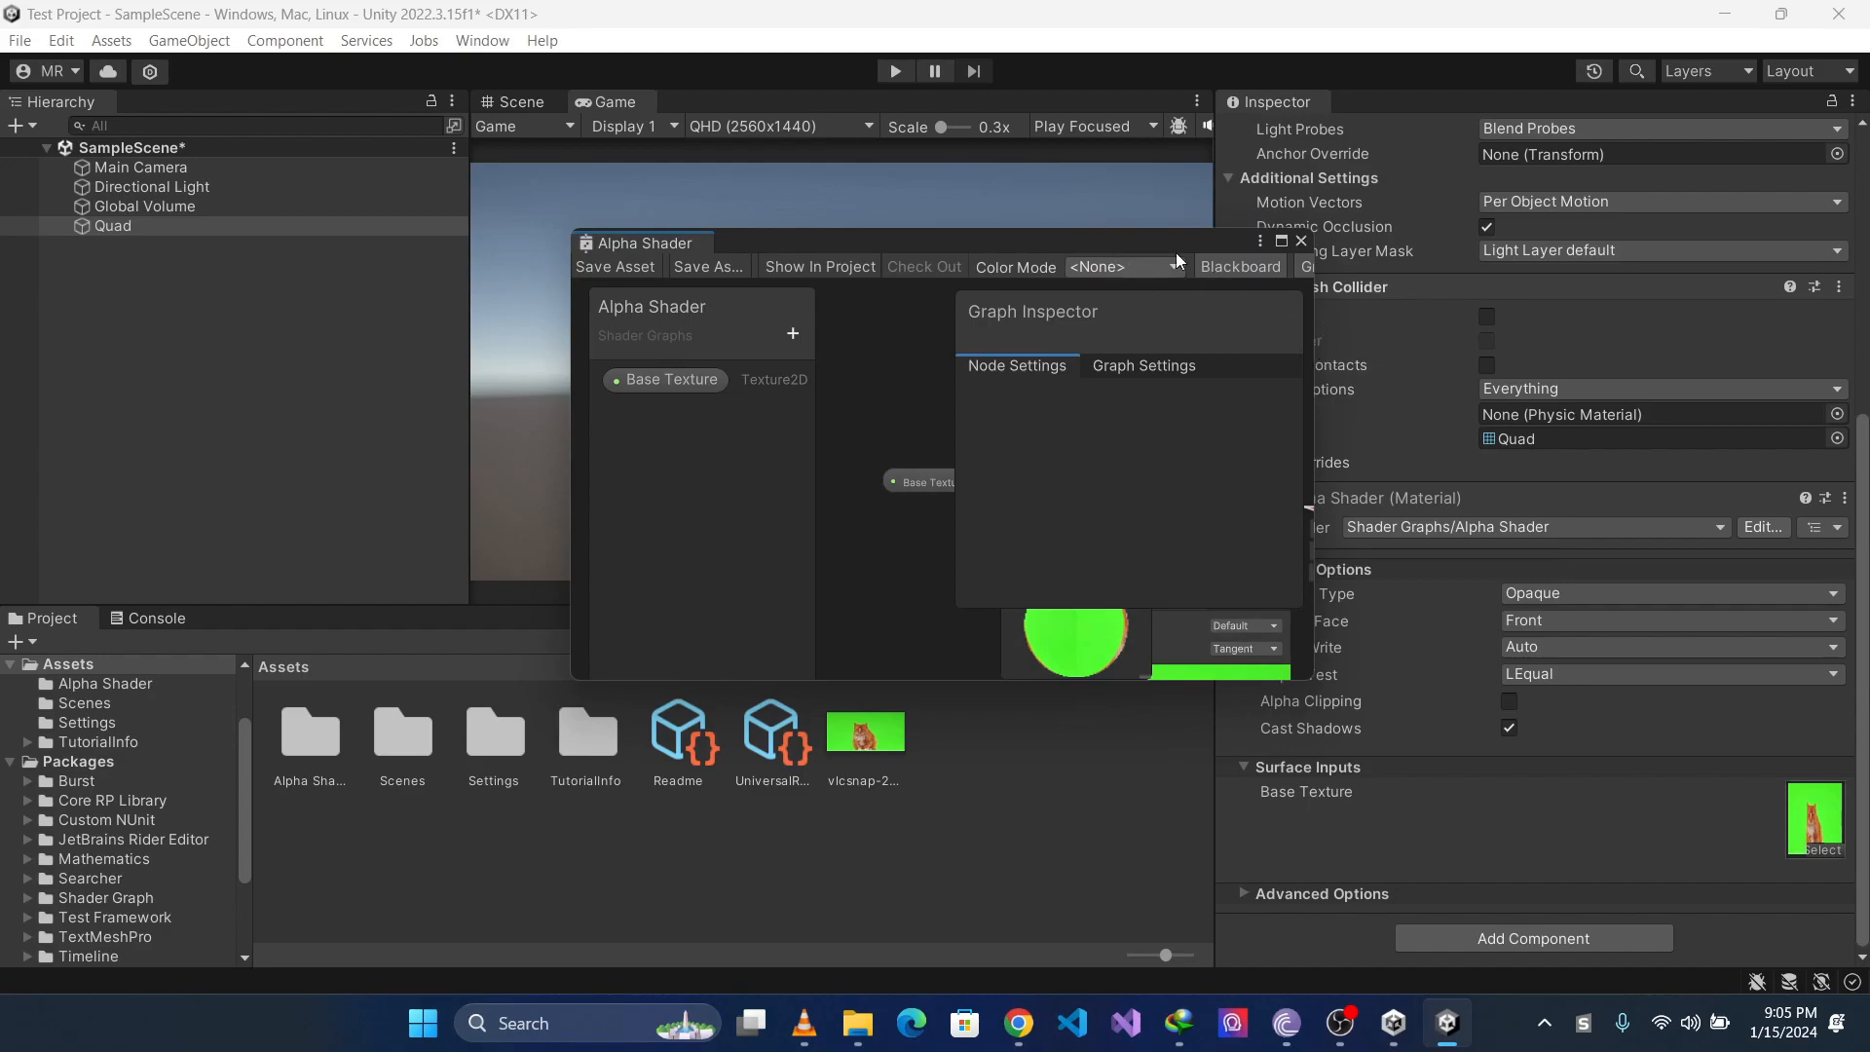
left_click(1278, 241)
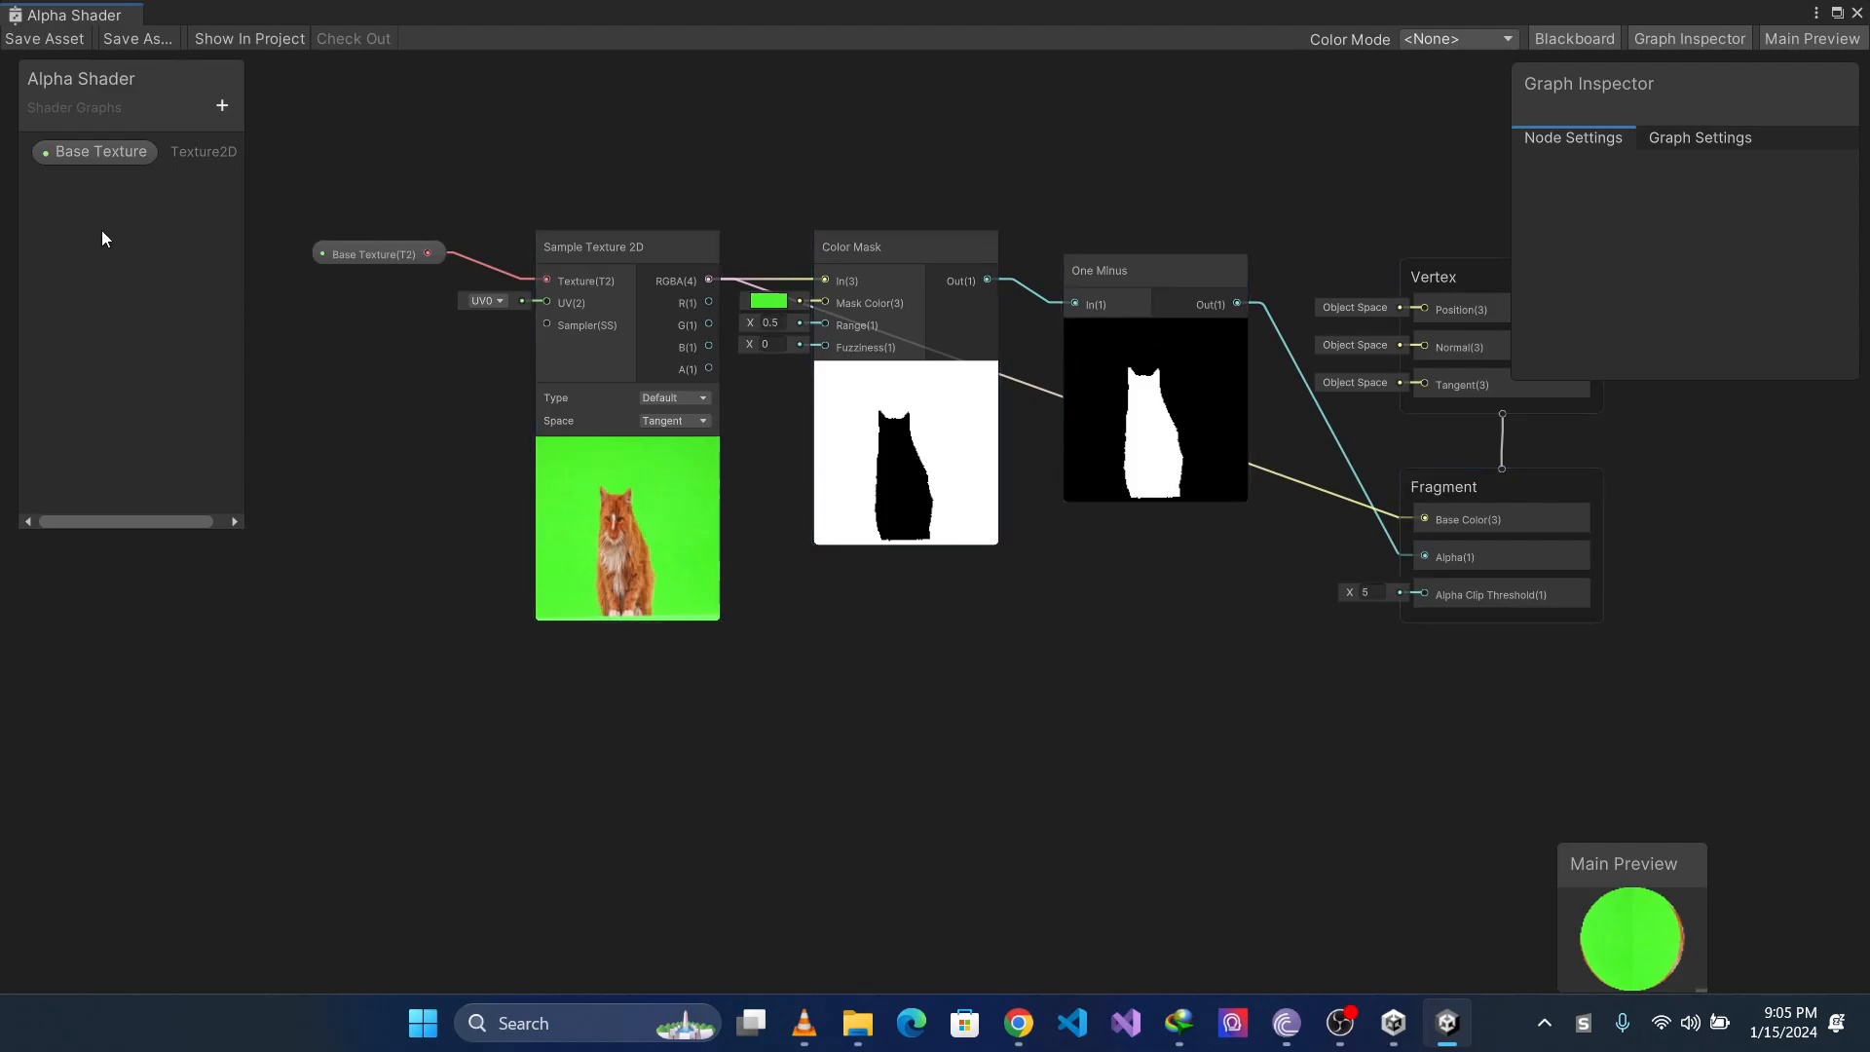
left_click(222, 104)
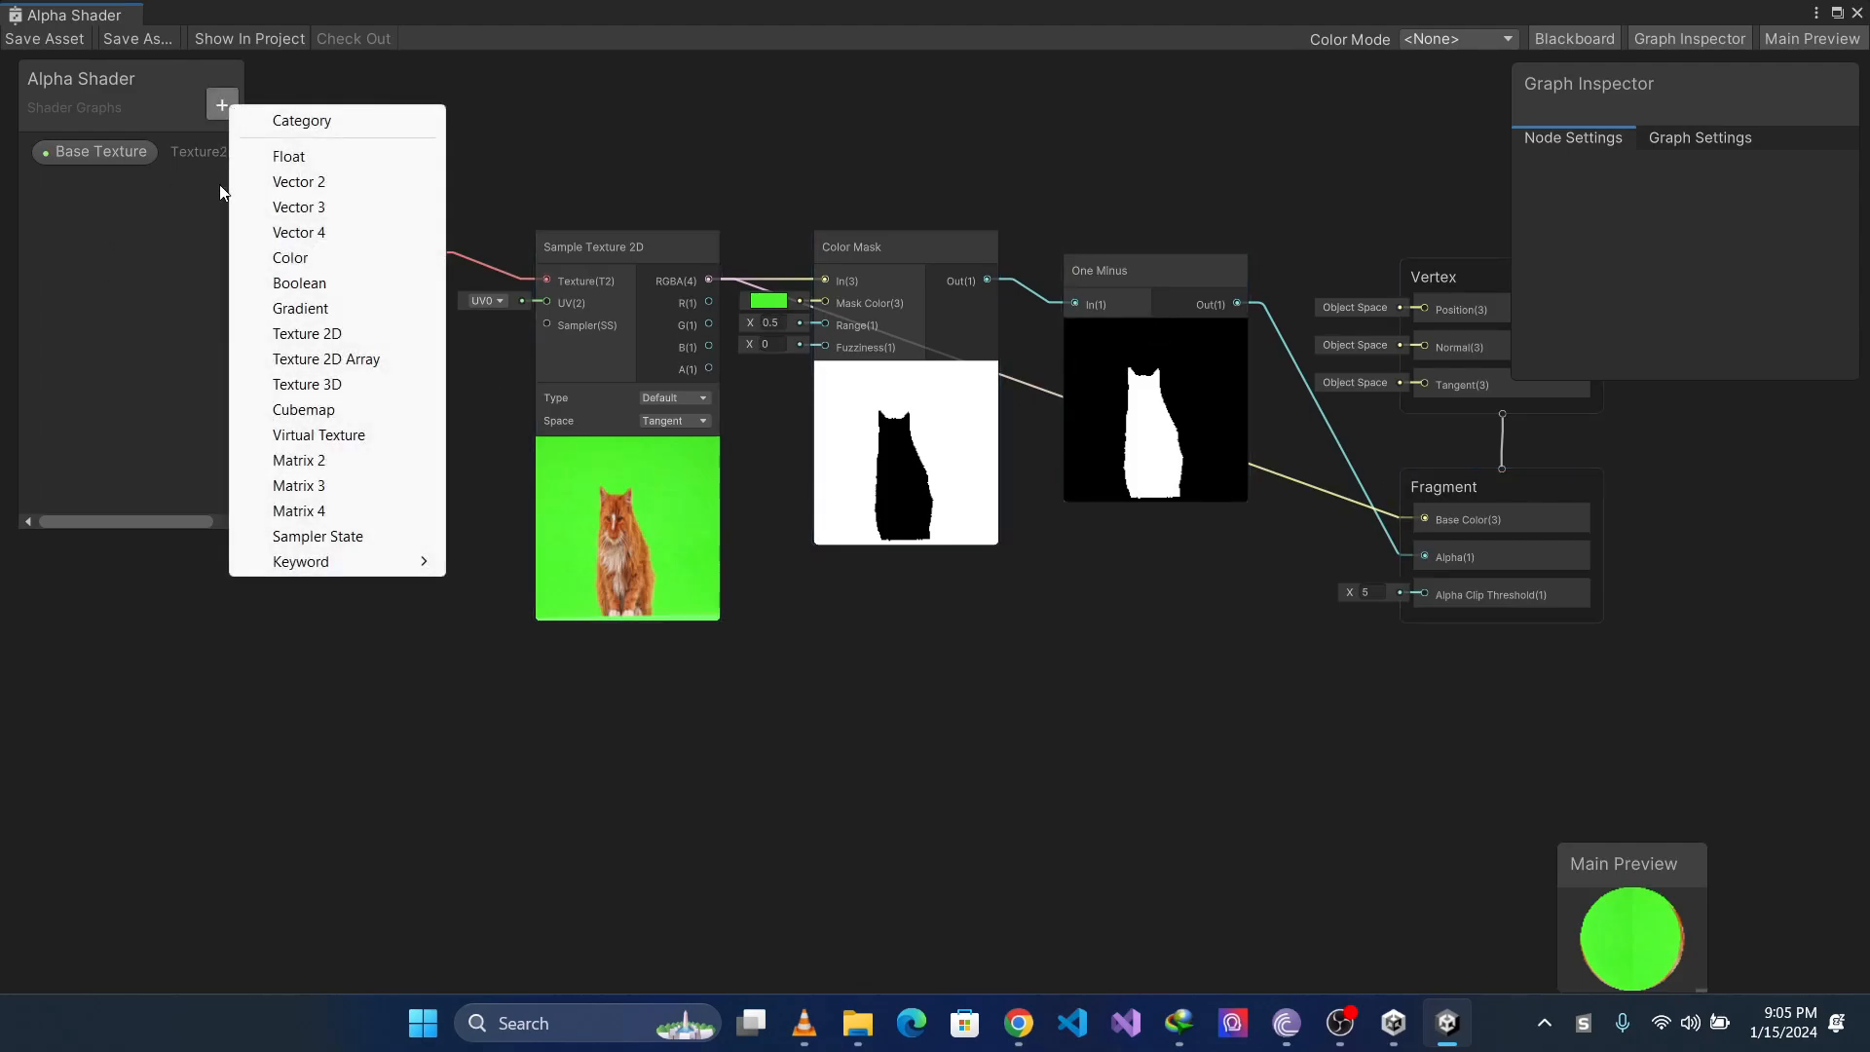
left_click(321, 258)
key("Return")
left_click(85, 189)
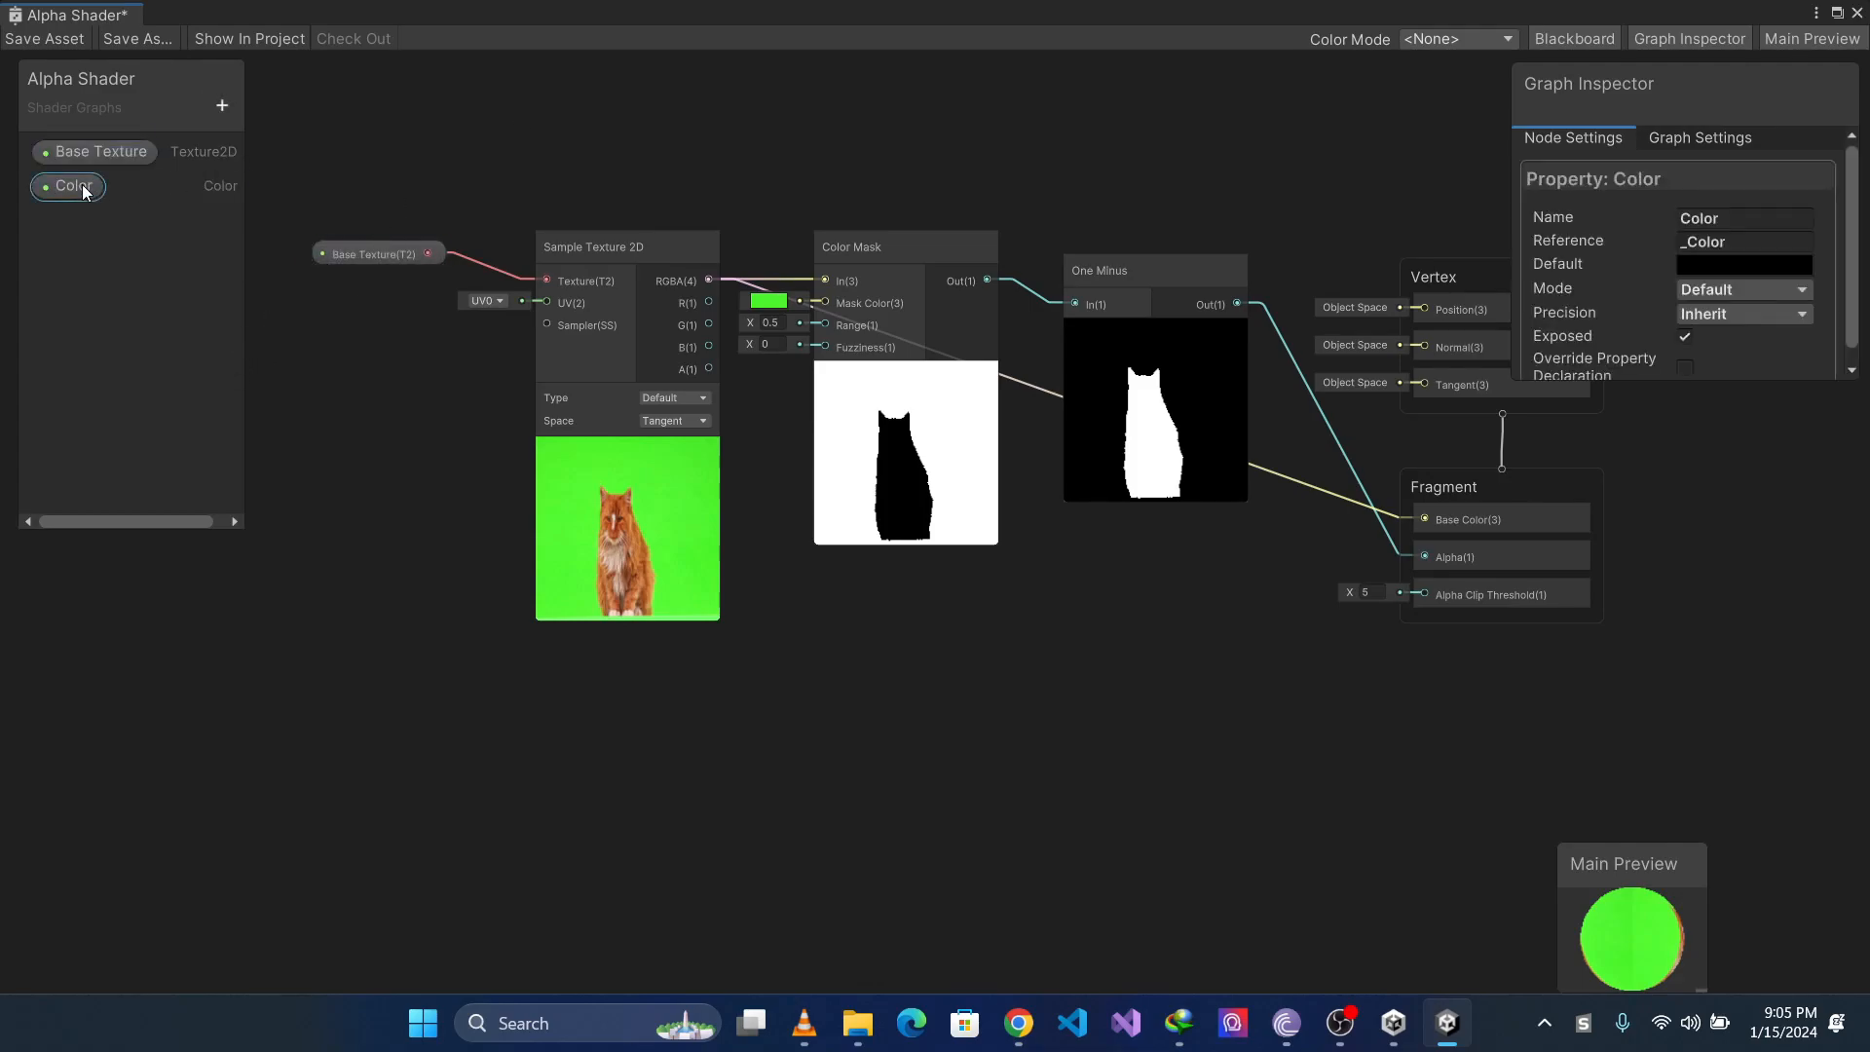
left_click_drag(715, 177, 827, 296)
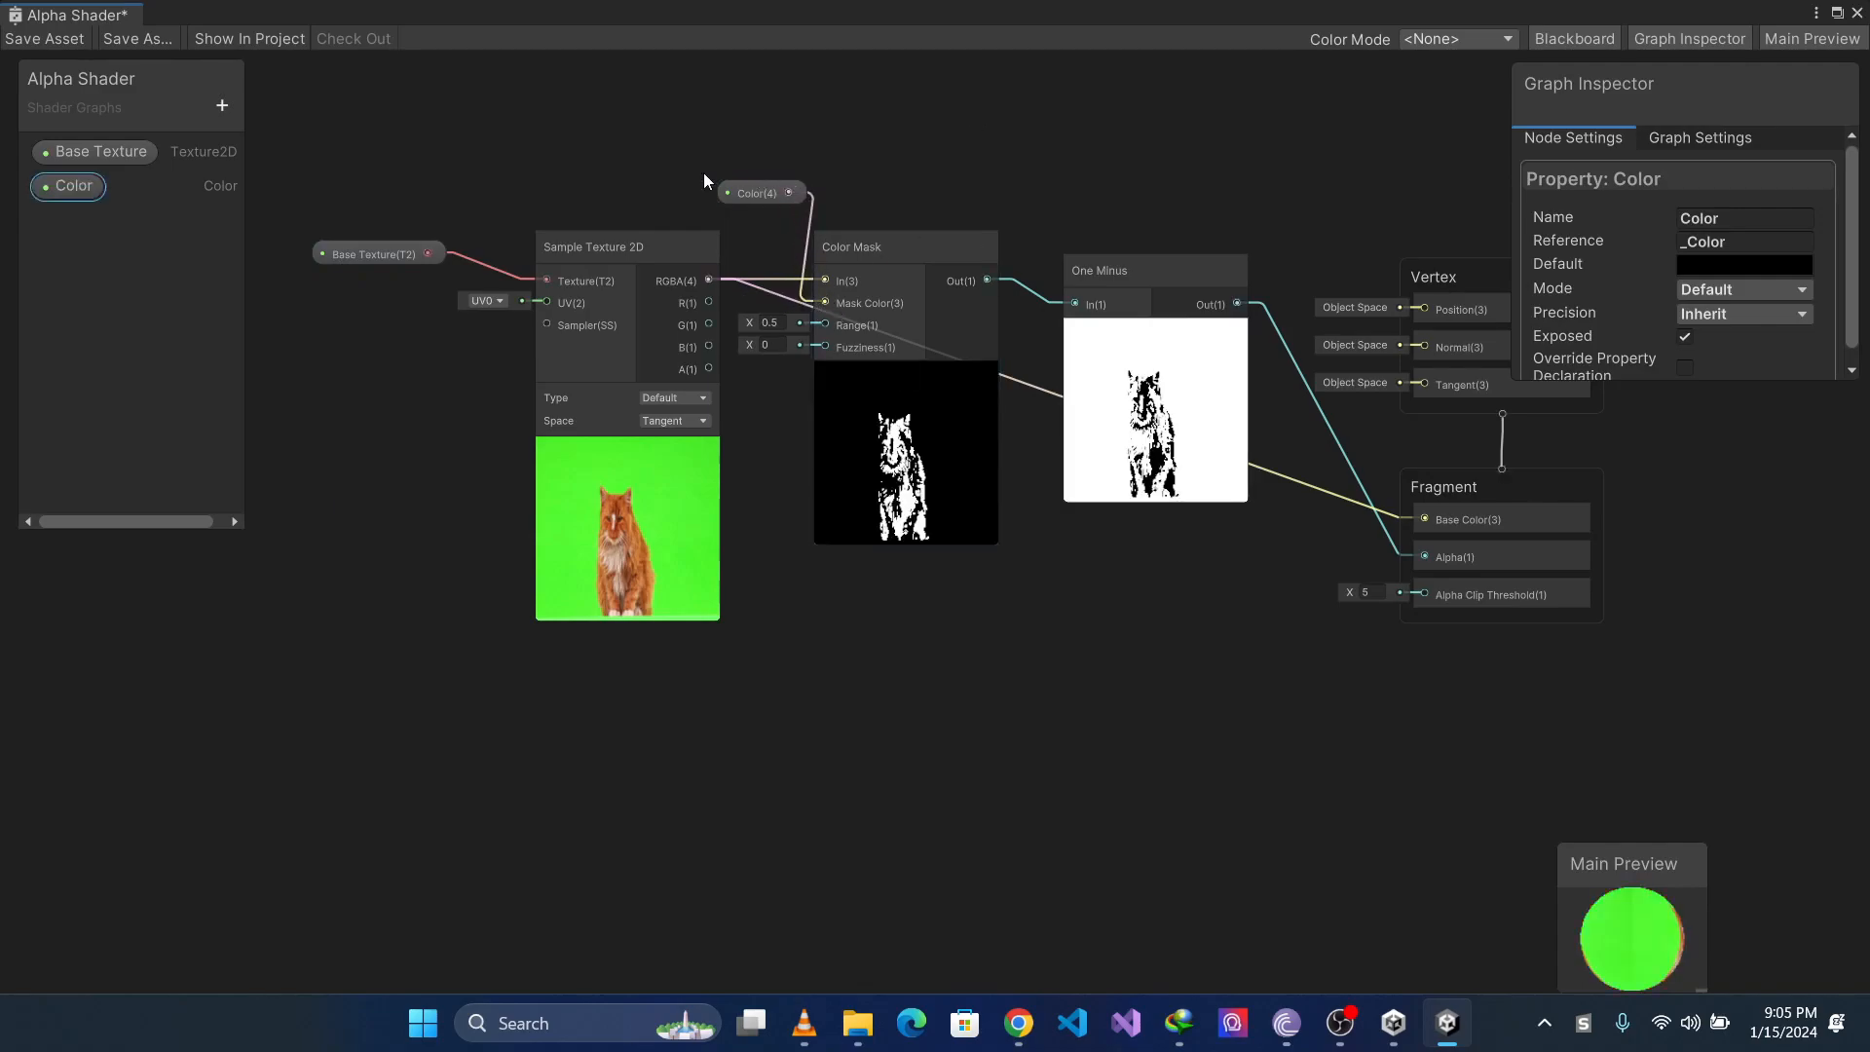
Set the Color property's default to the background green by sampling it from the cat texture preview
left_click(1731, 263)
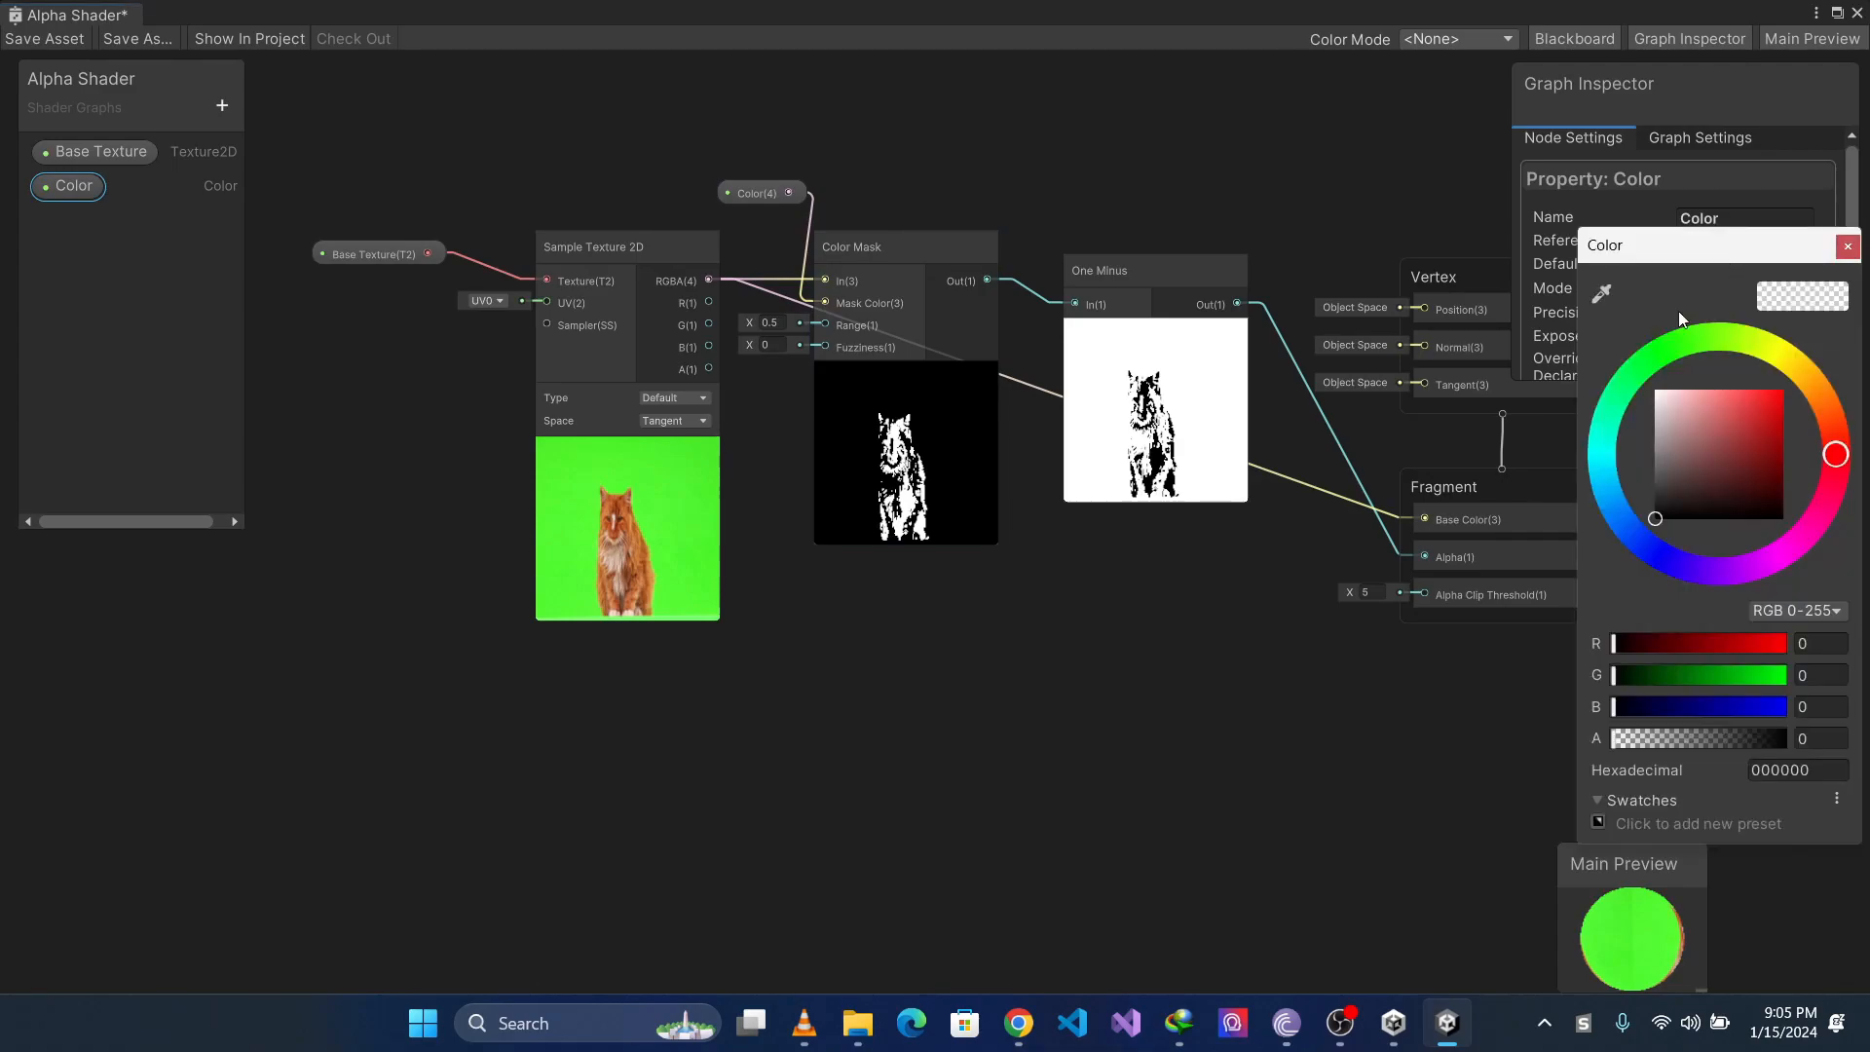
left_click(1601, 293)
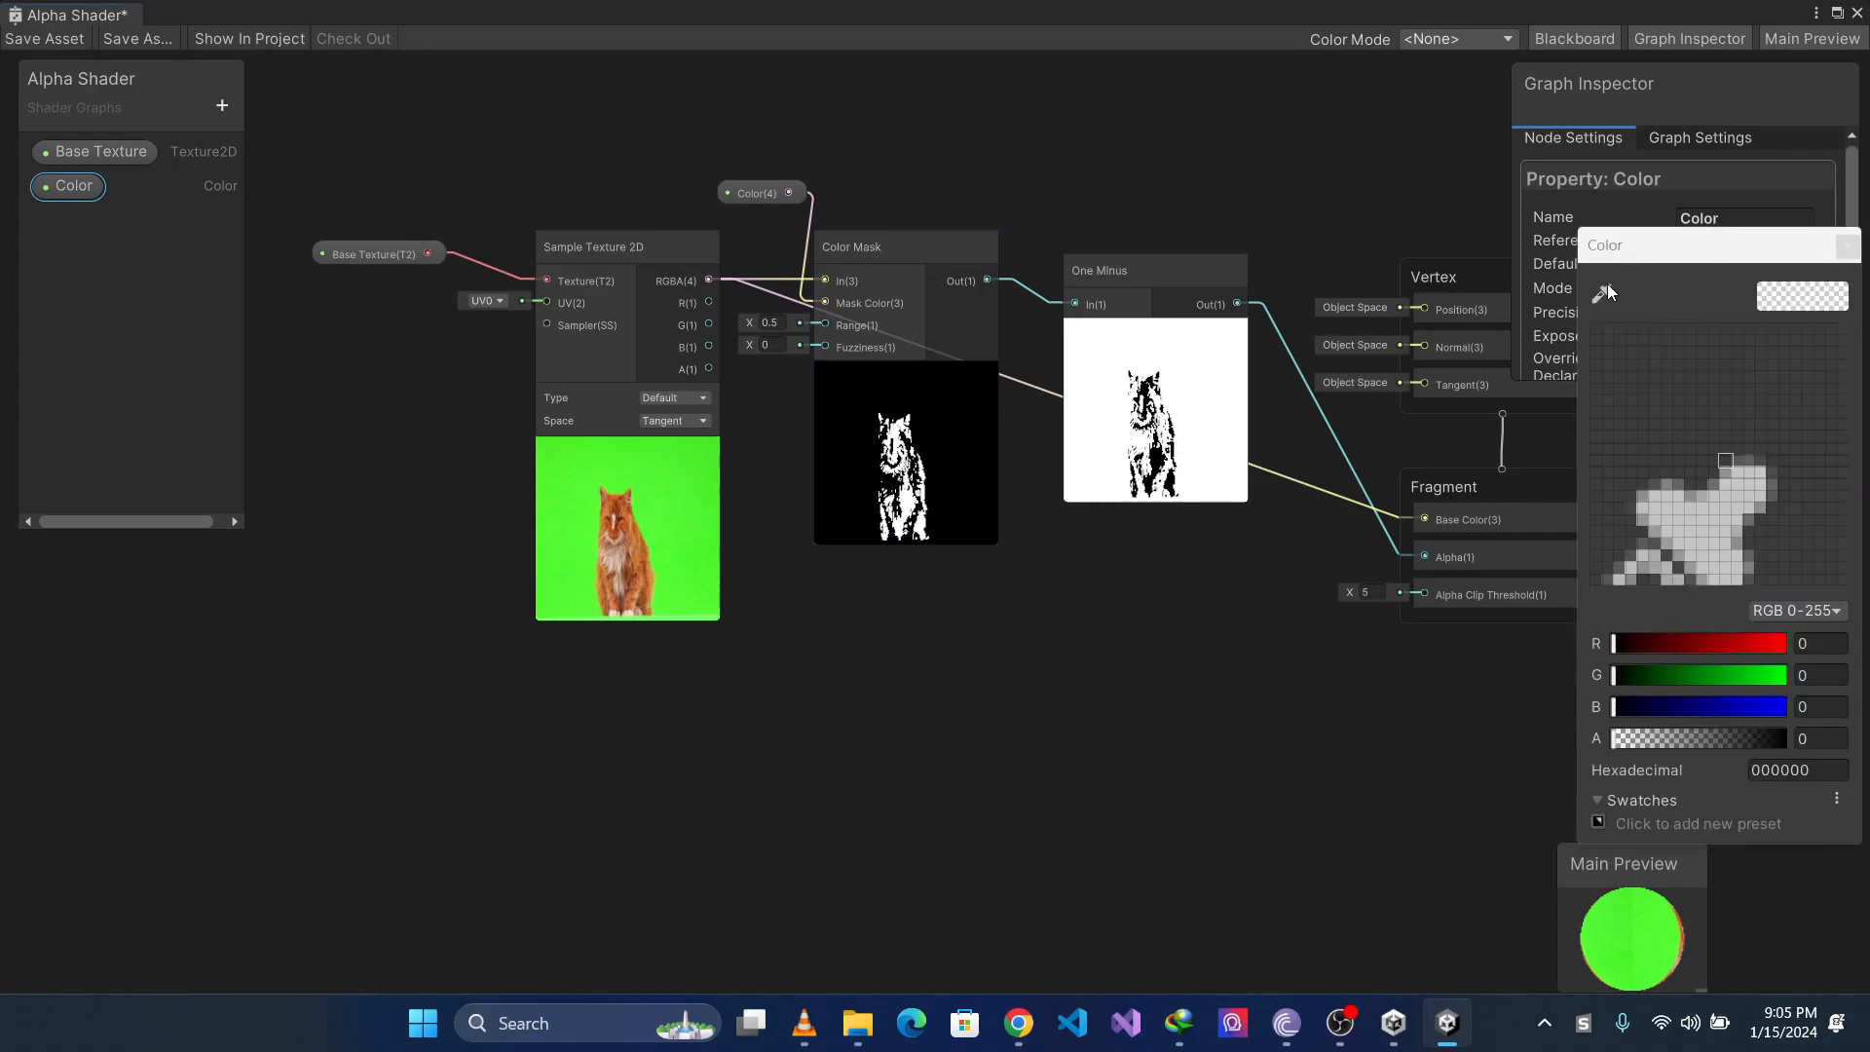
left_click(685, 465)
left_click(972, 140)
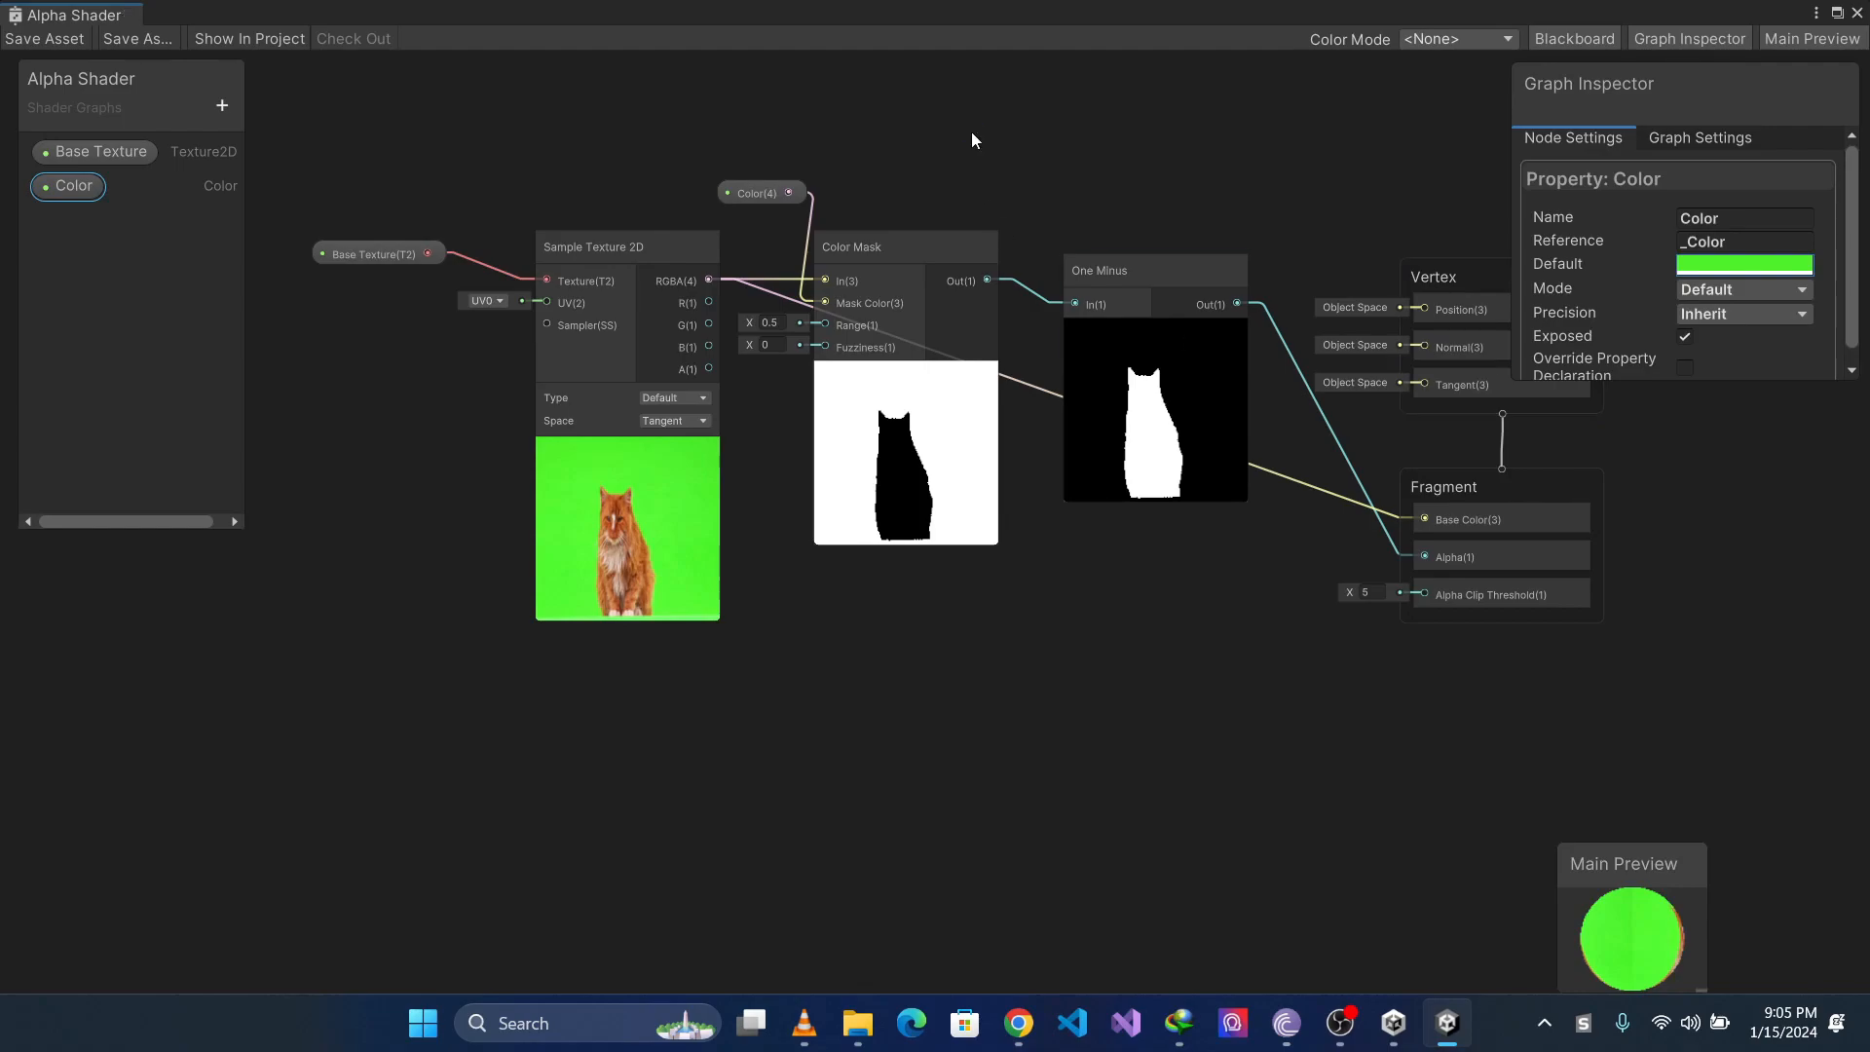
Add two Float properties named Range and Fuziness to the Alpha Shader graph
left_click(218, 107)
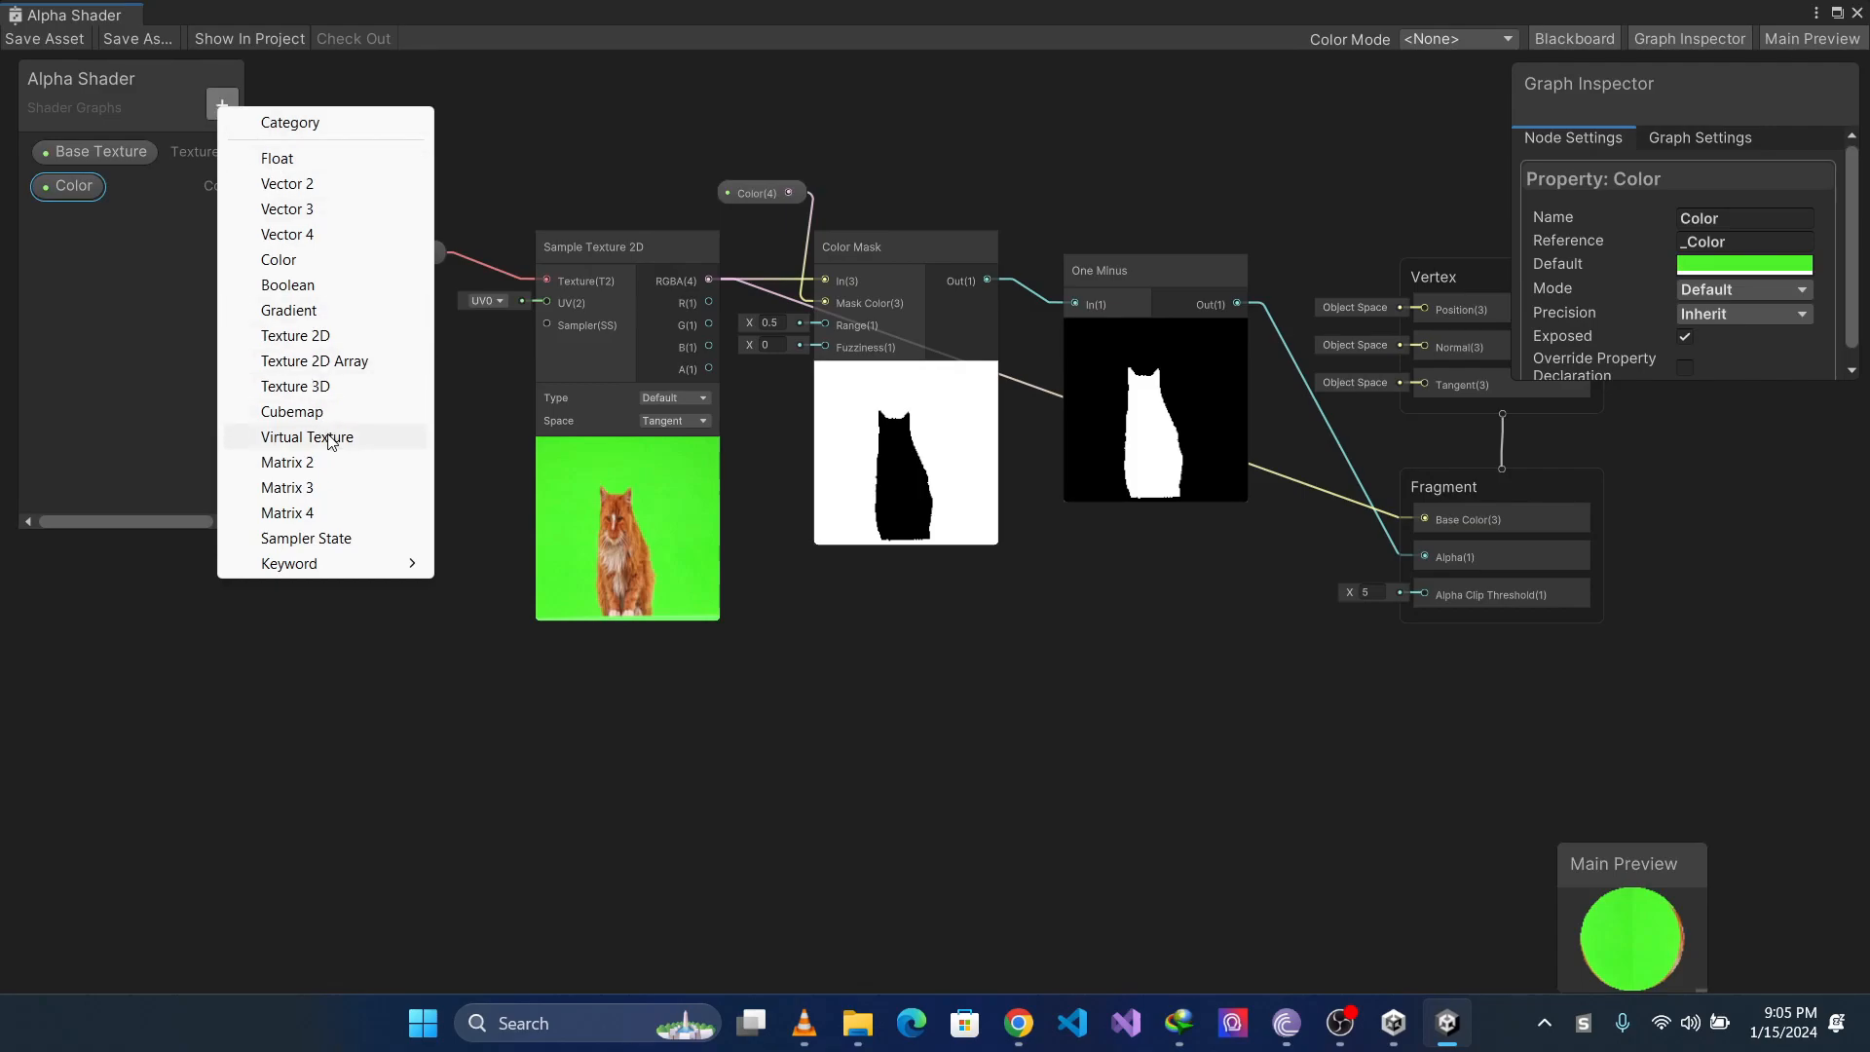
left_click(325, 158)
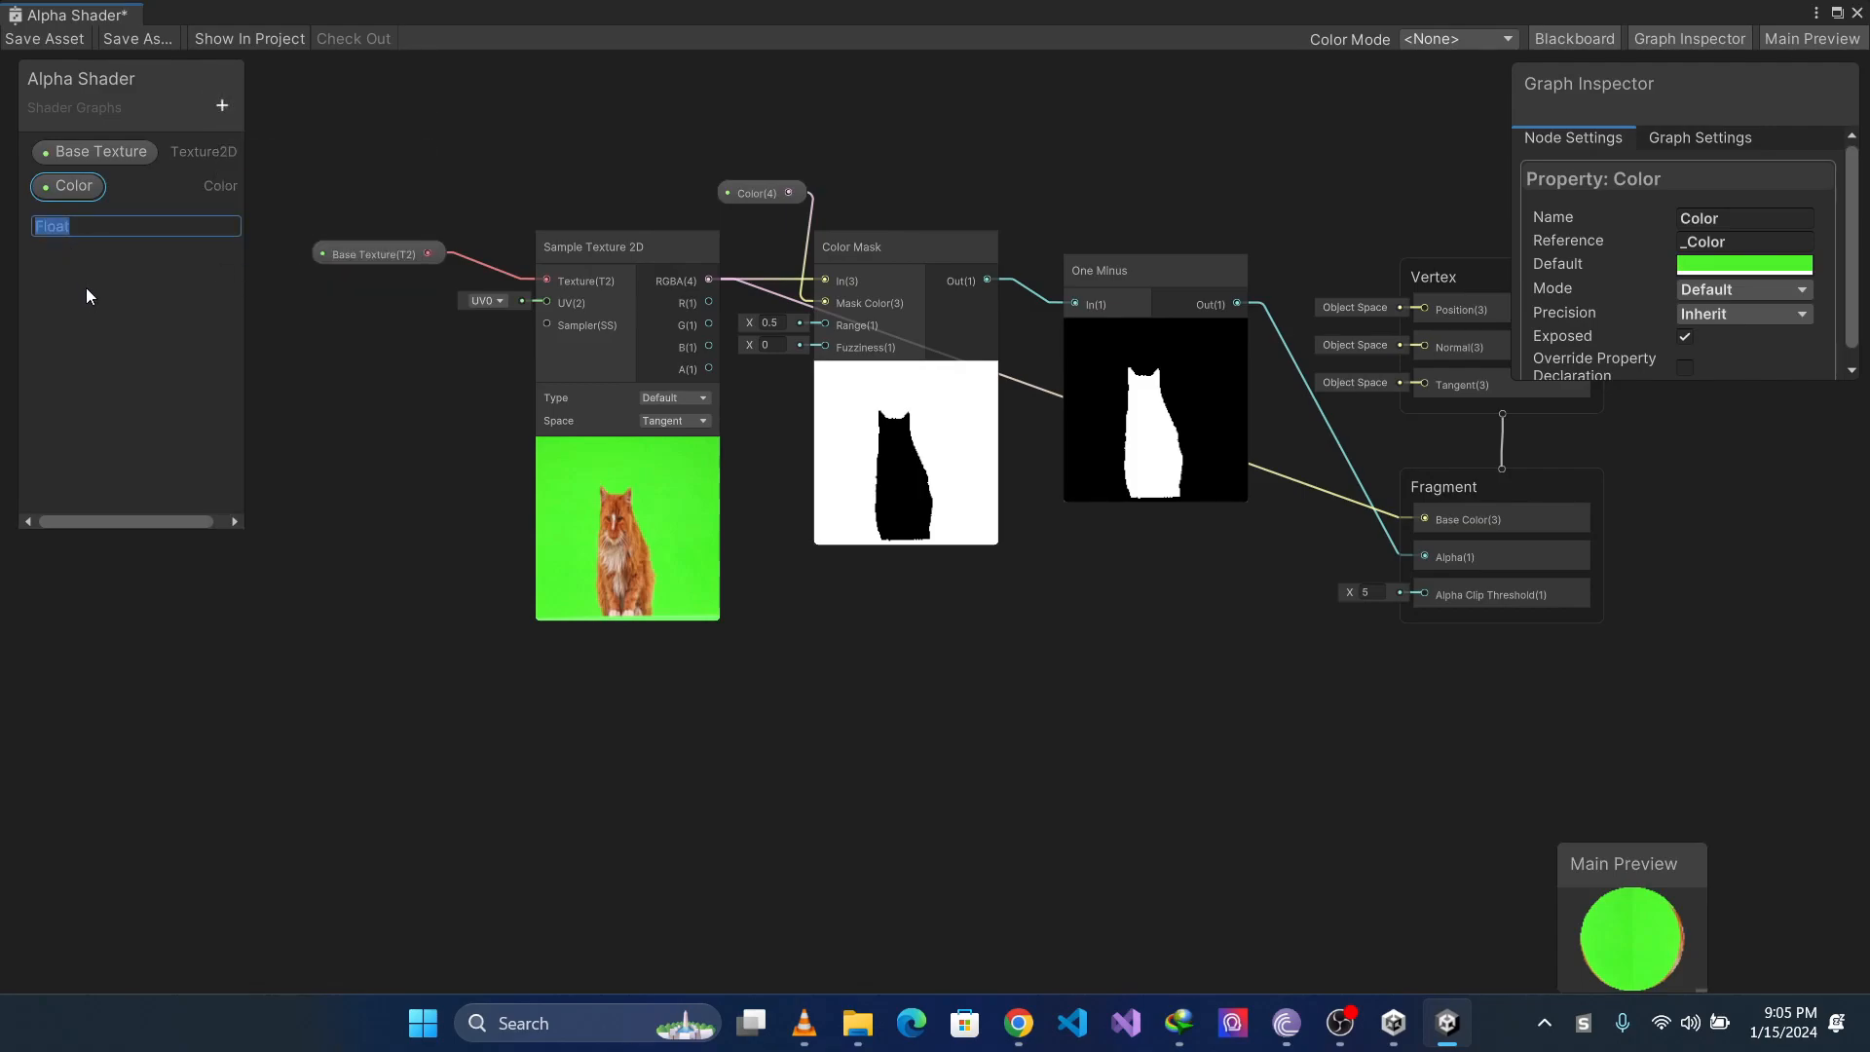
type("Range")
key("Return")
left_click(222, 105)
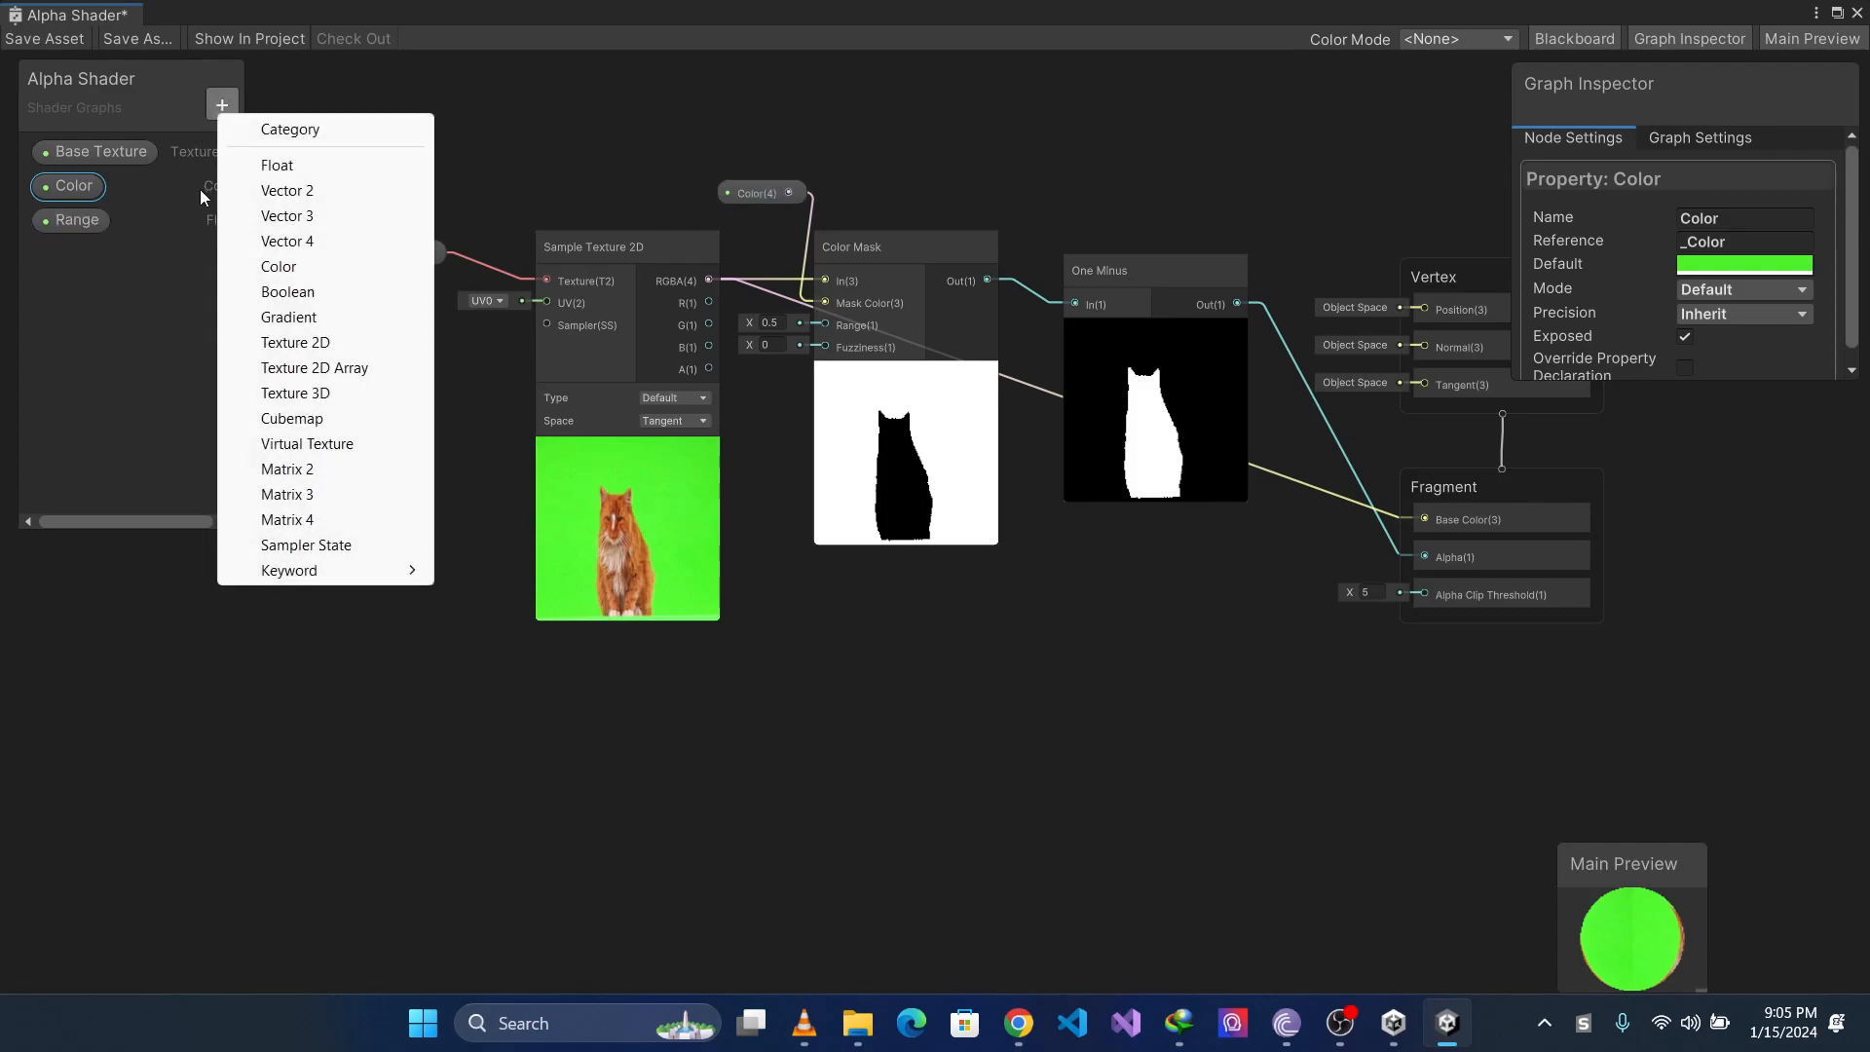
left_click(261, 171)
type("F")
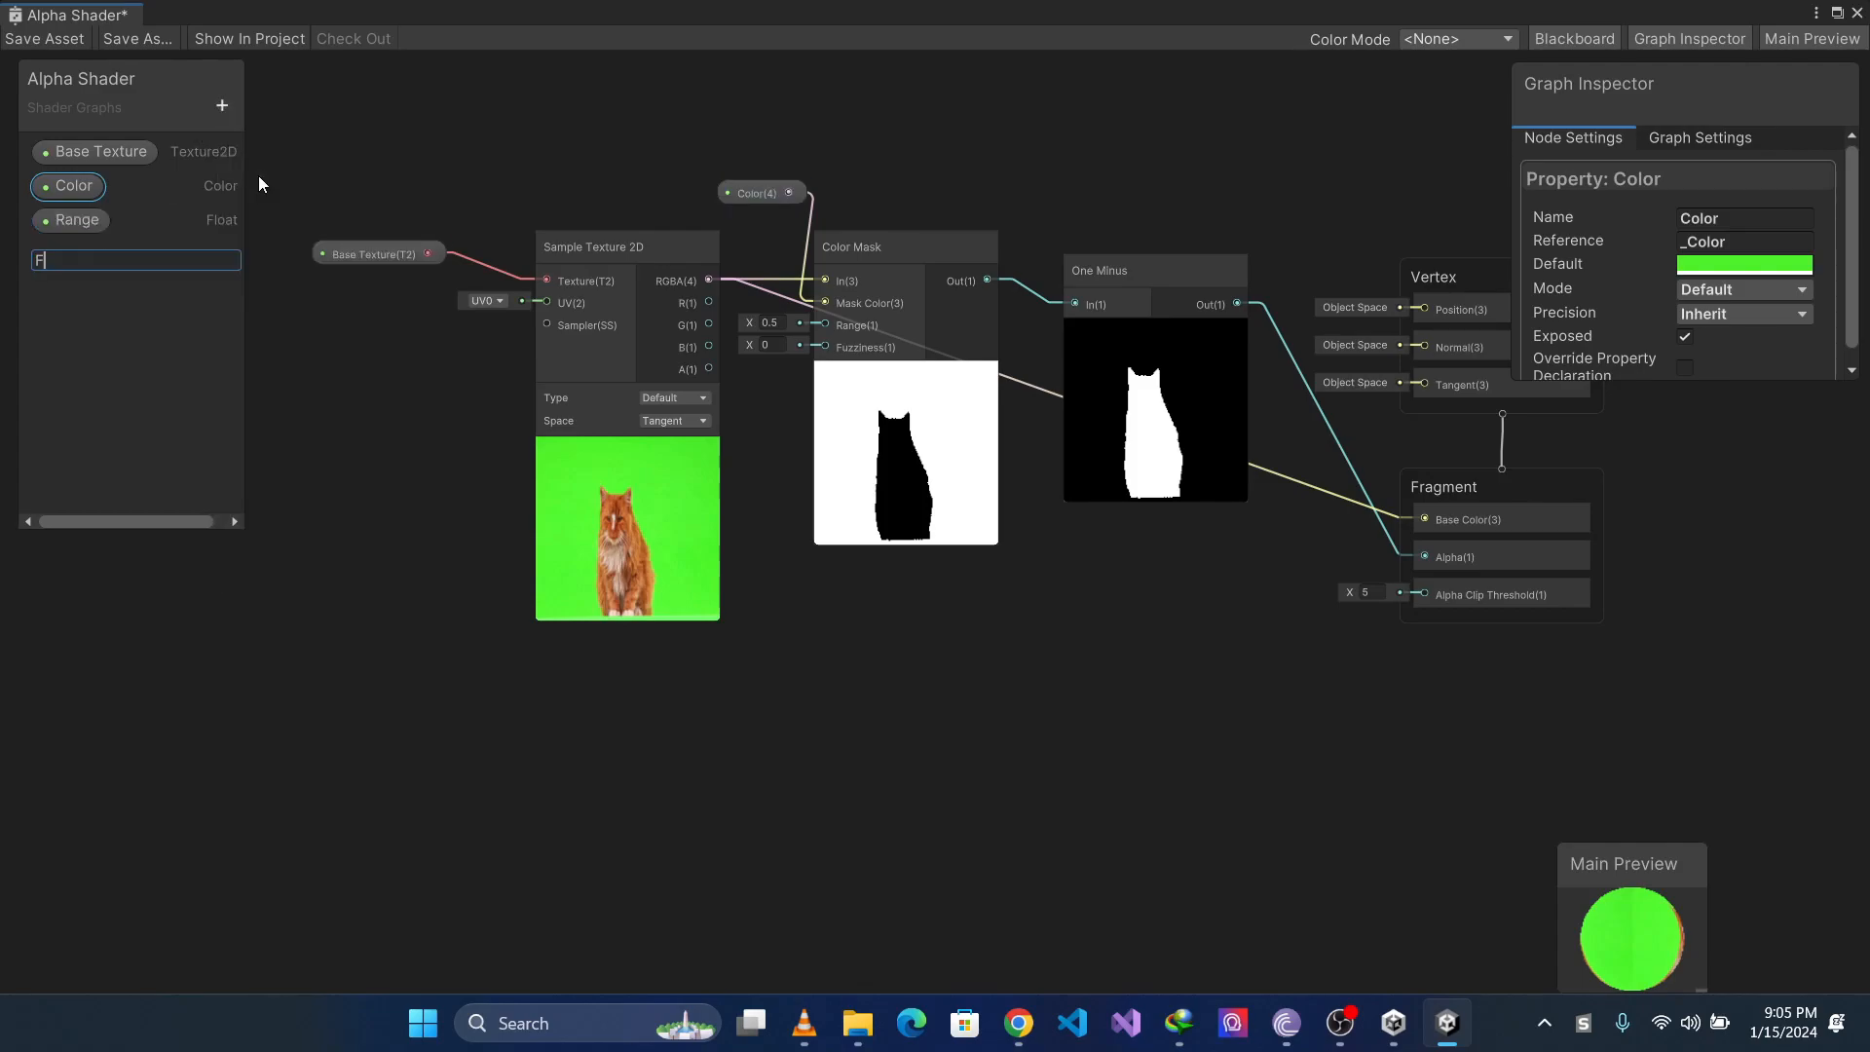
type("uziness")
key("Return")
Place the Range and Fuziness properties in the graph and connect them to the Color Mask's Range and Fuzziness inputs
left_click_drag(78, 219, 825, 325)
left_click_drag(66, 248, 796, 348)
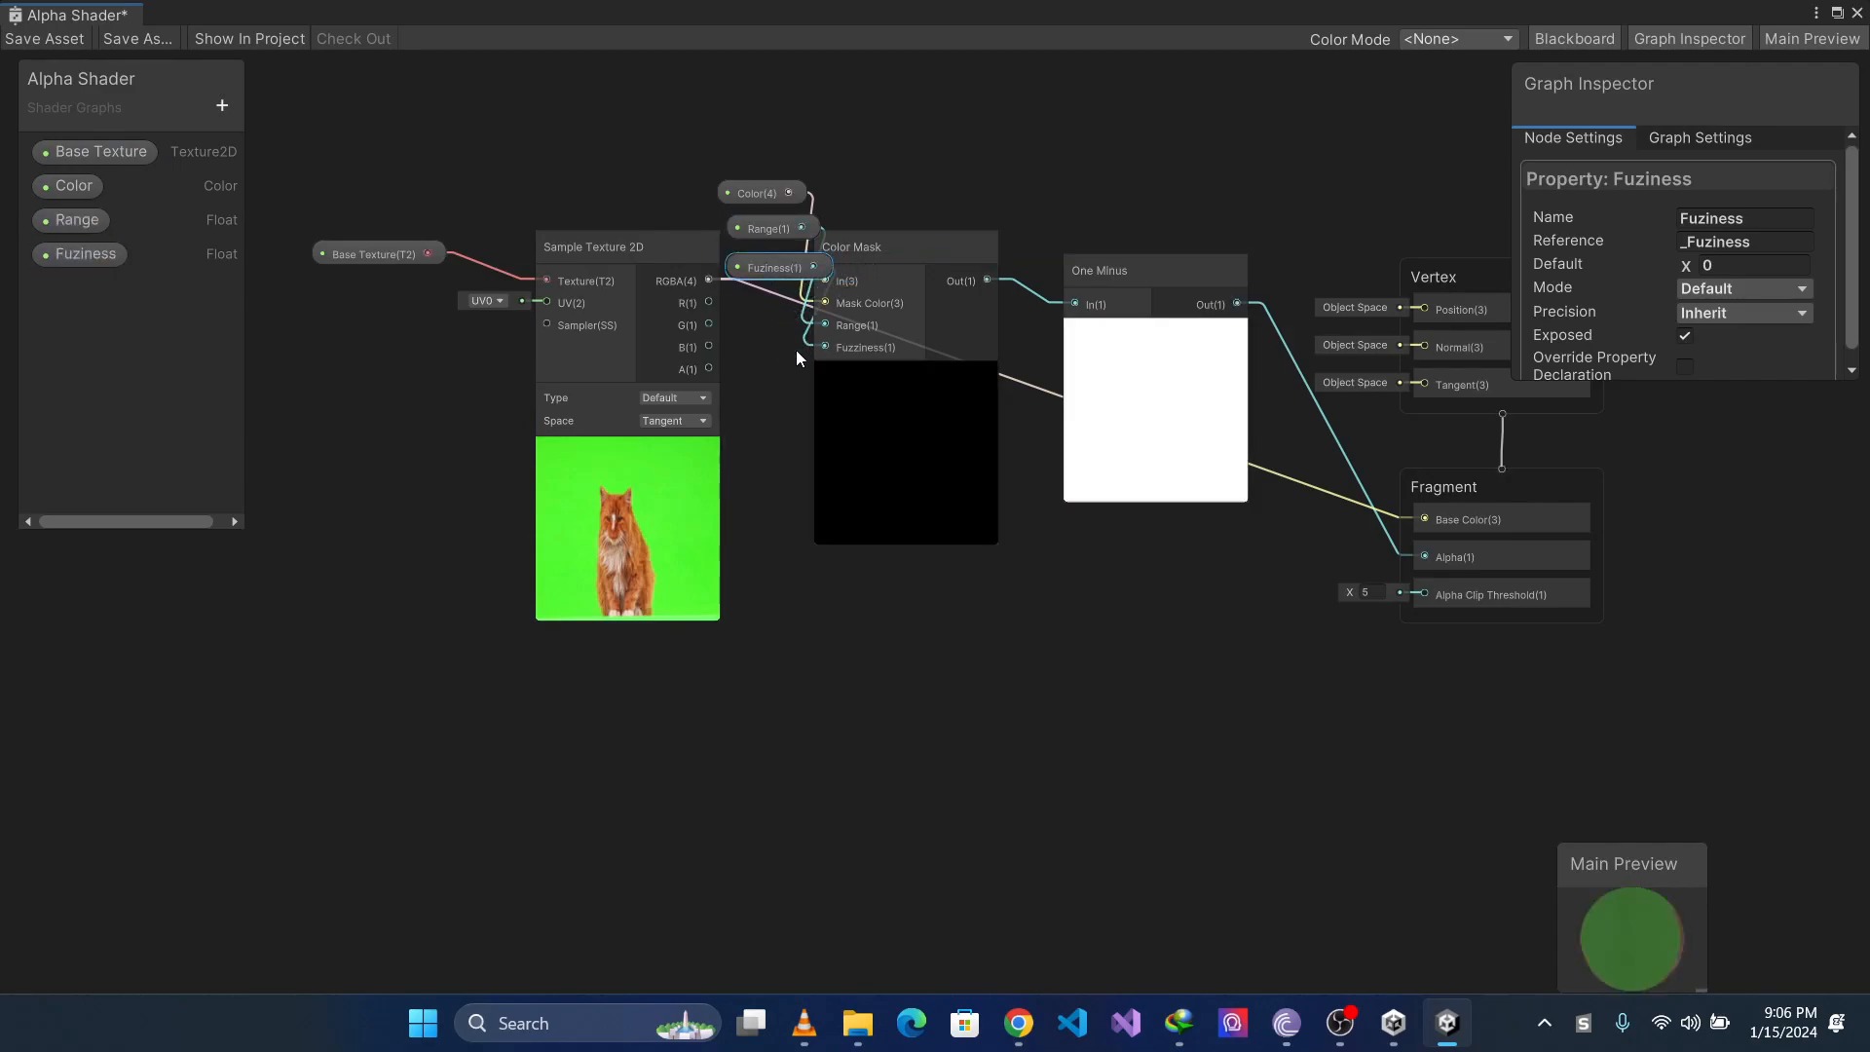
Set the Range property's default to 0.5 in the Alpha Shader graph, save it and restore the graph window to a smaller size
left_click(114, 220)
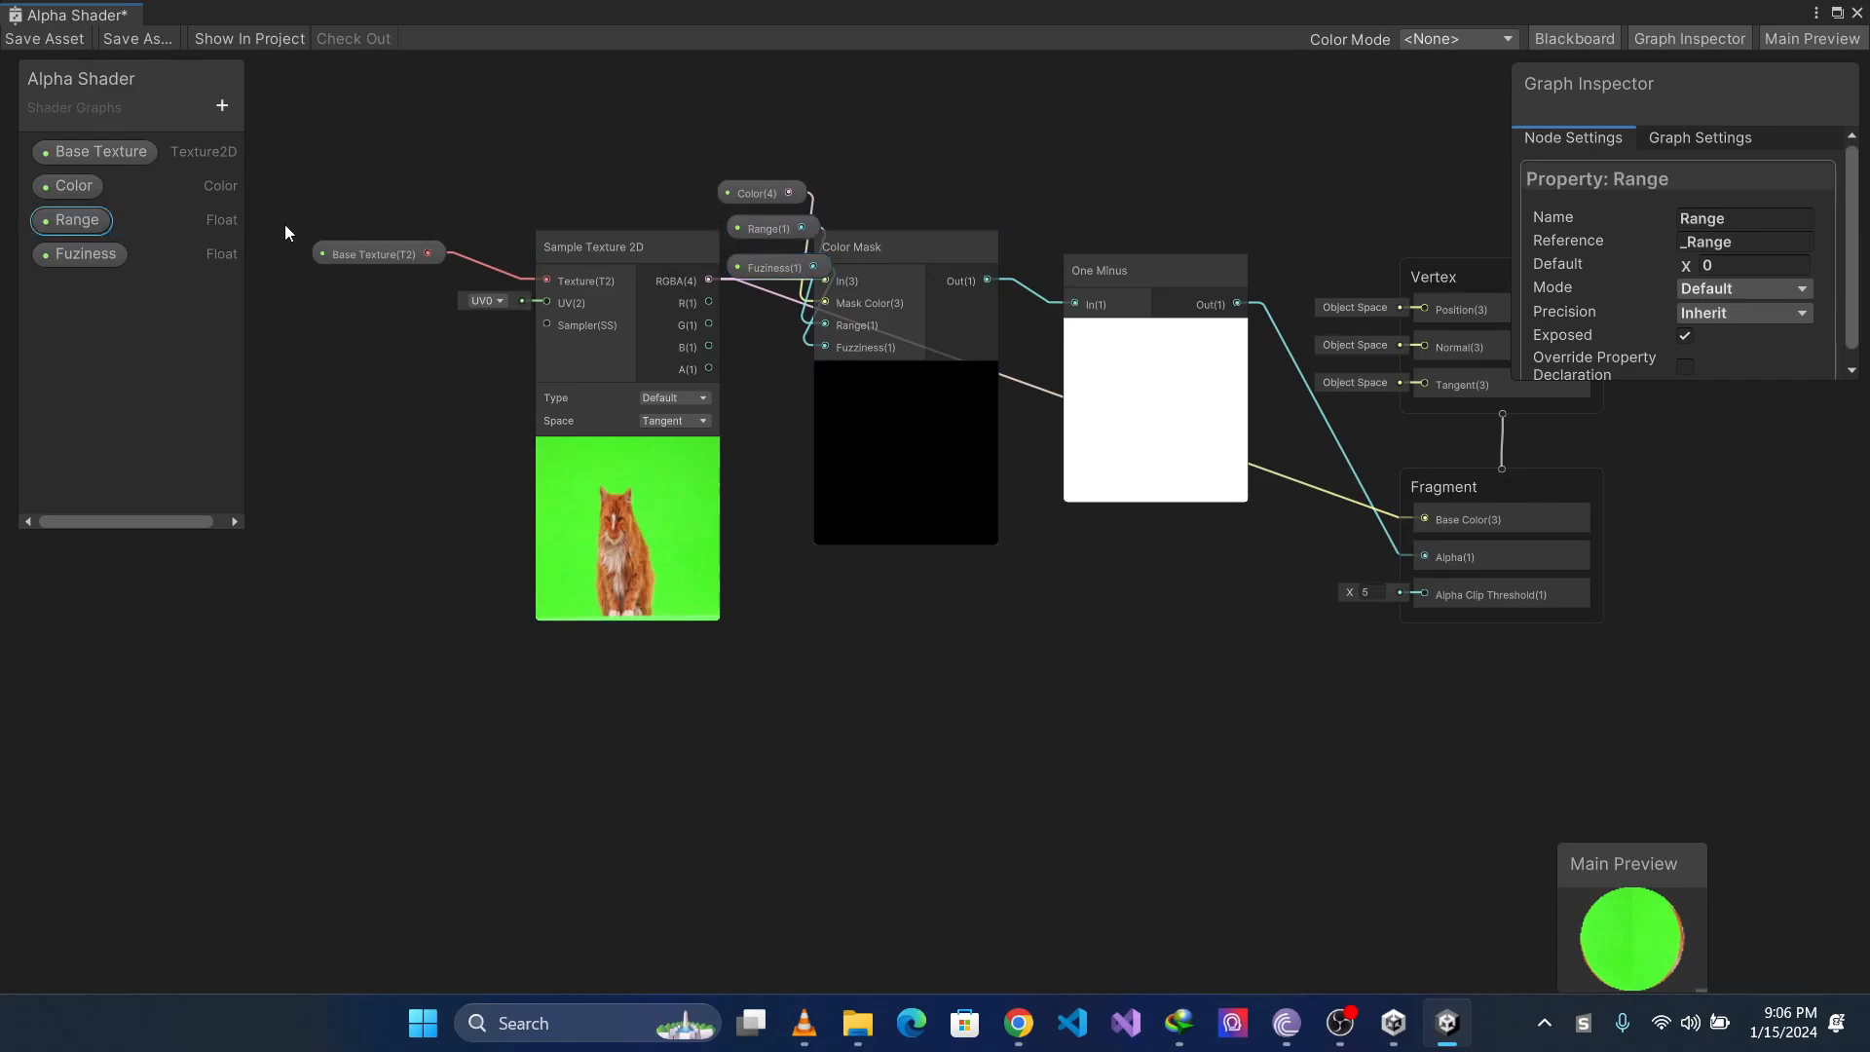
left_click(1720, 264)
type(".5")
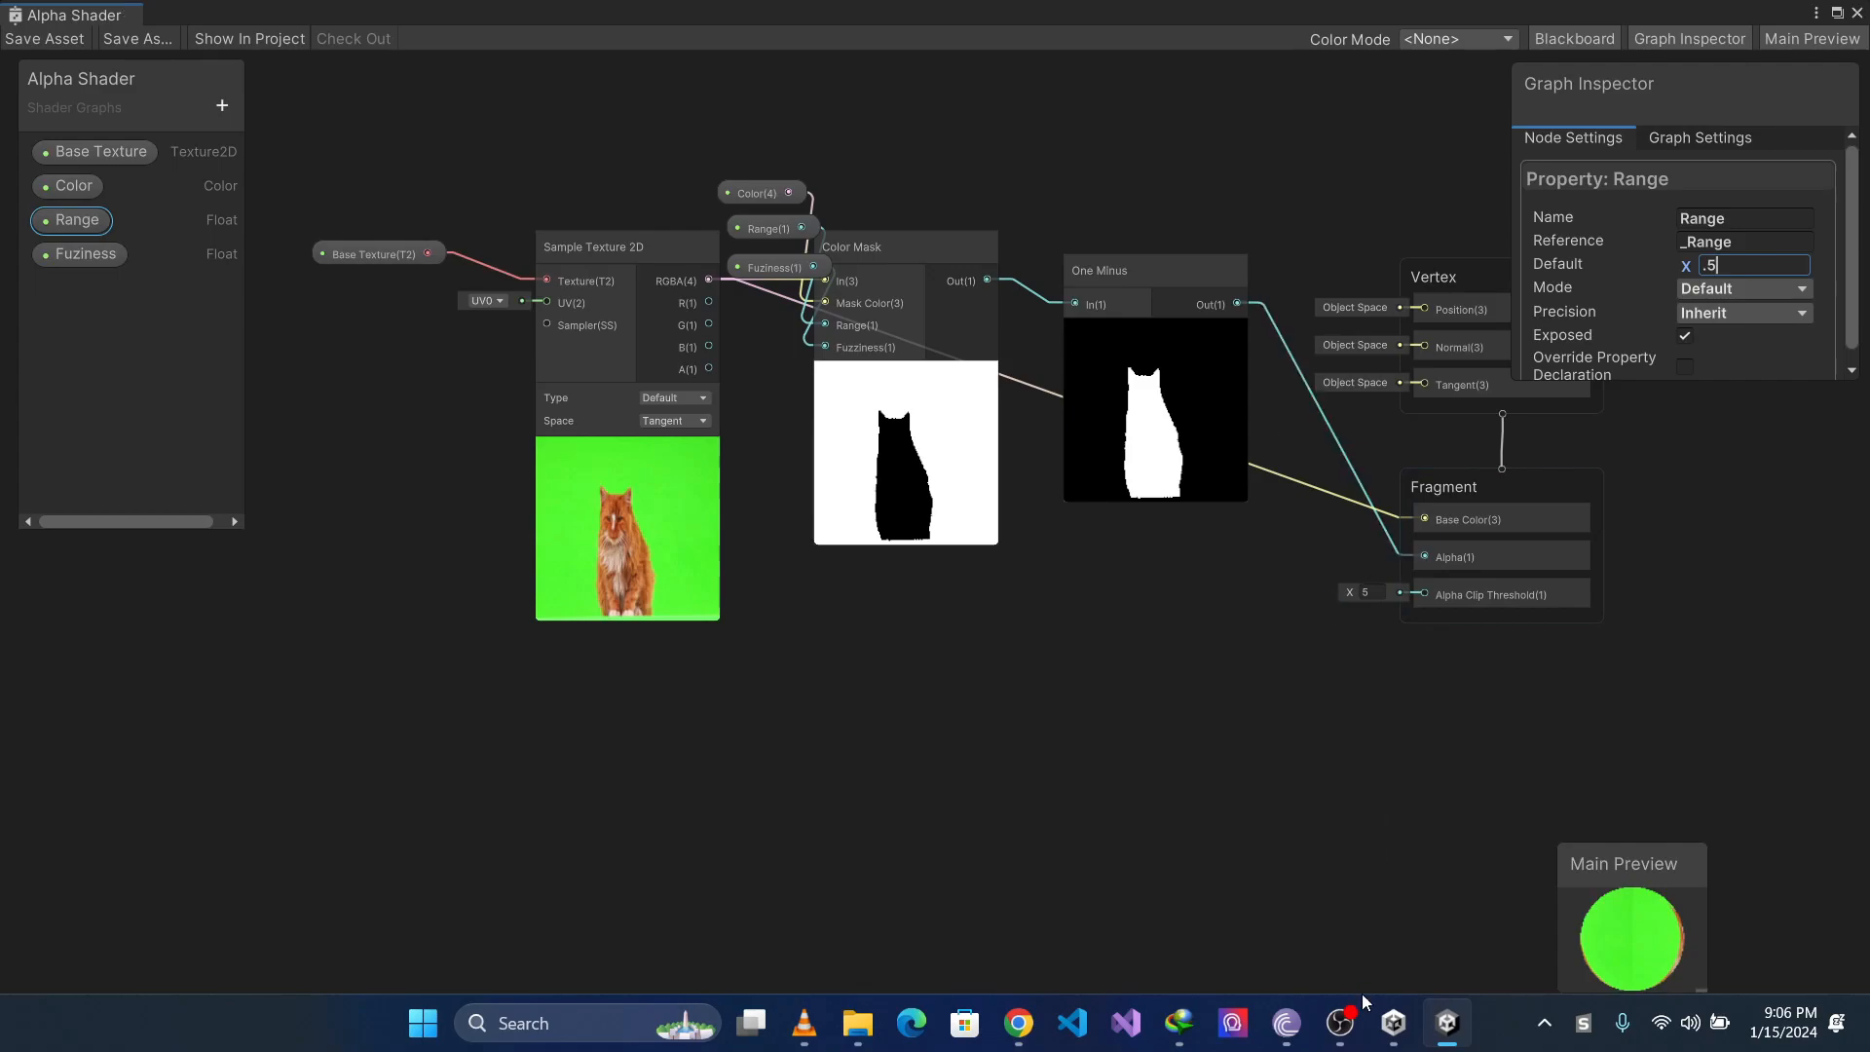
mouse_move(1478, 1045)
left_click_drag(1638, 15, 1586, 121)
Try a Range of 1 and a Fuziness of 5 on the quad's Alpha Shader material
scroll(1558, 618, "down", 3)
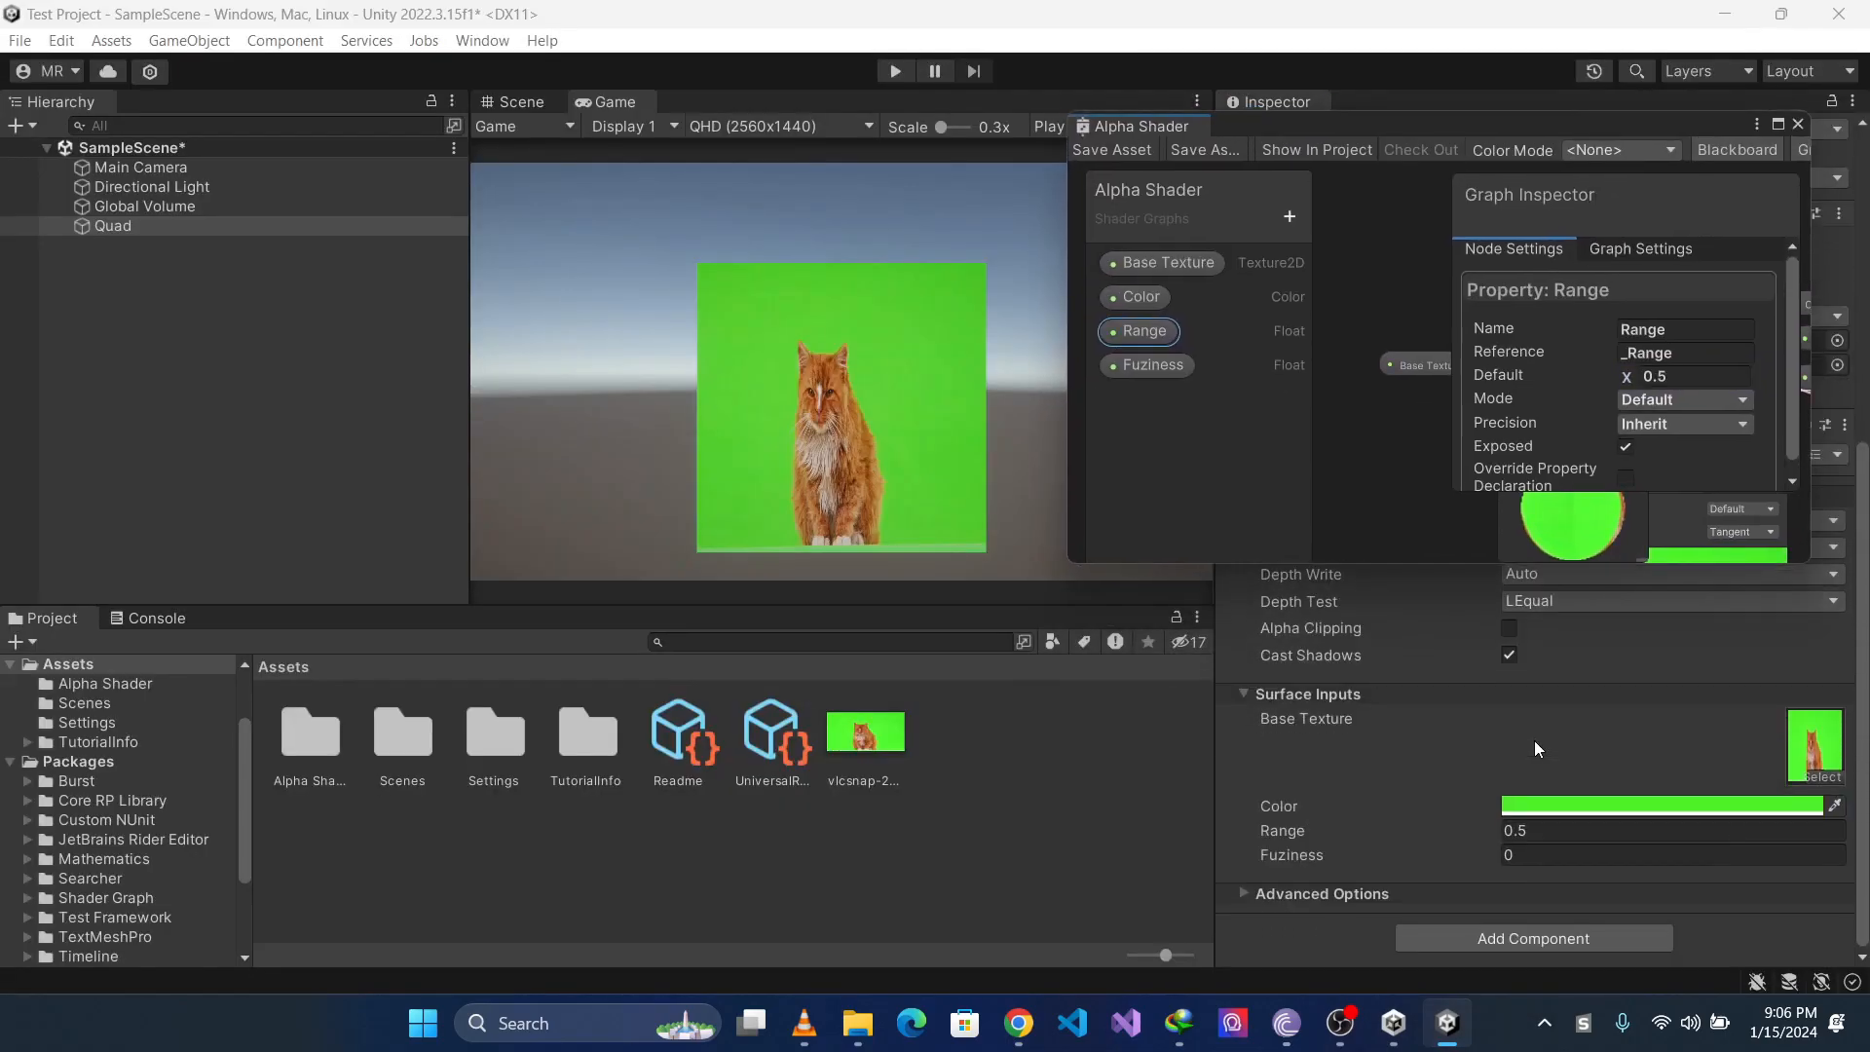
left_click(1563, 831)
type("1")
left_click(1546, 855)
type("5")
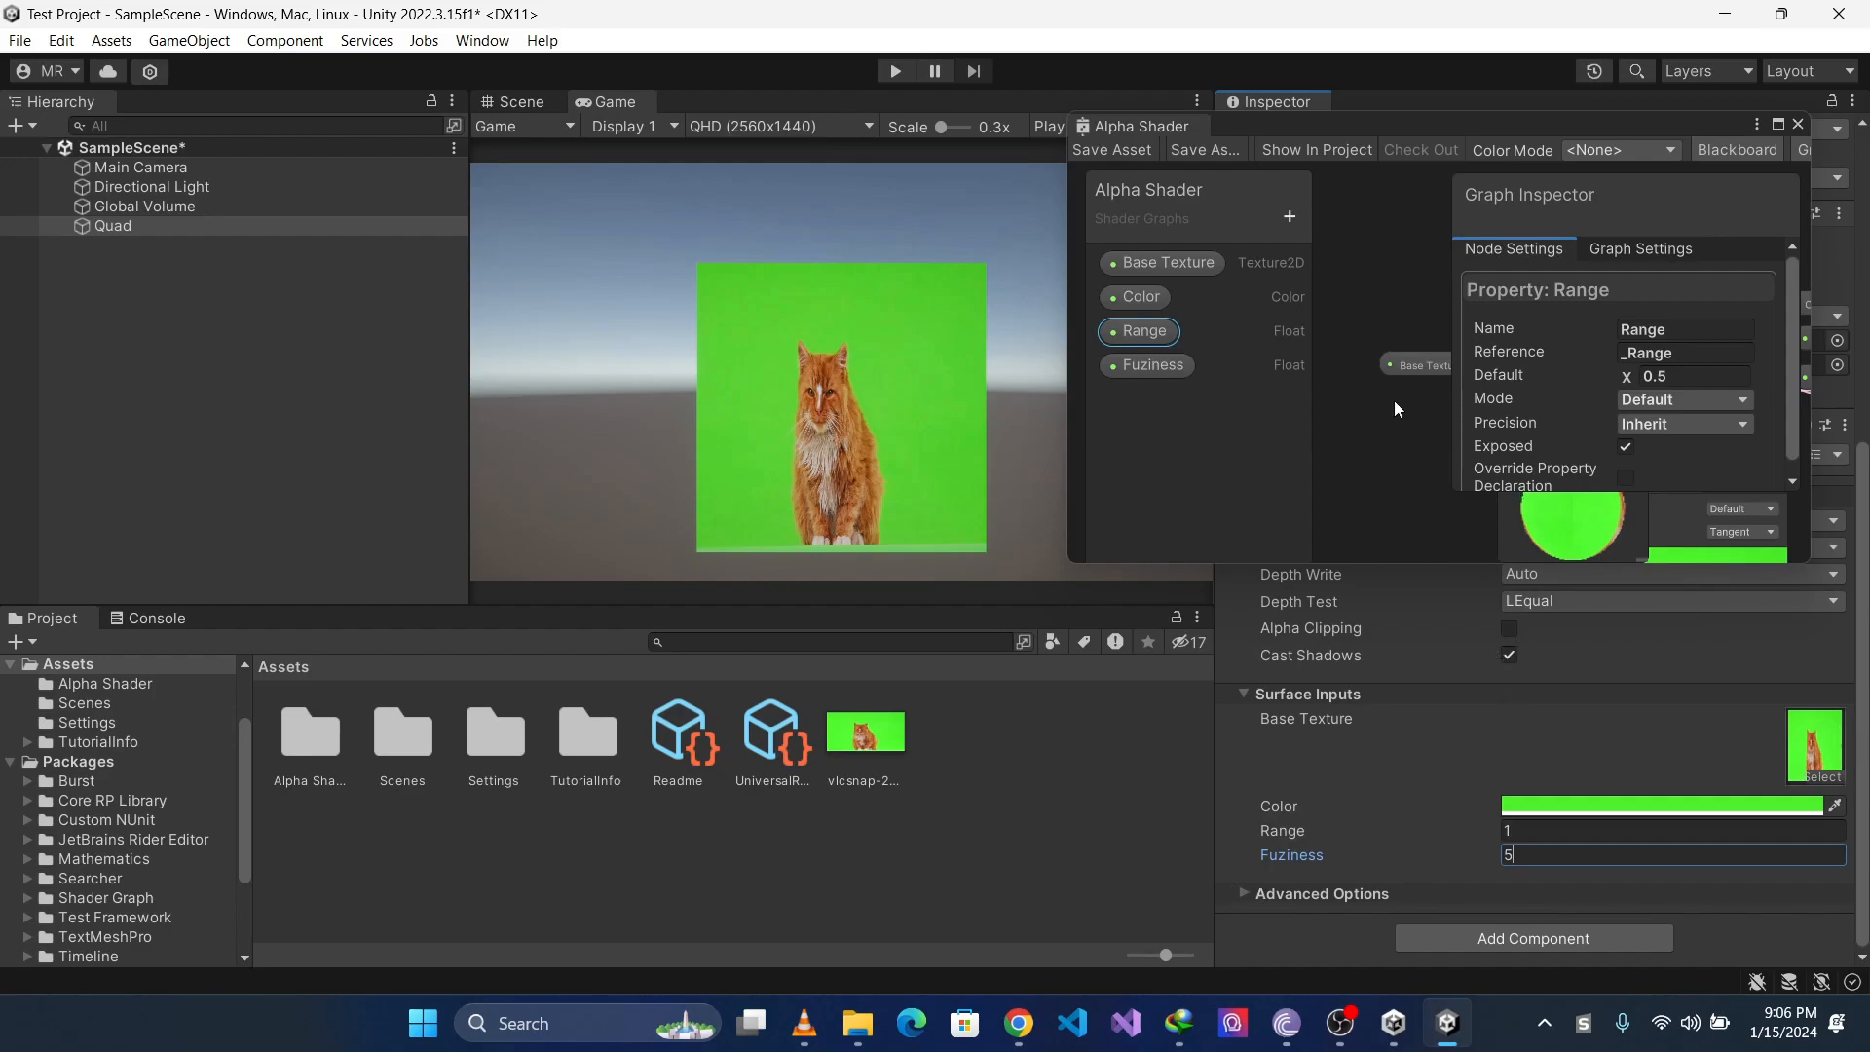
Set the Alpha Shader graph's surface type to Transparent, save the graph and close its window
scroll(1418, 421, "down", 1)
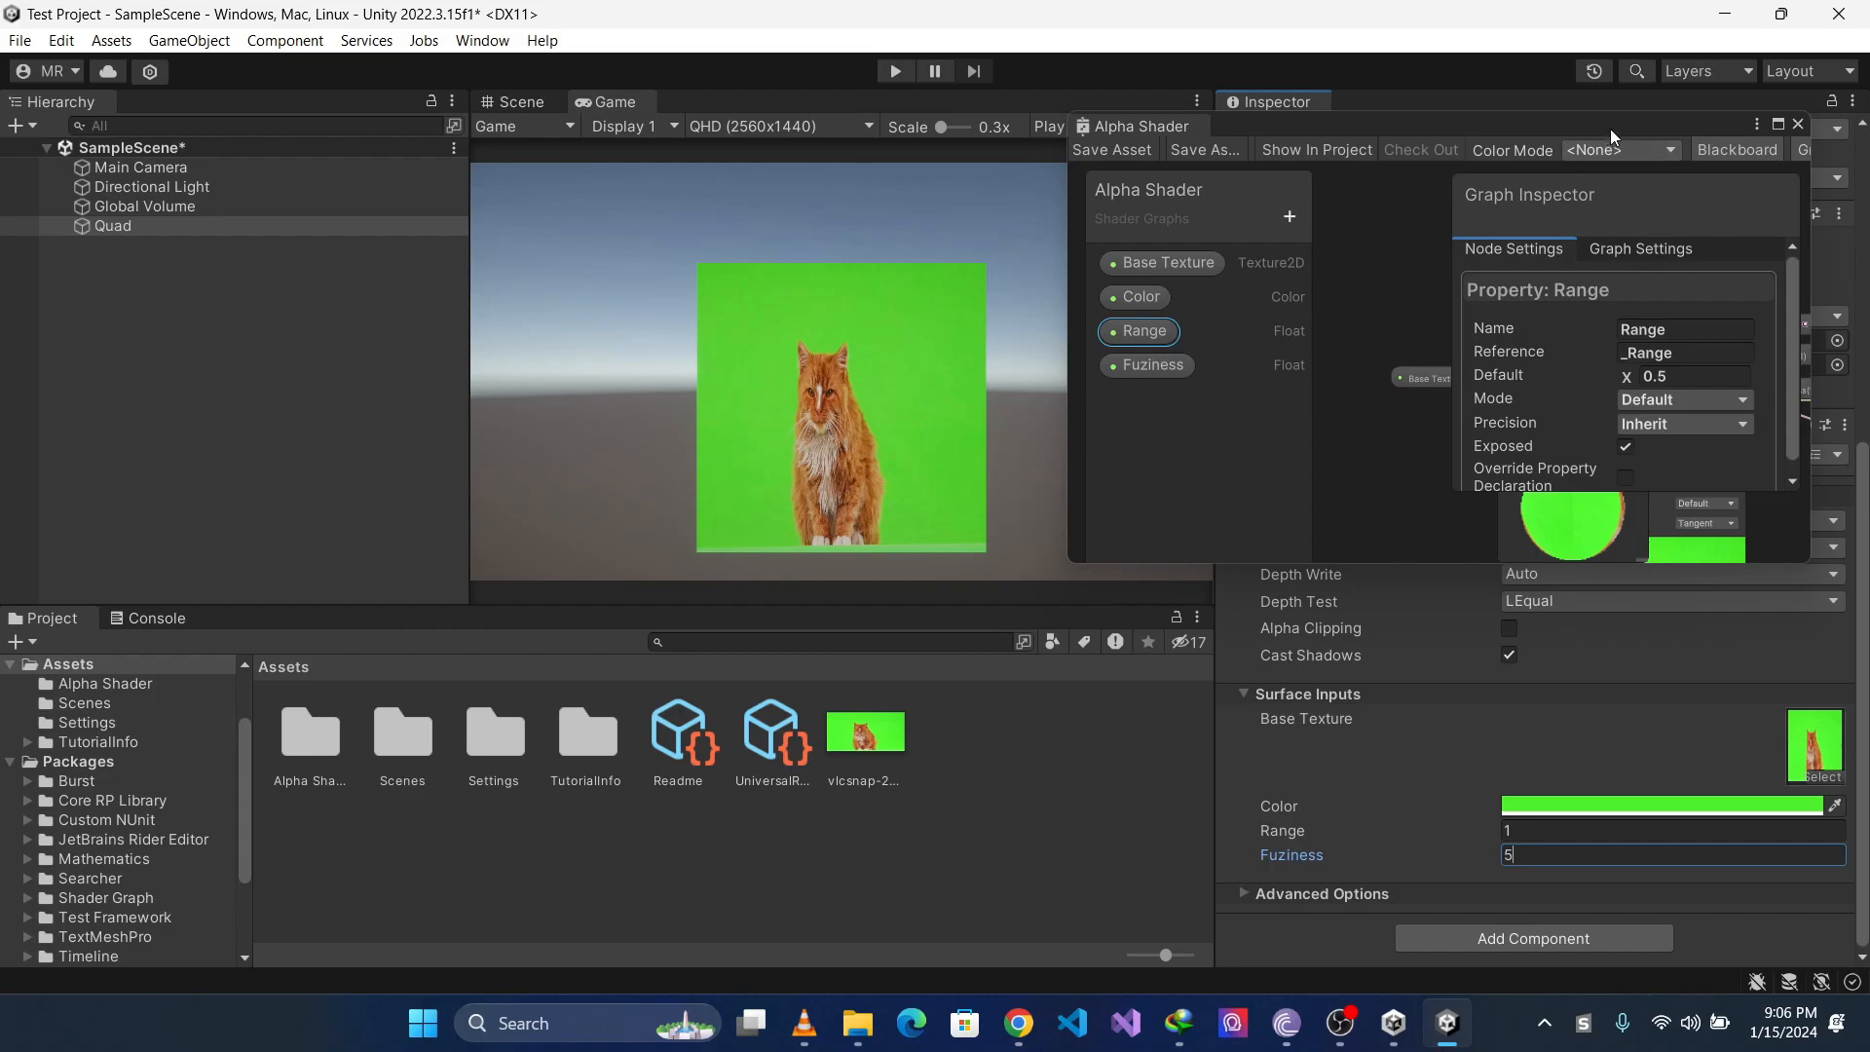
left_click_drag(1610, 131, 1319, 244)
left_click(1480, 240)
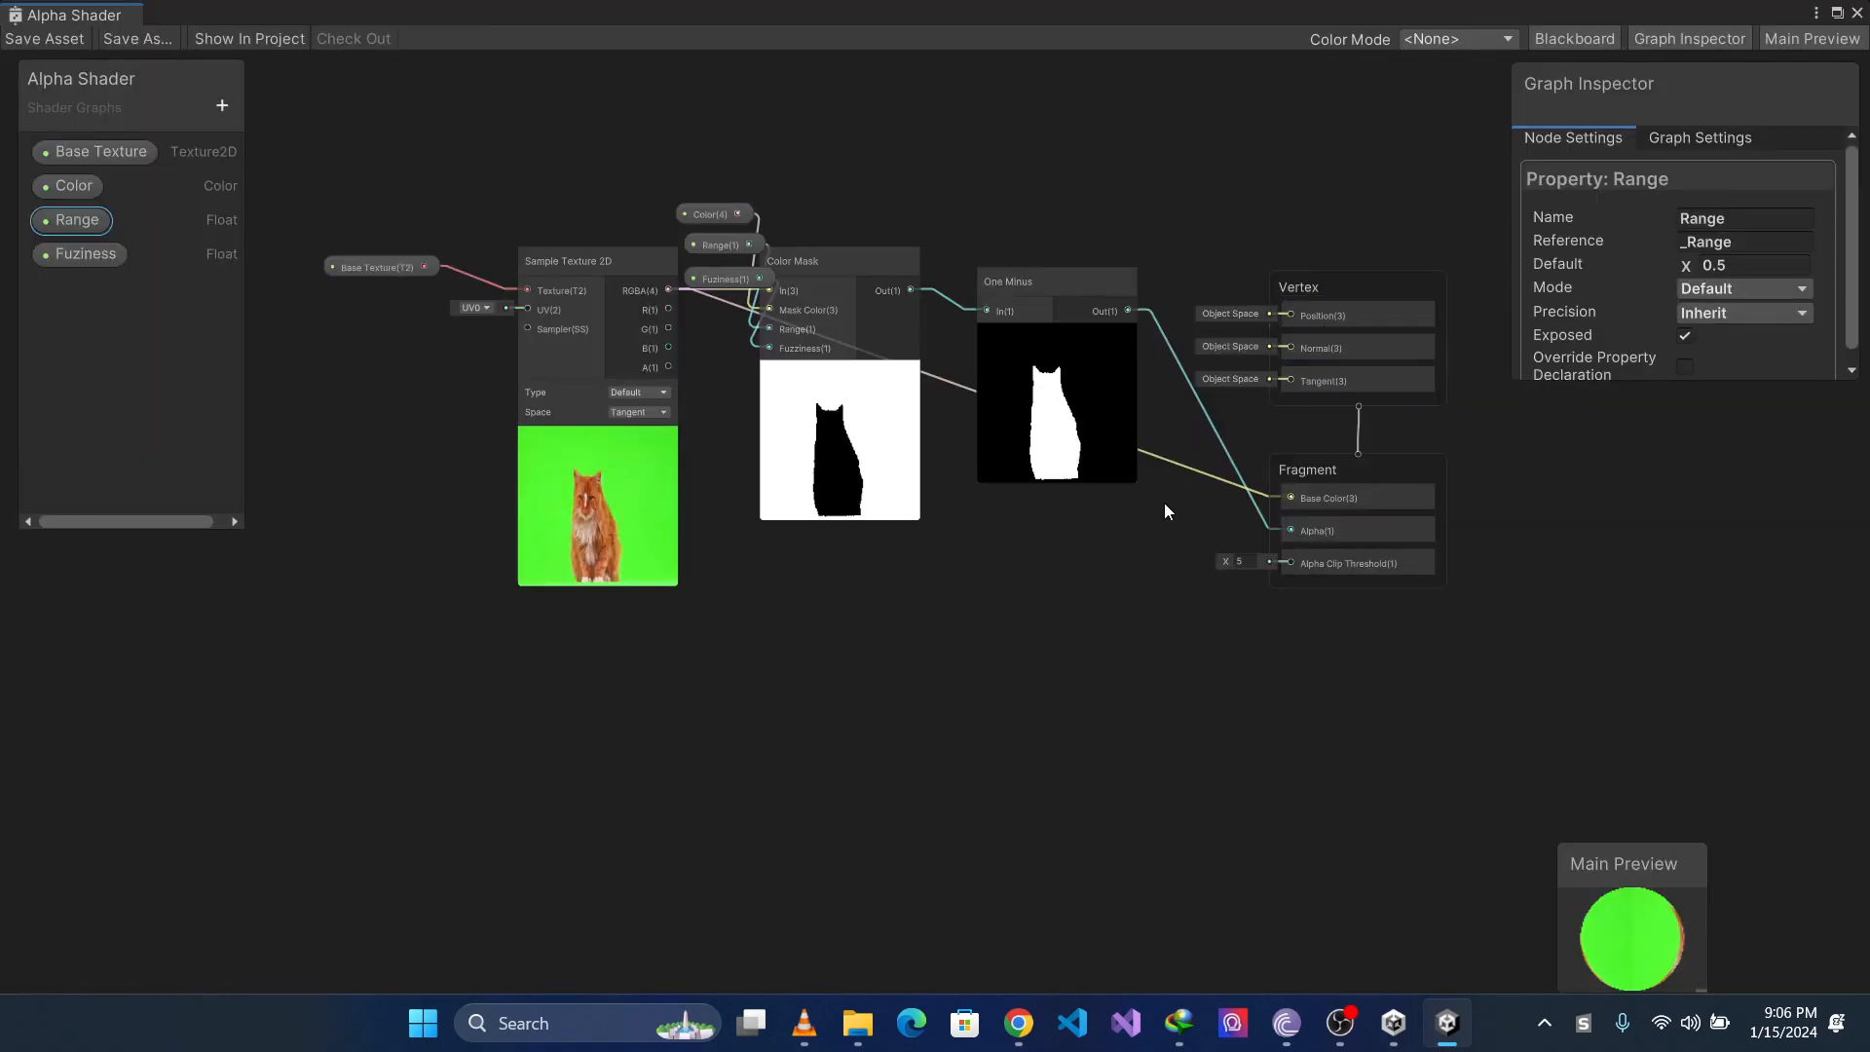
left_click(1699, 138)
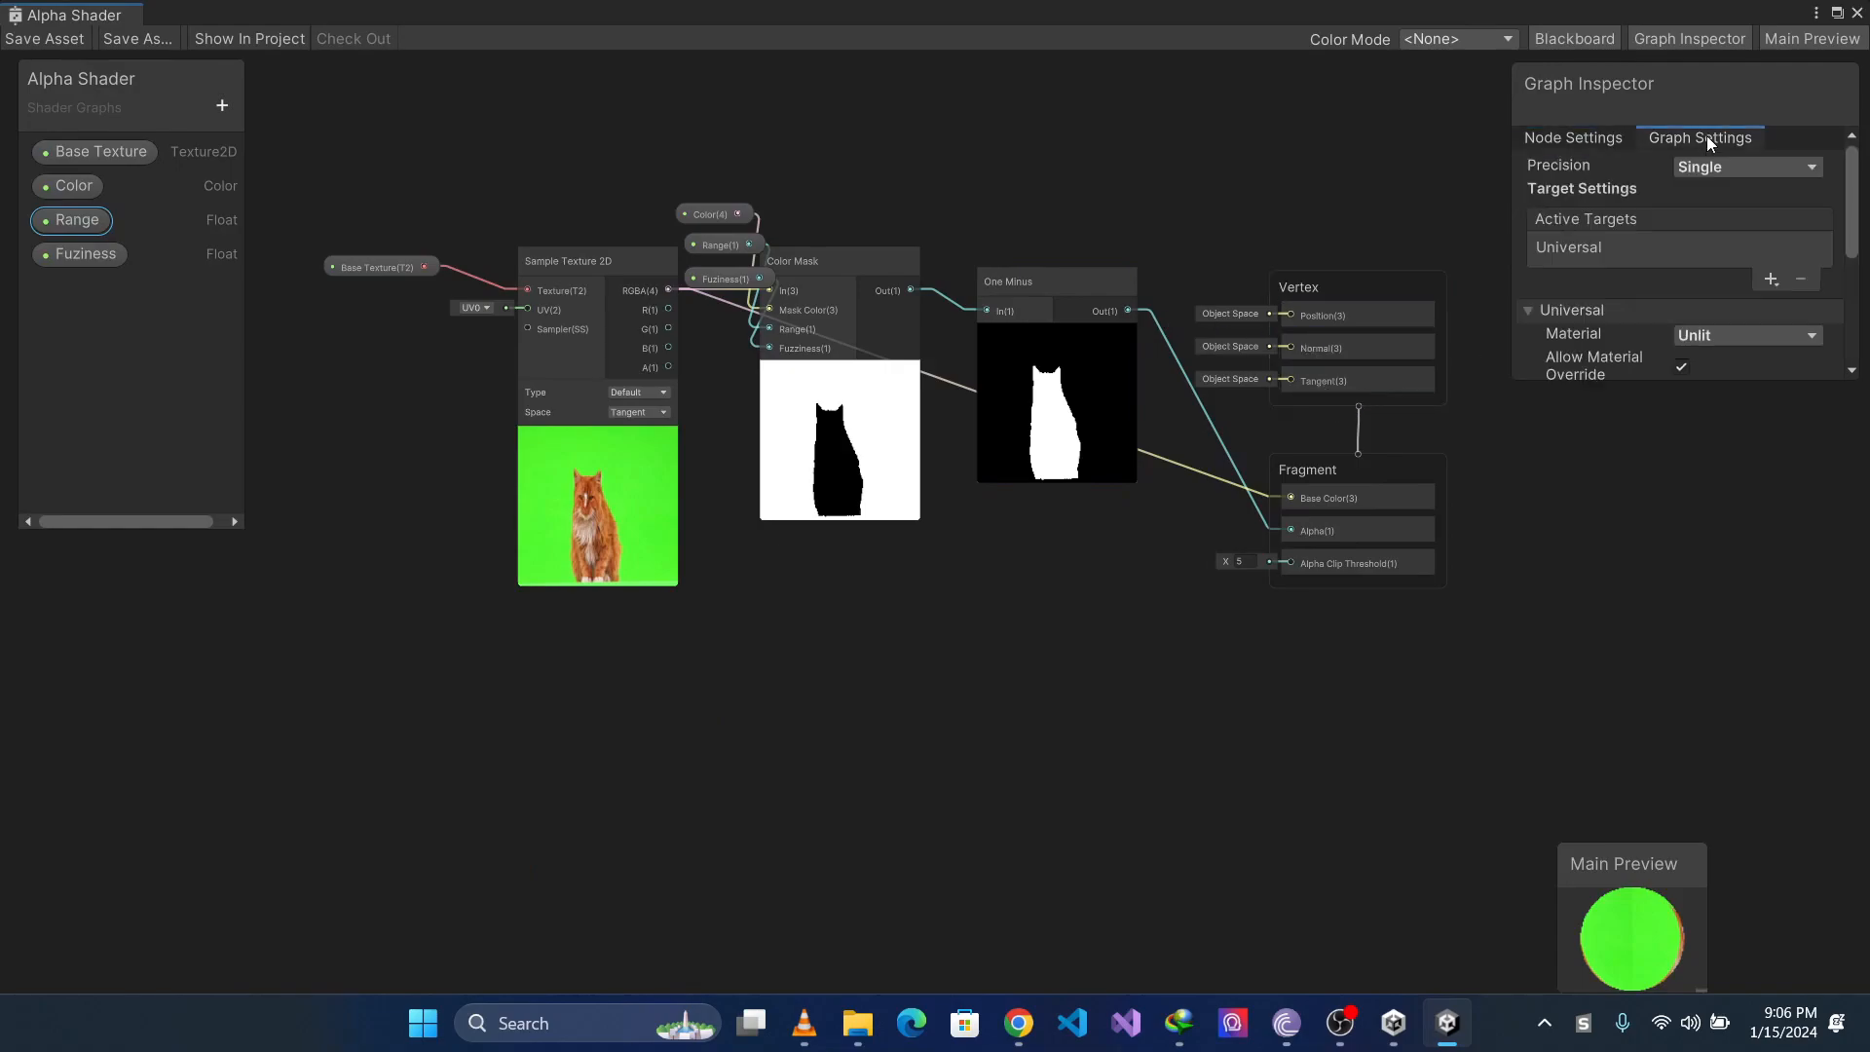
scroll(1686, 255, "down", 3)
scroll(1689, 261, "up", 1)
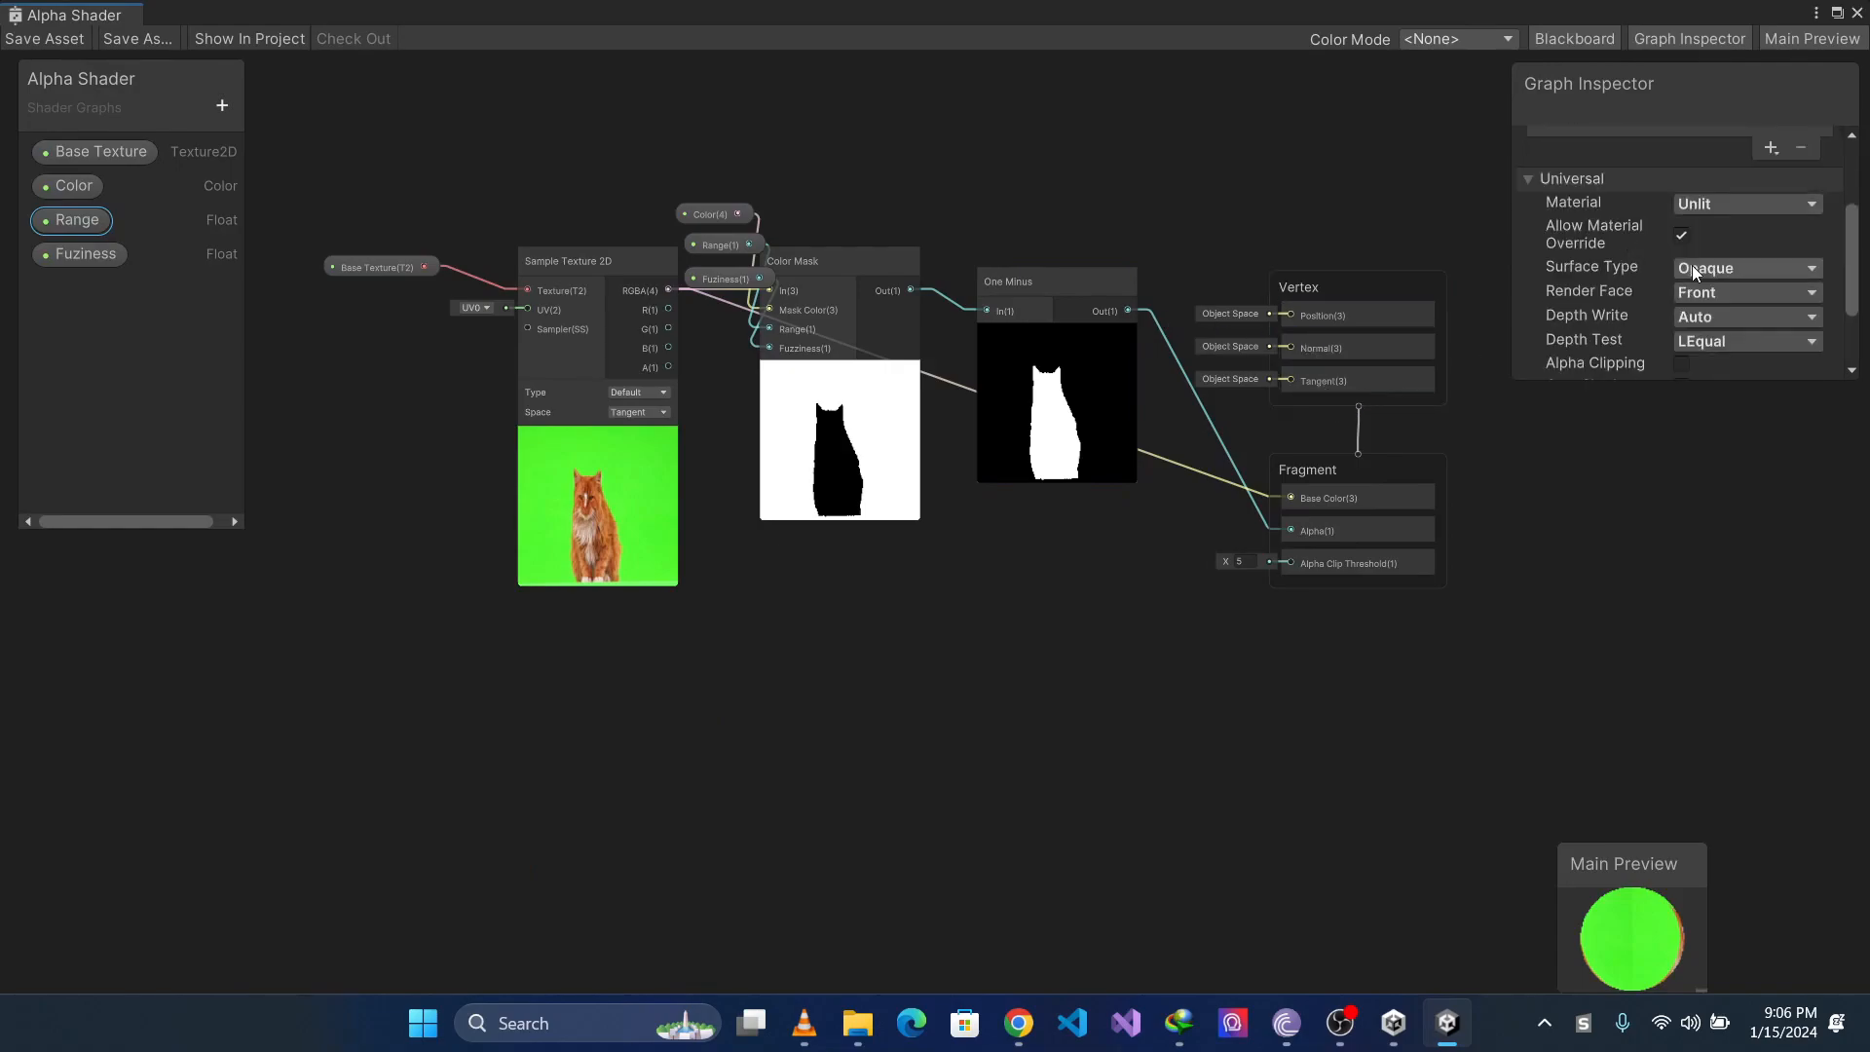
scroll(1592, 283, "up", 2)
scroll(1669, 175, "down", 3)
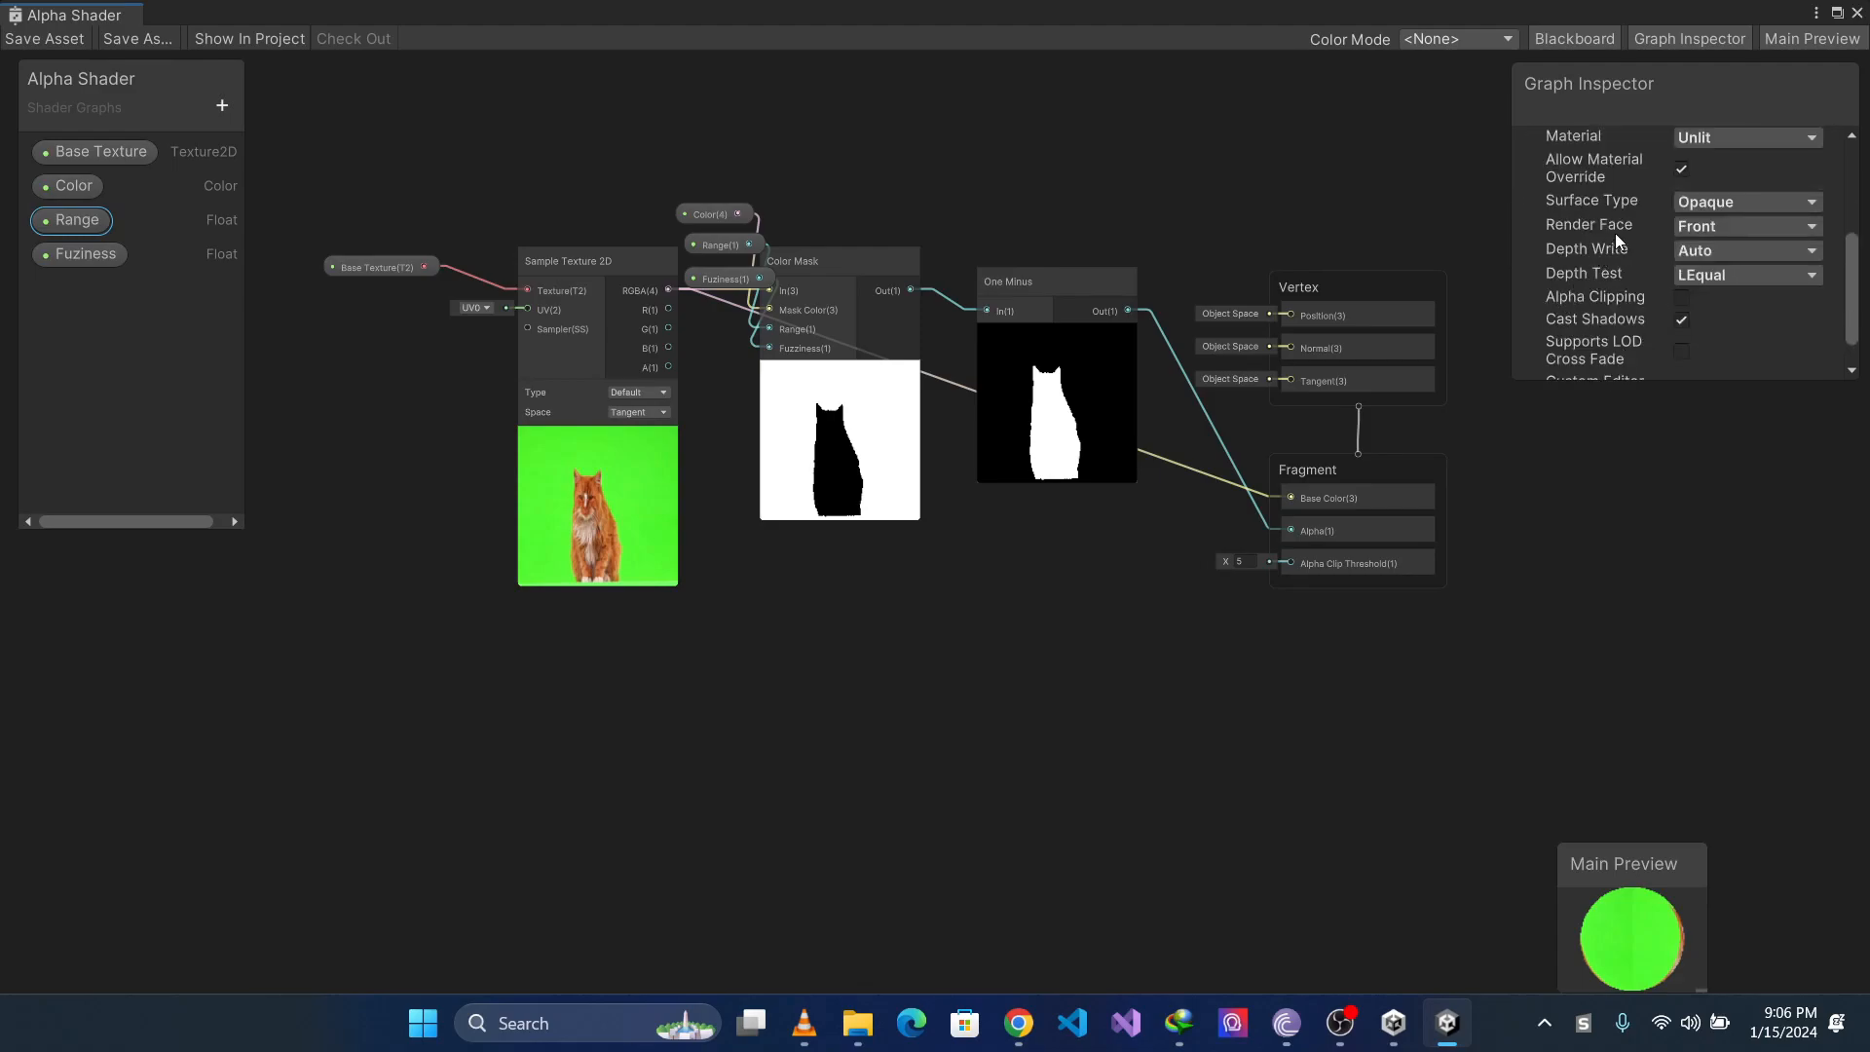
left_click(1743, 203)
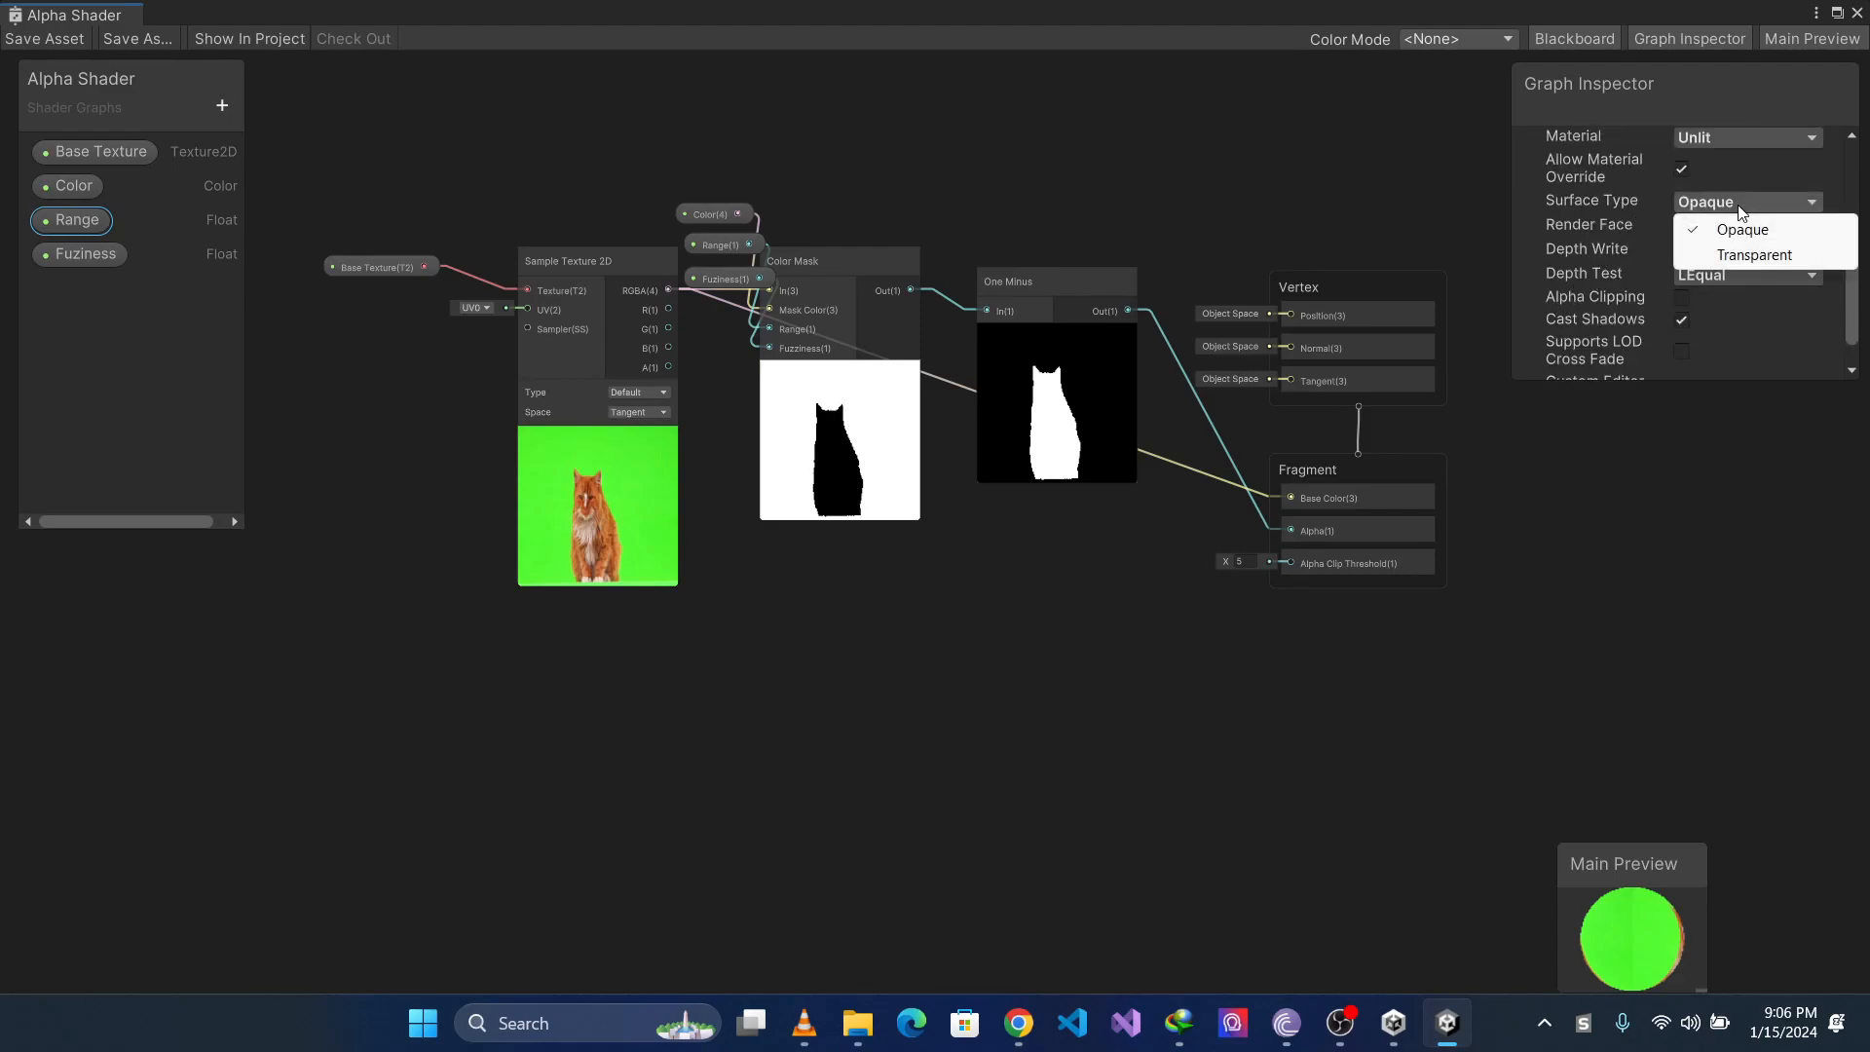
left_click(1774, 256)
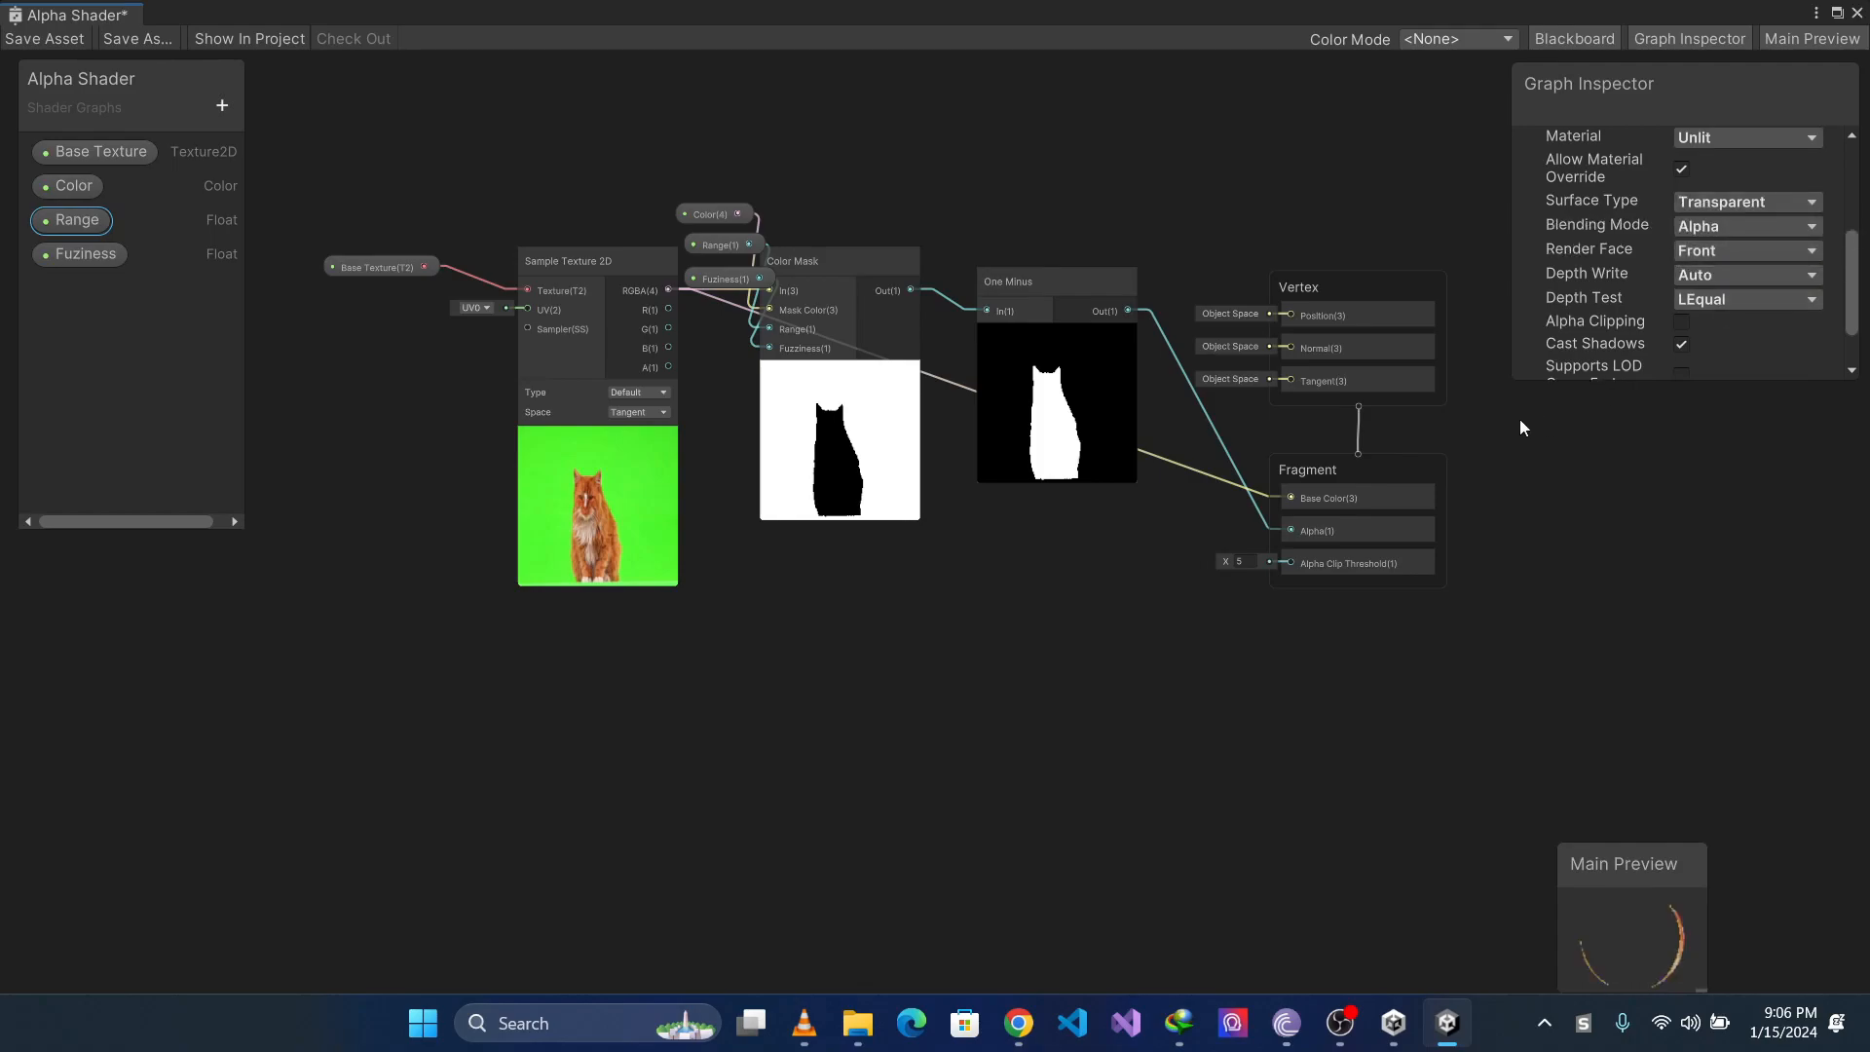
key("ctrl+s")
left_click(1856, 12)
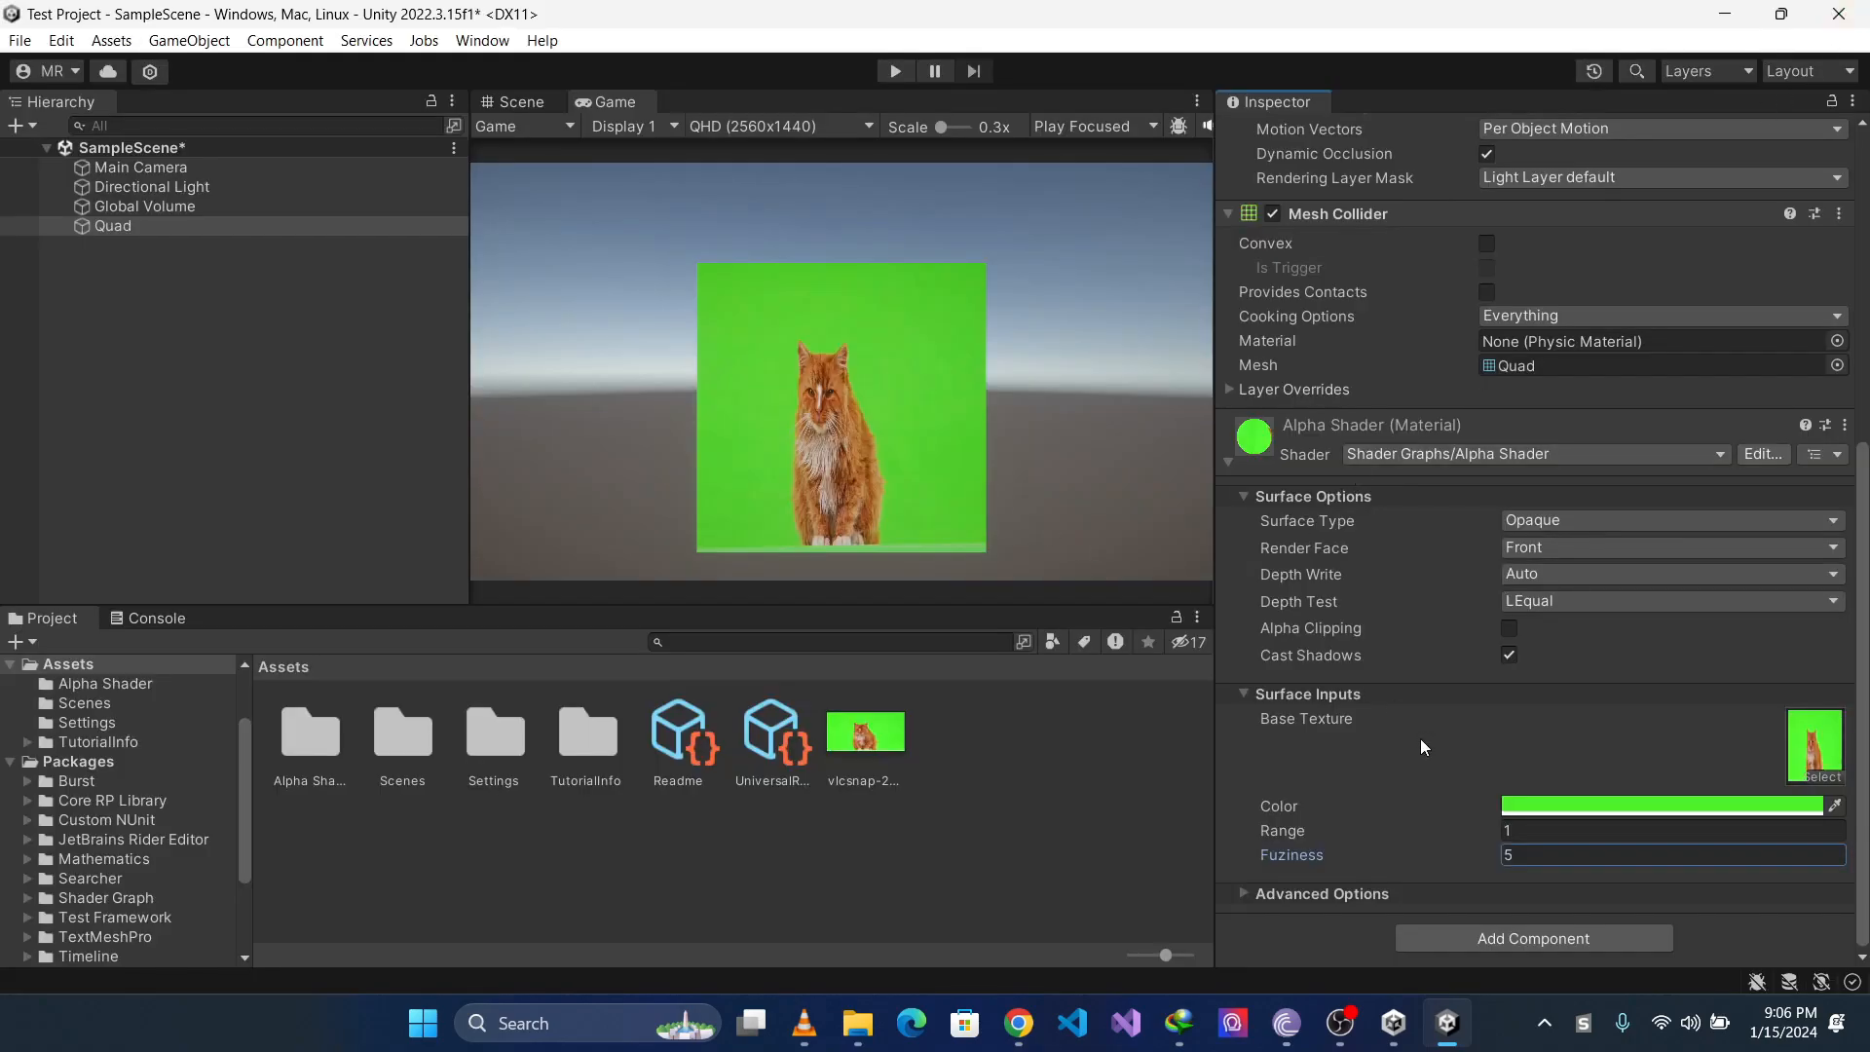
Make the quad's Alpha Shader material Transparent with Range 0.4 and Fuziness 0, and save the scene
left_click(1587, 528)
left_click(1585, 572)
left_click(1548, 856)
type("5")
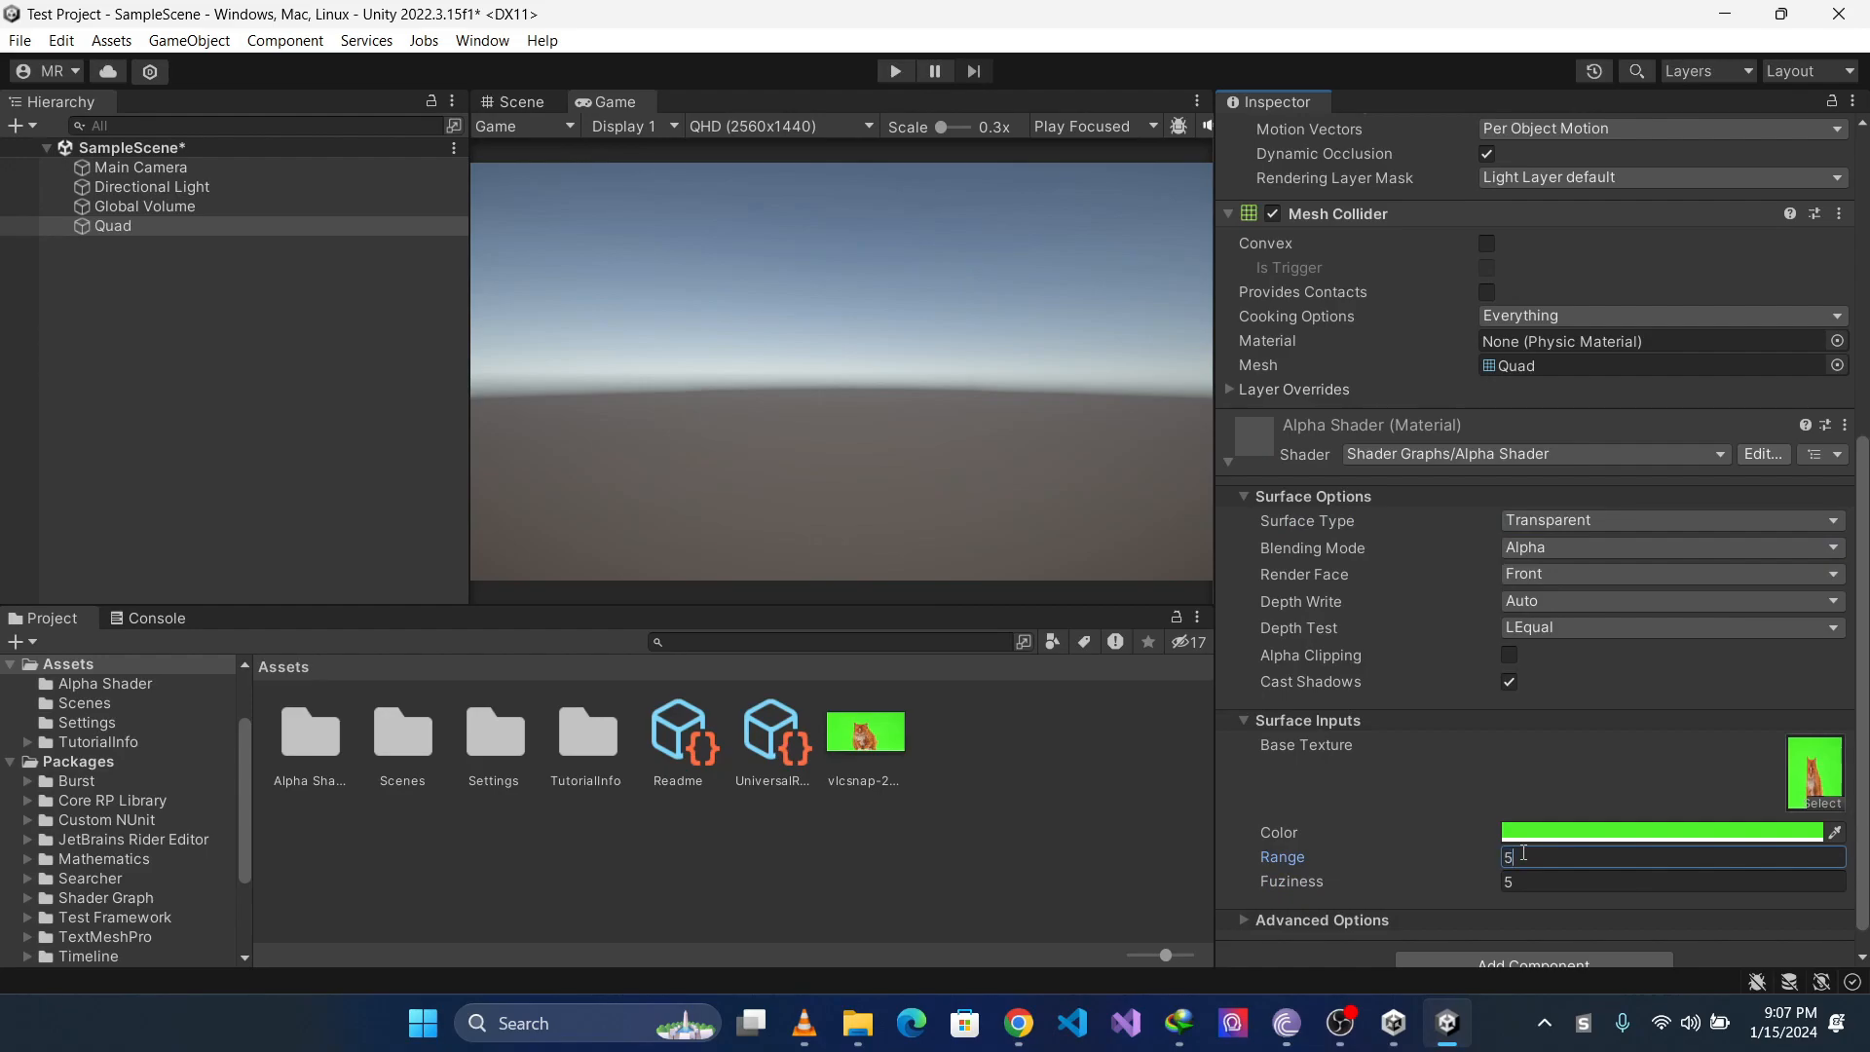
key("BackSpace")
type(".5")
key("BackSpace")
type("4")
key("Tab")
type("0")
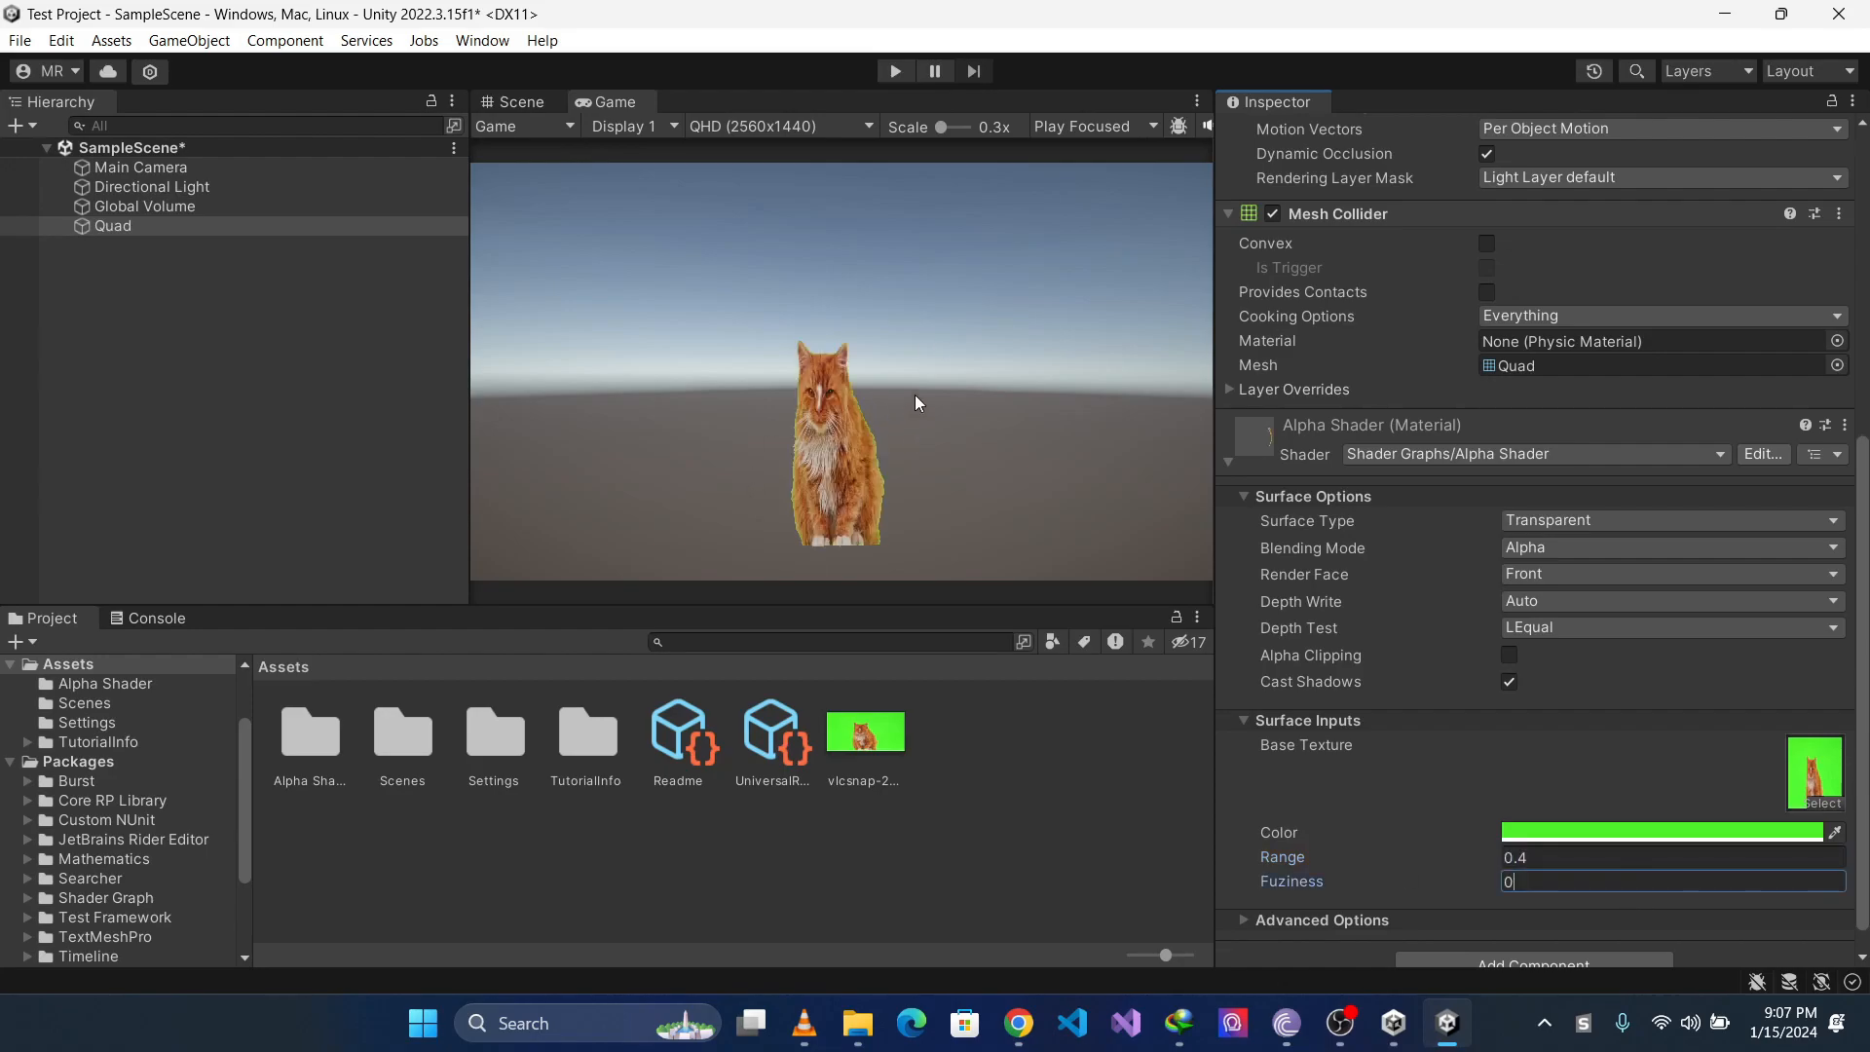
key("ctrl+s")
Import cat_-_116648 (Original).mp4 from Internet Download Manager's Movies download folder into the Unity project's Assets
scroll(1446, 621, "down", 1)
scroll(1451, 628, "up", 5)
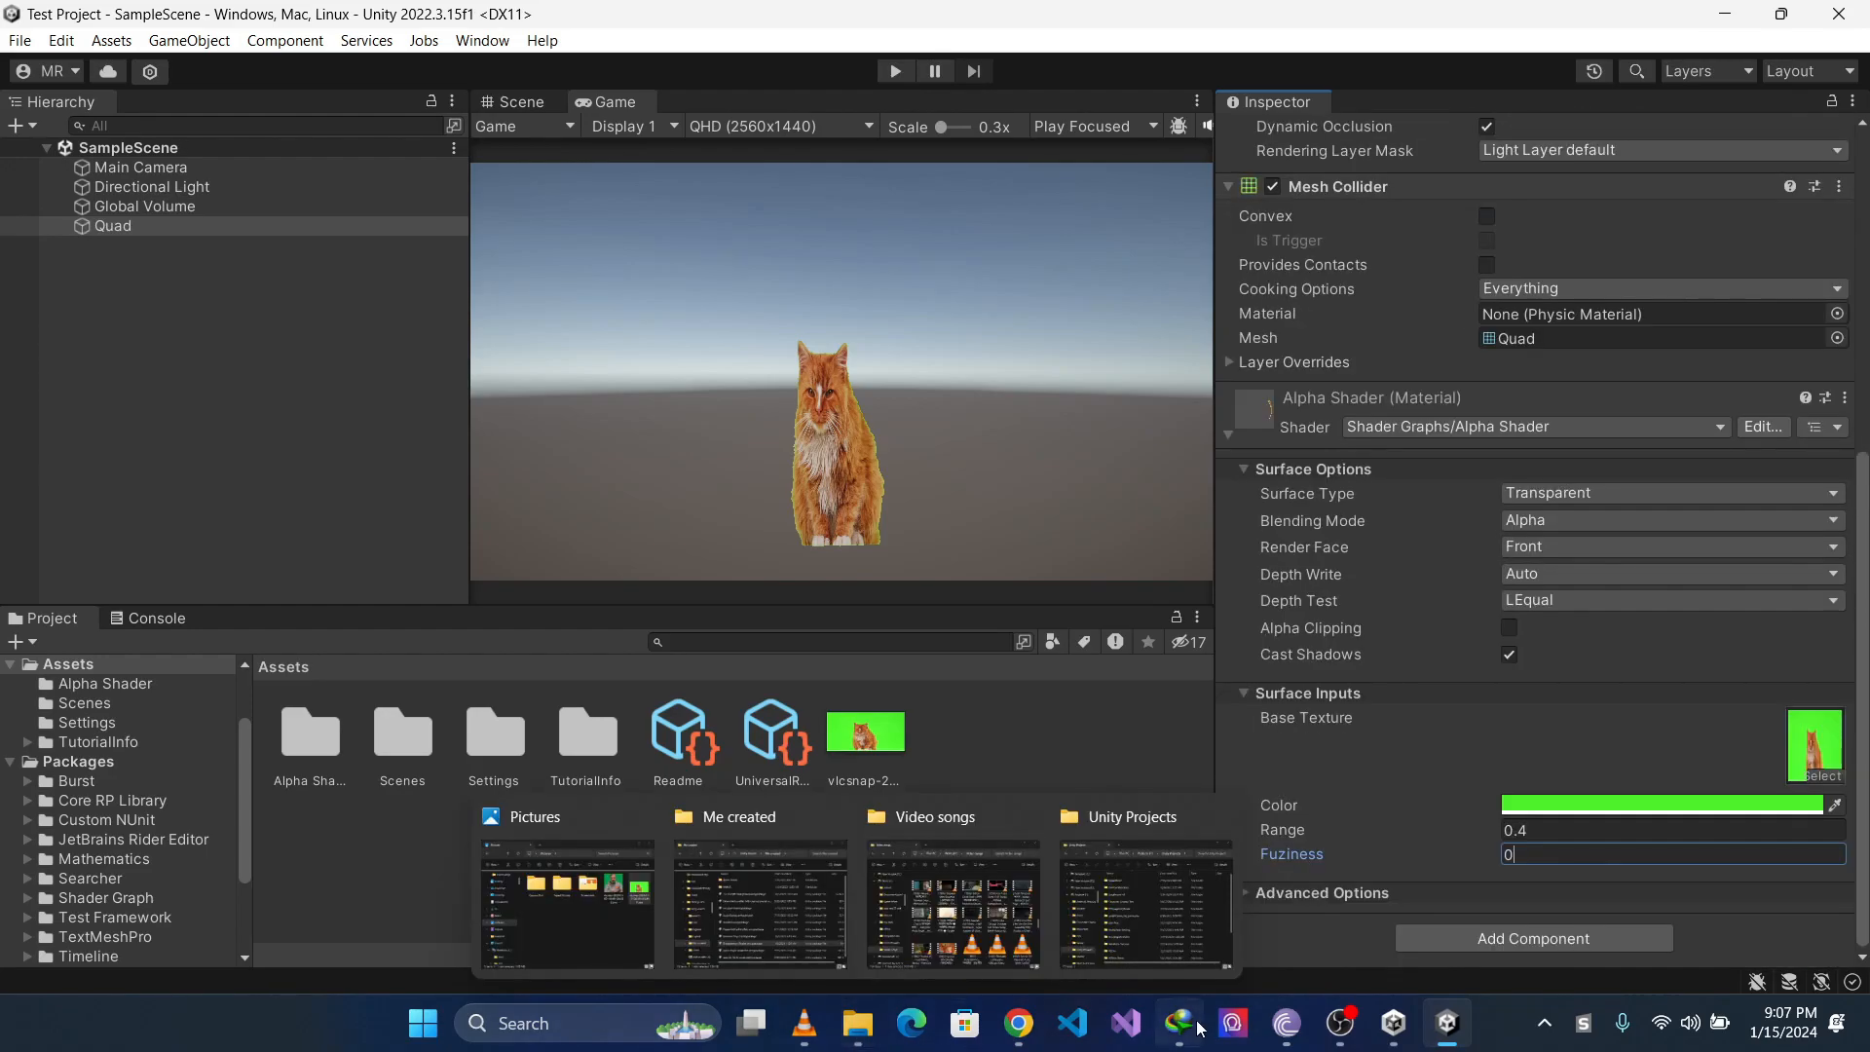
left_click(1181, 1022)
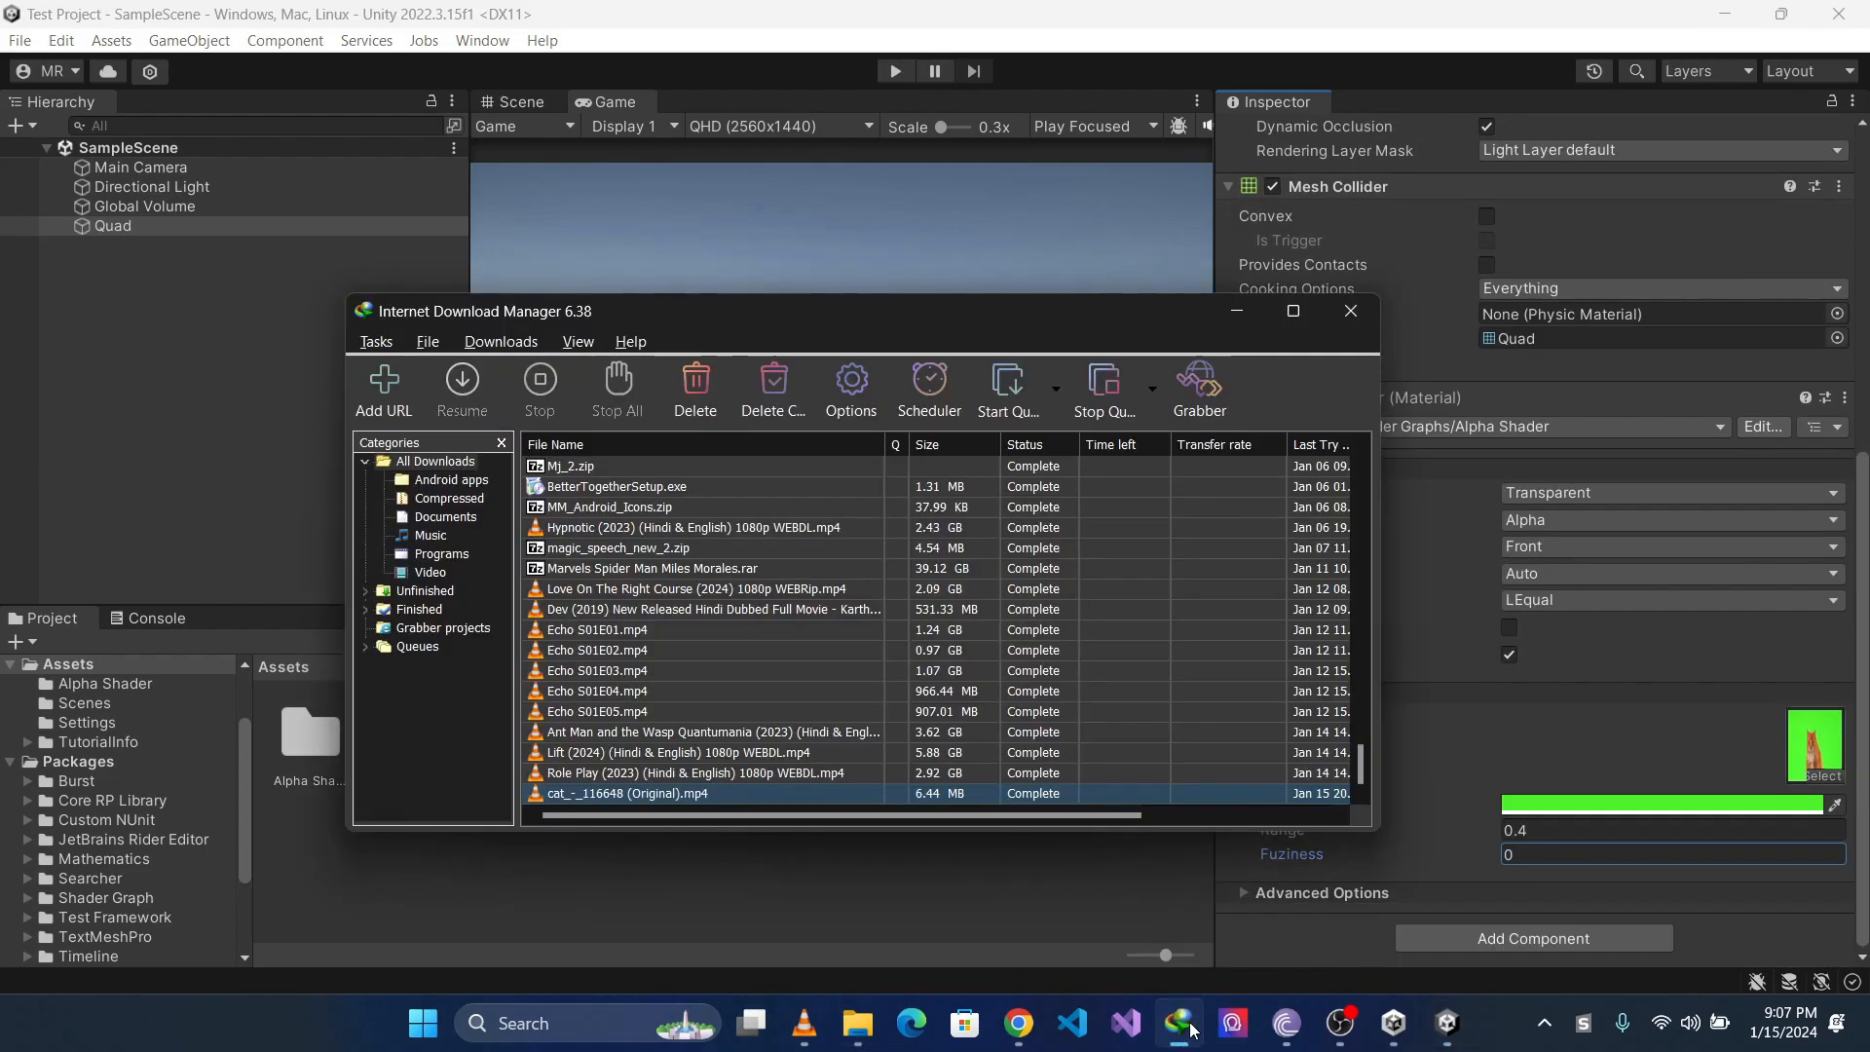
right_click(780, 793)
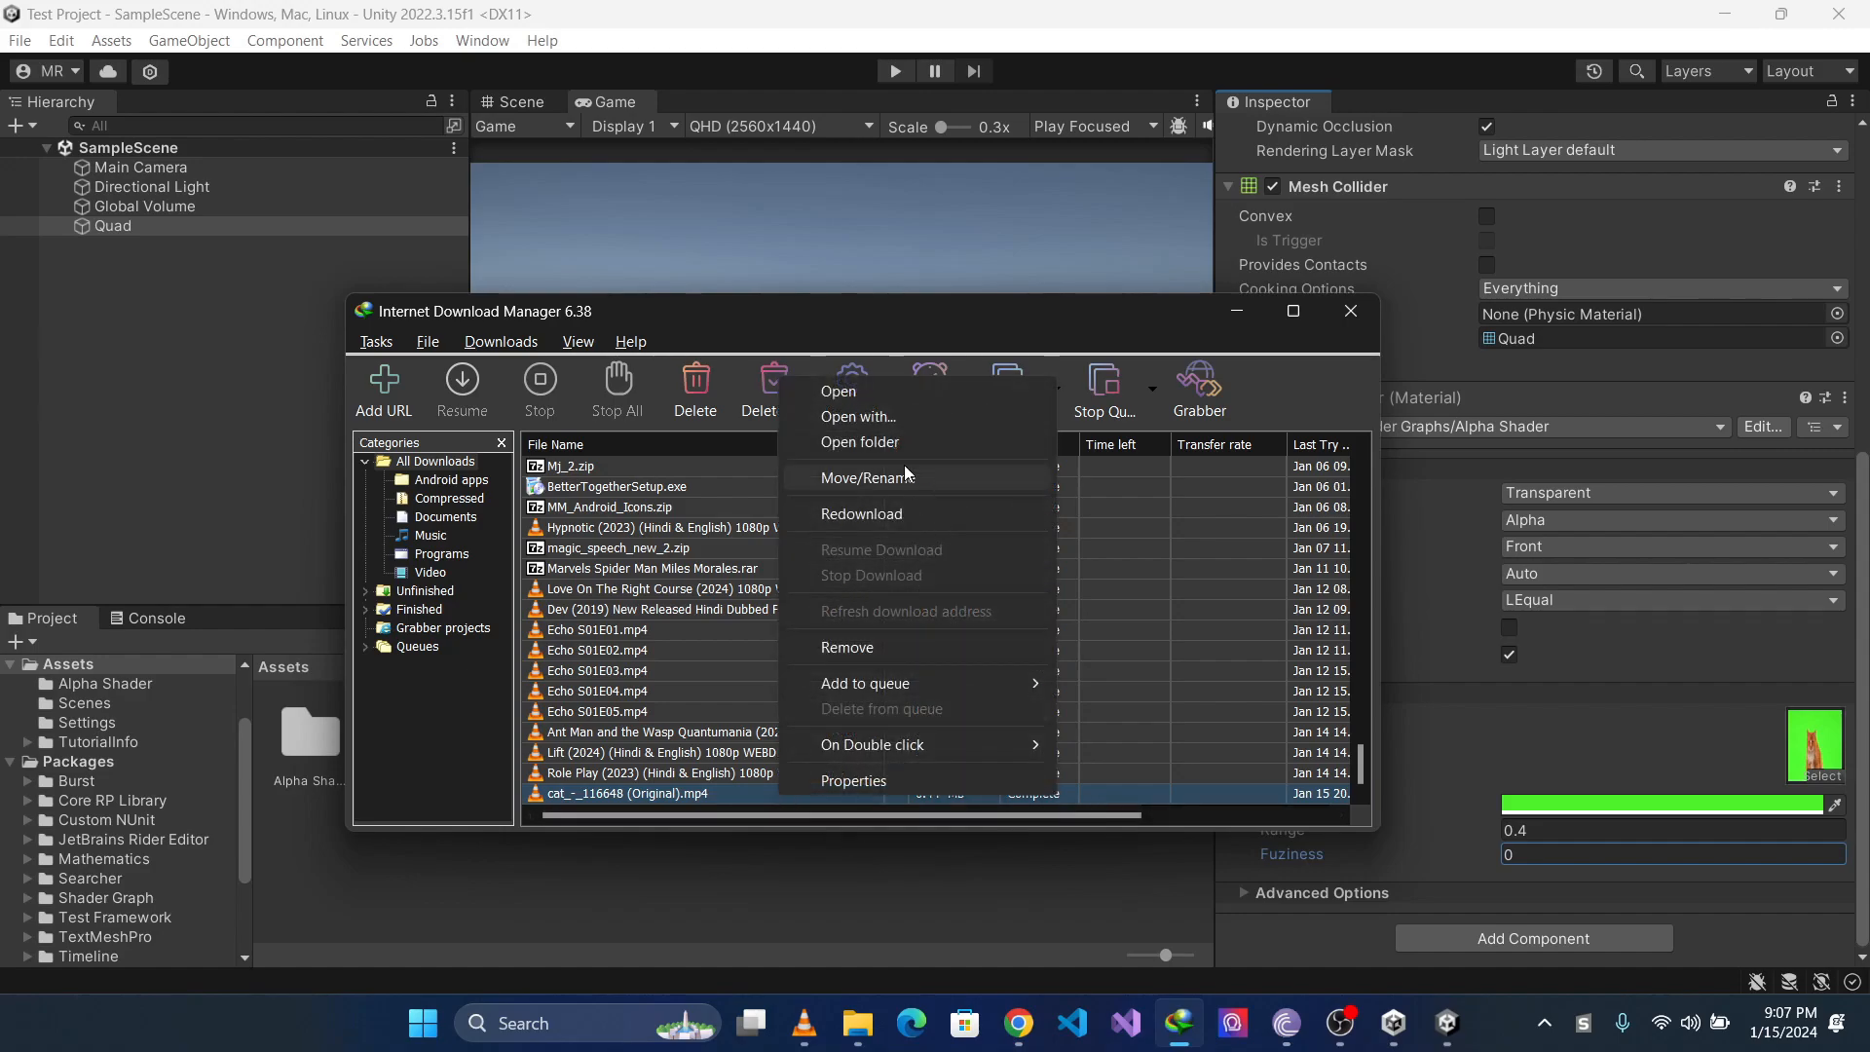
left_click(891, 440)
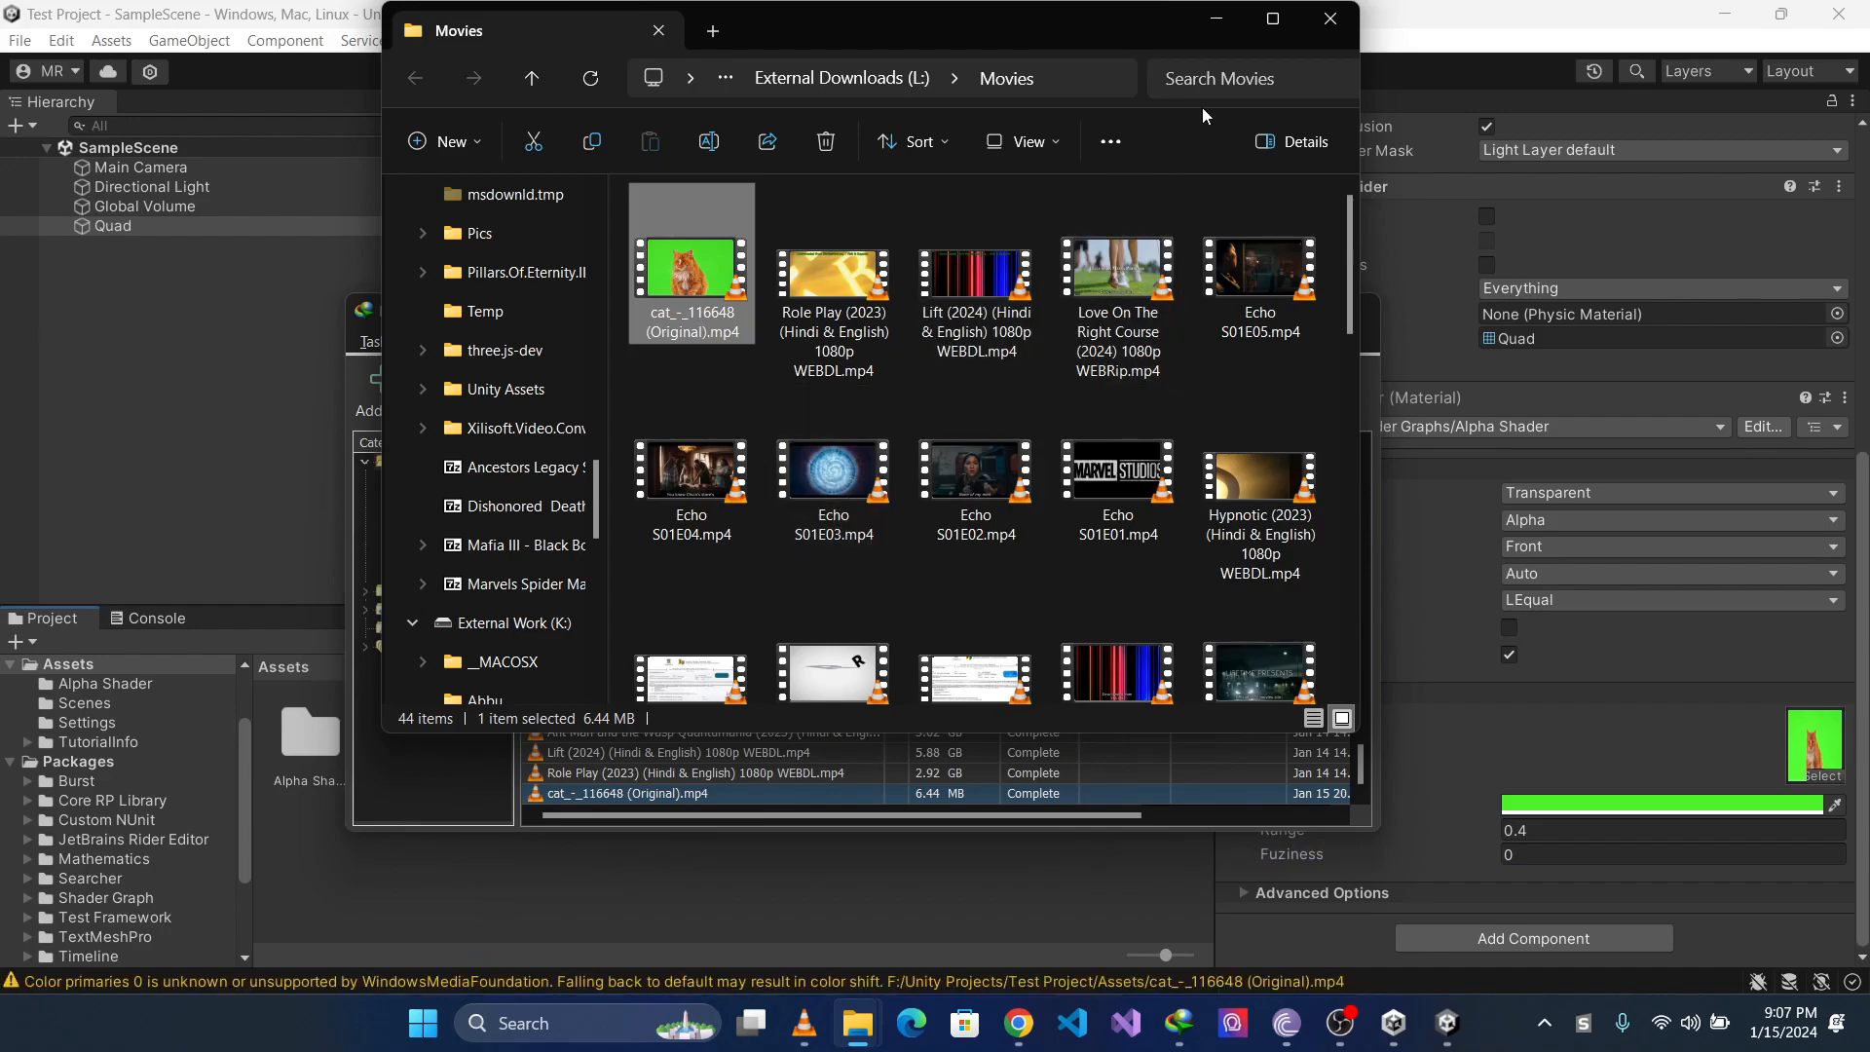
left_click(1223, 16)
left_click(1237, 310)
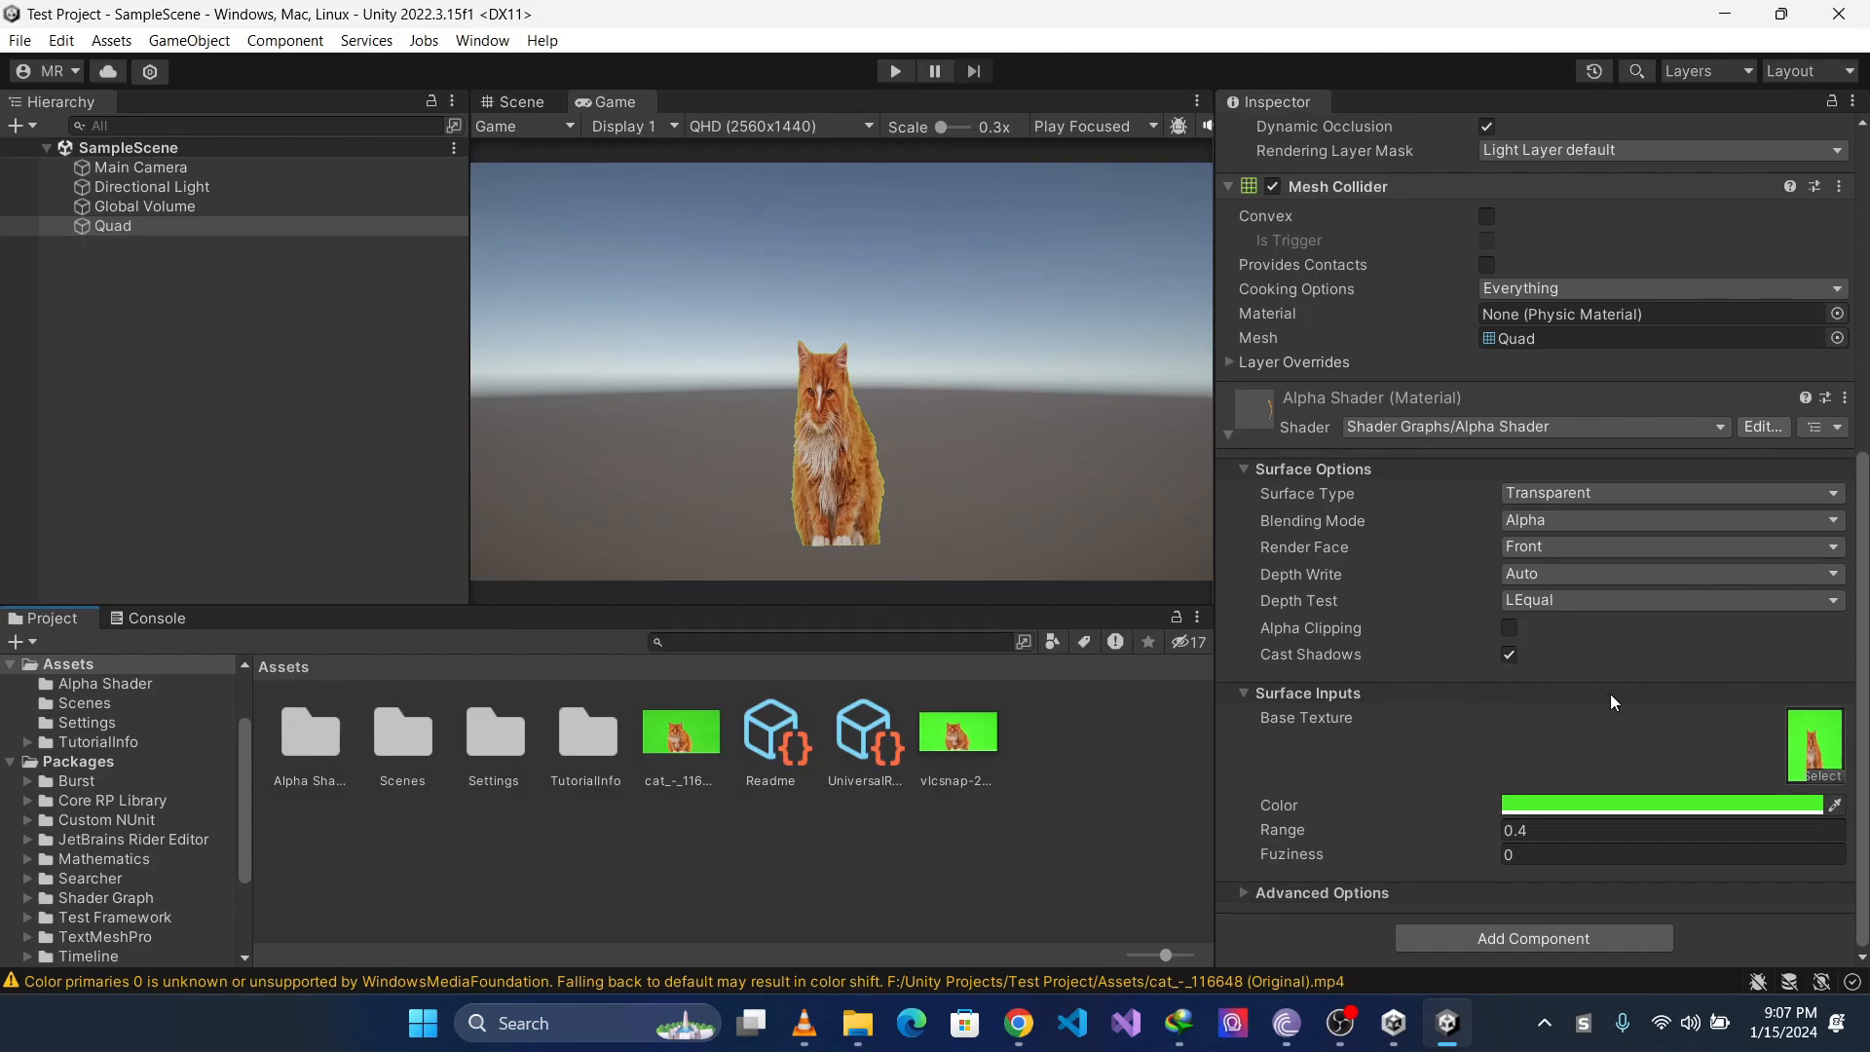
Try sampling the cat's orange fur as the Color of the quad's Alpha Shader material
left_click(1697, 800)
left_click(858, 454)
left_click(1675, 805)
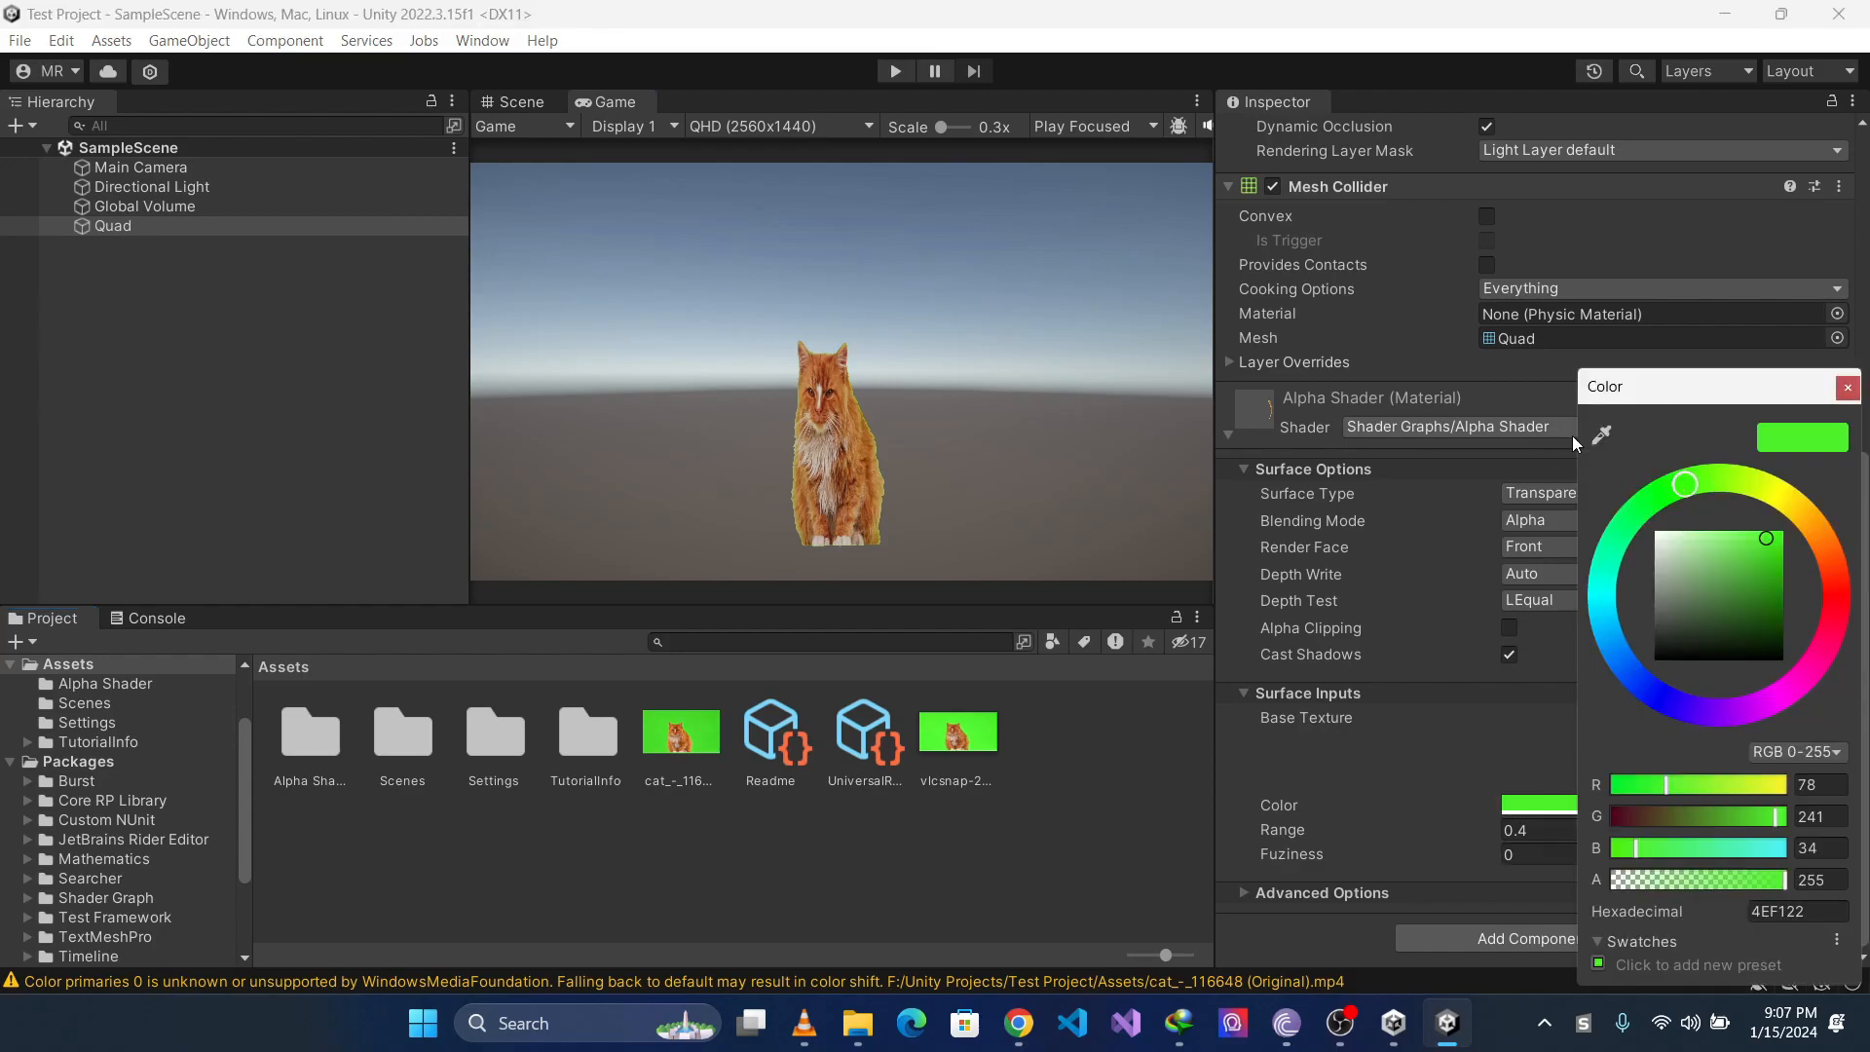
left_click(1603, 426)
left_click(866, 463)
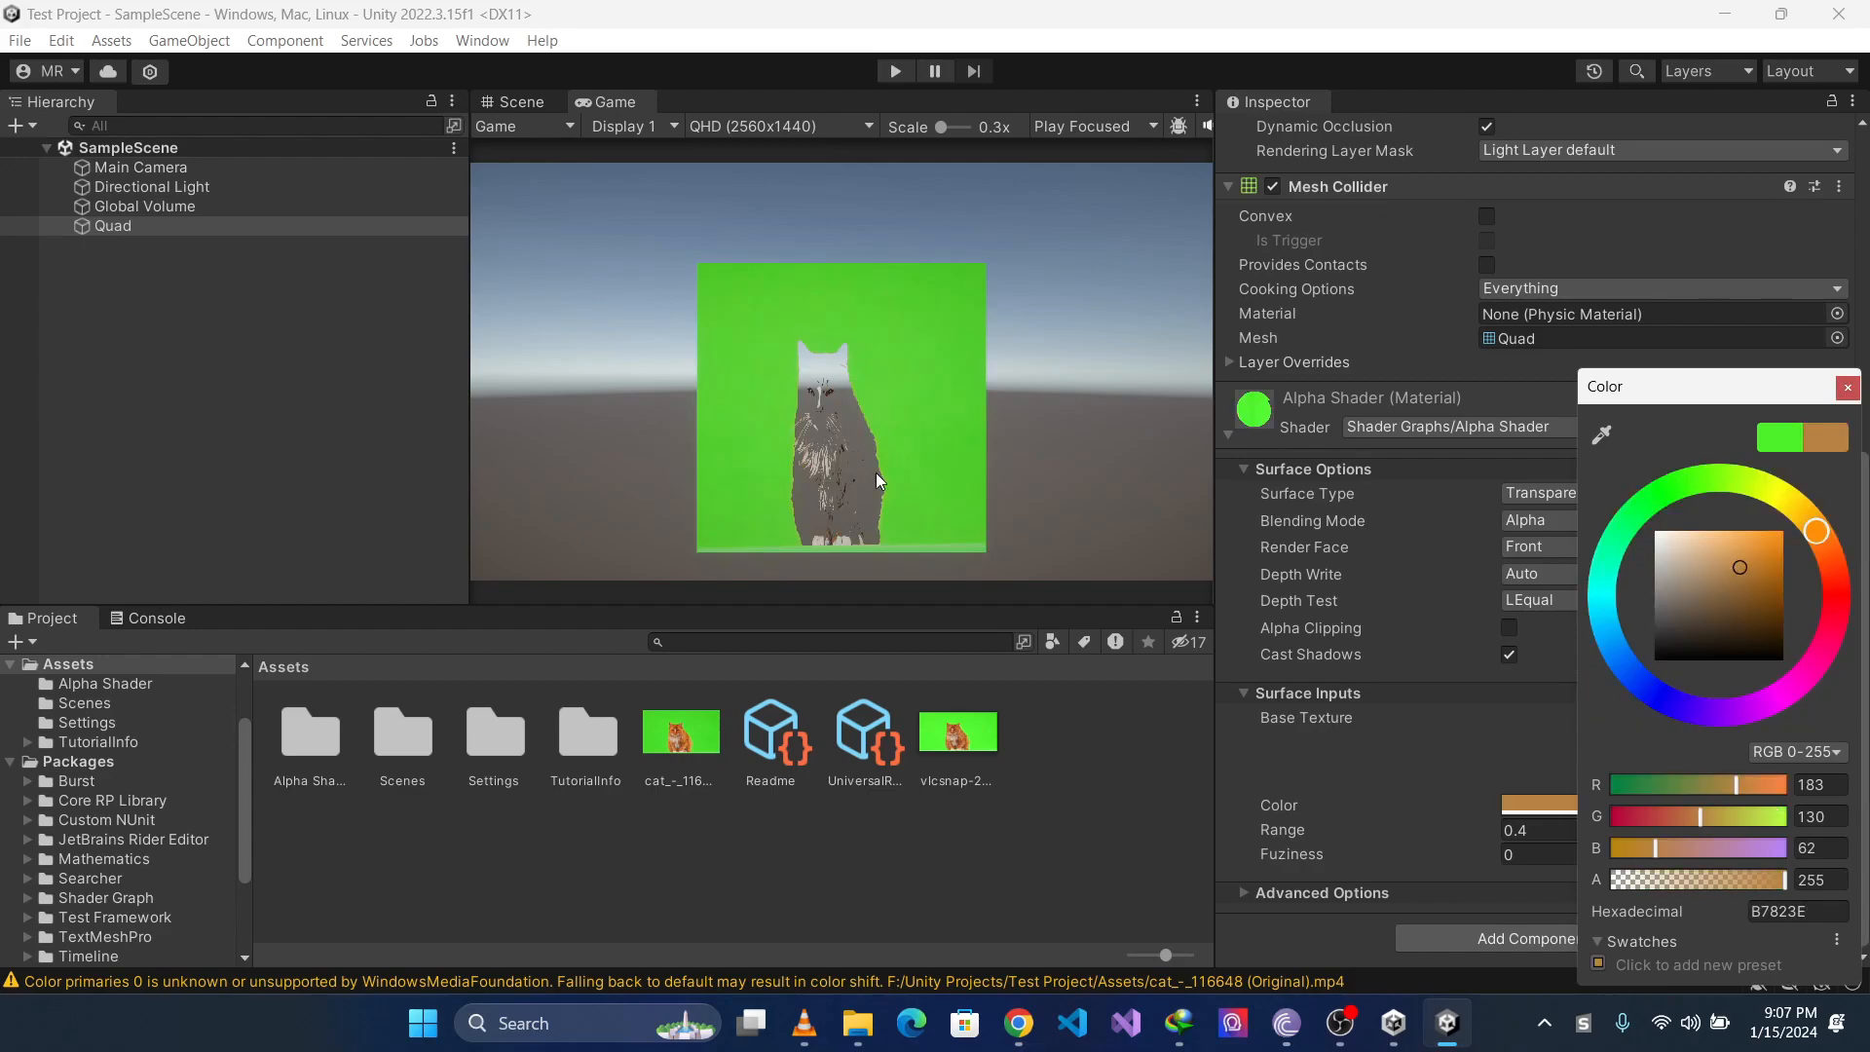
left_click(1520, 697)
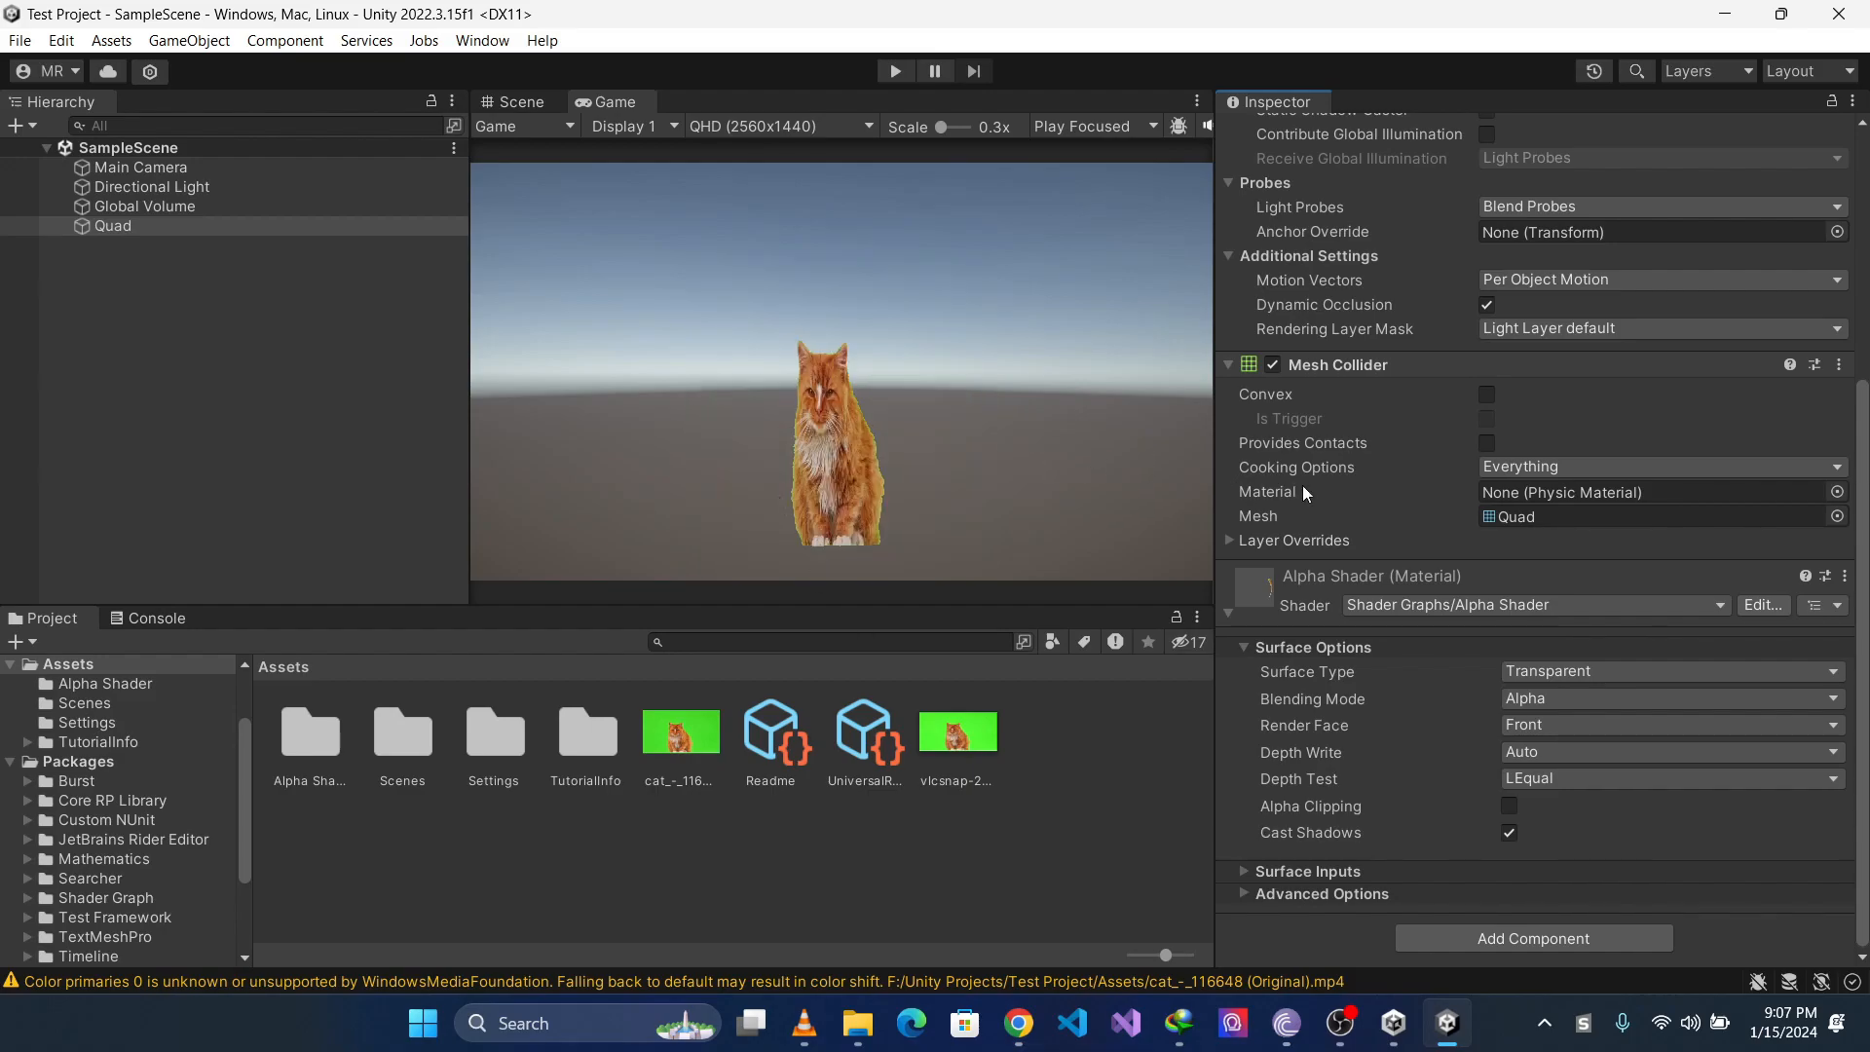
Add a Video Player component to the quad
scroll(1445, 592, "up", 5)
scroll(1404, 639, "down", 4)
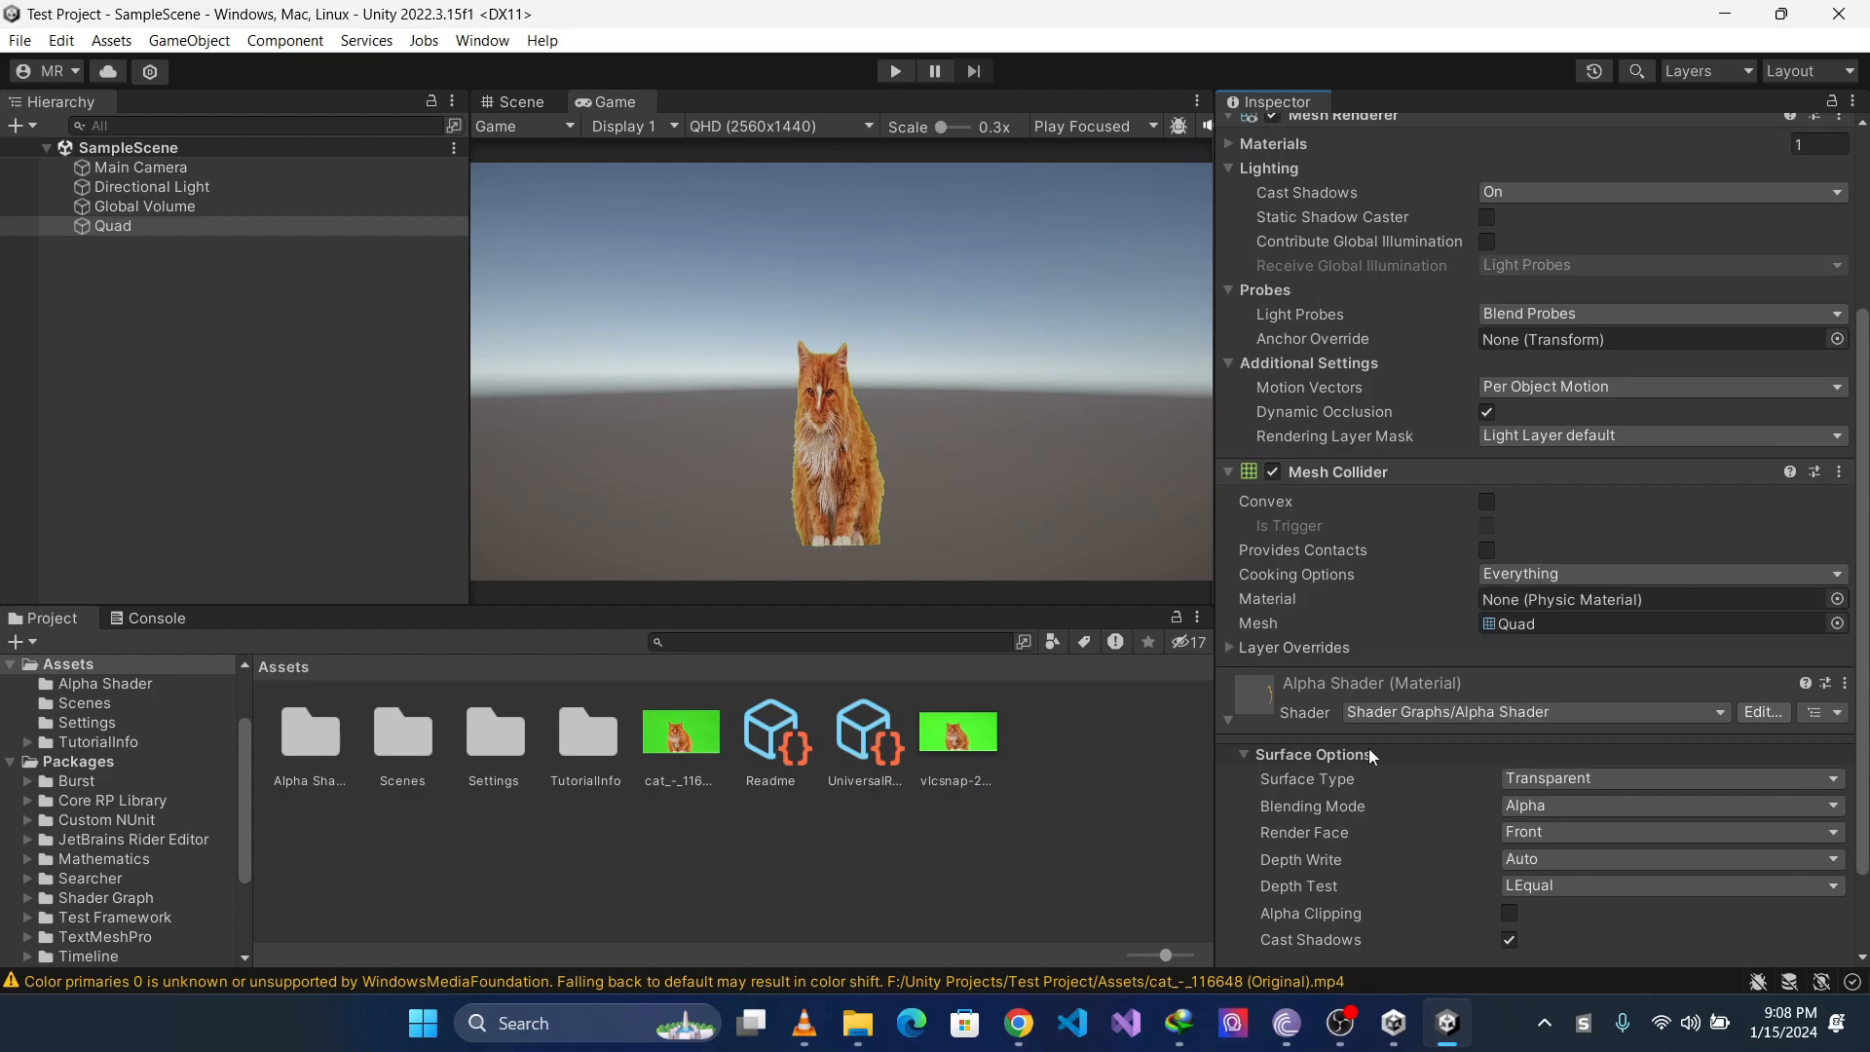
scroll(1532, 645, "down", 2)
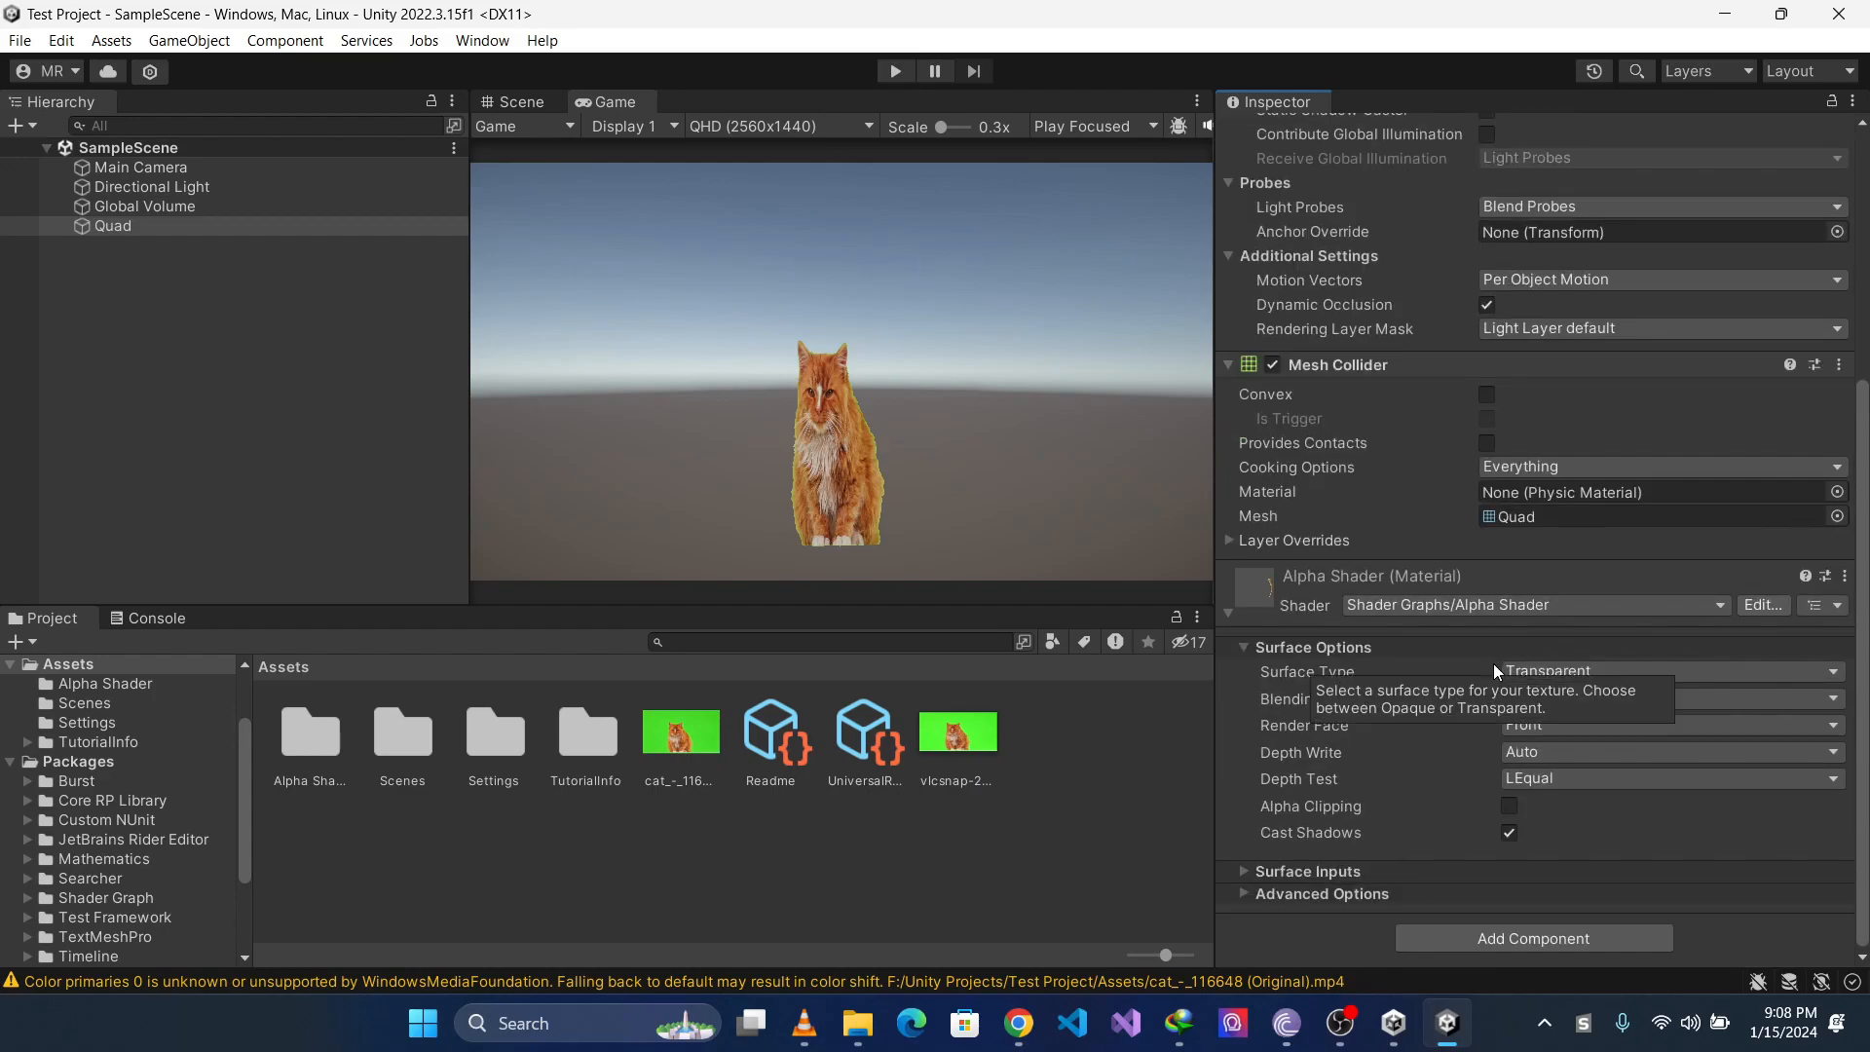
scroll(1493, 664, "up", 5)
scroll(1379, 562, "down", 5)
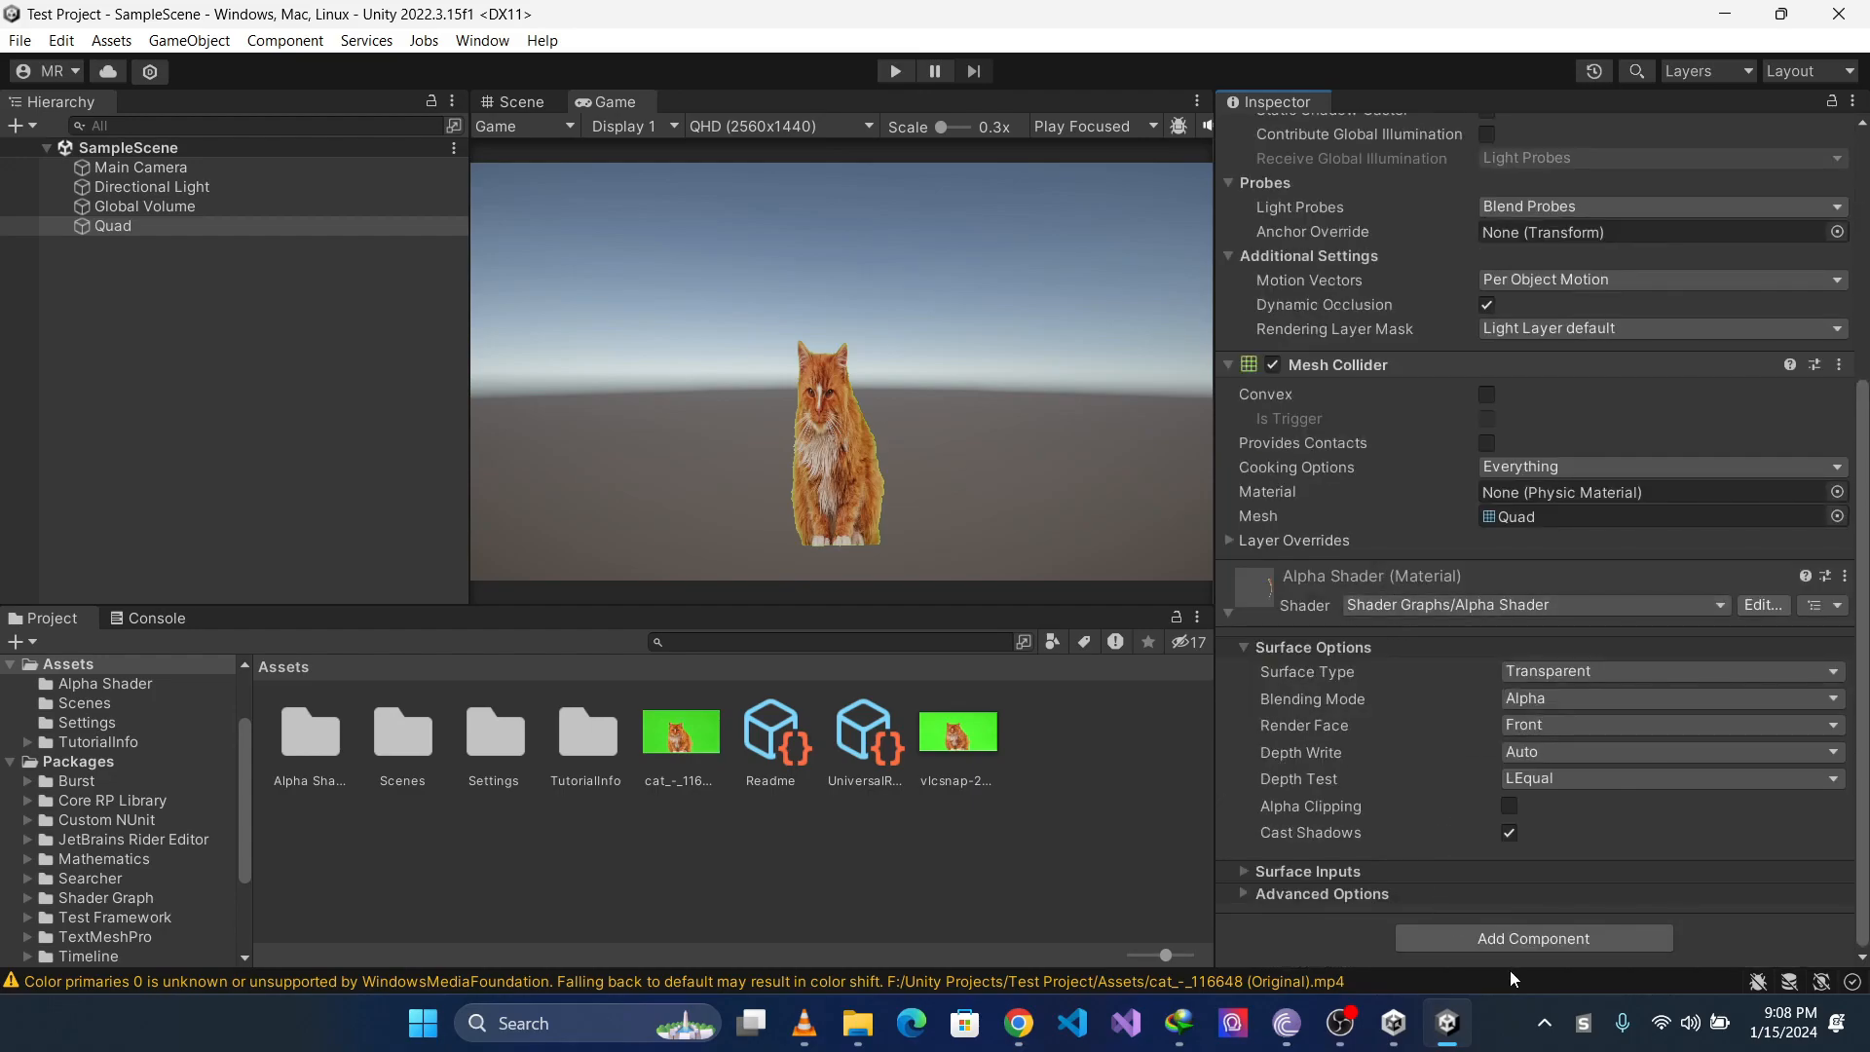
left_click(1521, 943)
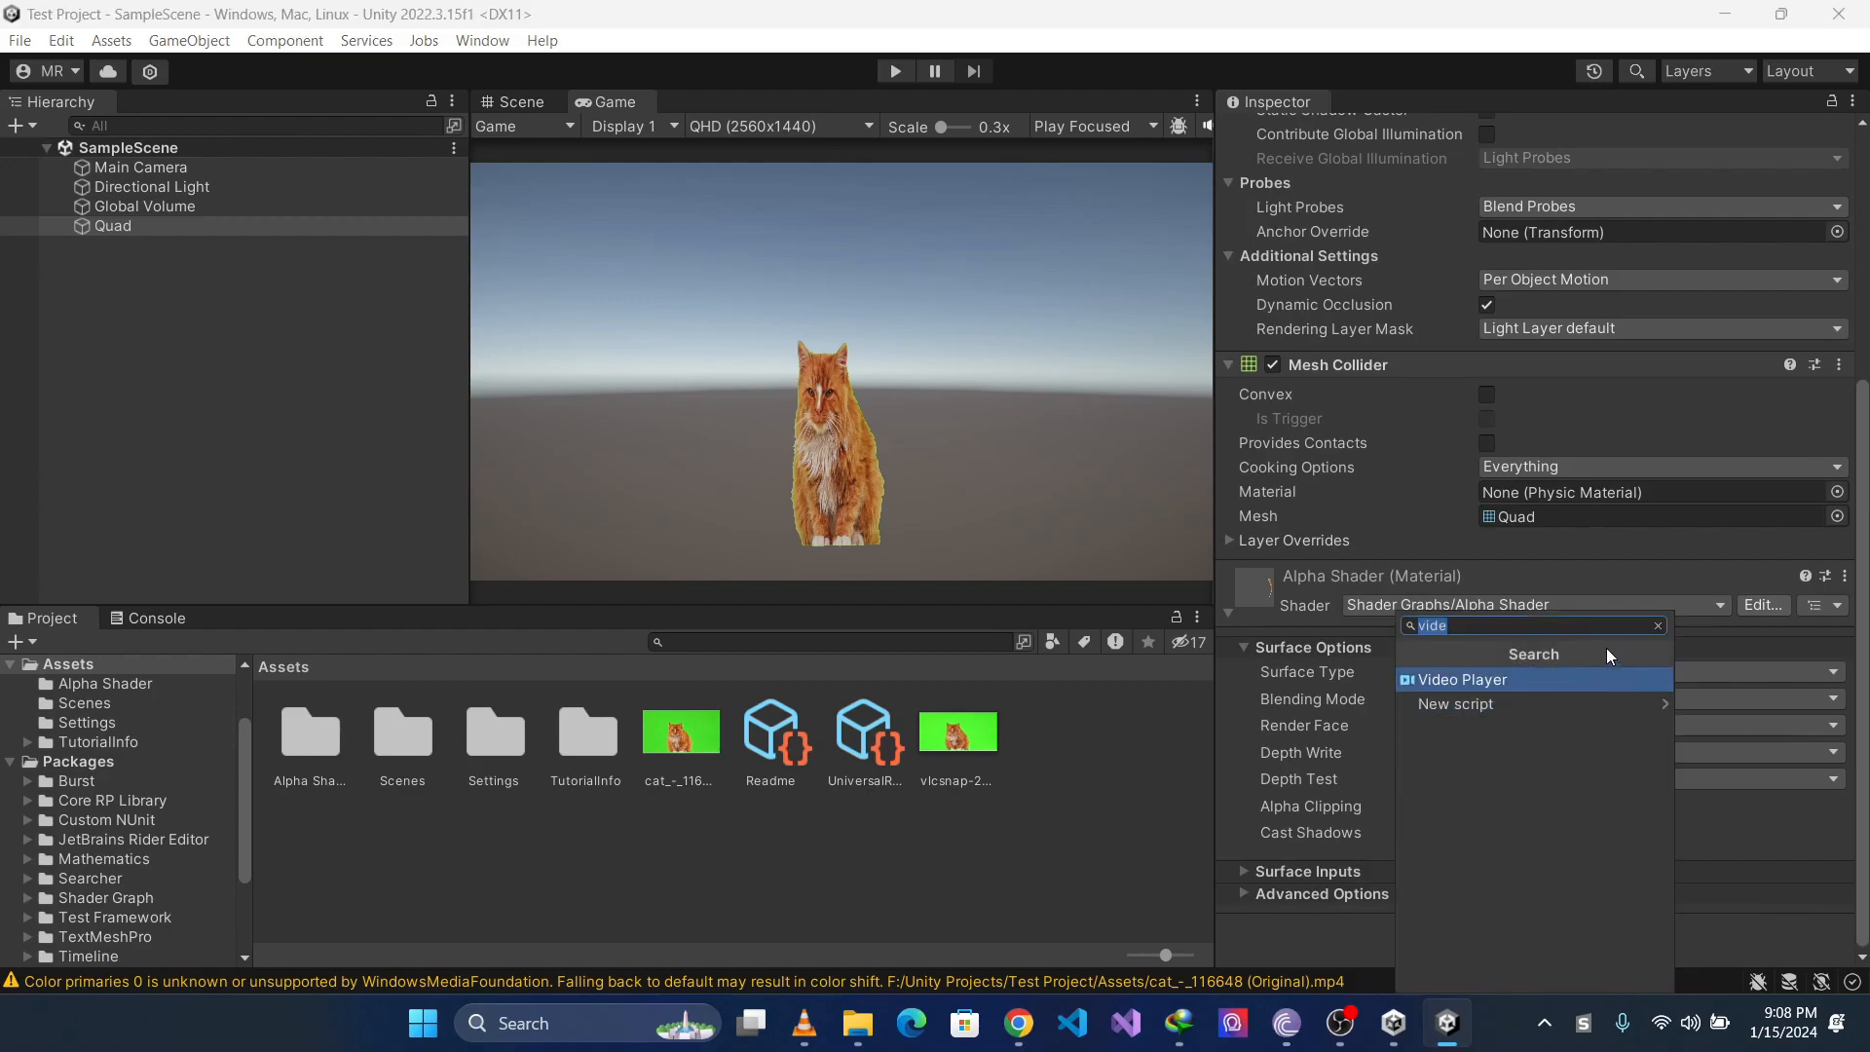
key("Return")
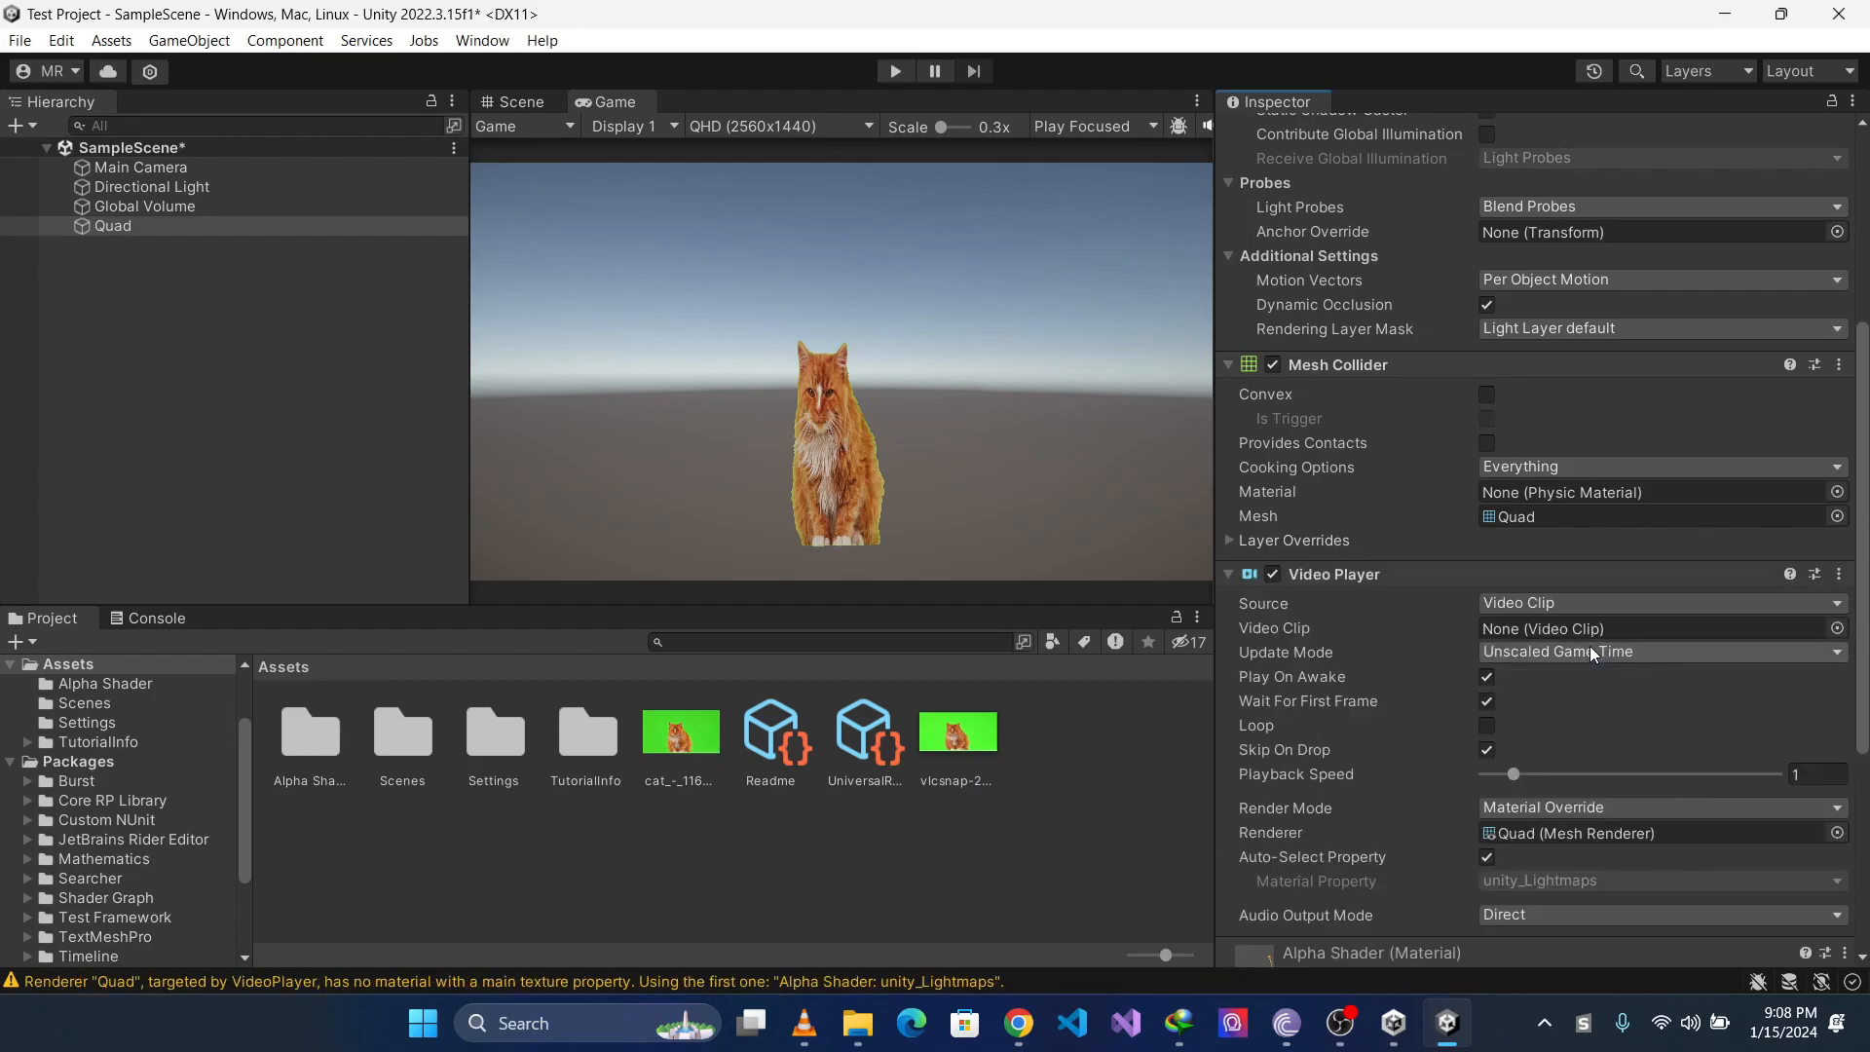
Assign the cat_-_116648 (Original) clip to the Video Player and target the _Base_Texture material property instead of auto-selecting it
scroll(1470, 584, "down", 5)
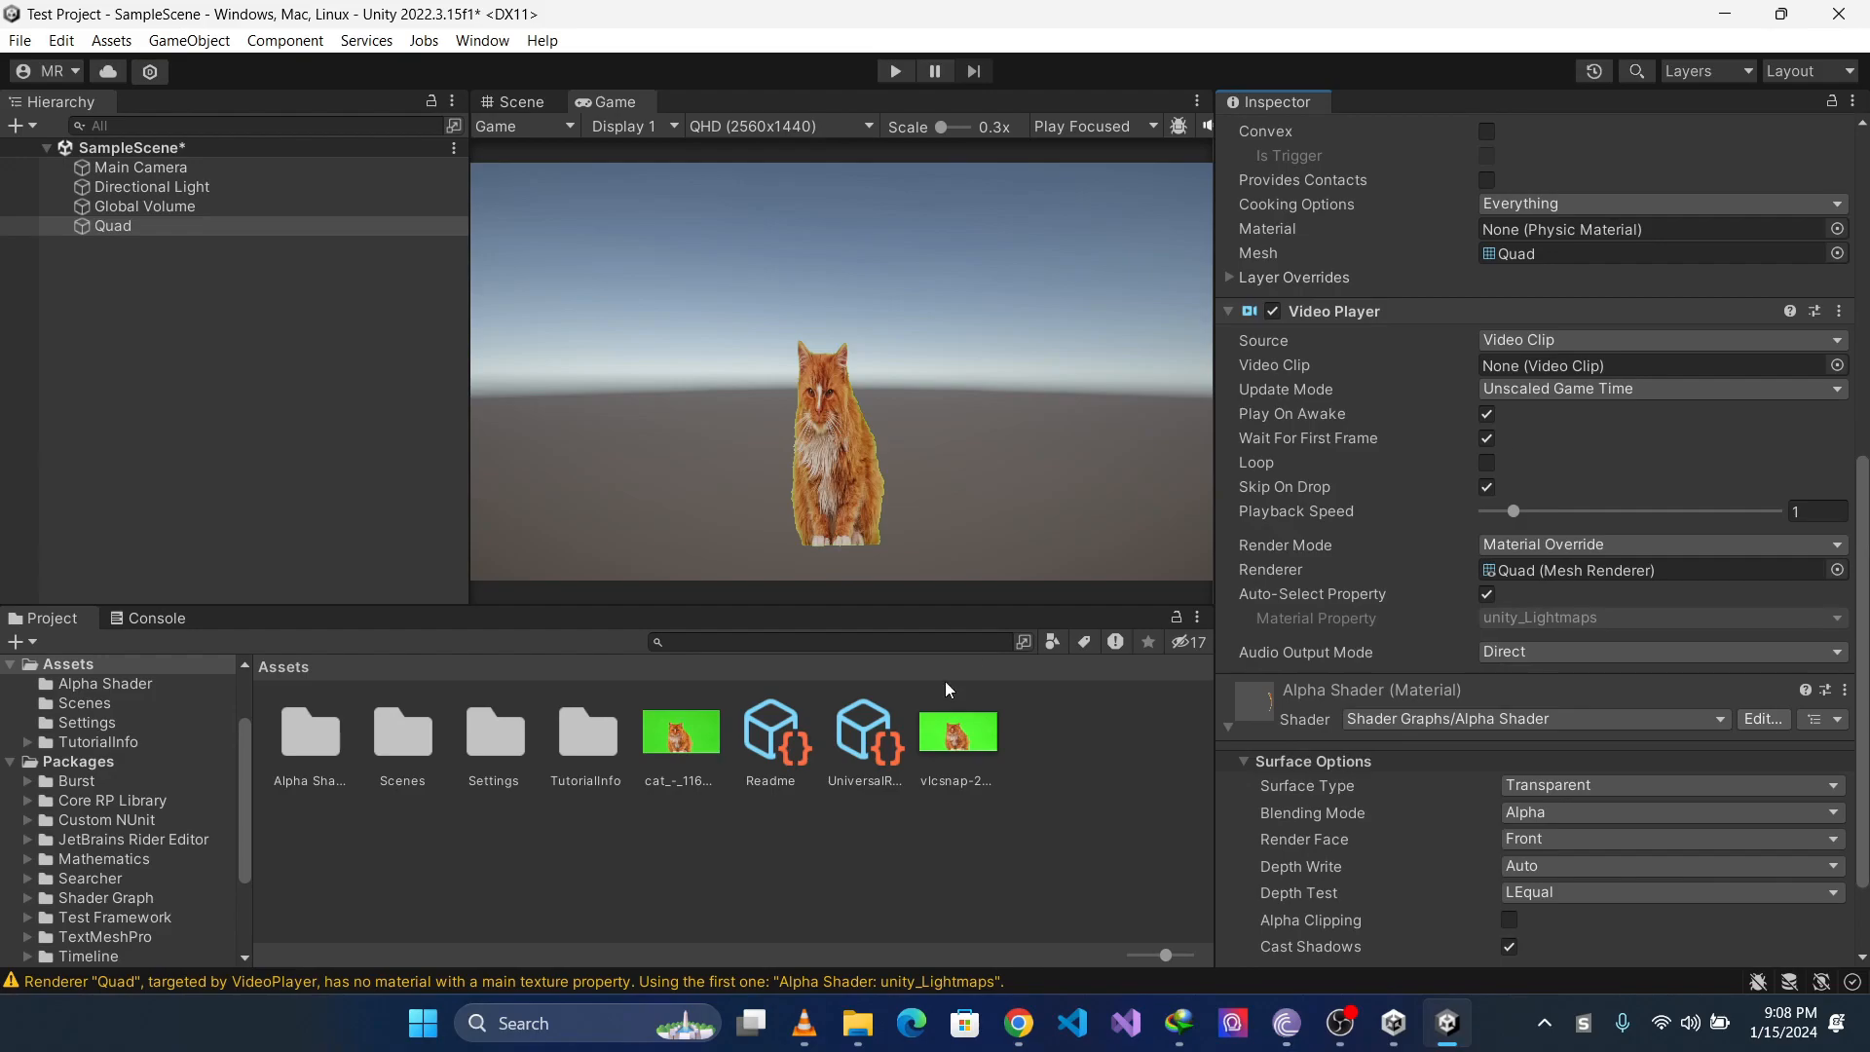
left_click_drag(681, 732, 1558, 364)
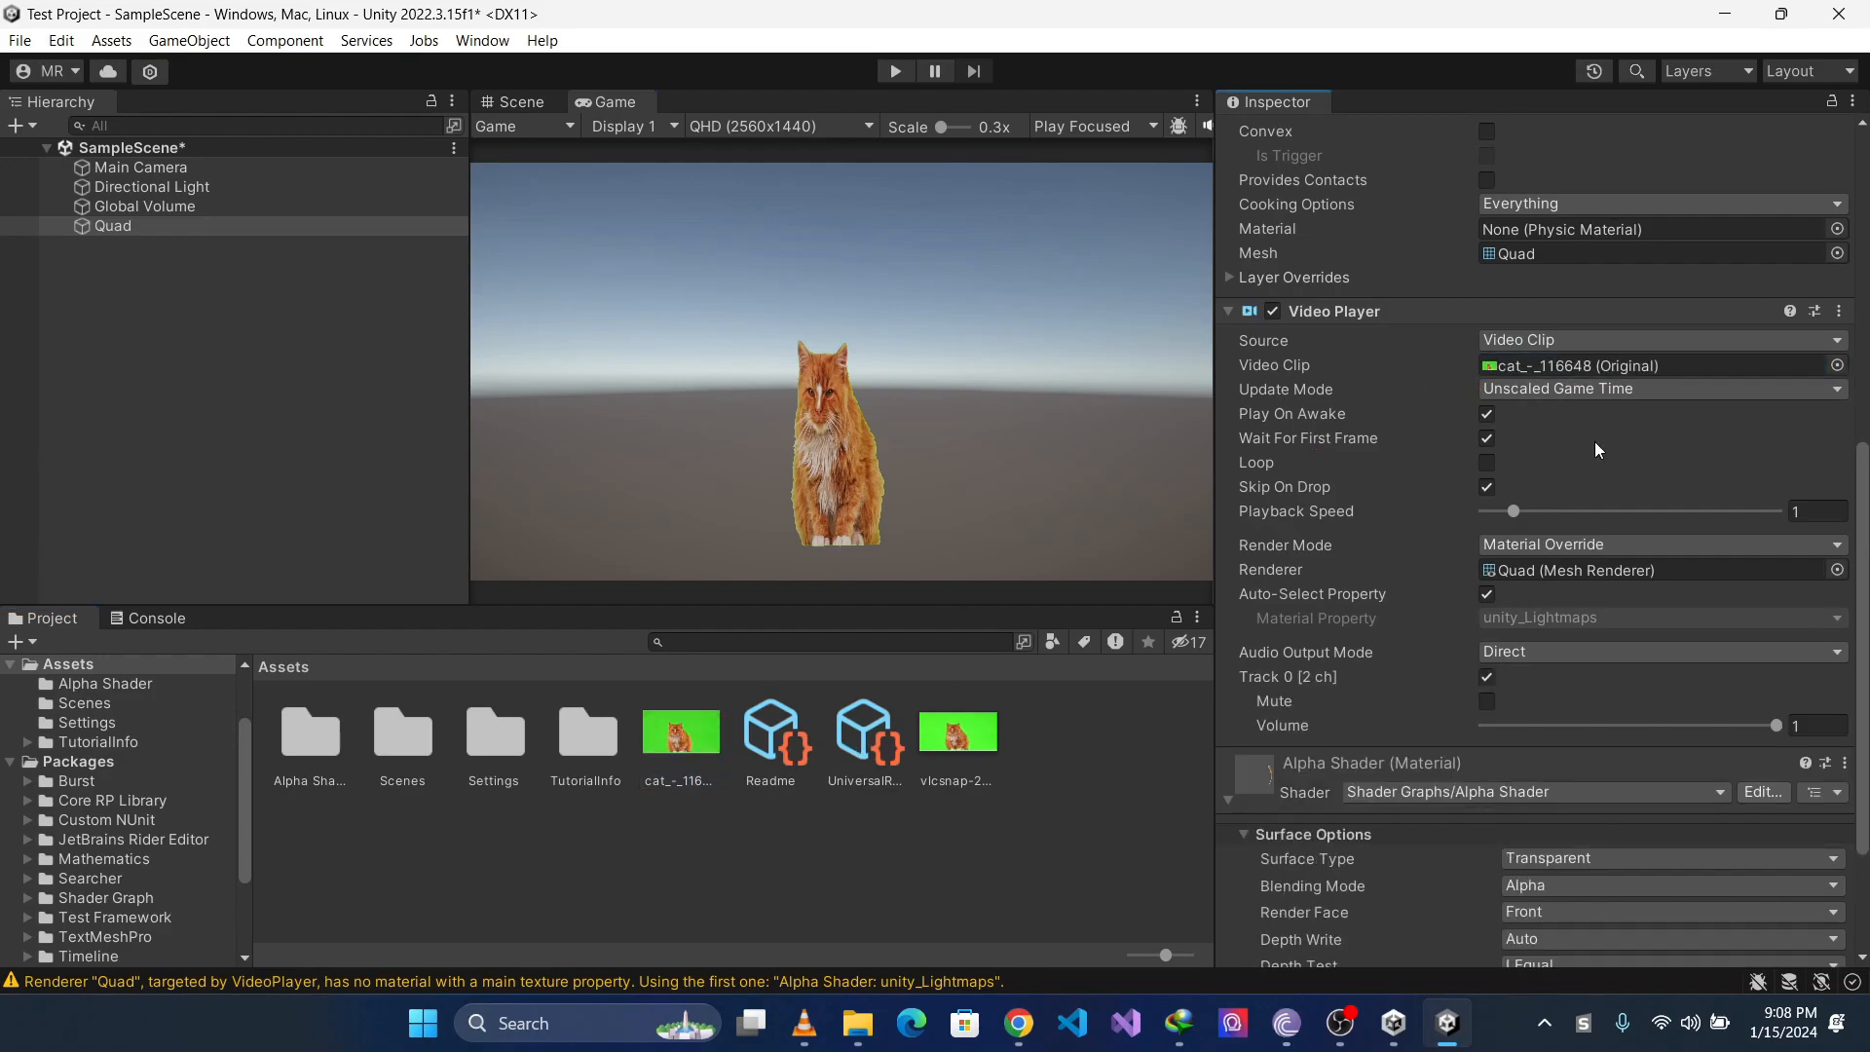
scroll(1486, 528, "down", 1)
left_click(1486, 528)
left_click(1556, 551)
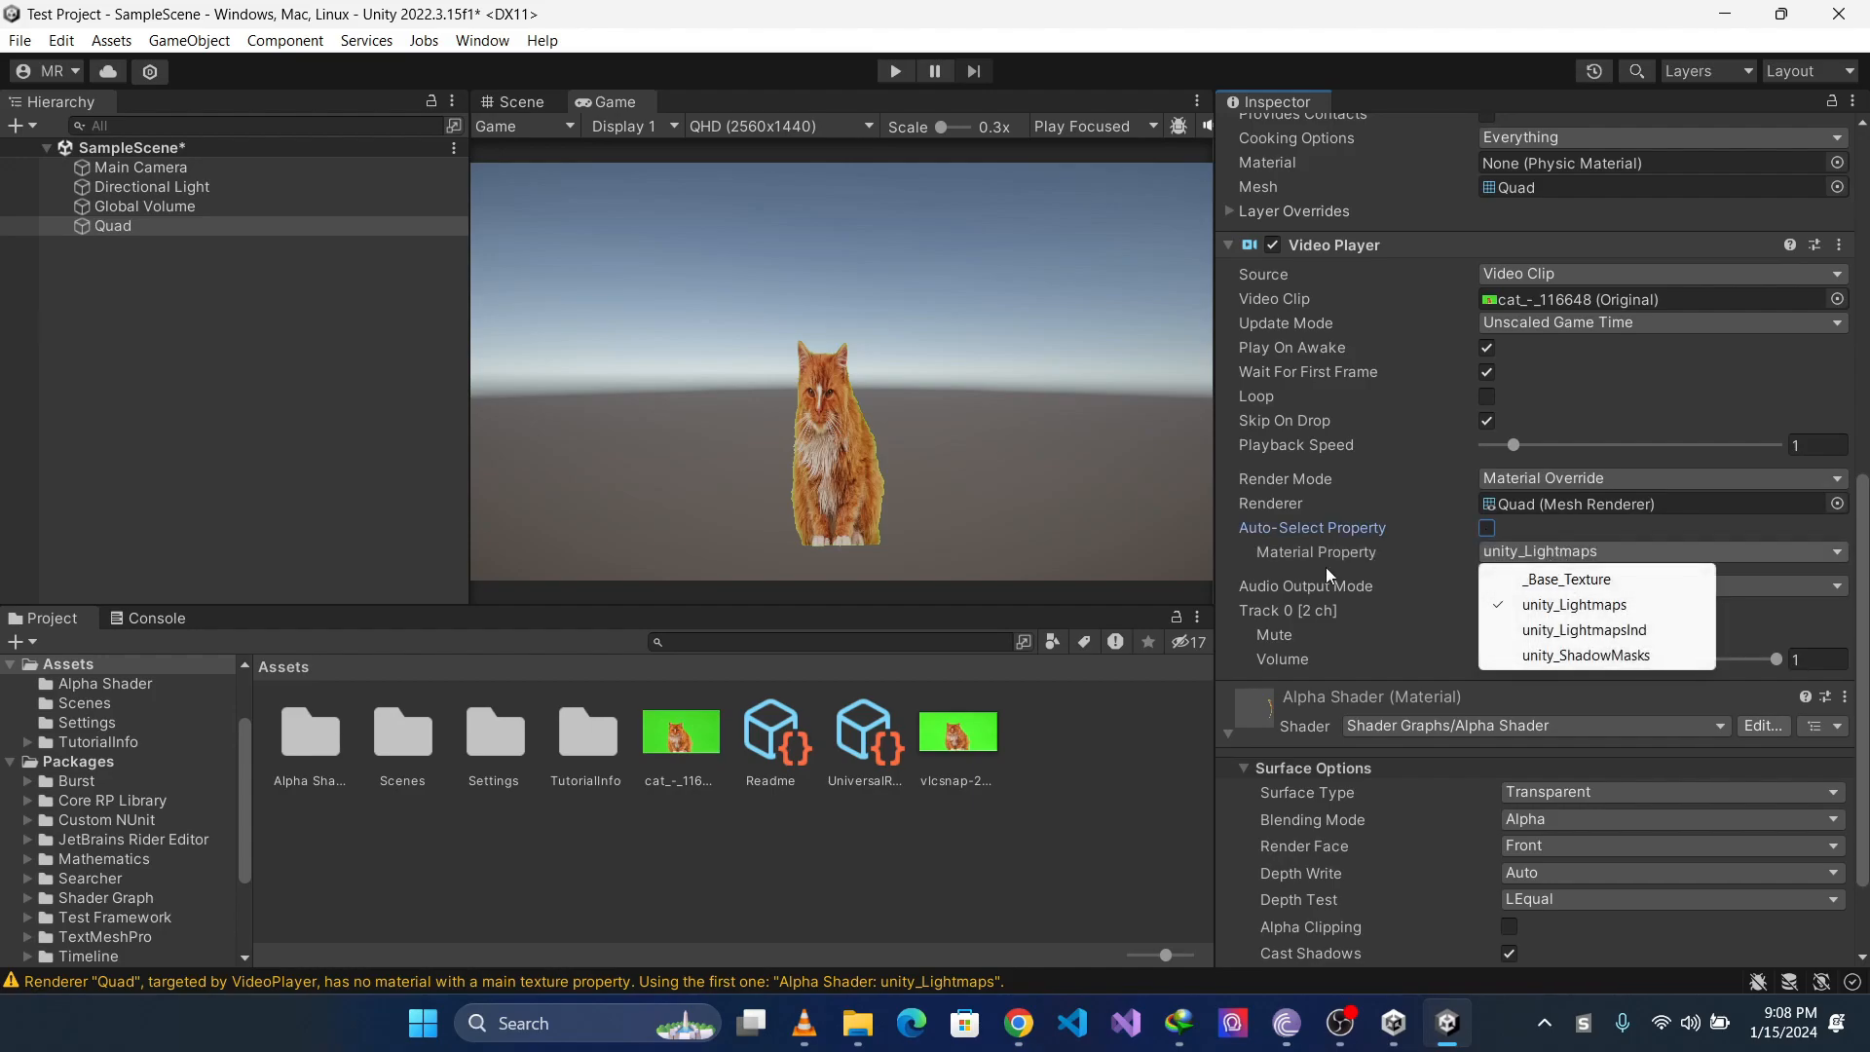
left_click(1597, 580)
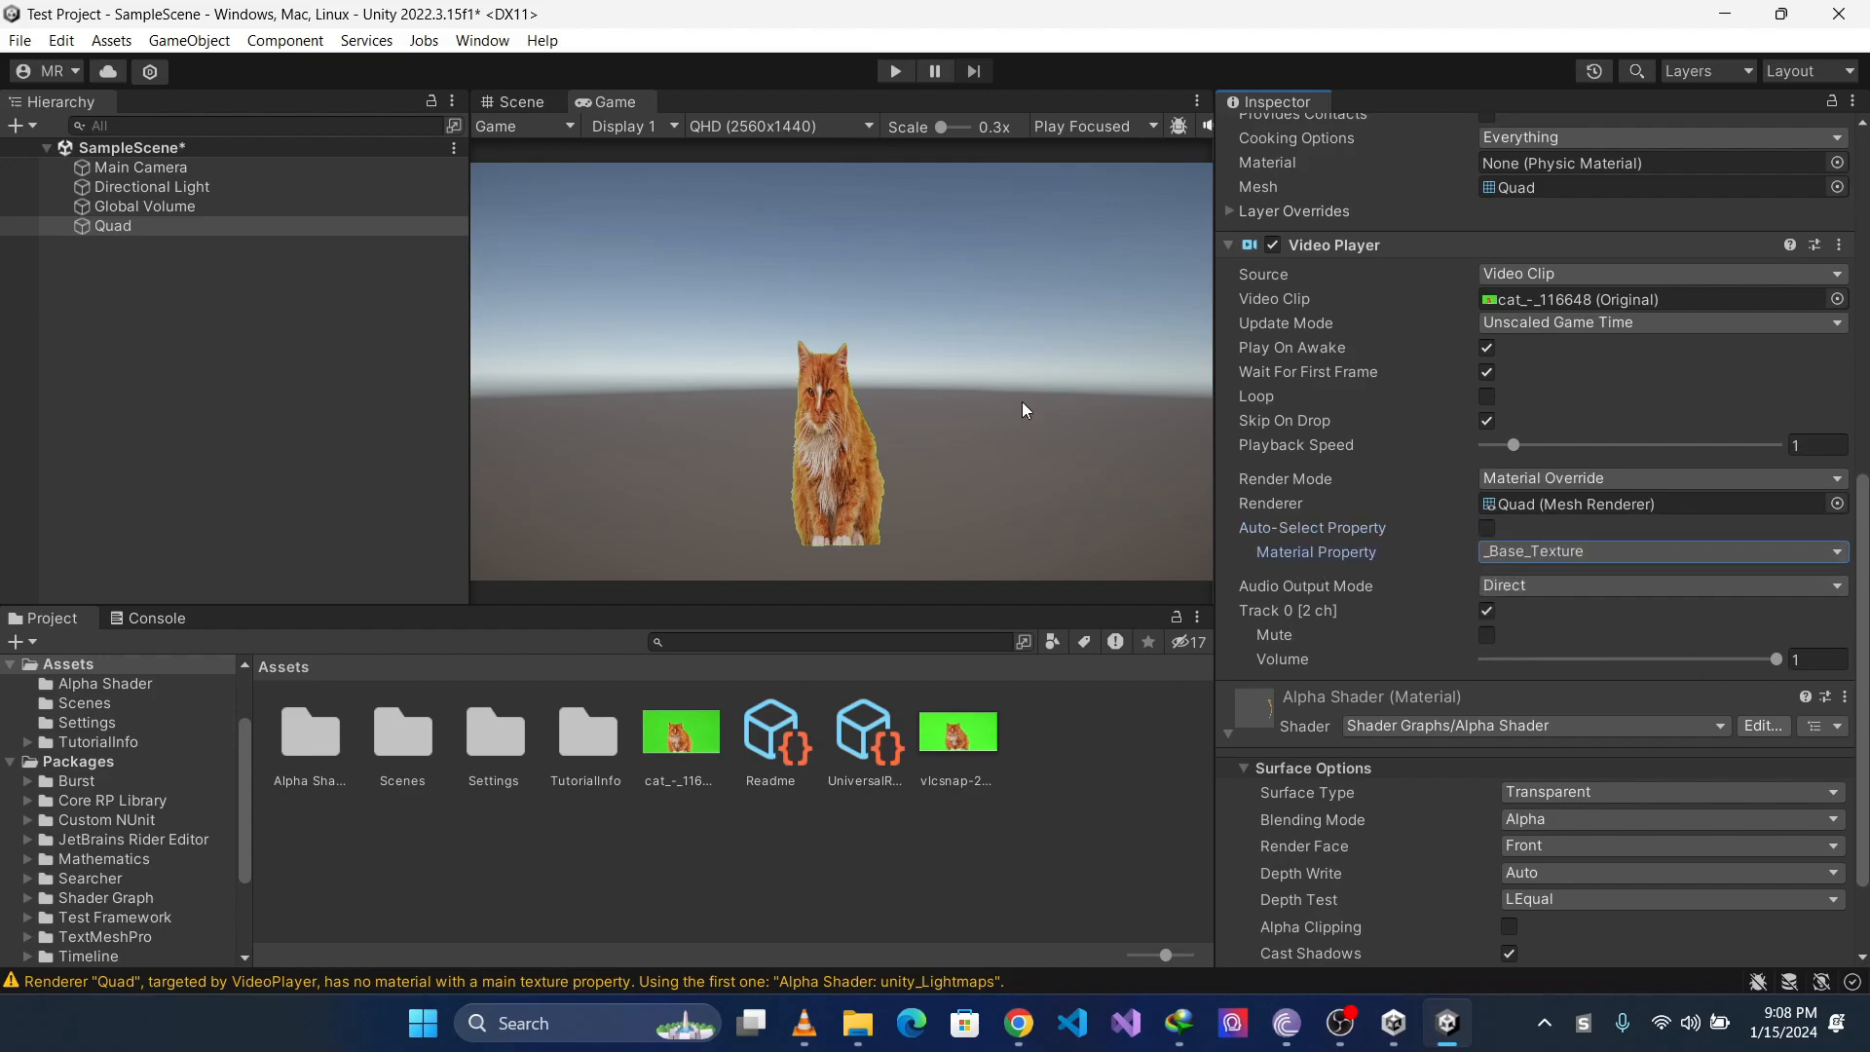
Run the scene to check the masked cat video and expand the Surface Inputs of the quad's material
left_click(895, 71)
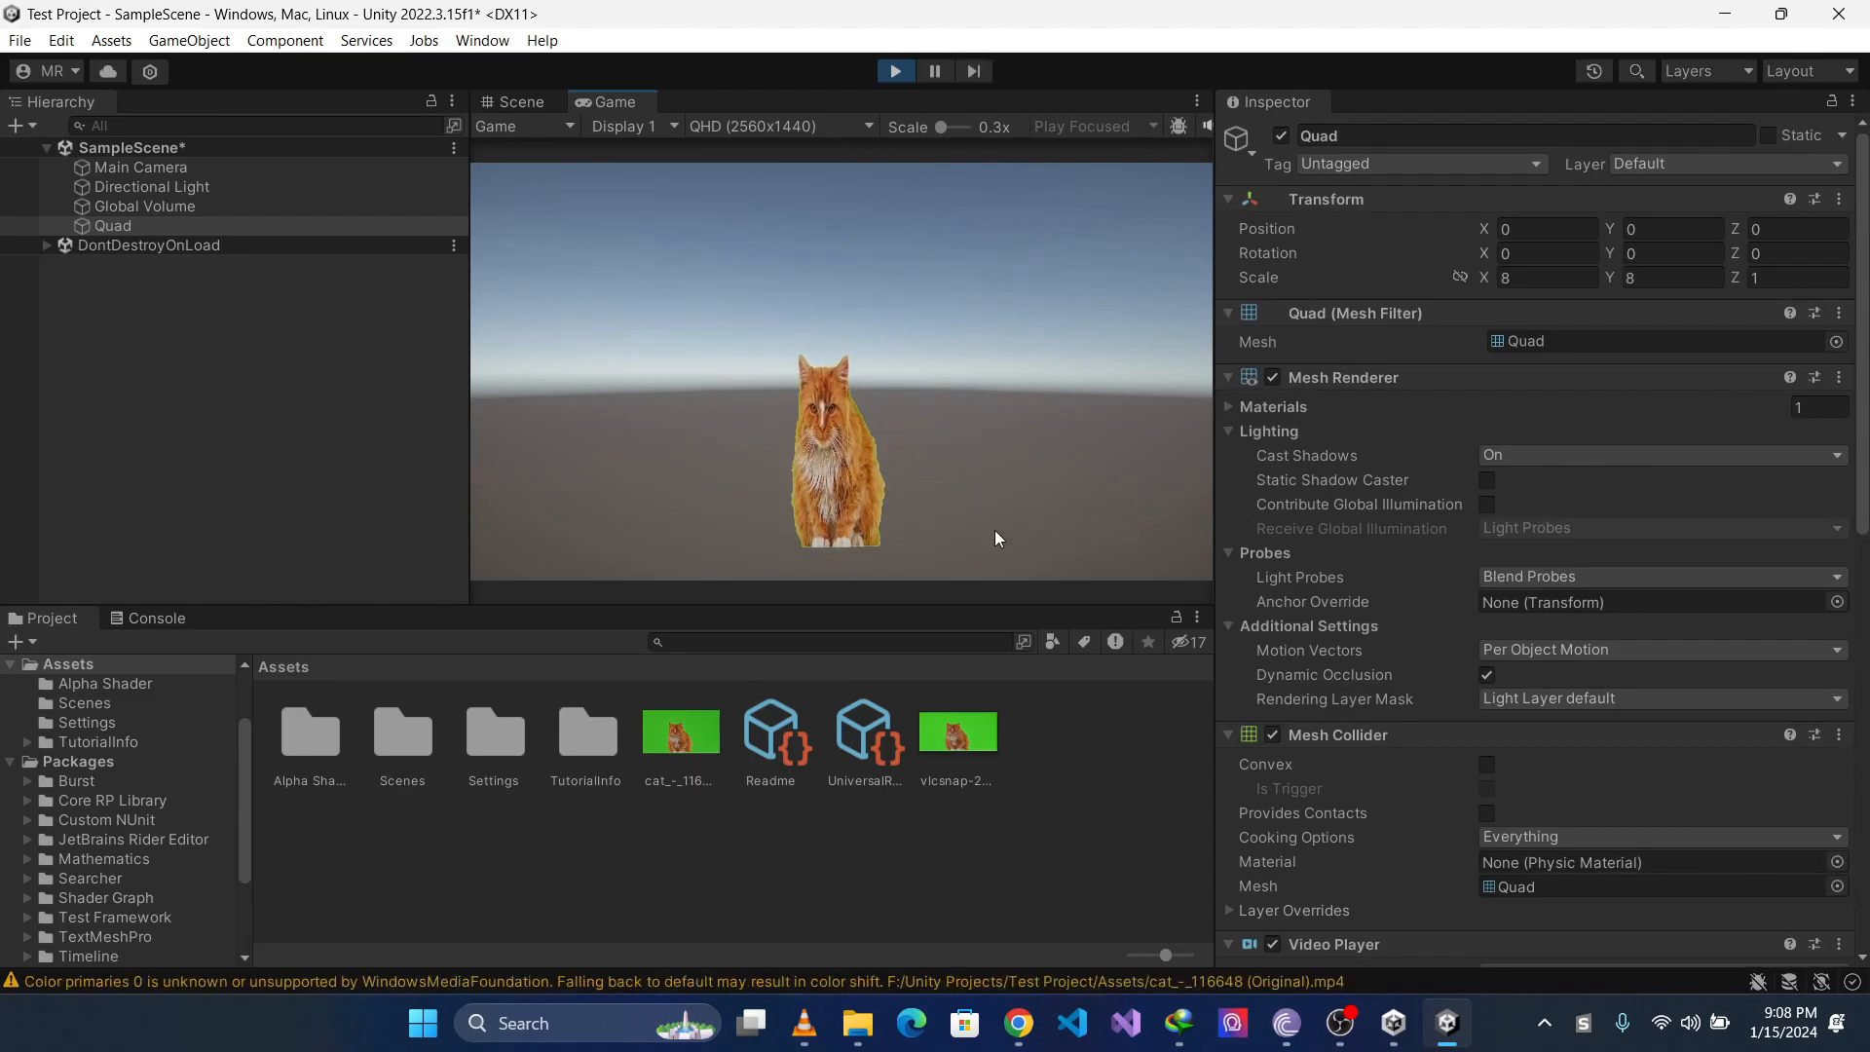
scroll(1416, 581, "down", 3)
scroll(1415, 572, "down", 3)
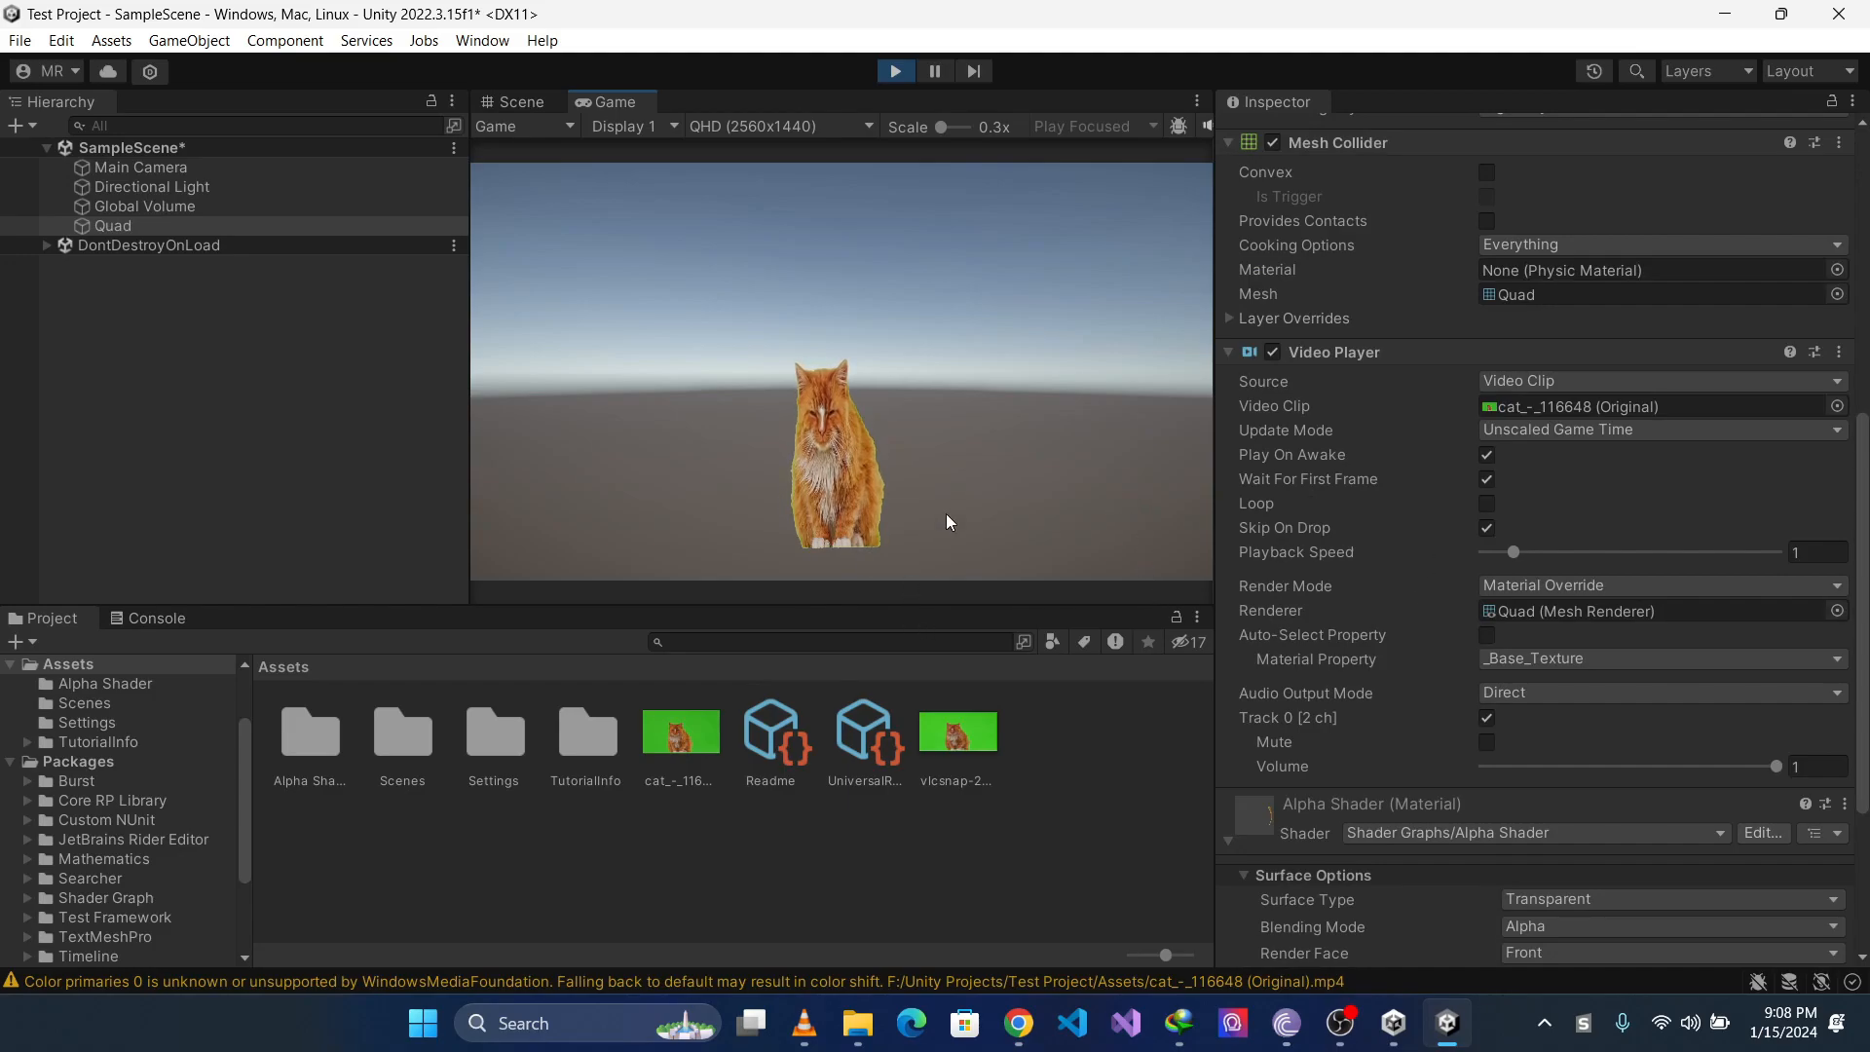
scroll(1374, 594, "down", 3)
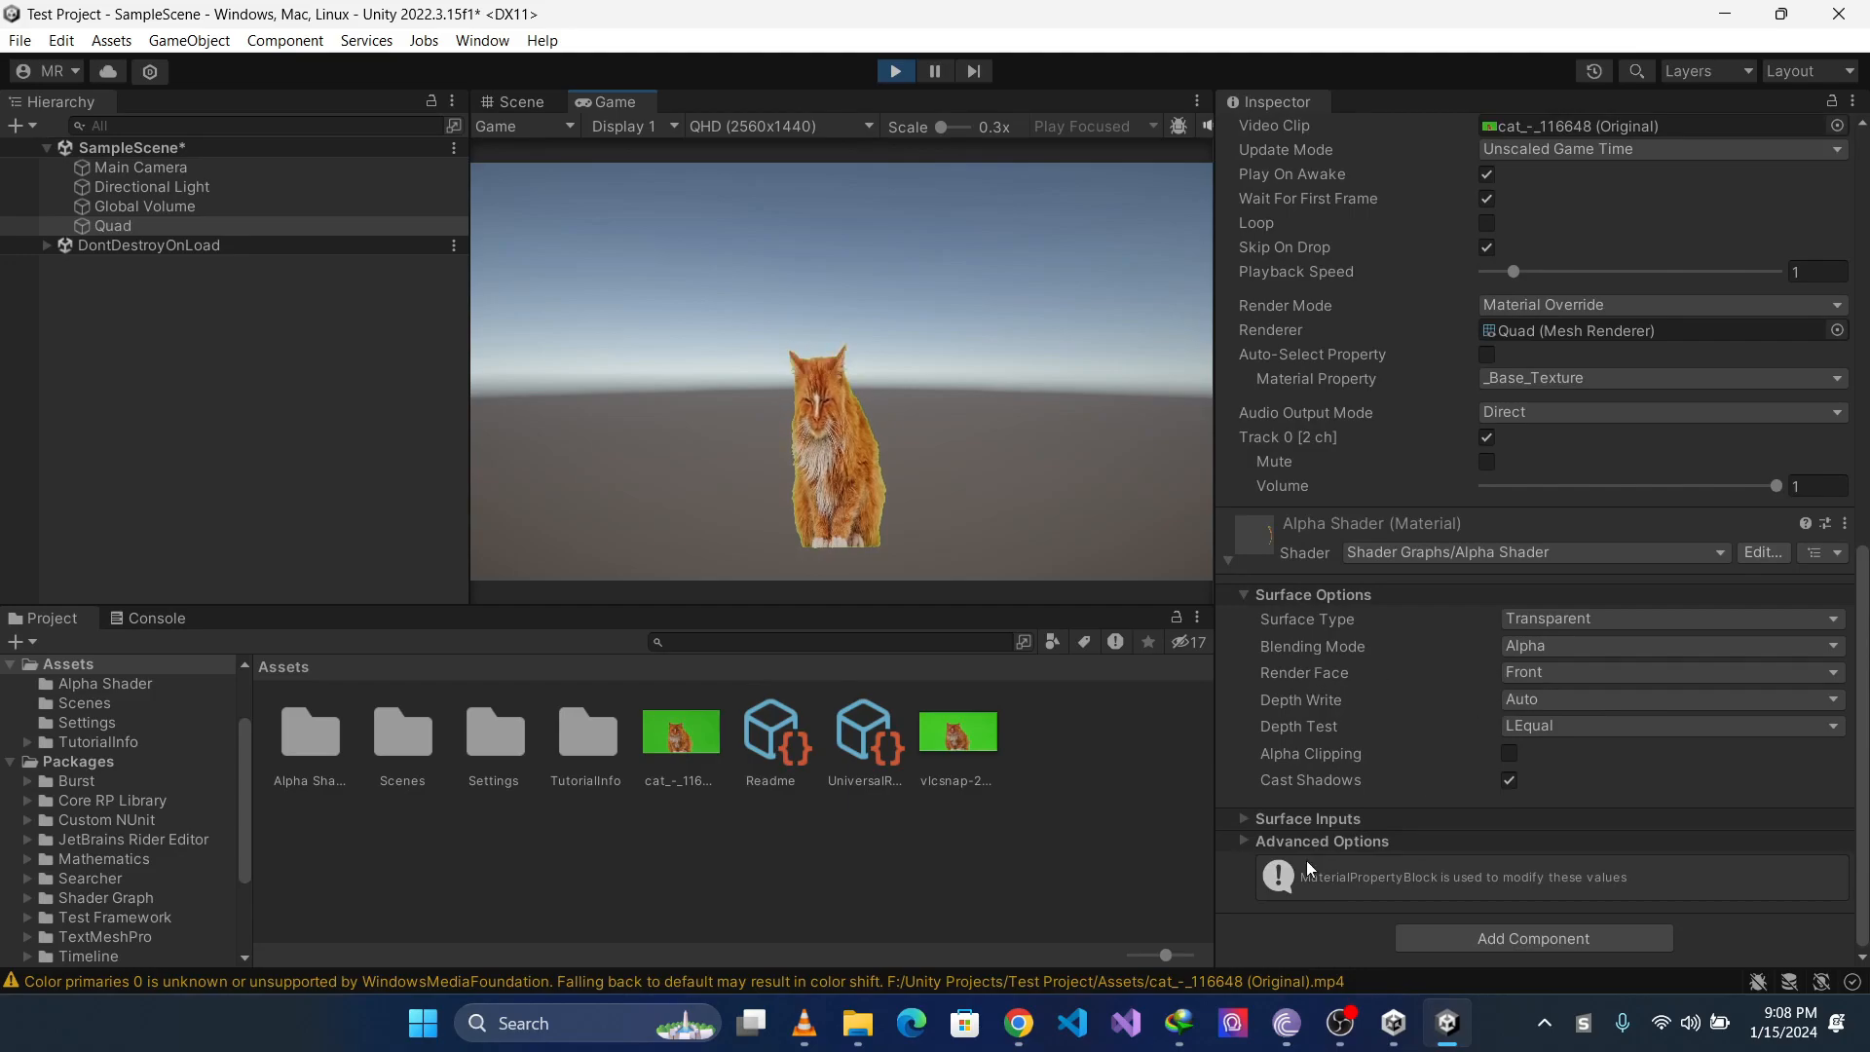
left_click(1252, 820)
scroll(1404, 793, "down", 2)
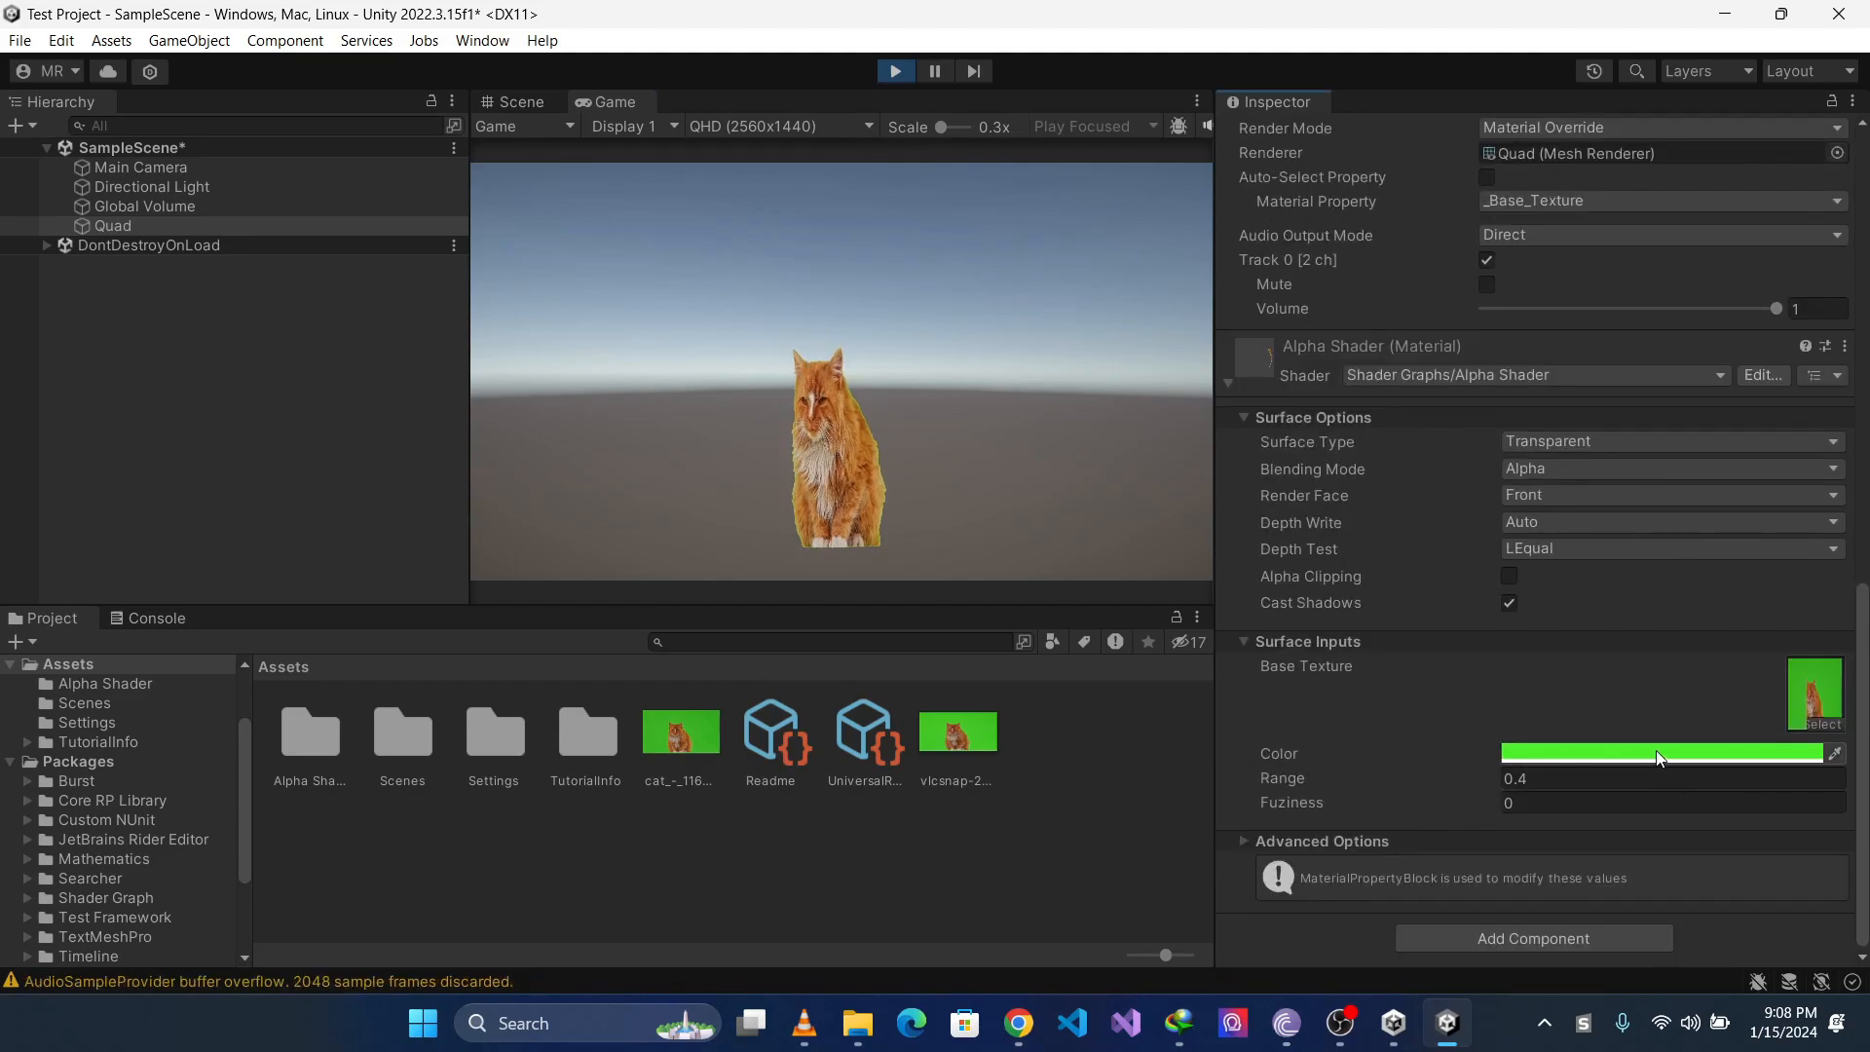
Try sampling the cat's orange fur (AE681B) as the Color of the quad's Alpha Shader material while the video plays
left_click(1658, 758)
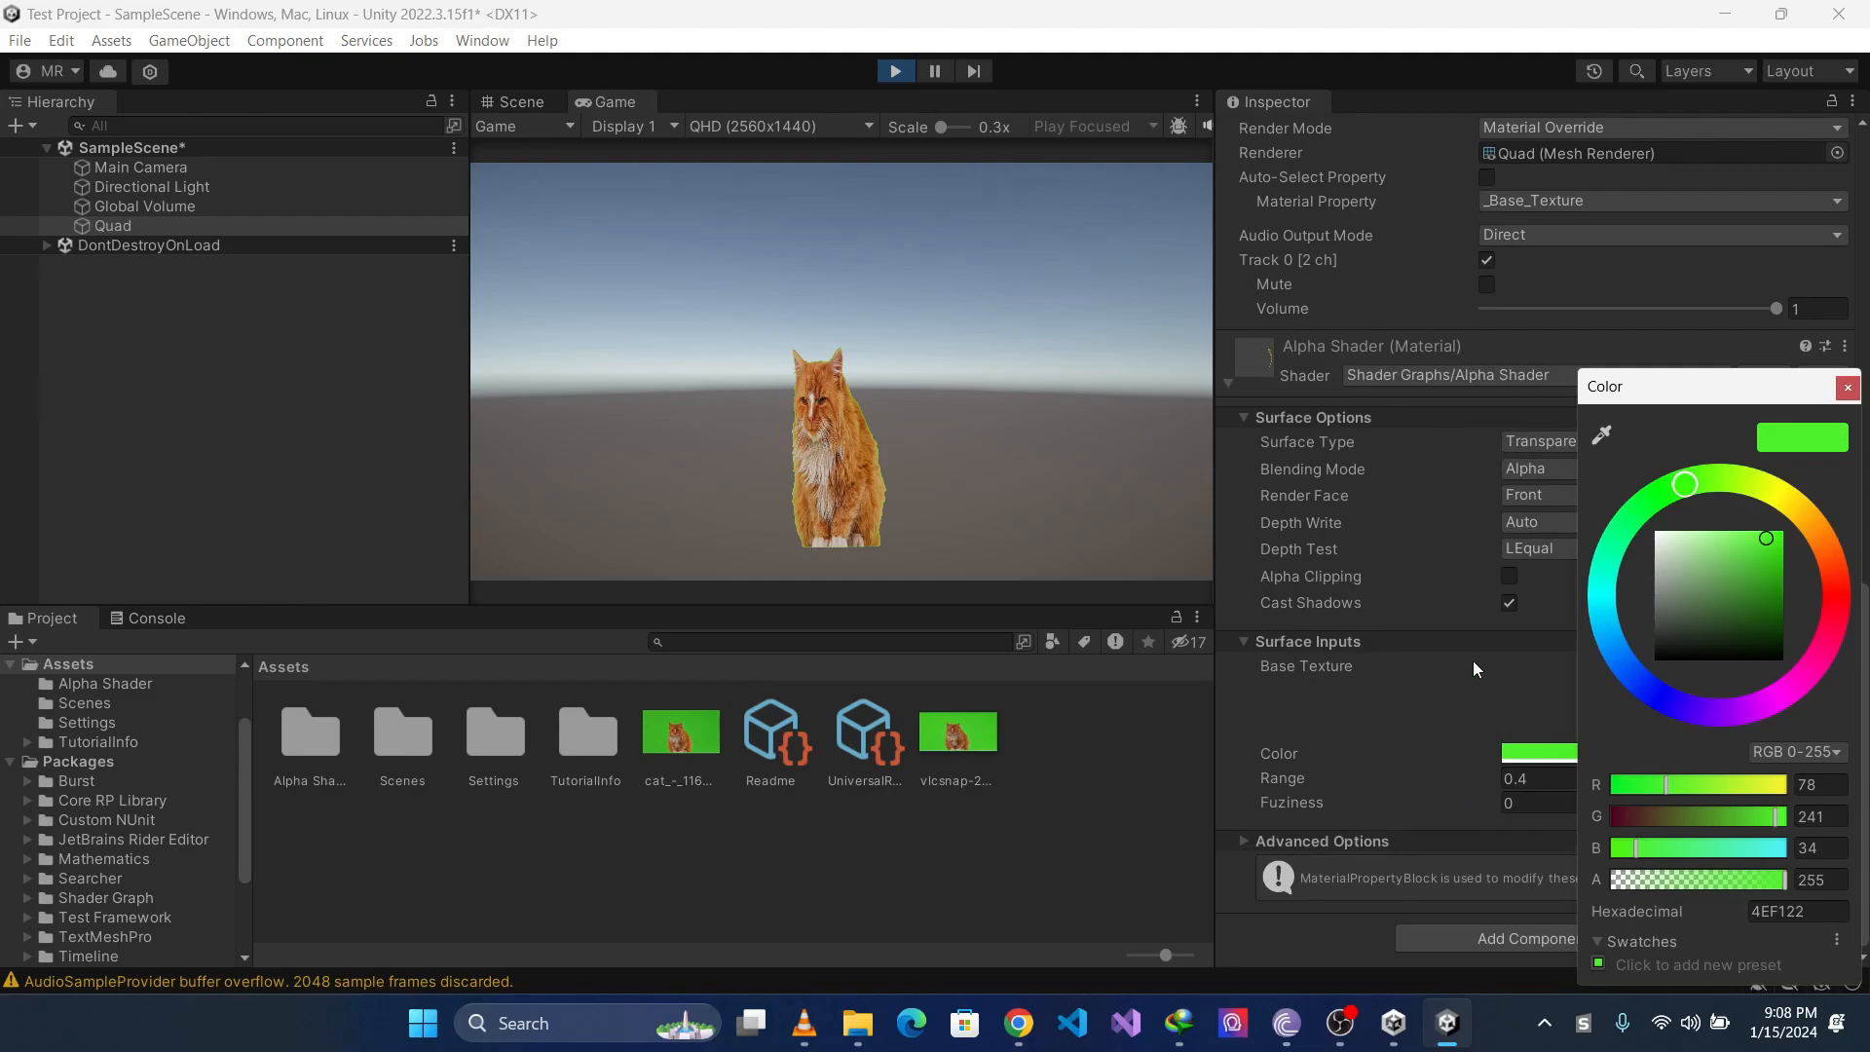
left_click(1601, 436)
left_click(862, 450)
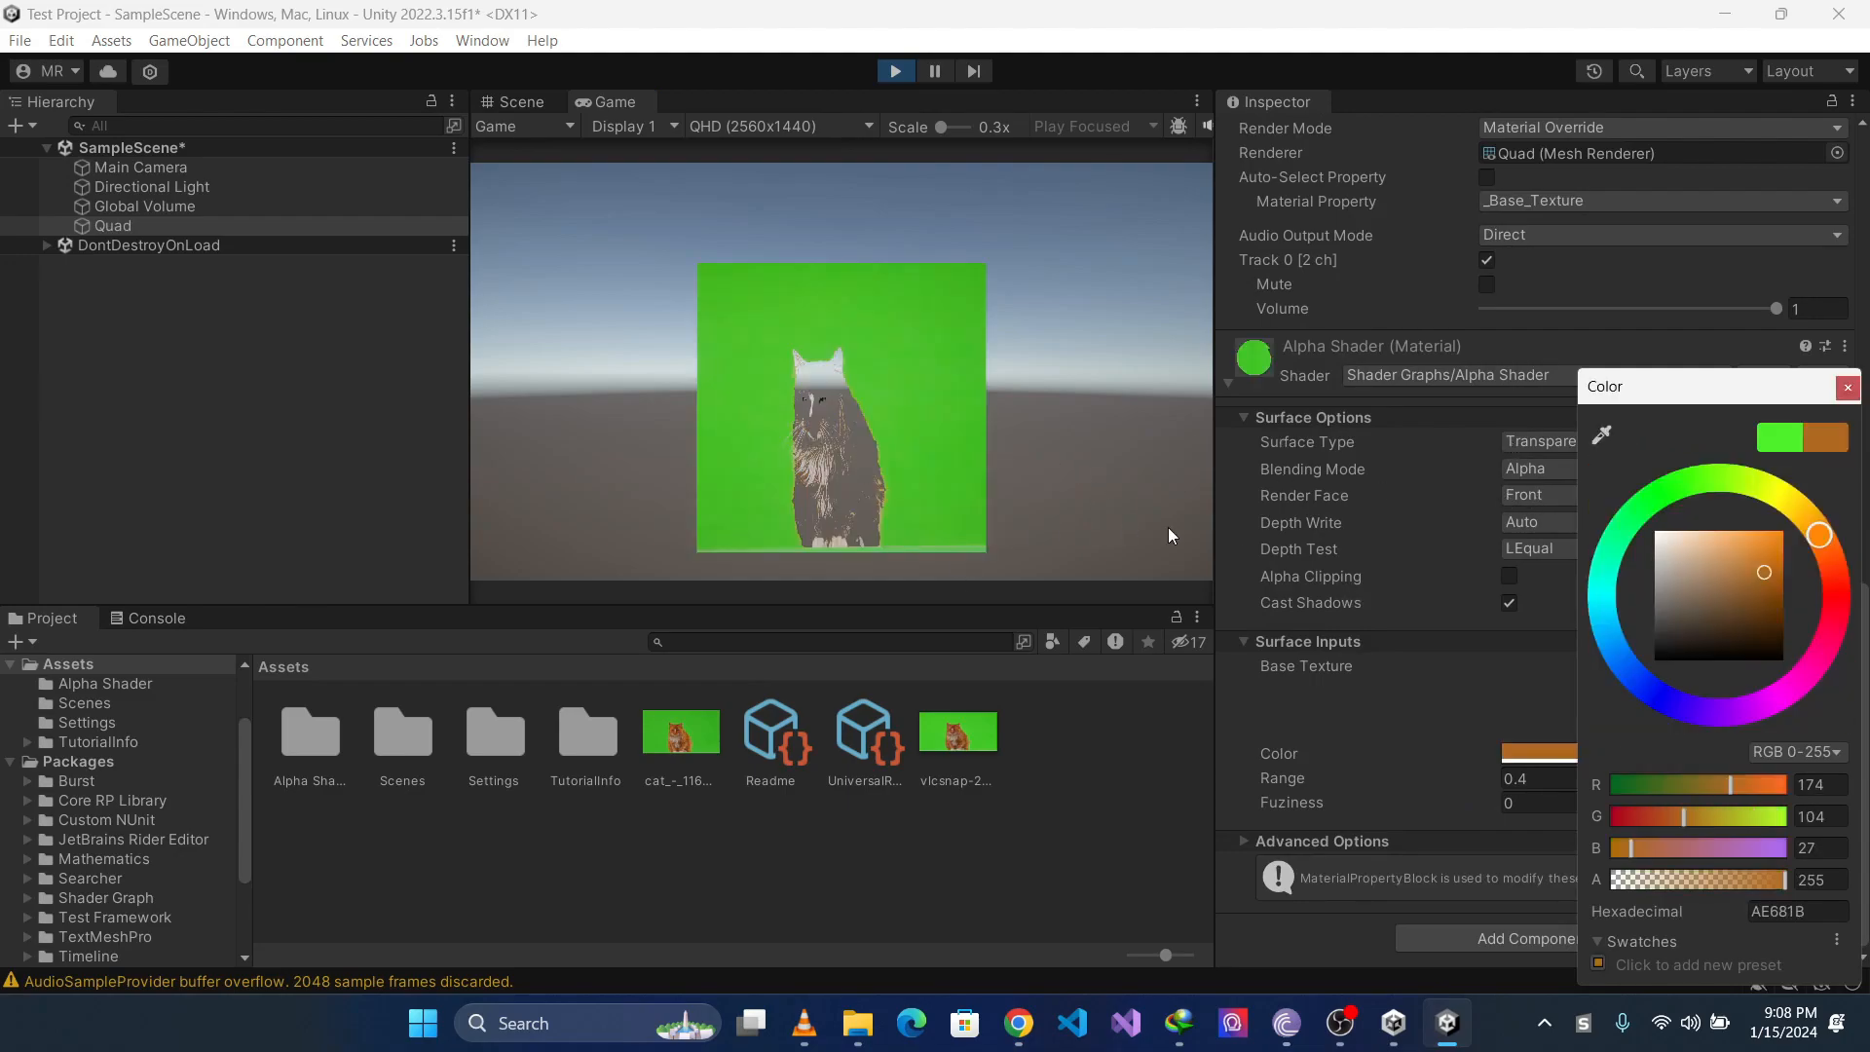
left_click(1847, 388)
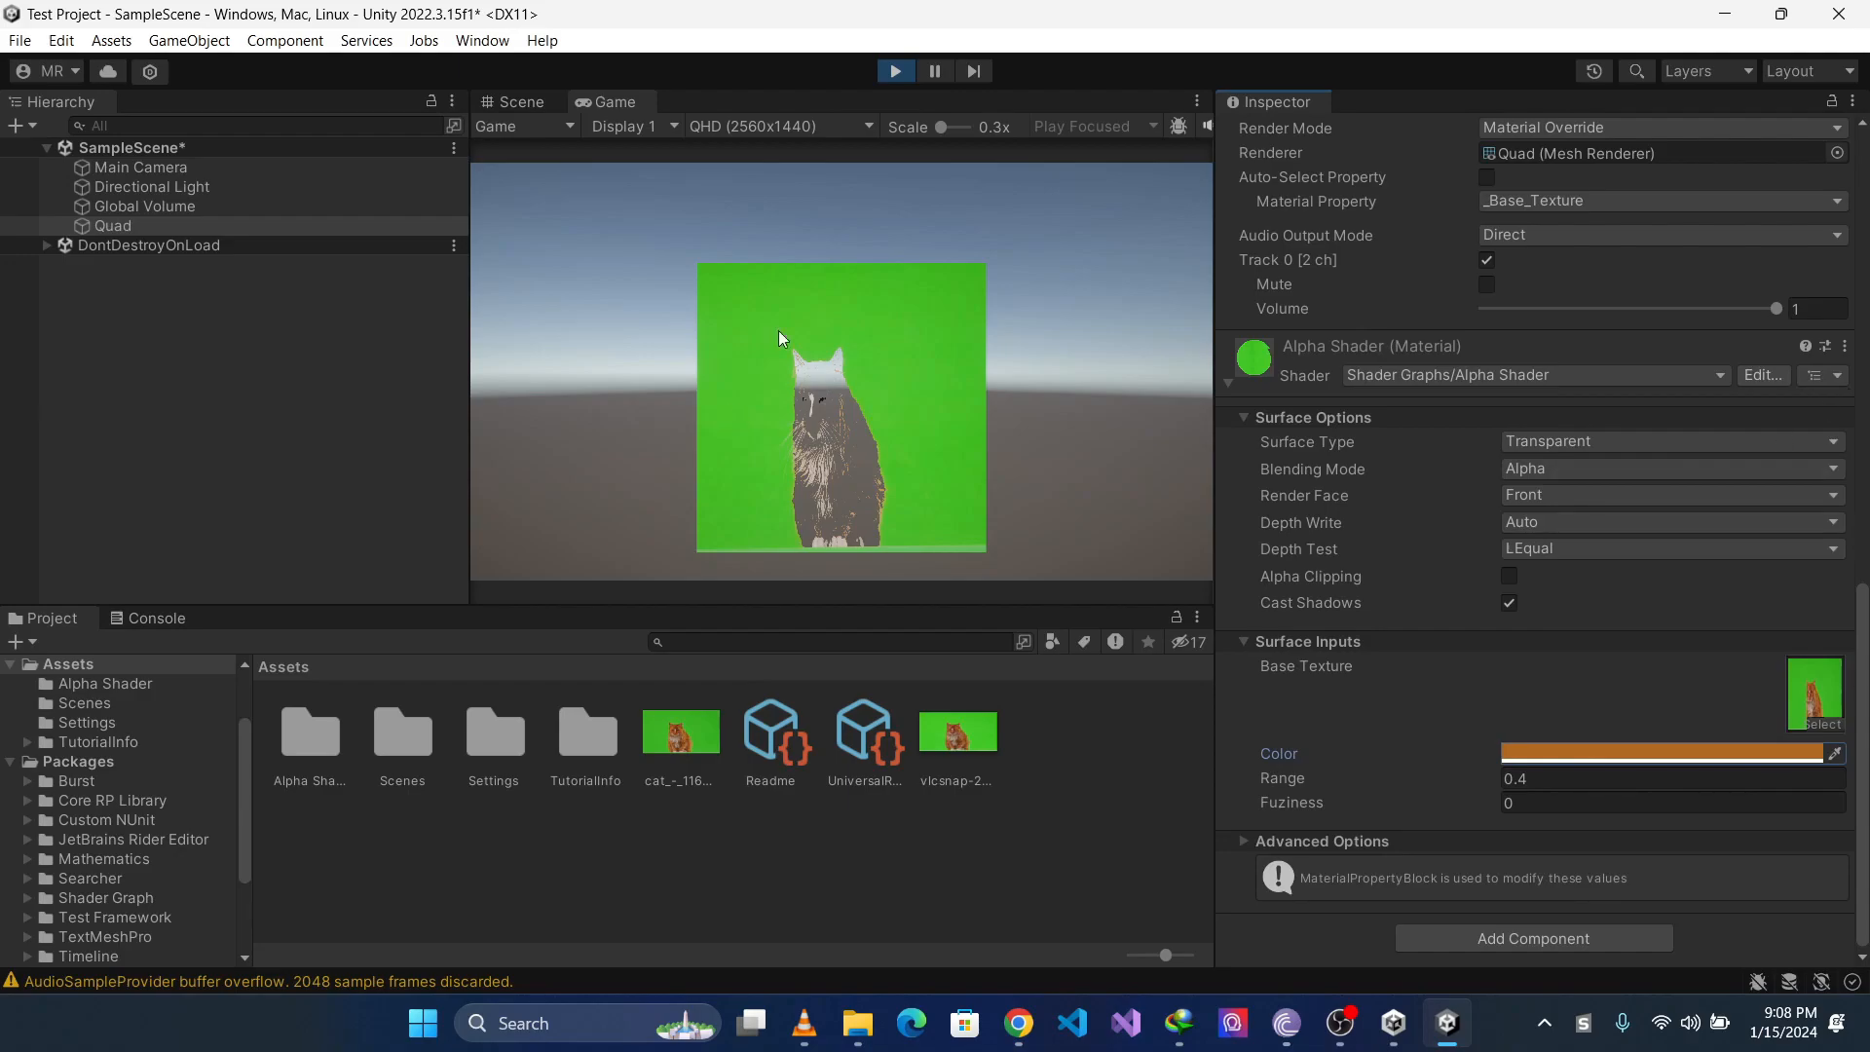
scroll(1322, 436, "up", 10)
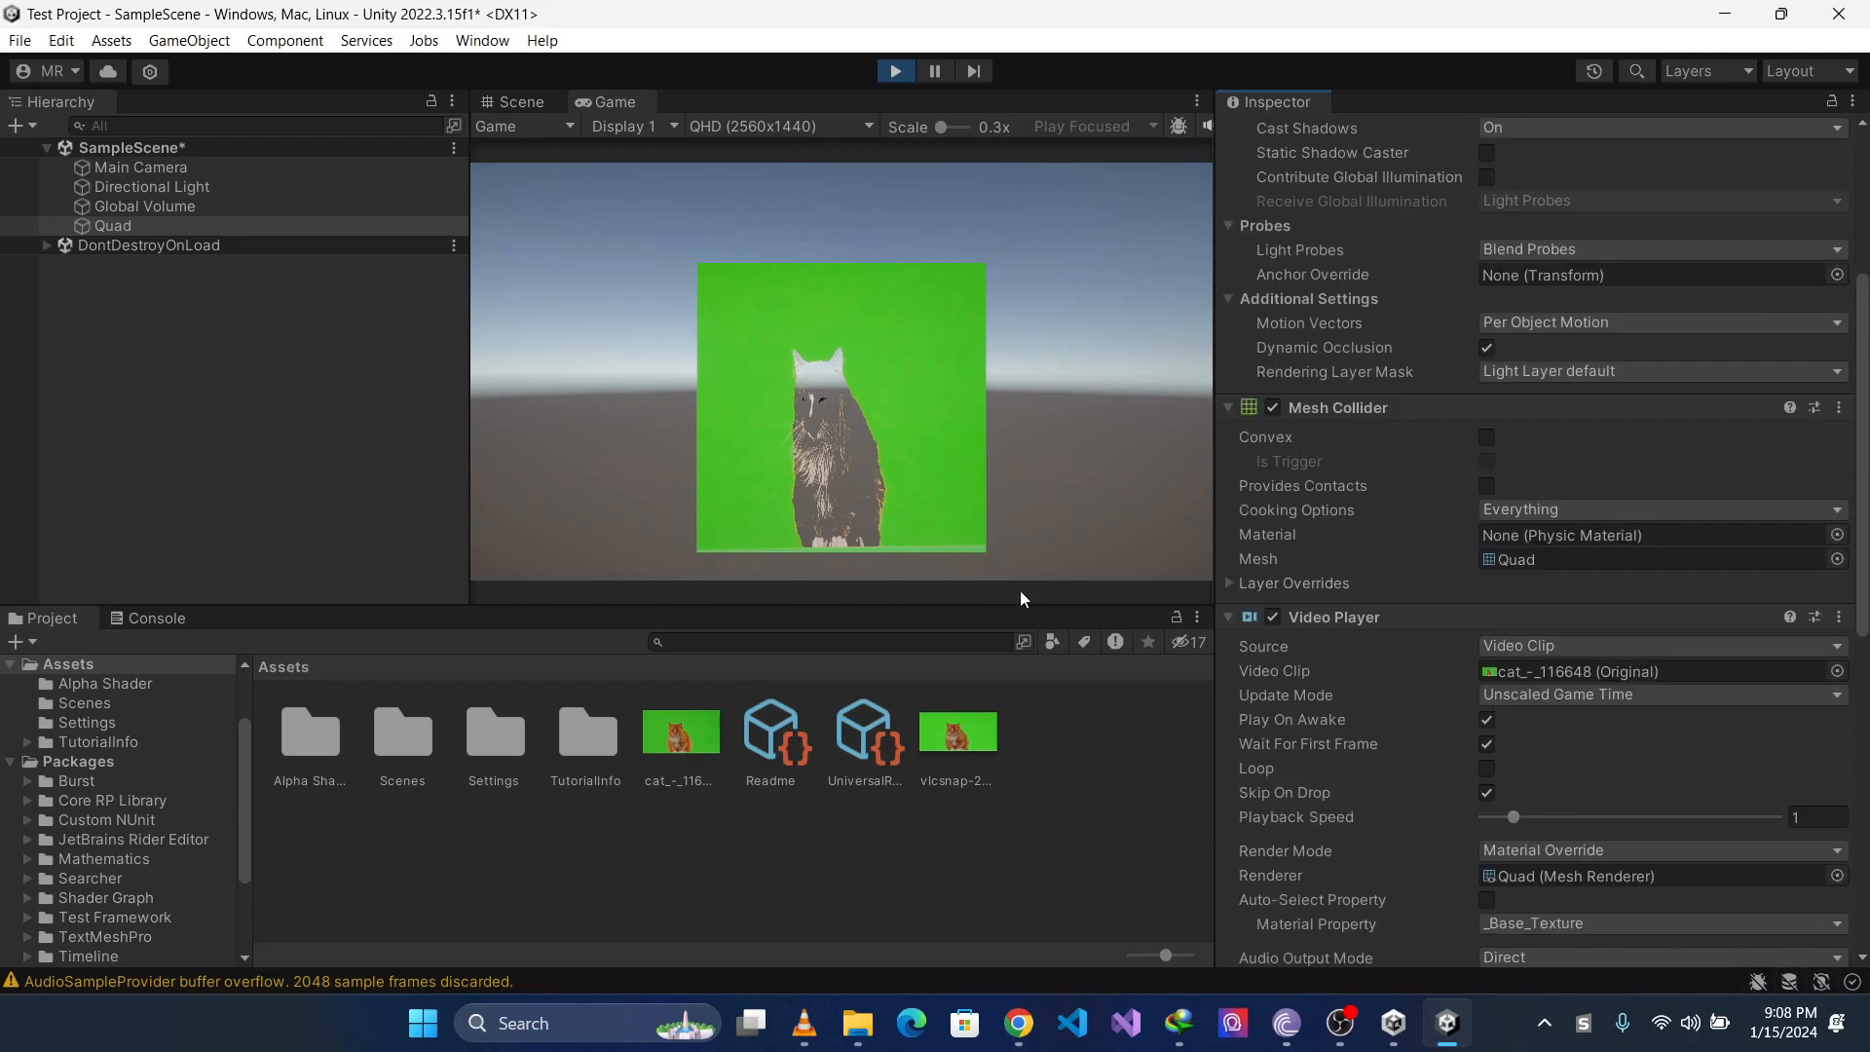
scroll(1312, 668, "down", 4)
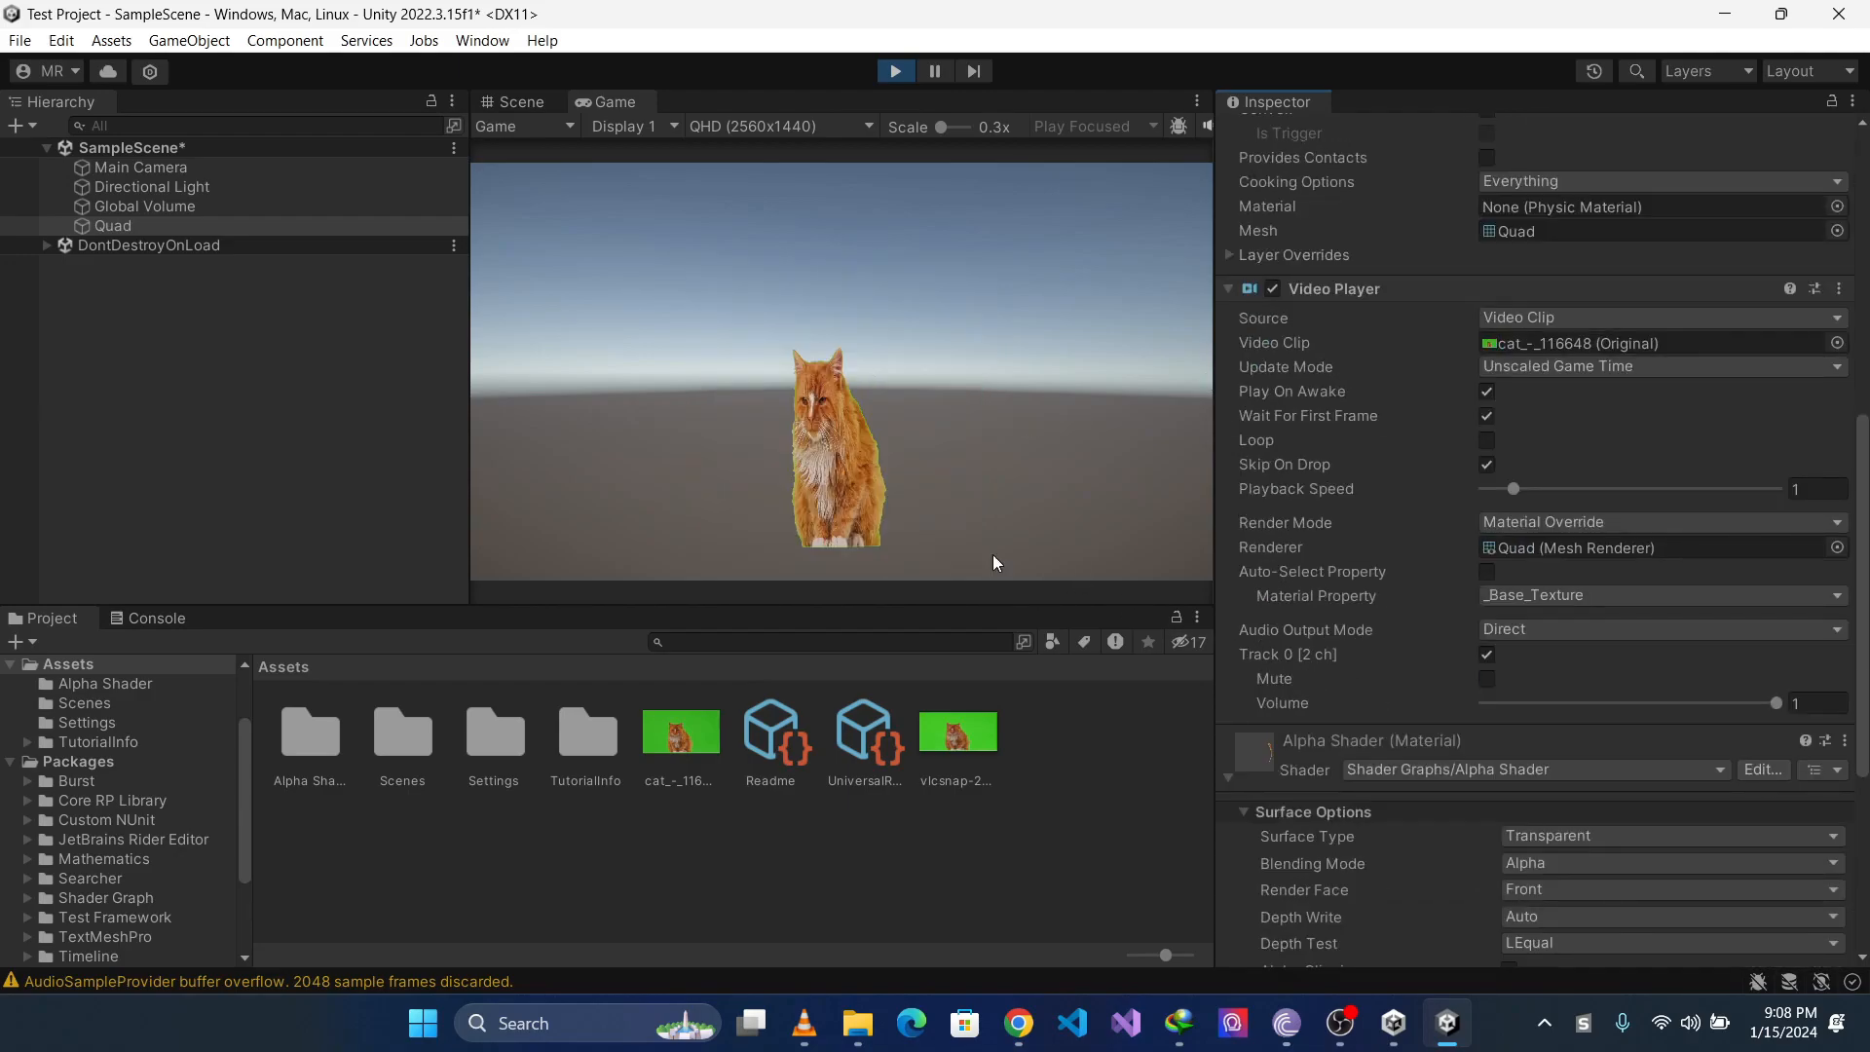
scroll(1343, 477, "up", 5)
scroll(1301, 534, "down", 6)
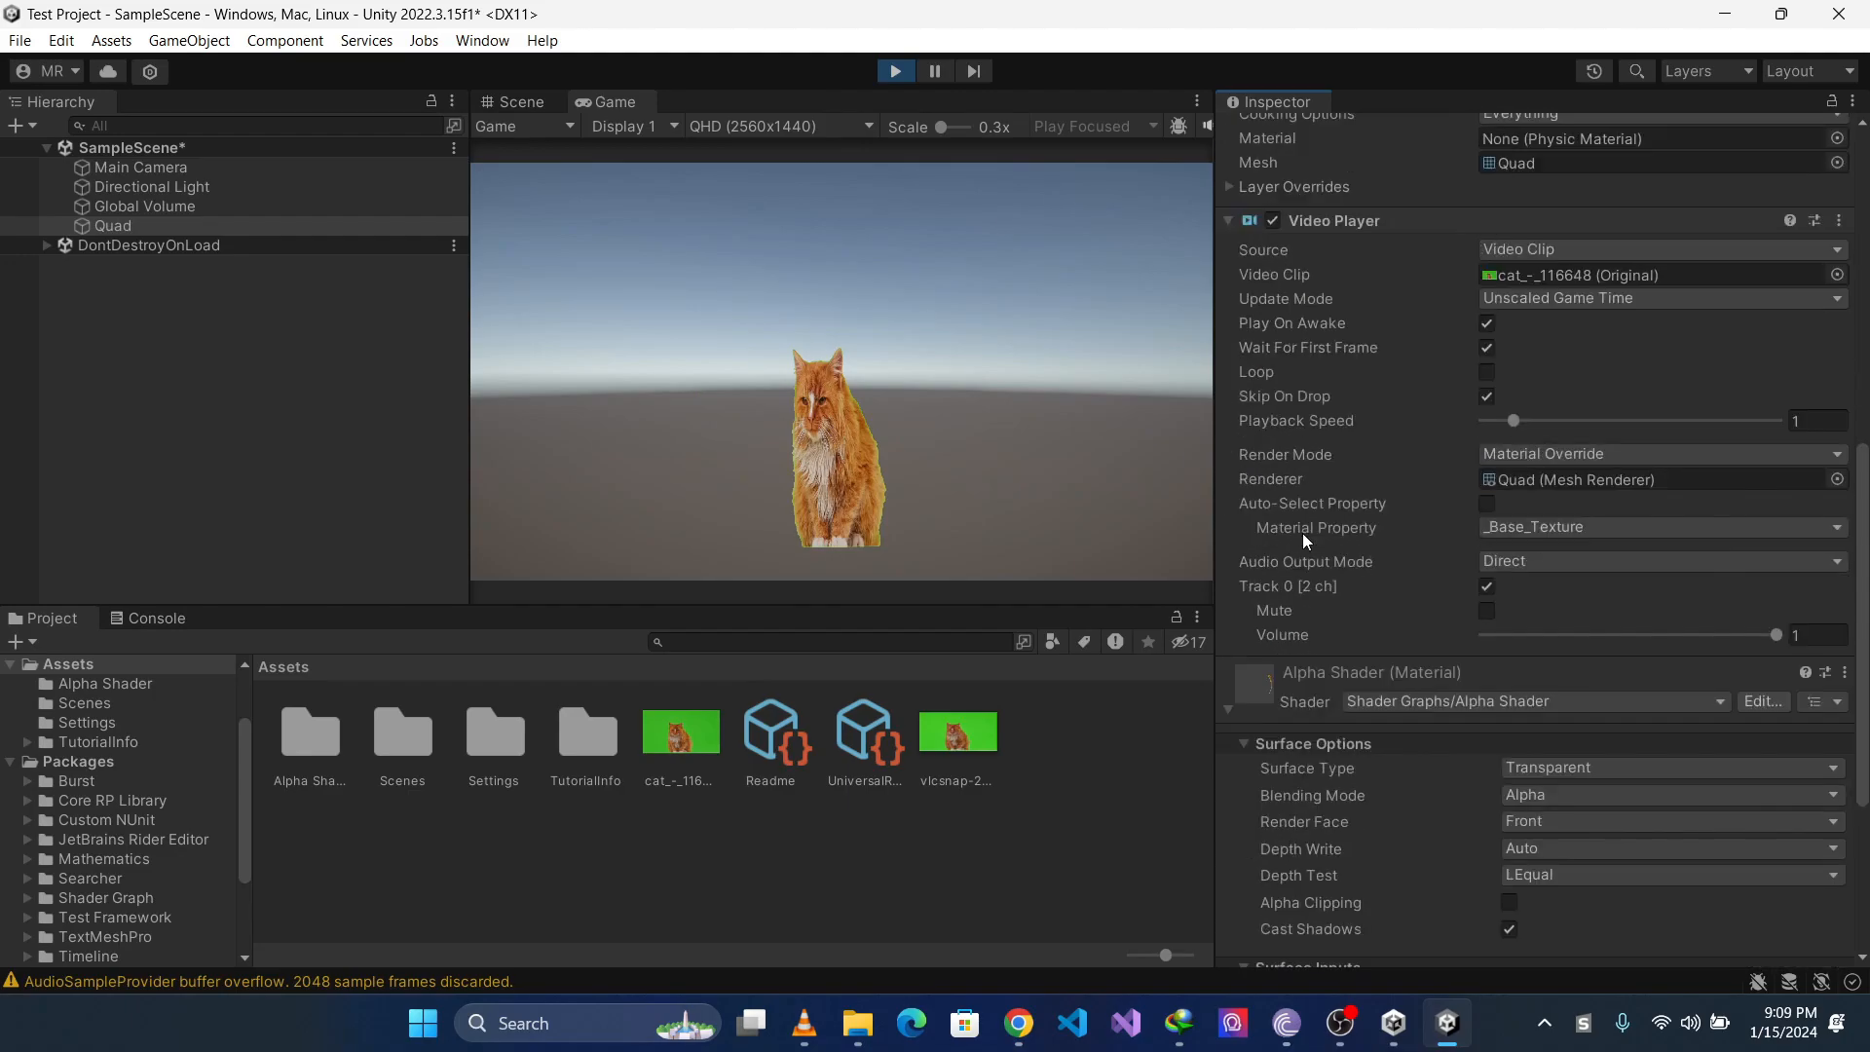